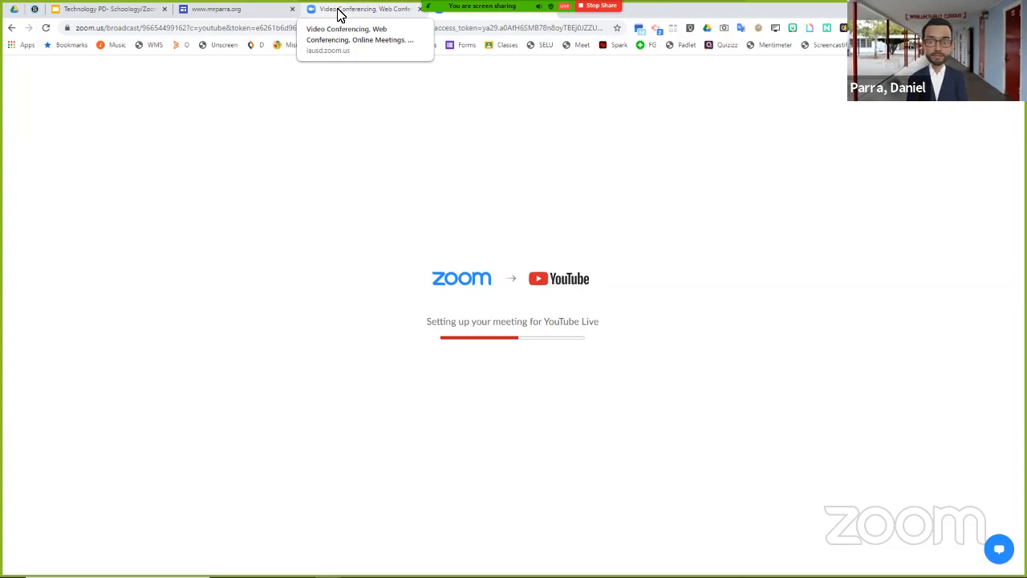
- Switch to the LAUSD Zoom video conferencing page and sign in to configure the account
click(337, 12)
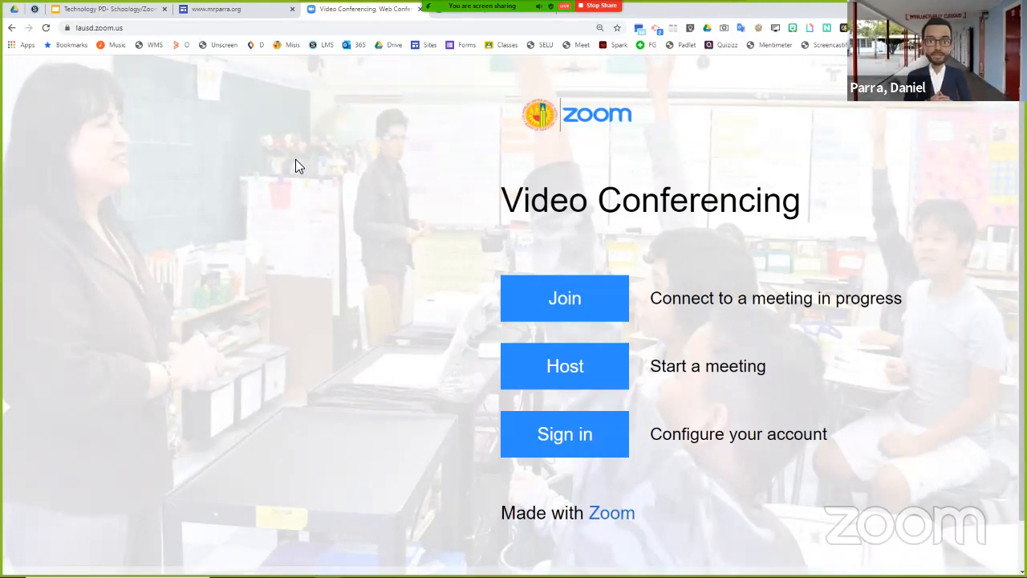
click(593, 434)
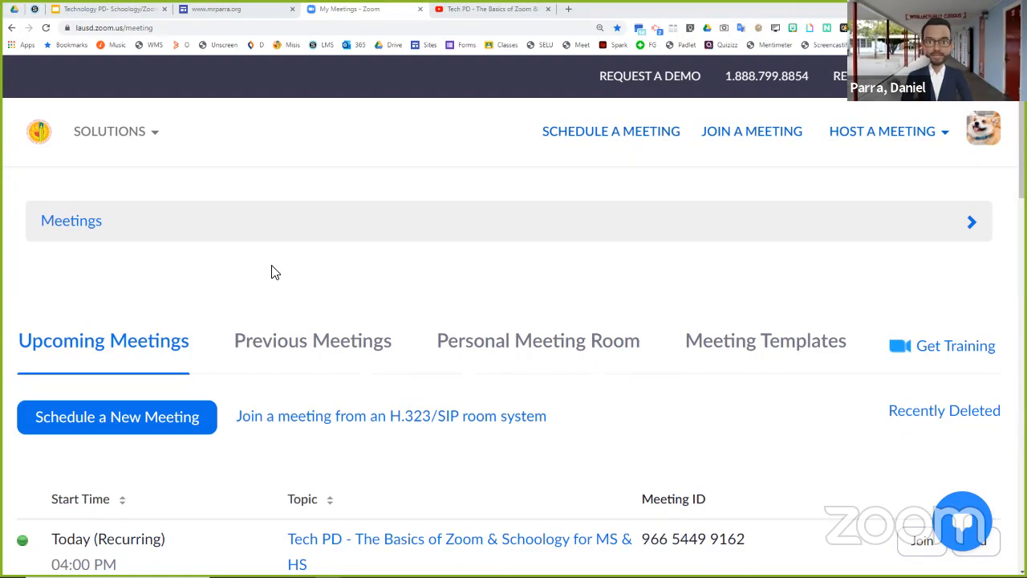
- Check the account's licence status in the profile details
click(986, 136)
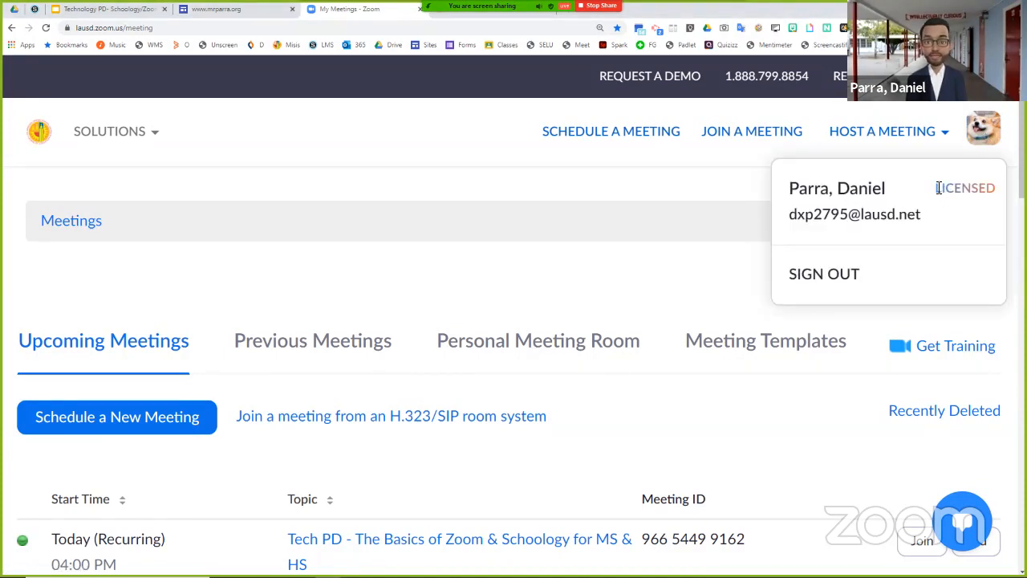
drag(938, 188, 995, 192)
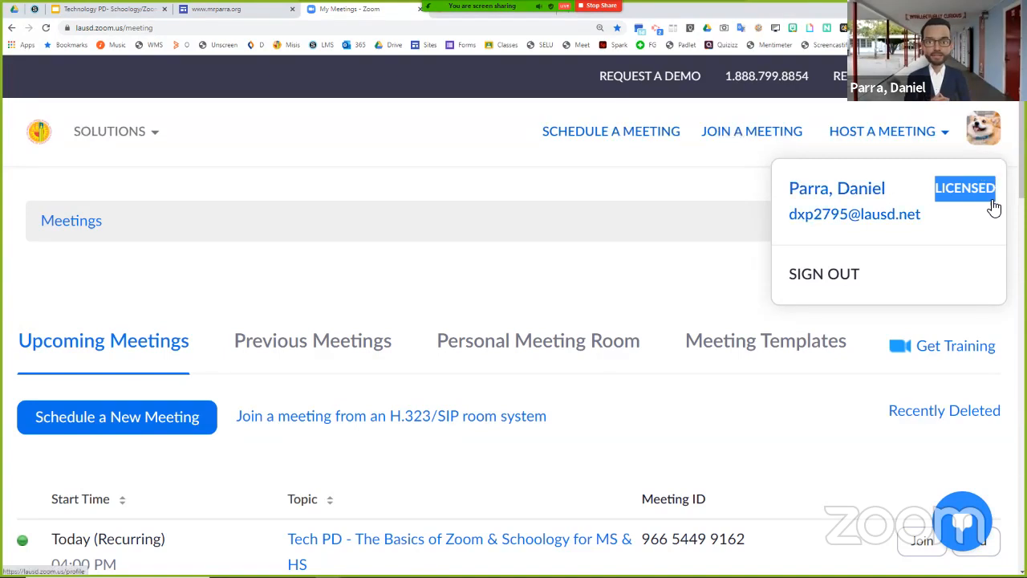
click(986, 233)
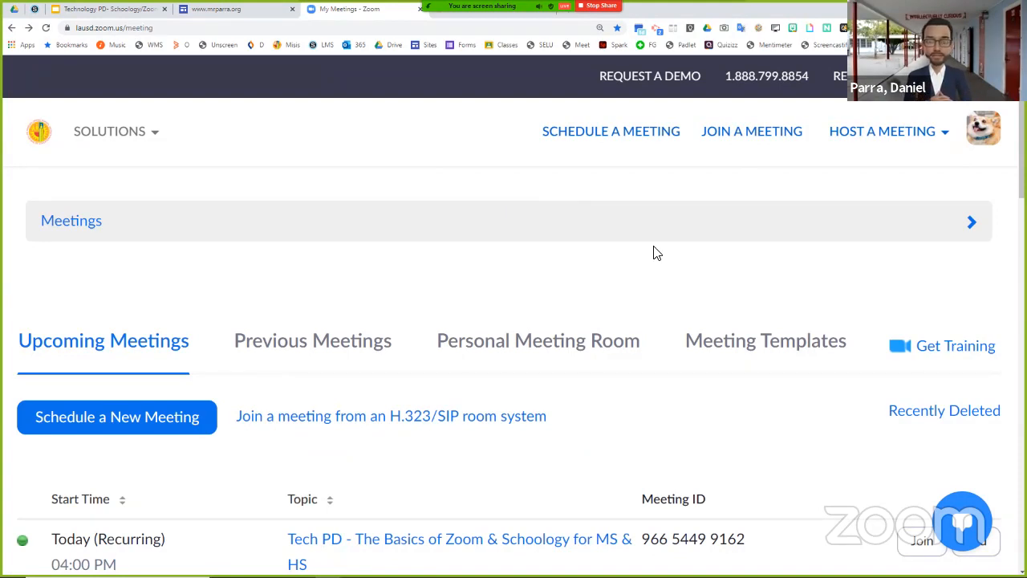
mouse_move(981, 132)
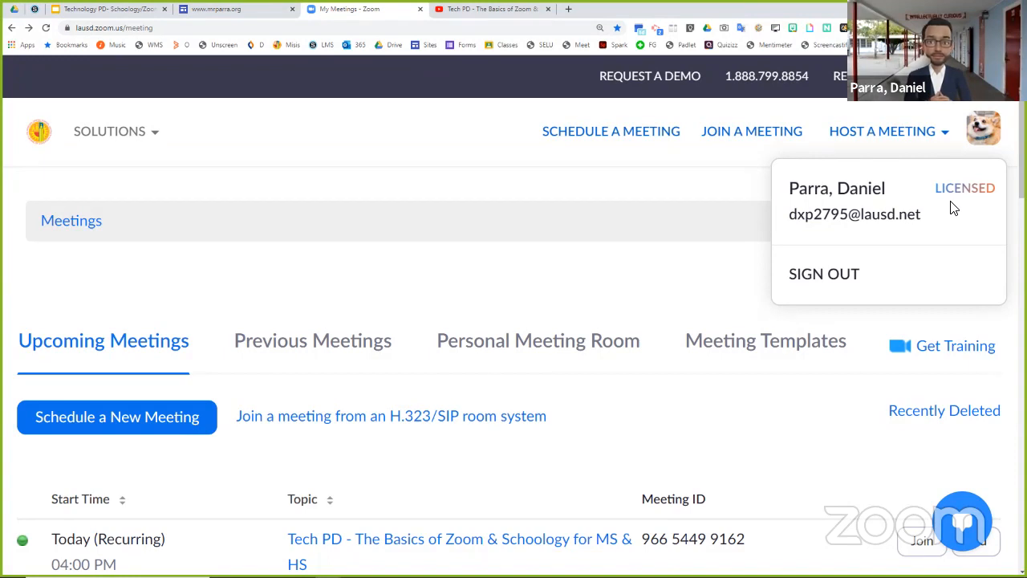
- Reduce the browser page zoom to 175%
click(1018, 27)
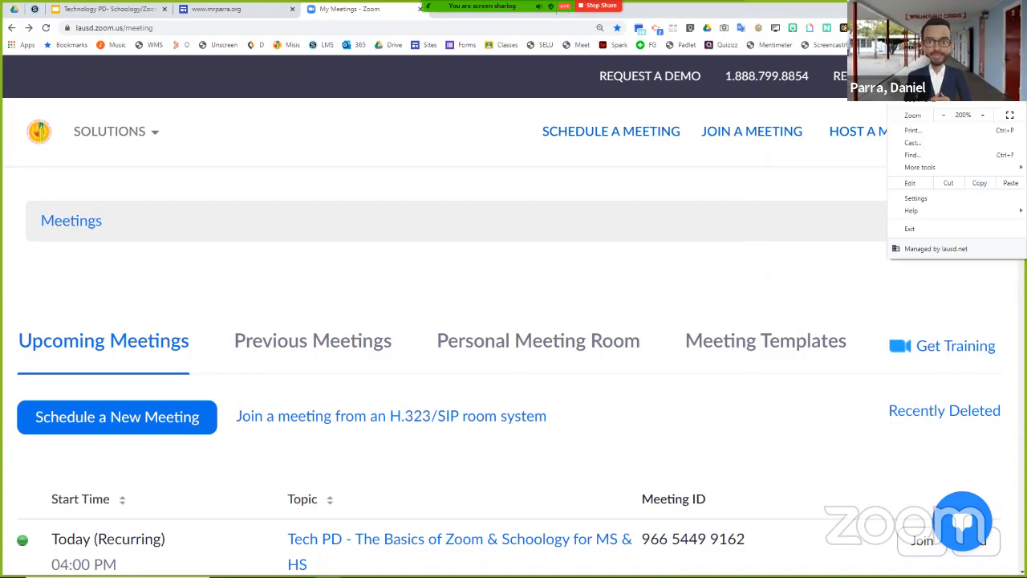
click(946, 117)
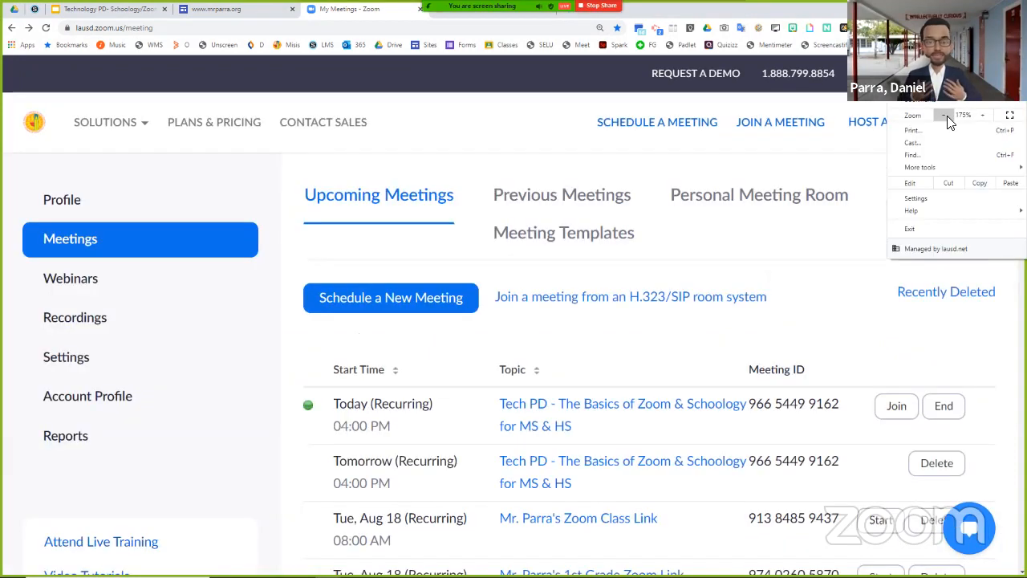
click(737, 238)
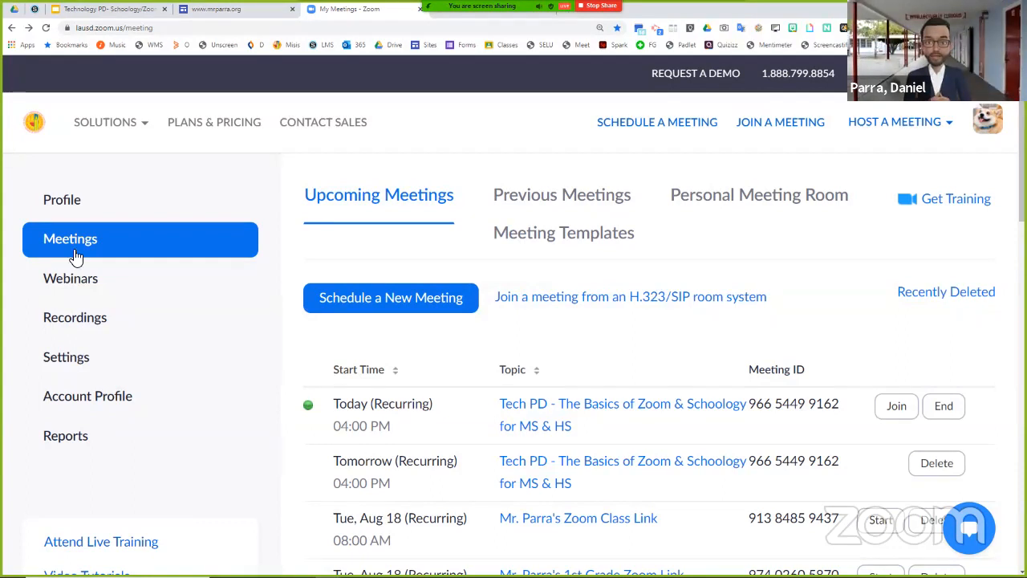
- Open the account settings and review the Security section's waiting room, passcode and user authentication options for meetings
click(80, 362)
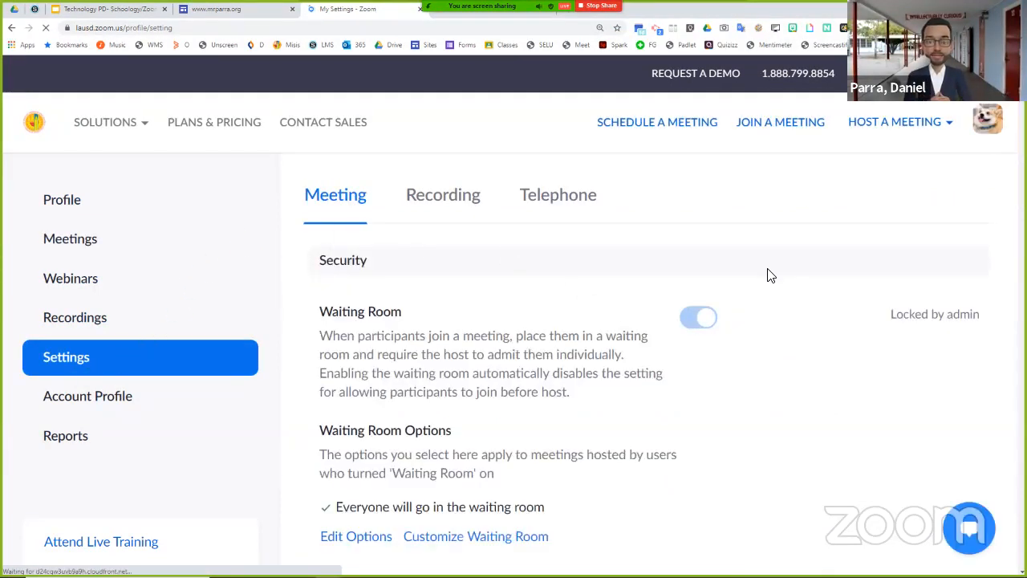
scroll(769, 273, down, 2)
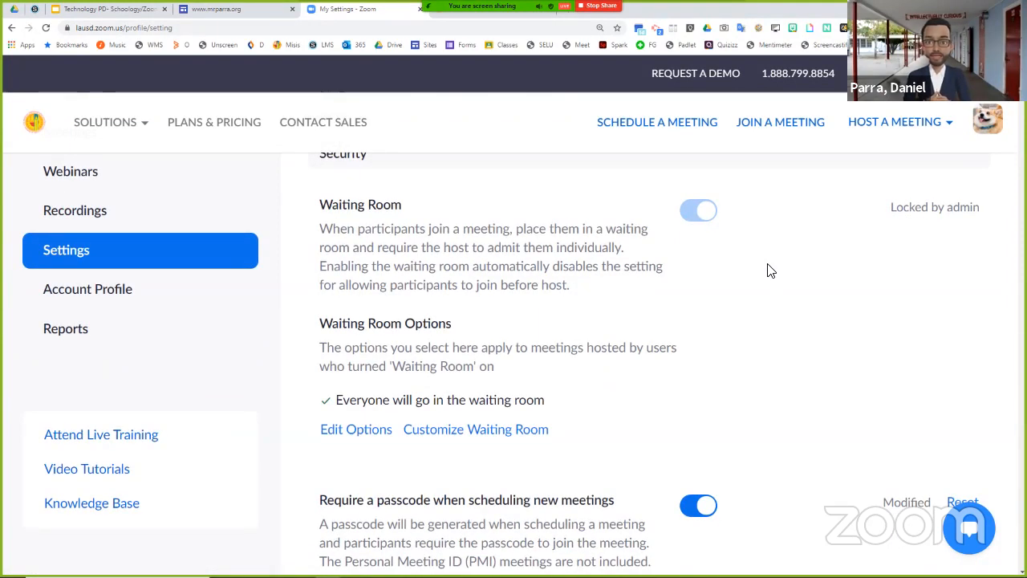
scroll(769, 272, down, 2)
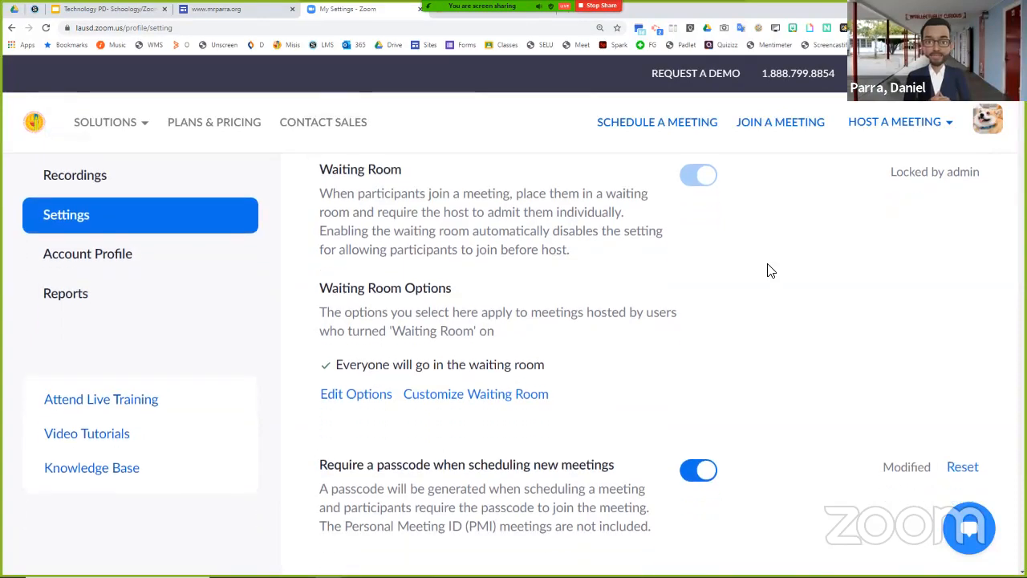
scroll(769, 273, down, 2)
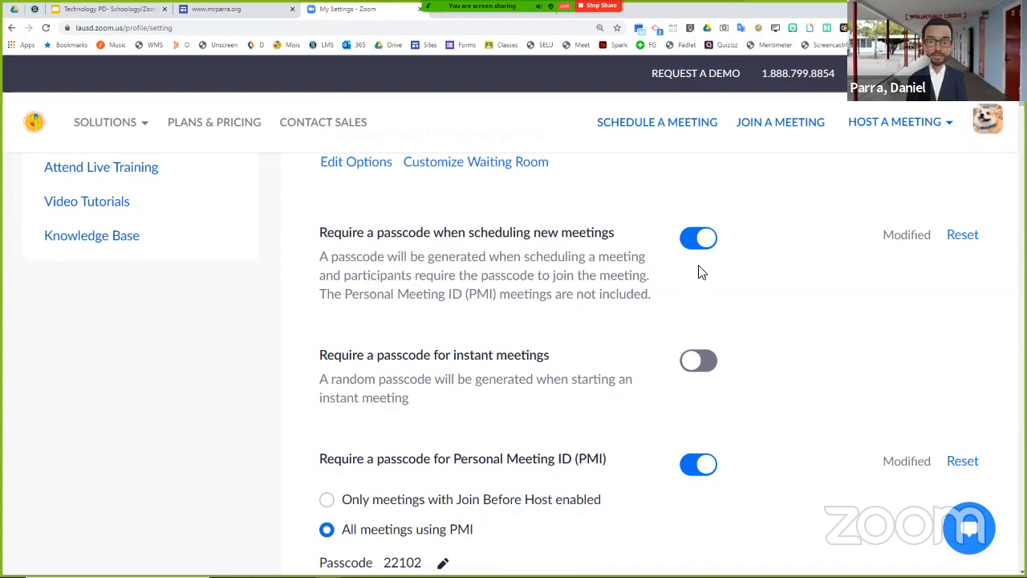
scroll(714, 276, down, 1)
scroll(741, 277, down, 1)
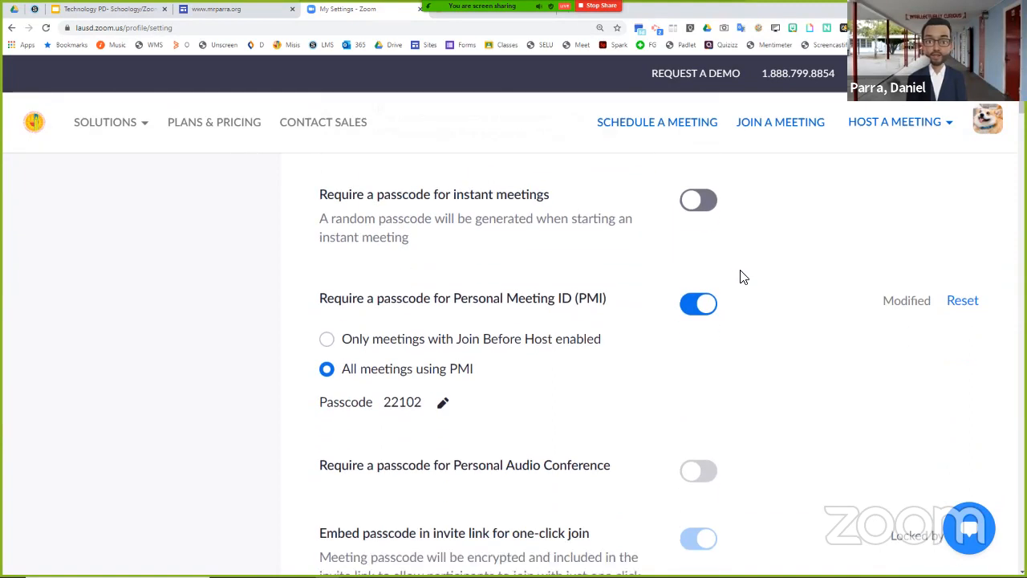
scroll(741, 277, down, 1)
scroll(743, 277, down, 5)
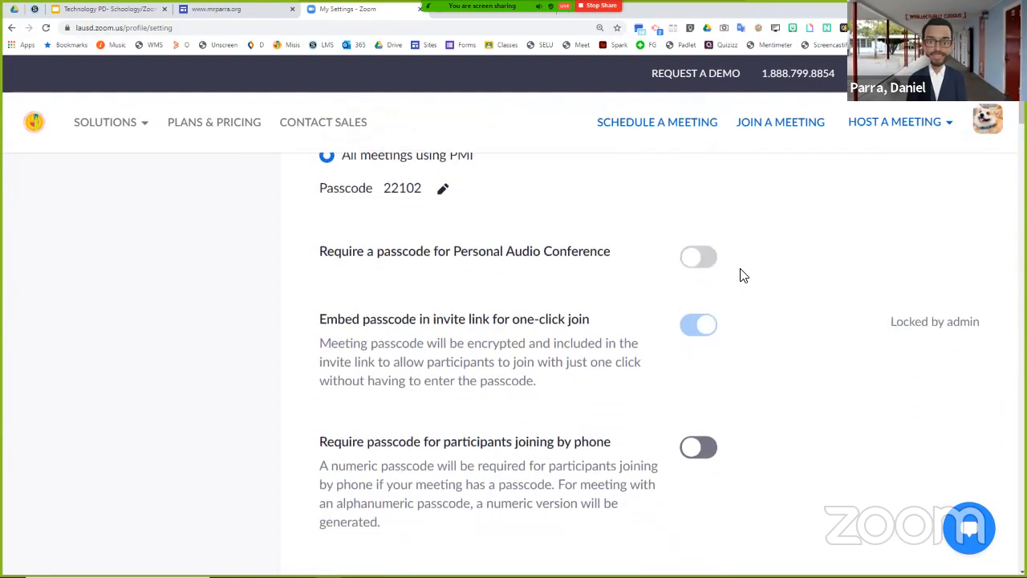
scroll(749, 271, down, 4)
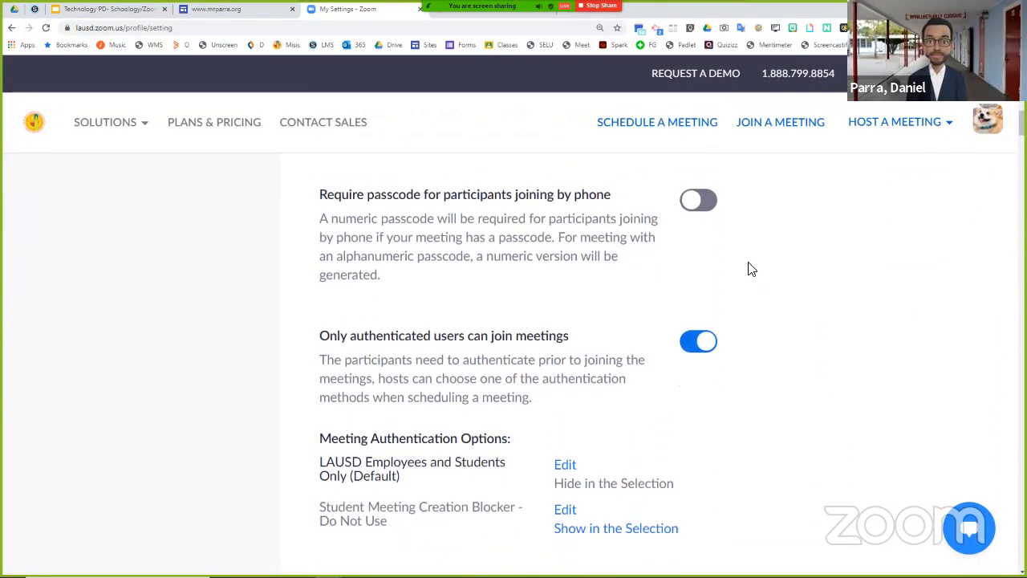
scroll(749, 268, down, 5)
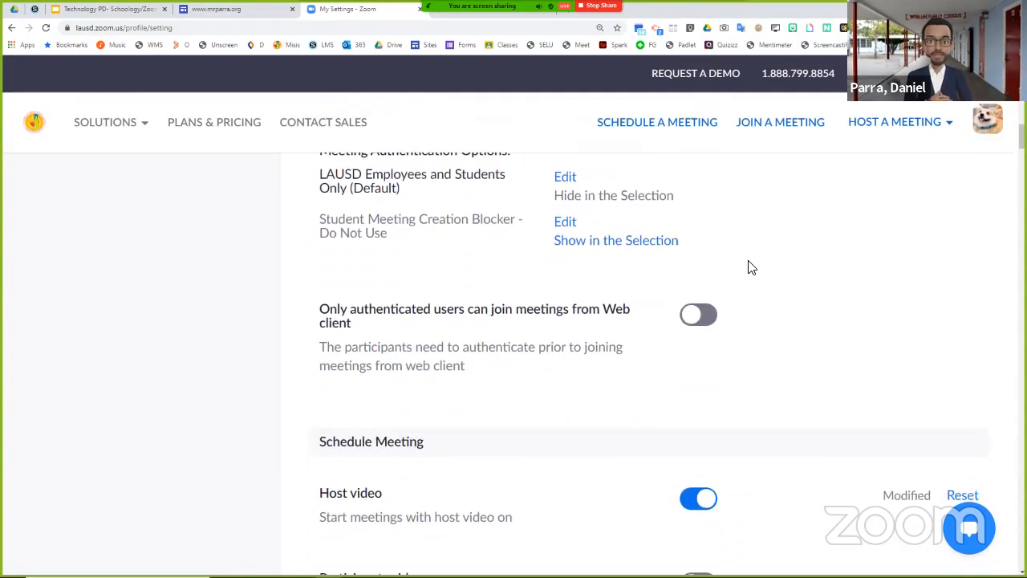
- Review the Schedule Meeting settings for video, audio type, Personal Meeting ID, muting and reminders, highlighting the Join before host option
scroll(749, 267, down, 1)
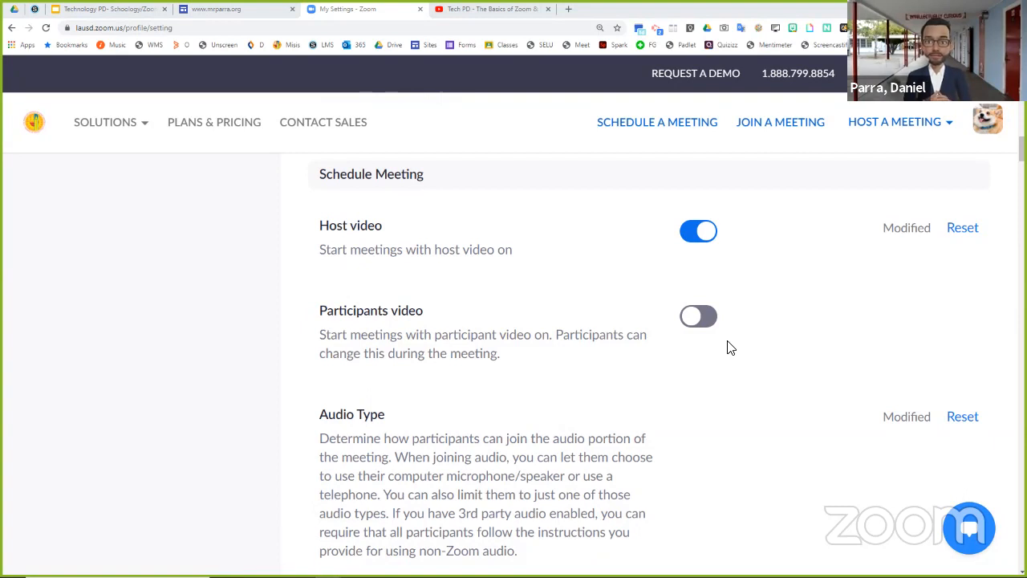
scroll(731, 348, down, 3)
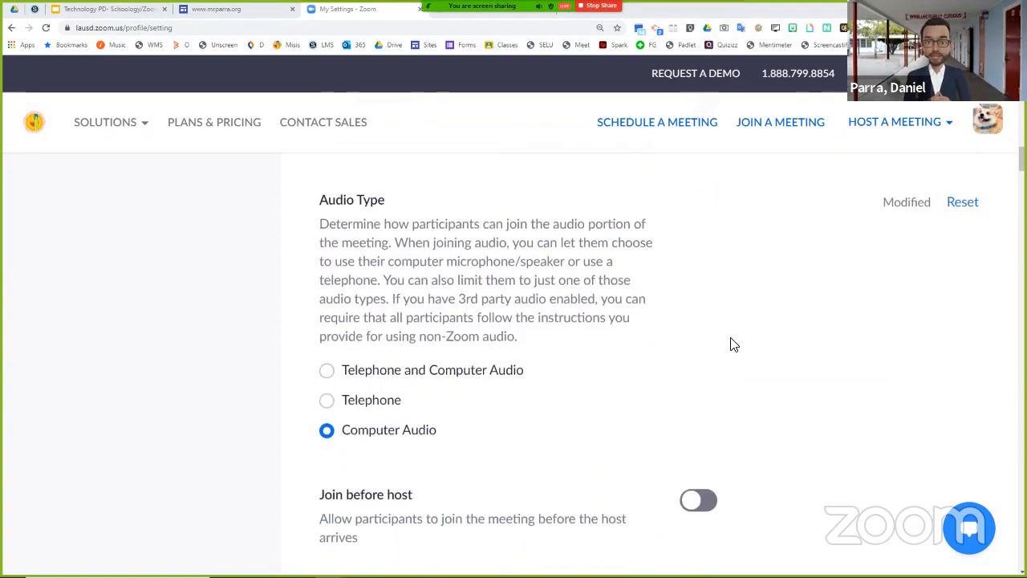
scroll(732, 345, down, 4)
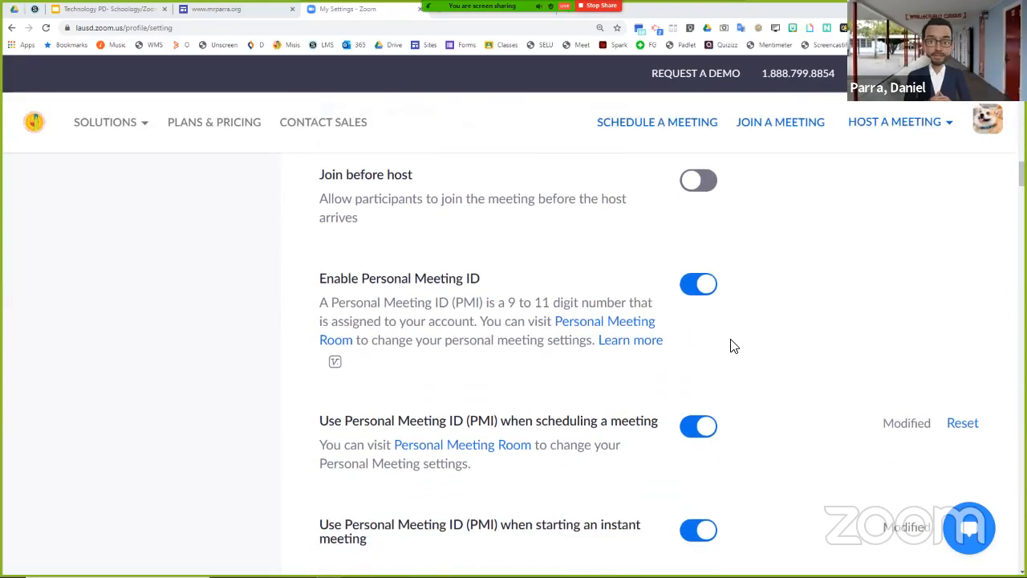
scroll(731, 346, down, 1)
scroll(732, 346, up, 1)
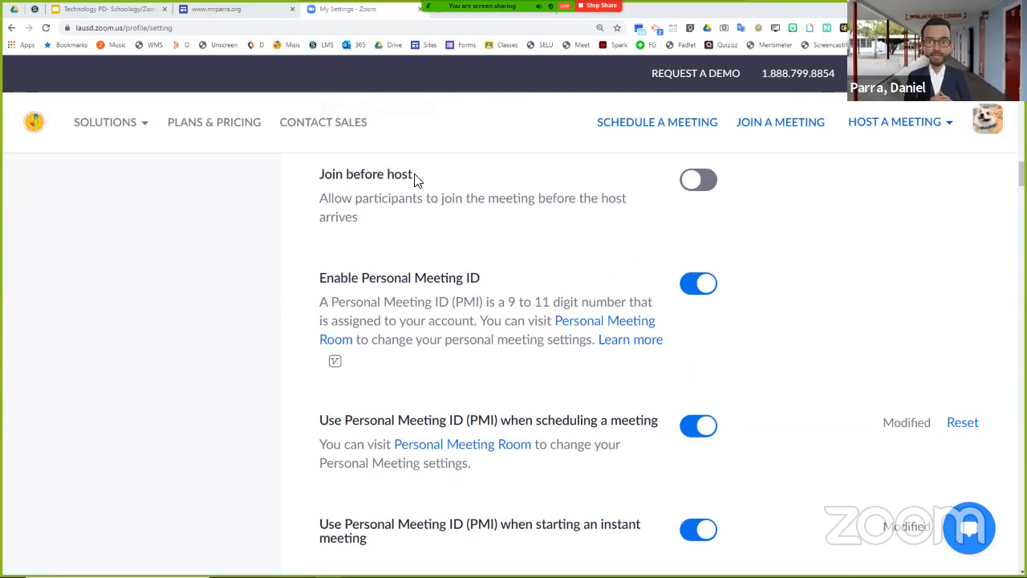
mouse_move(414, 177)
mouse_down()
mouse_move(321, 179)
mouse_move(415, 184)
mouse_up()
click(325, 179)
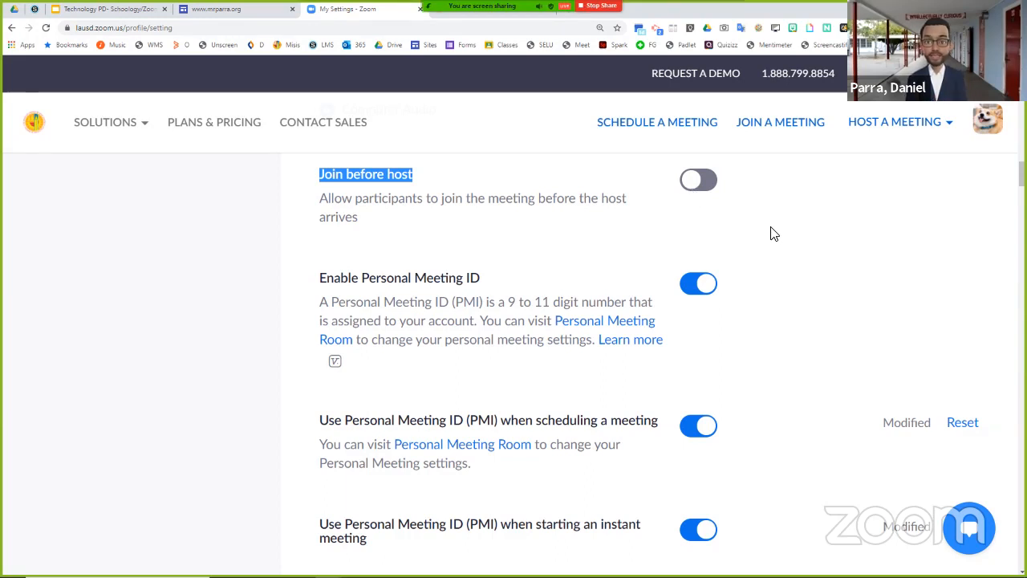
scroll(772, 232, down, 2)
scroll(759, 293, down, 1)
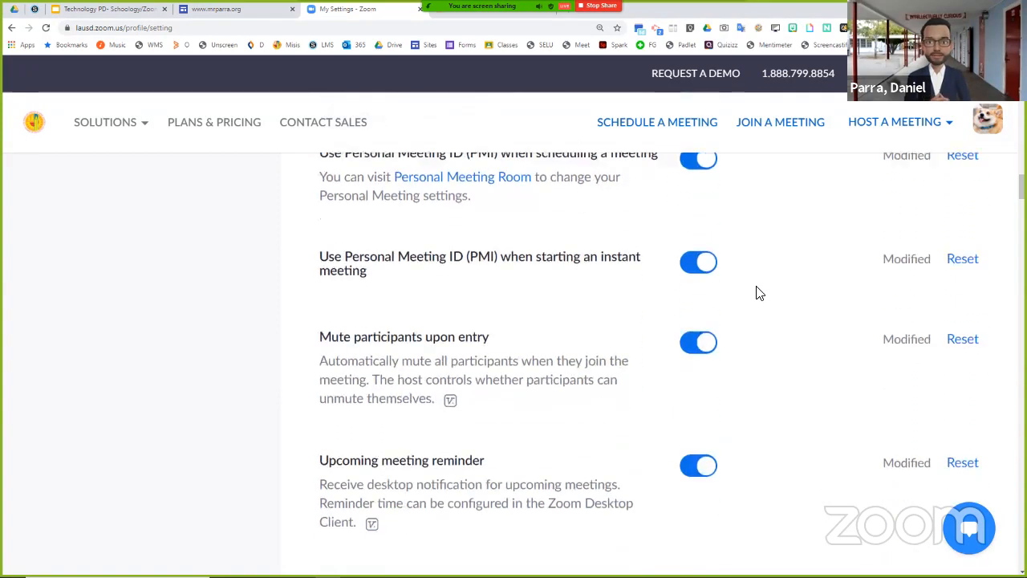
scroll(757, 291, down, 1)
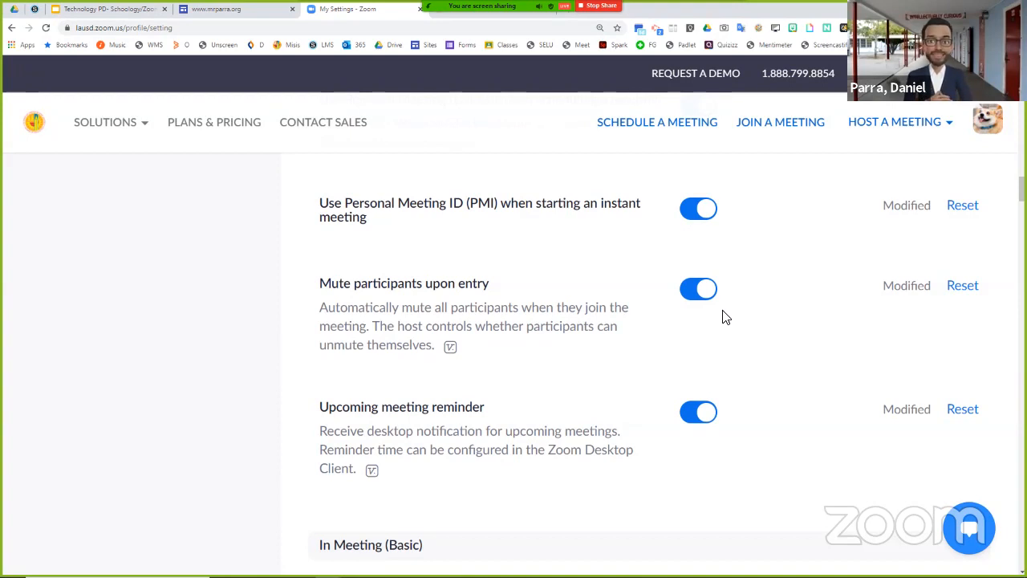
scroll(739, 321, down, 2)
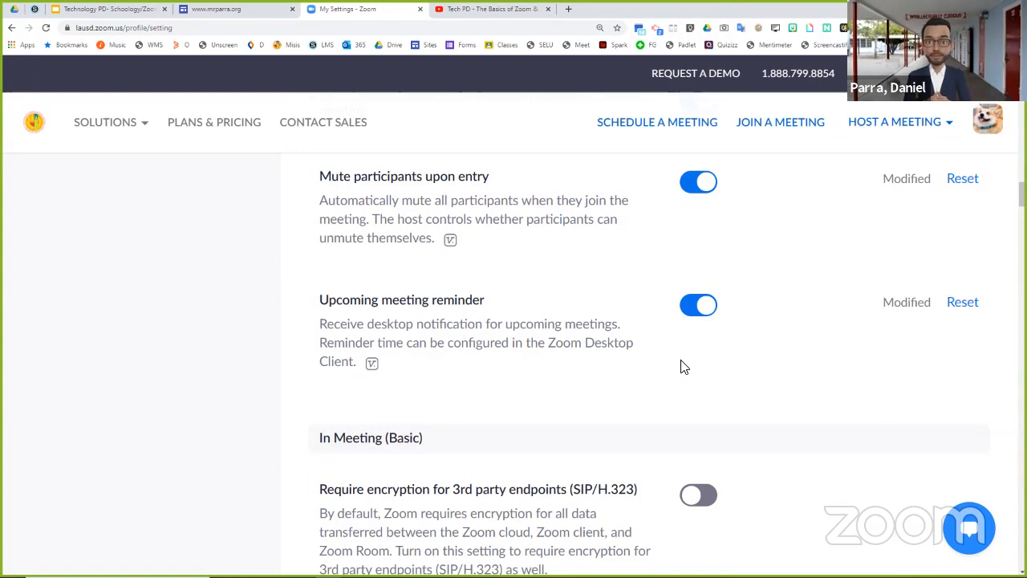
- Review the In Meeting (Basic) settings for third-party endpoint encryption, chat, private chat and auto saving chats
scroll(681, 366, down, 3)
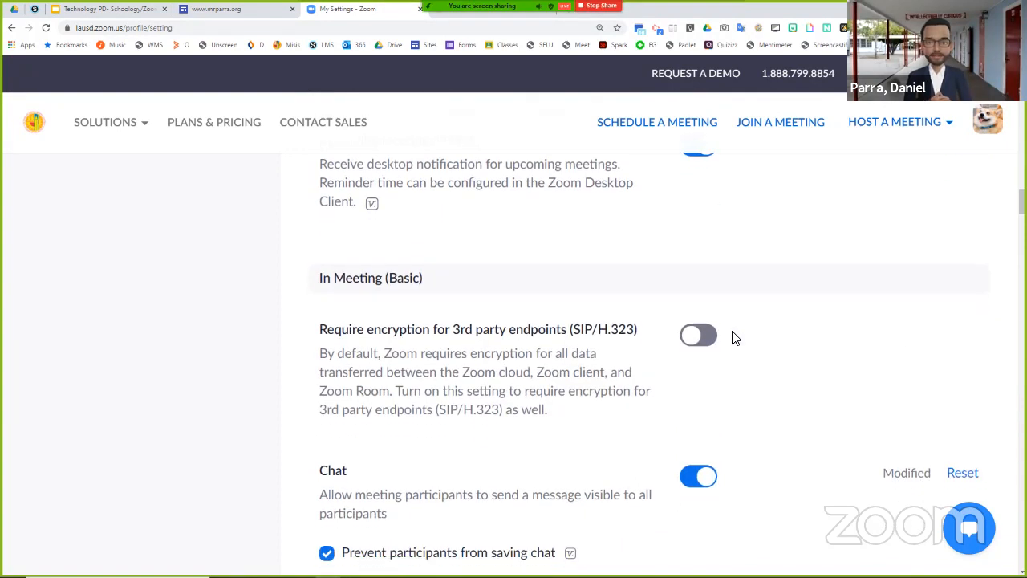
scroll(732, 337, down, 2)
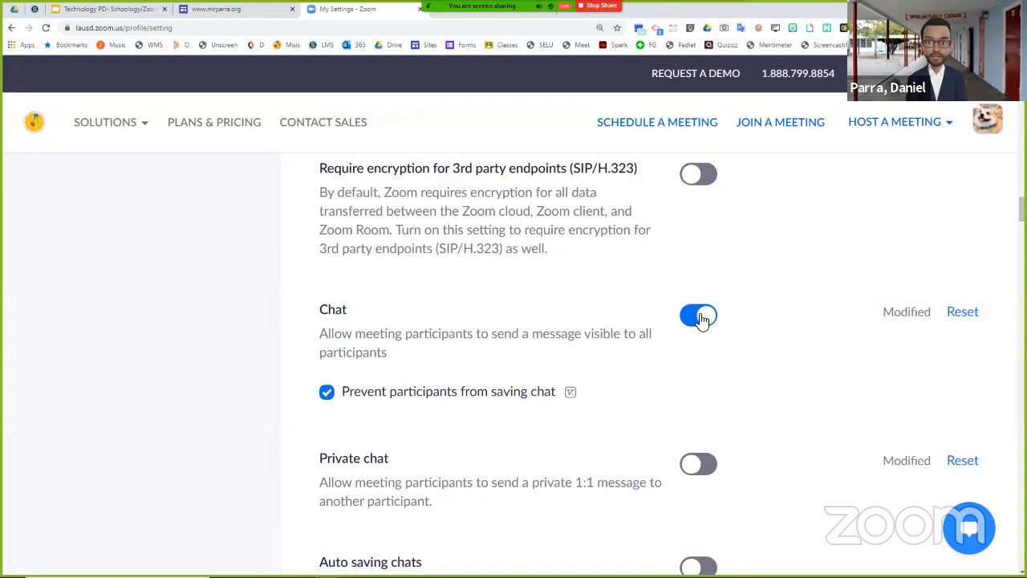
scroll(415, 335, down, 1)
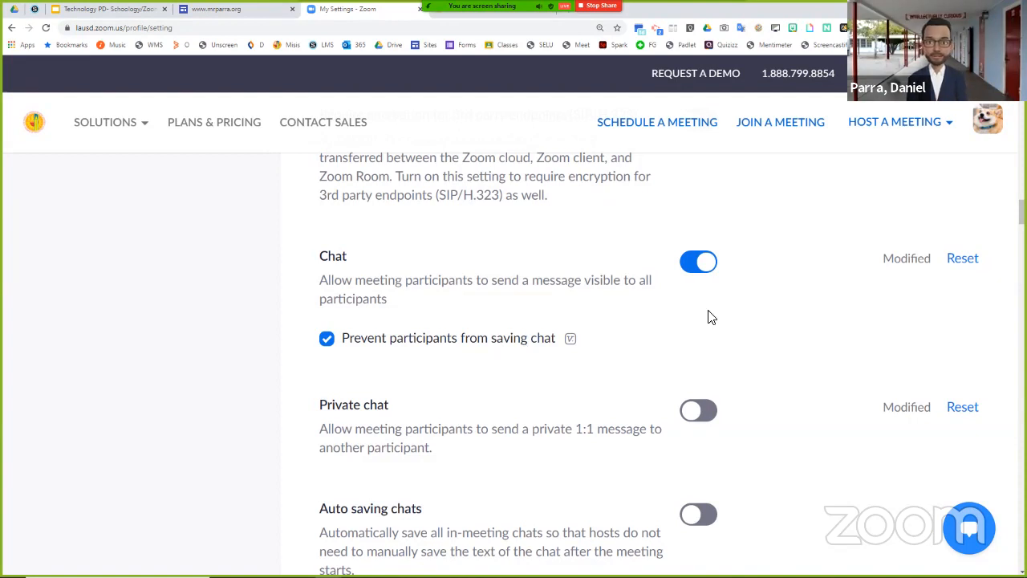
scroll(663, 317, down, 1)
scroll(663, 317, down, 1)
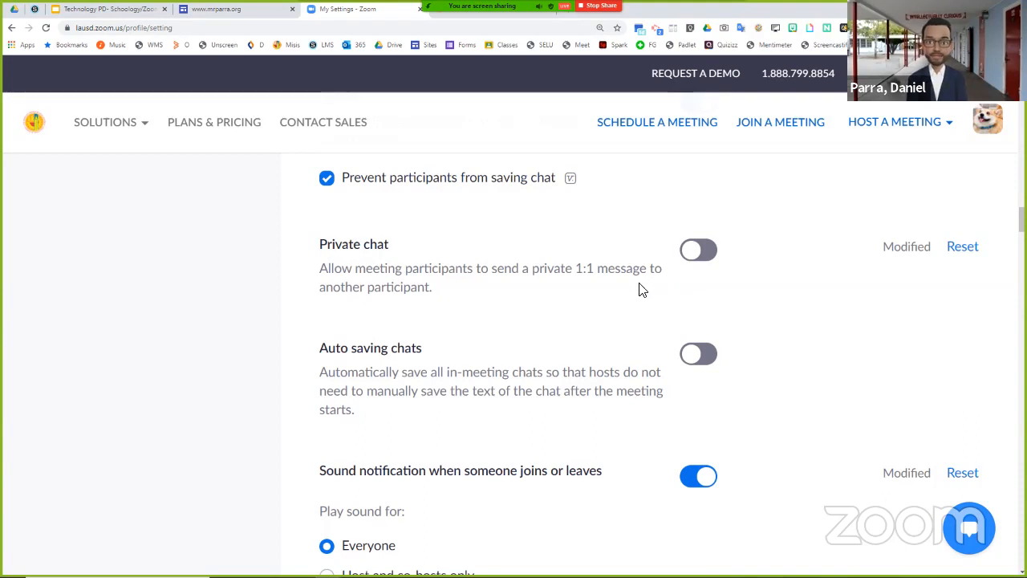
scroll(640, 289, down, 1)
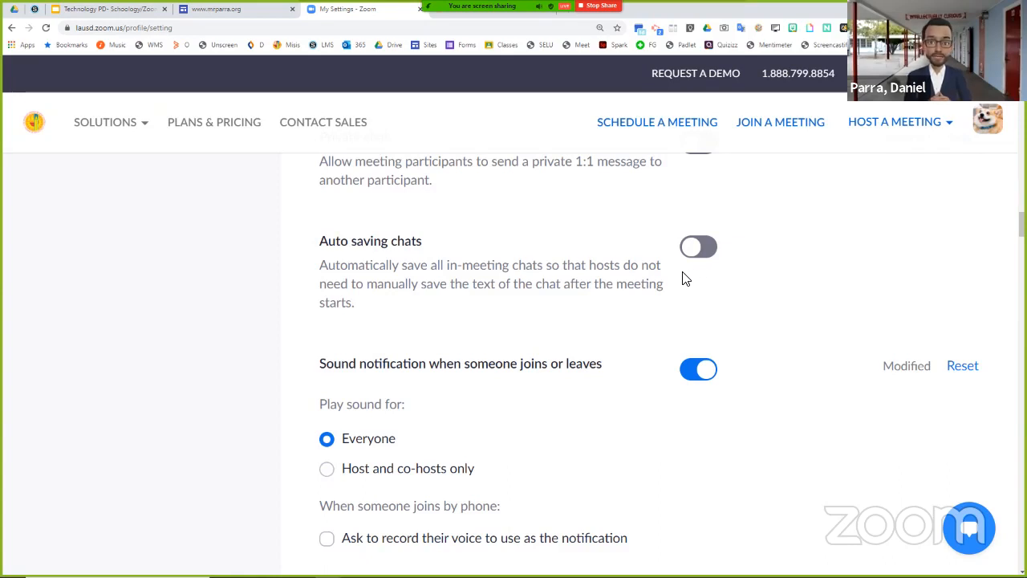
scroll(683, 280, down, 1)
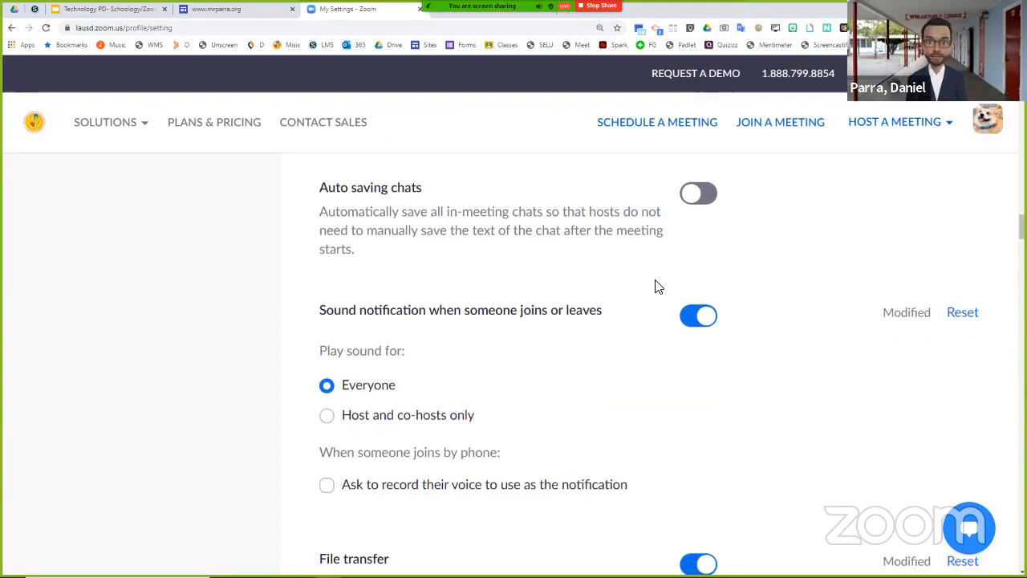
- Review the join/leave sound notification, file transfer, feedback, co-host and polling settings for meetings
scroll(627, 281, down, 1)
scroll(482, 257, down, 1)
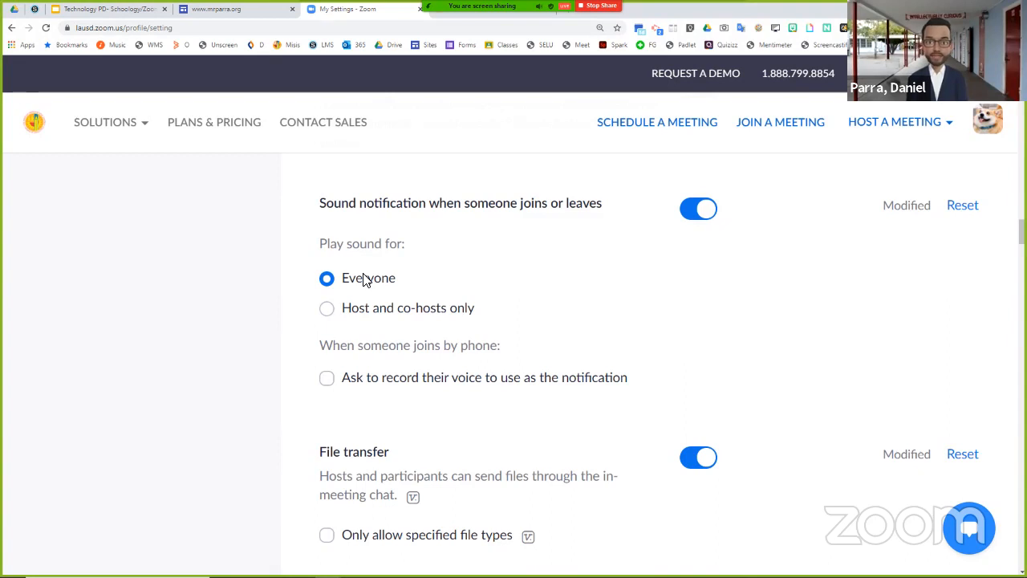
scroll(754, 337, down, 2)
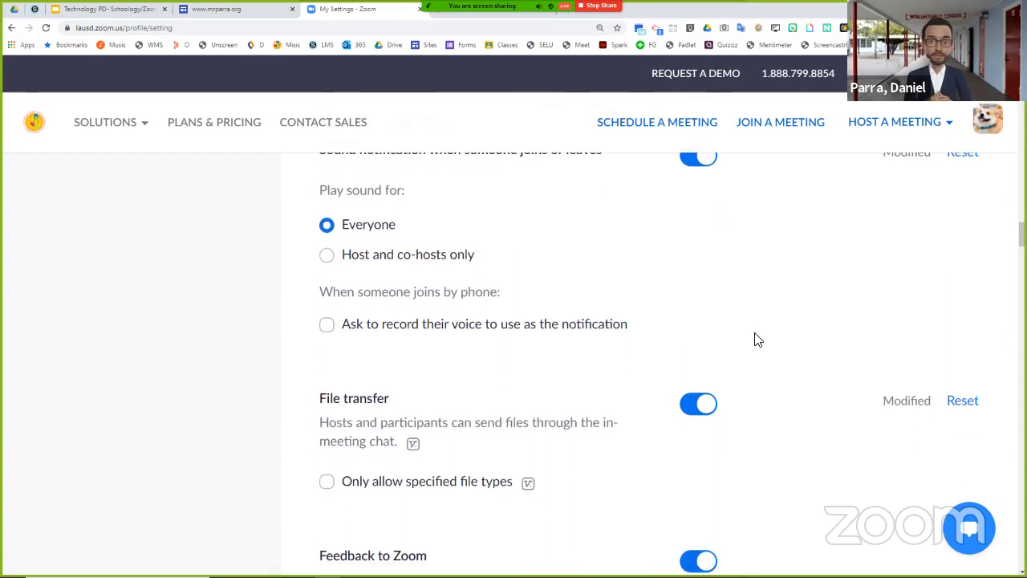
scroll(718, 259, down, 3)
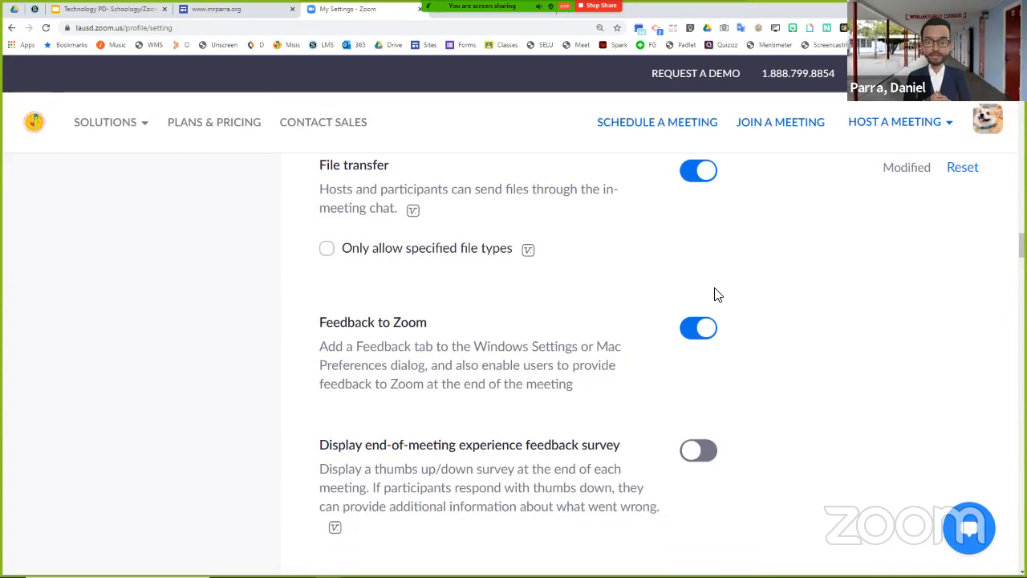
scroll(717, 300, down, 3)
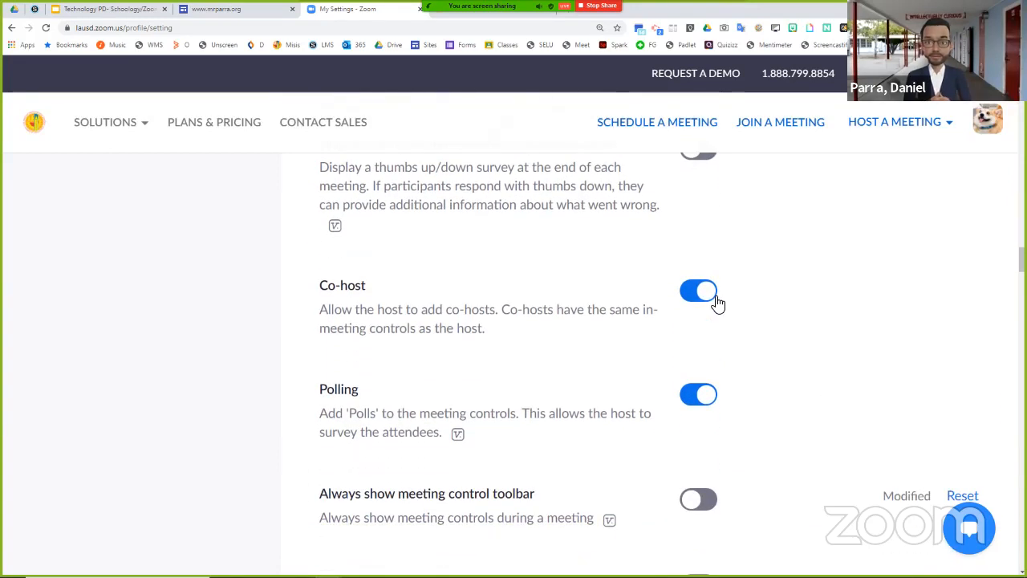
scroll(673, 293, down, 1)
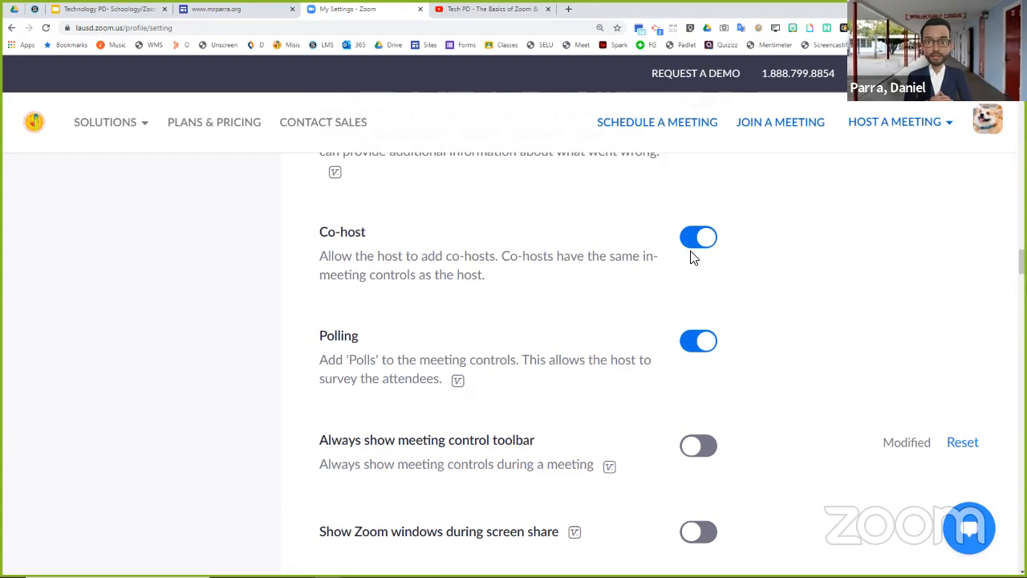
scroll(816, 307, down, 2)
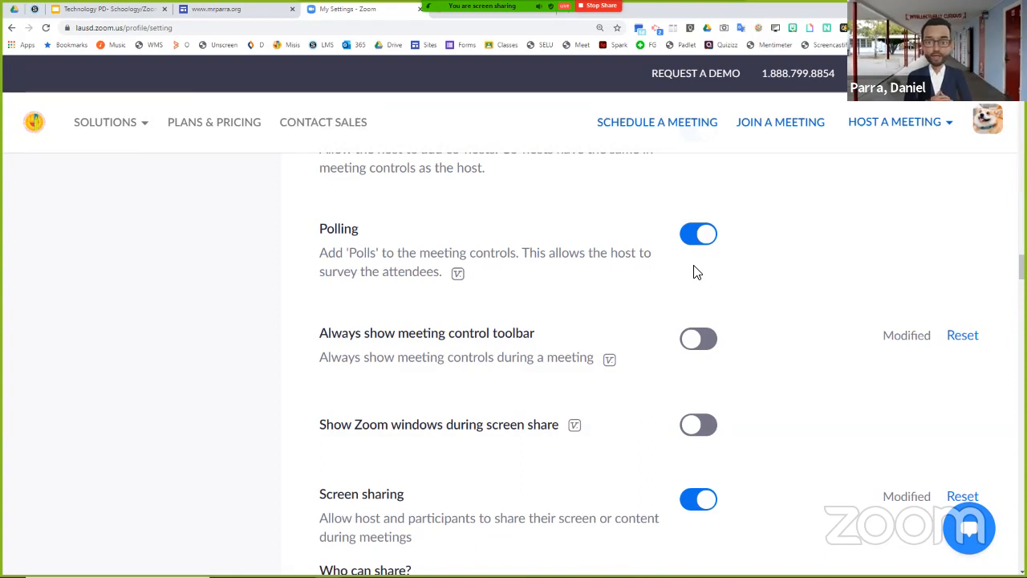
scroll(697, 273, down, 2)
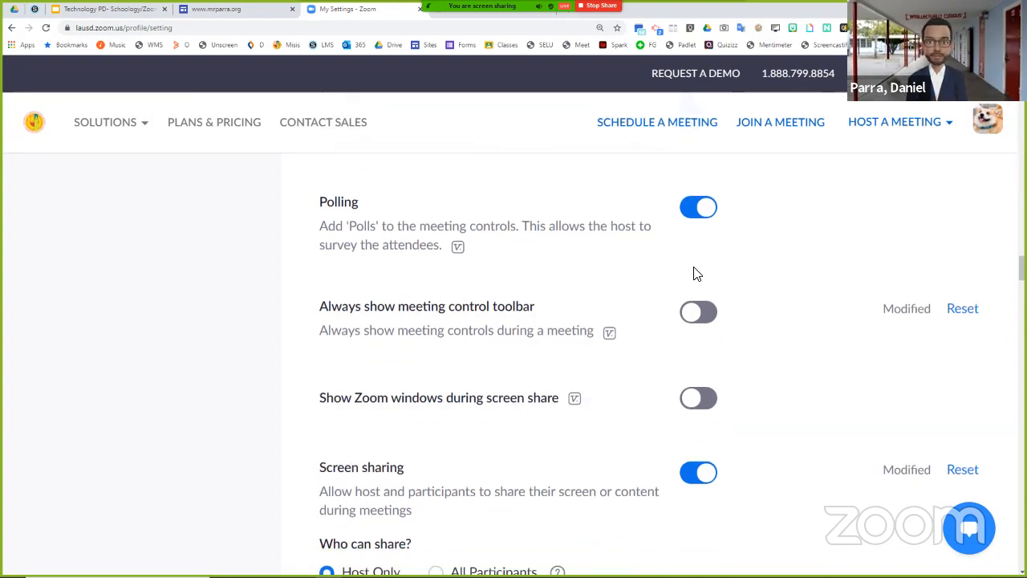
- Examine the screen sharing, annotation, whiteboard, remote control, nonverbal feedback, reactions and participant rejoin and renaming options
scroll(695, 274, down, 3)
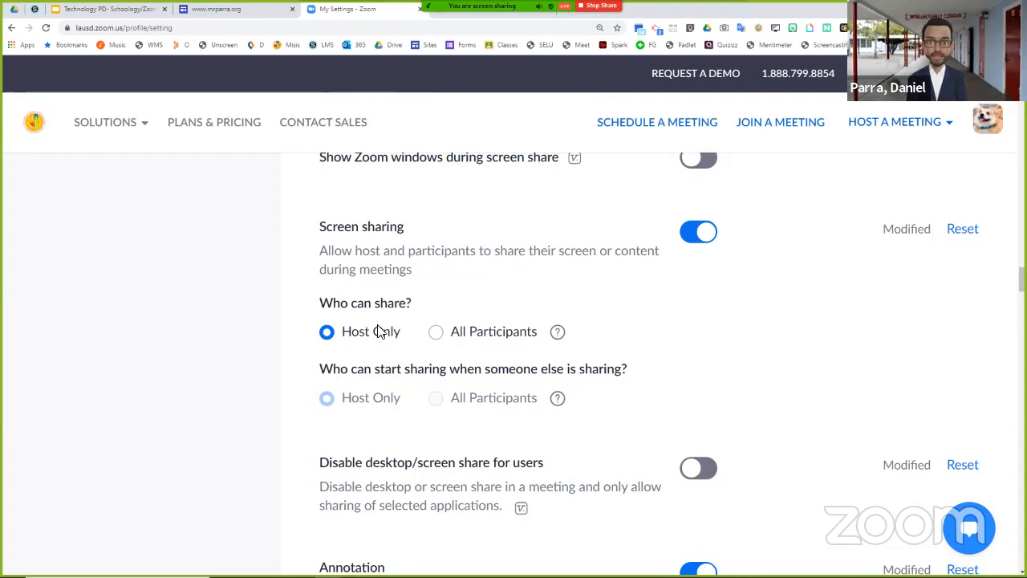
scroll(801, 332, down, 2)
scroll(797, 331, down, 4)
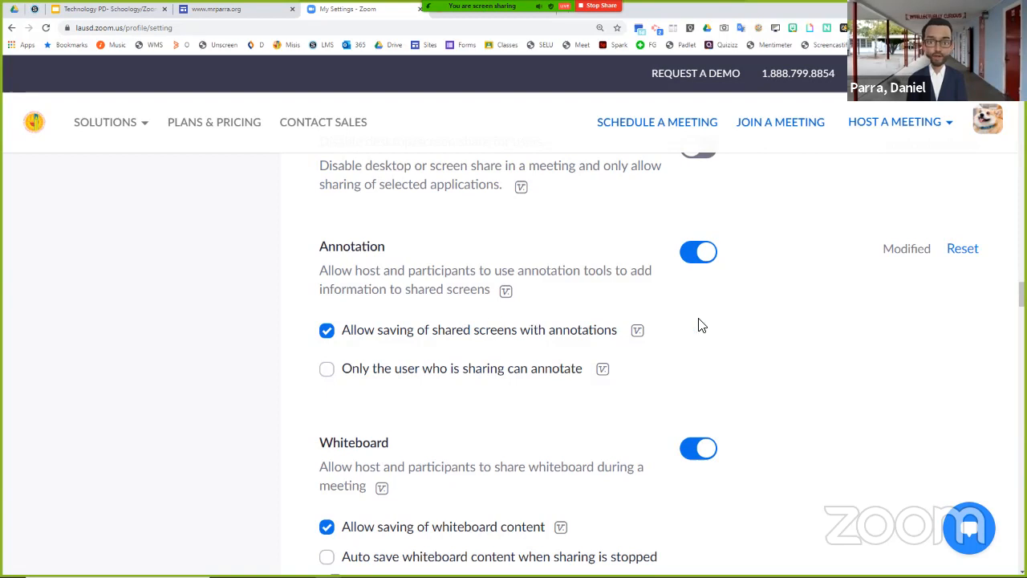
scroll(703, 327, down, 2)
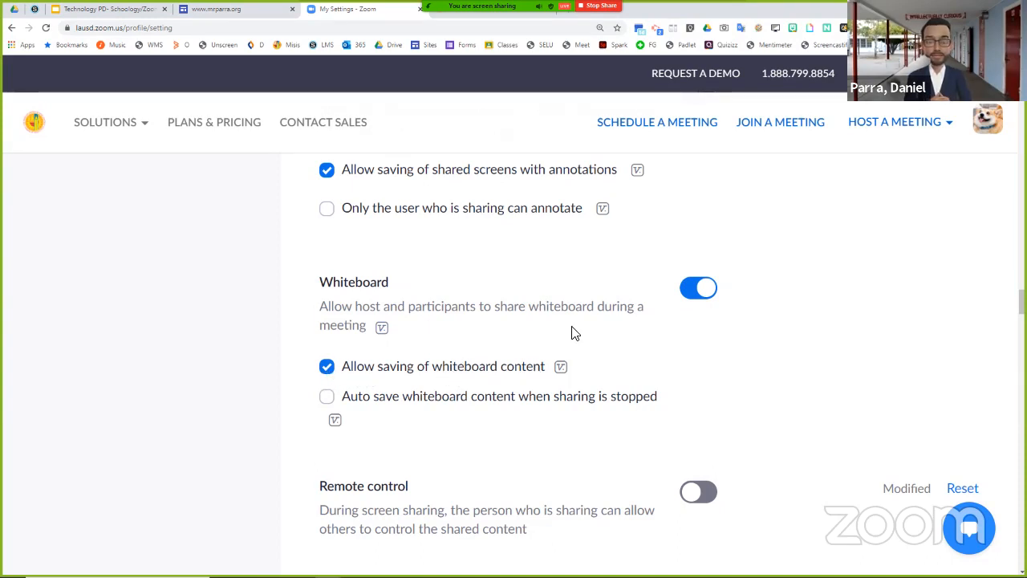
scroll(602, 337, down, 3)
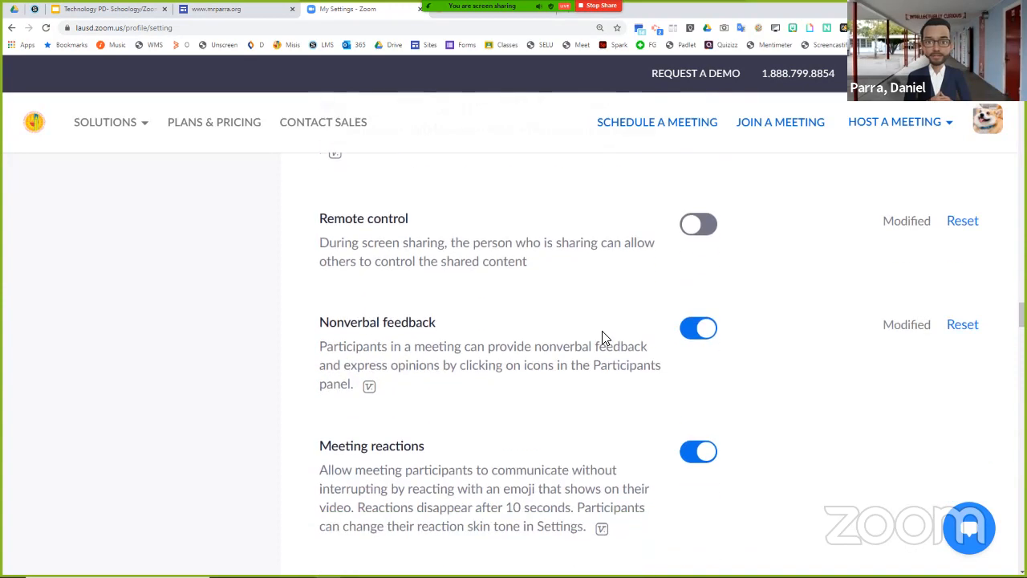
scroll(605, 337, down, 2)
scroll(663, 289, down, 1)
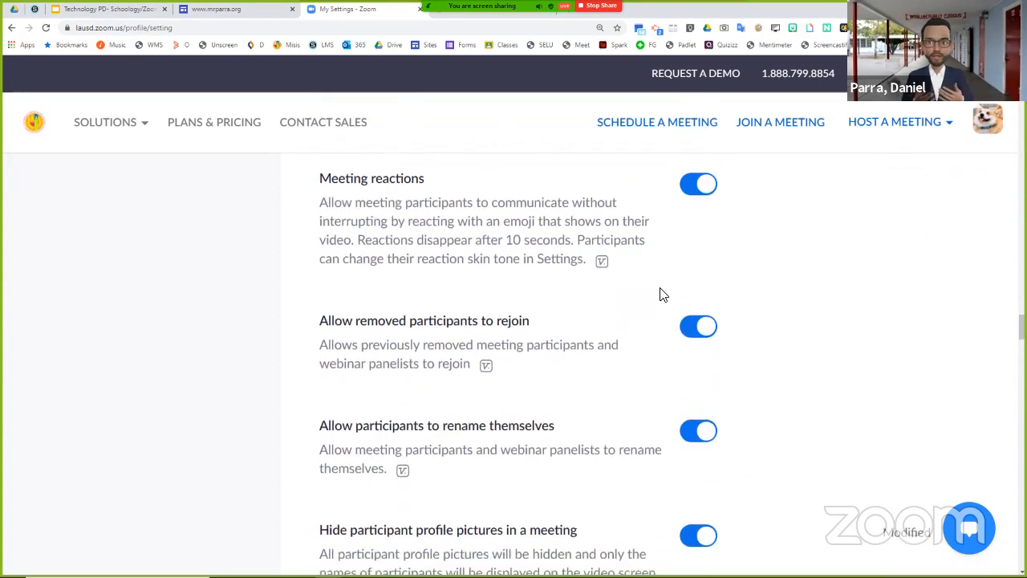
scroll(661, 291, down, 2)
scroll(659, 291, up, 2)
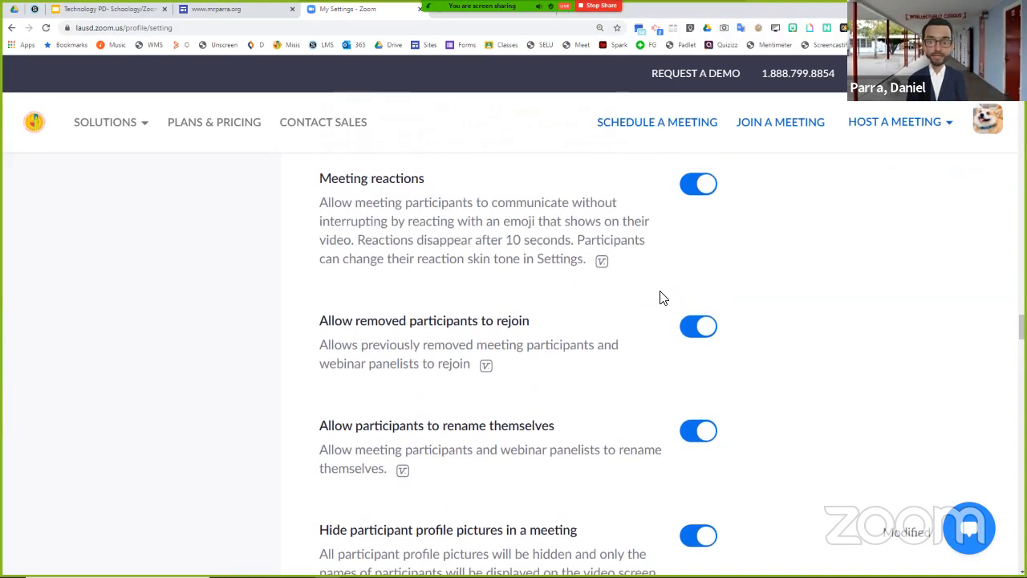
- Review the In Meeting (Advanced) settings for breakout rooms, remote support, captions, language interpretation, camera control and virtual backgrounds
scroll(661, 297, down, 5)
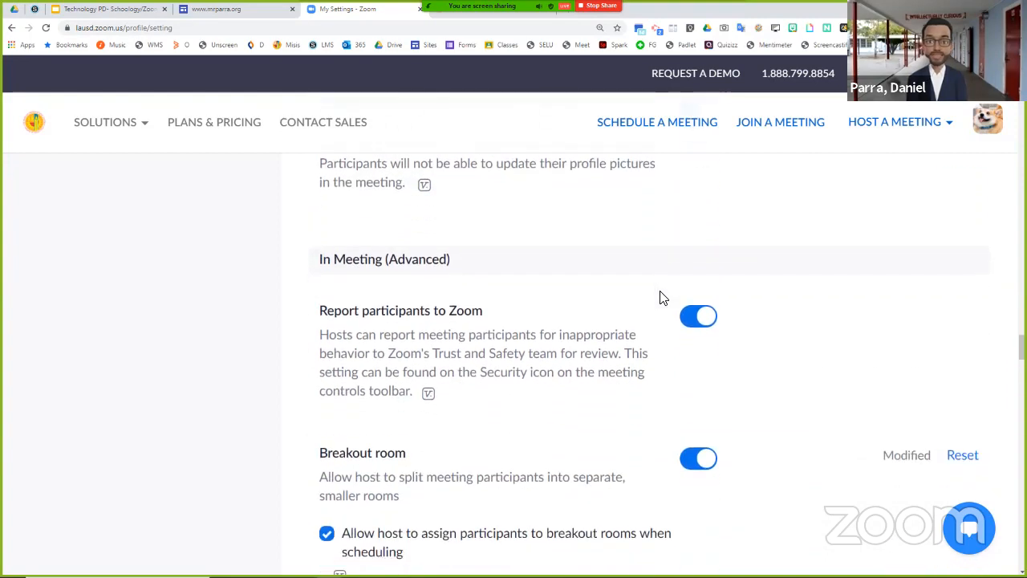
scroll(663, 298, down, 1)
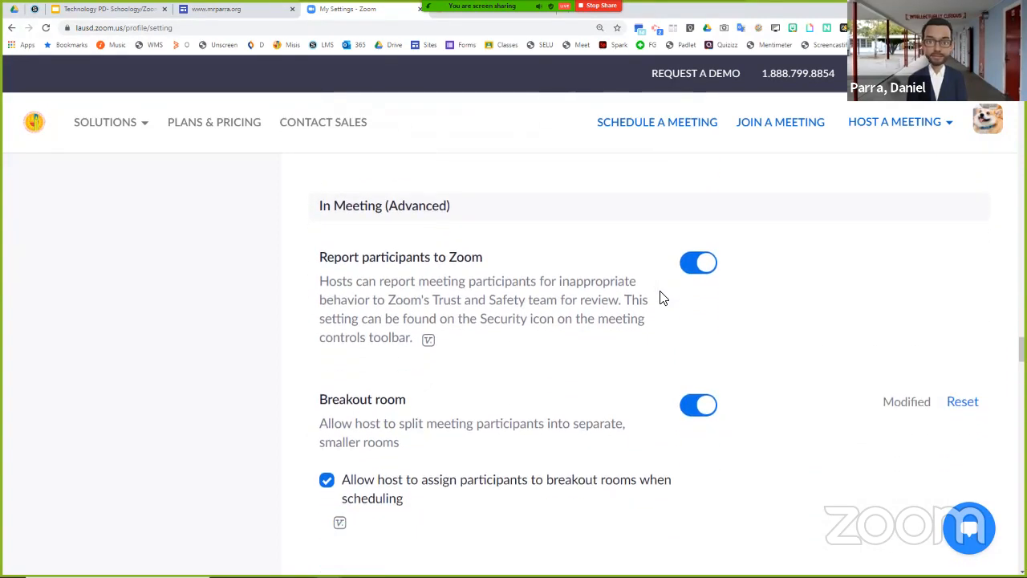
scroll(661, 296, down, 2)
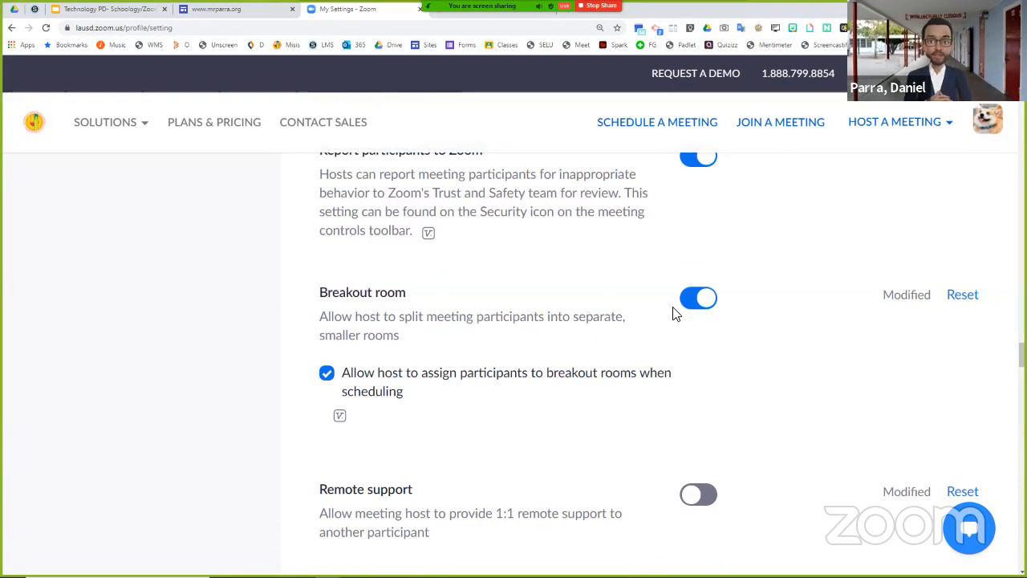
scroll(649, 321, down, 2)
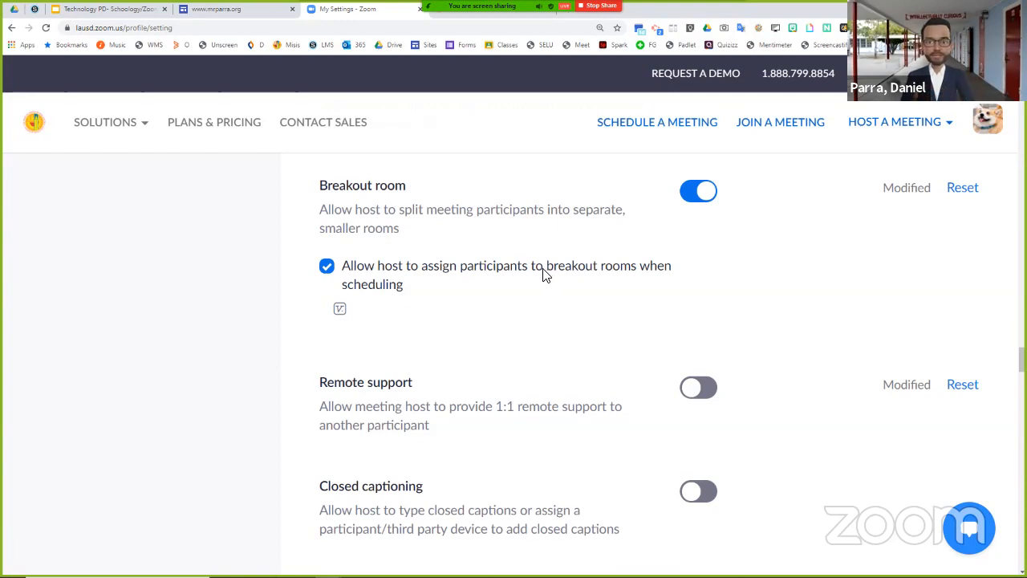
scroll(552, 273, down, 3)
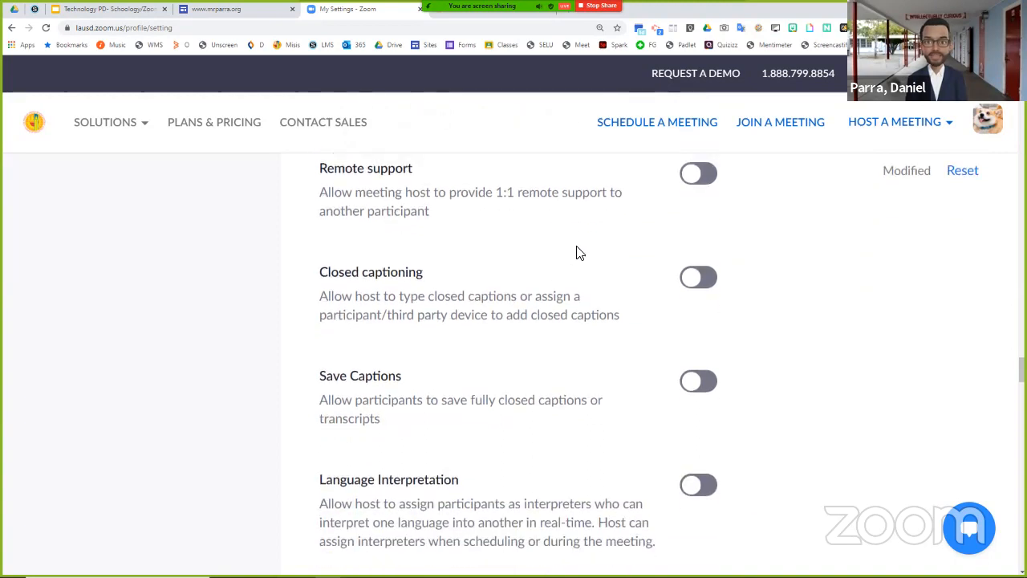
scroll(595, 249, down, 3)
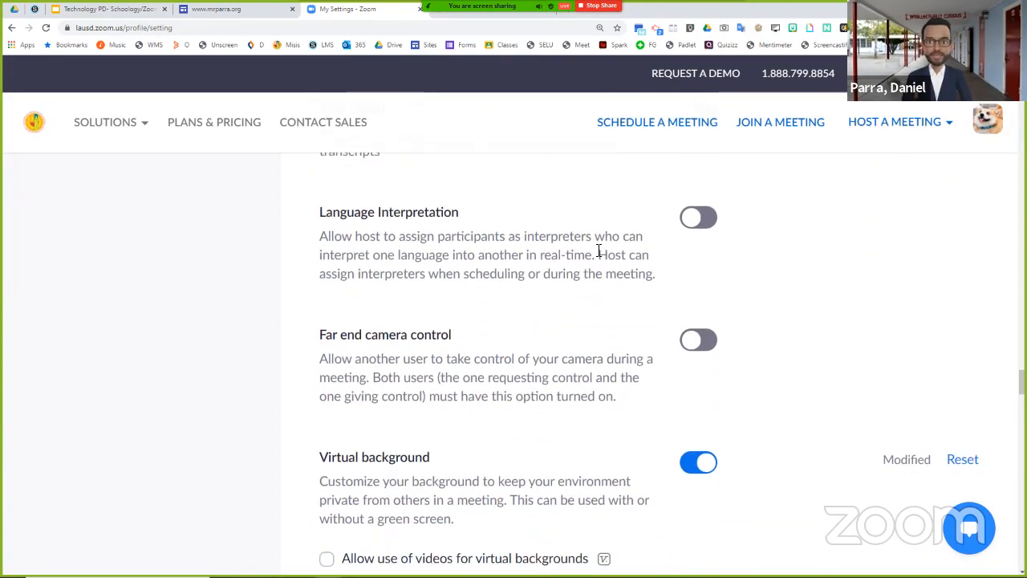
scroll(595, 256, down, 3)
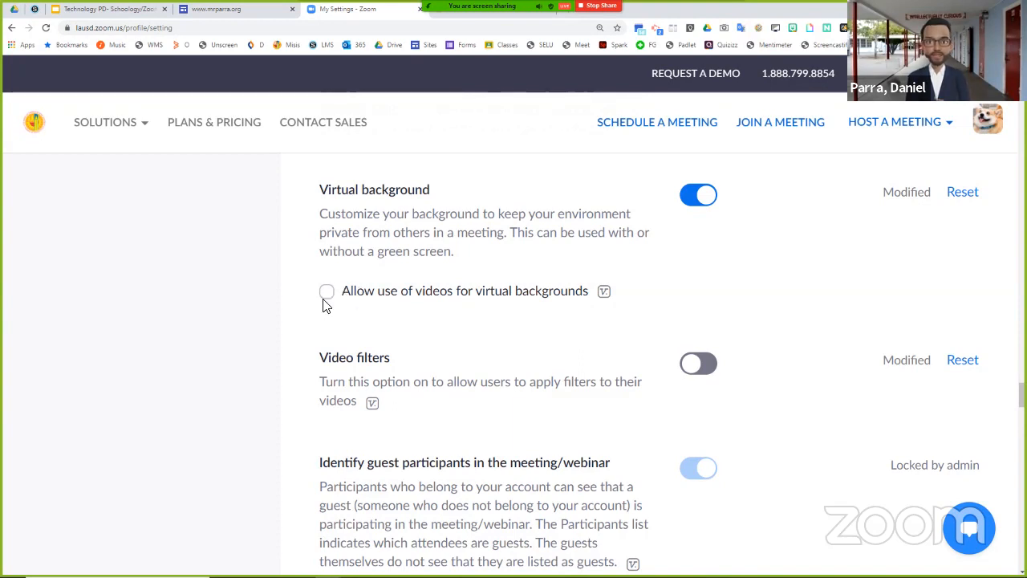
- Look through the remaining settings, from video filters and guest identification to Email Notification, Other and scheduling privileges
scroll(400, 240, down, 2)
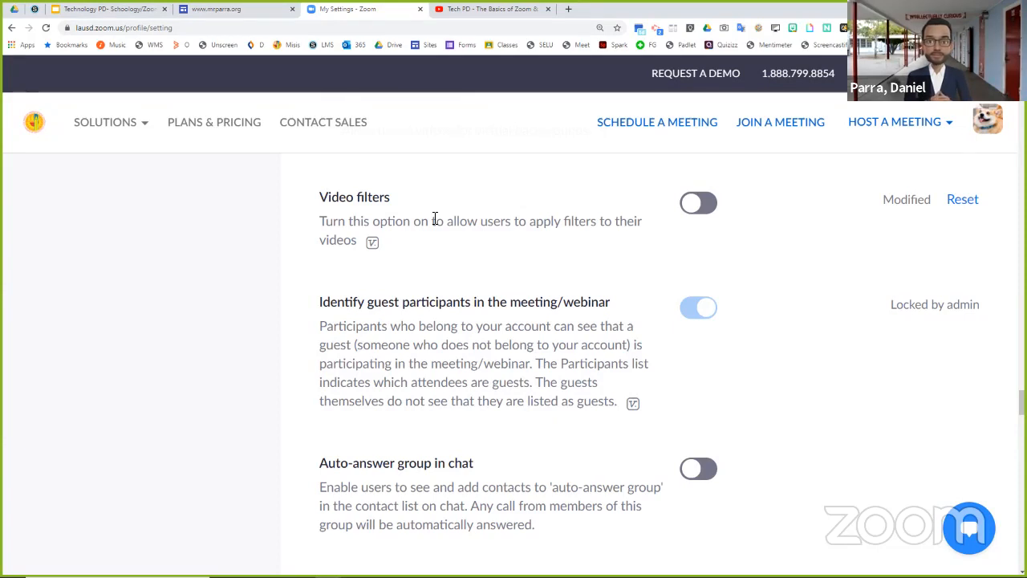
scroll(529, 246, down, 3)
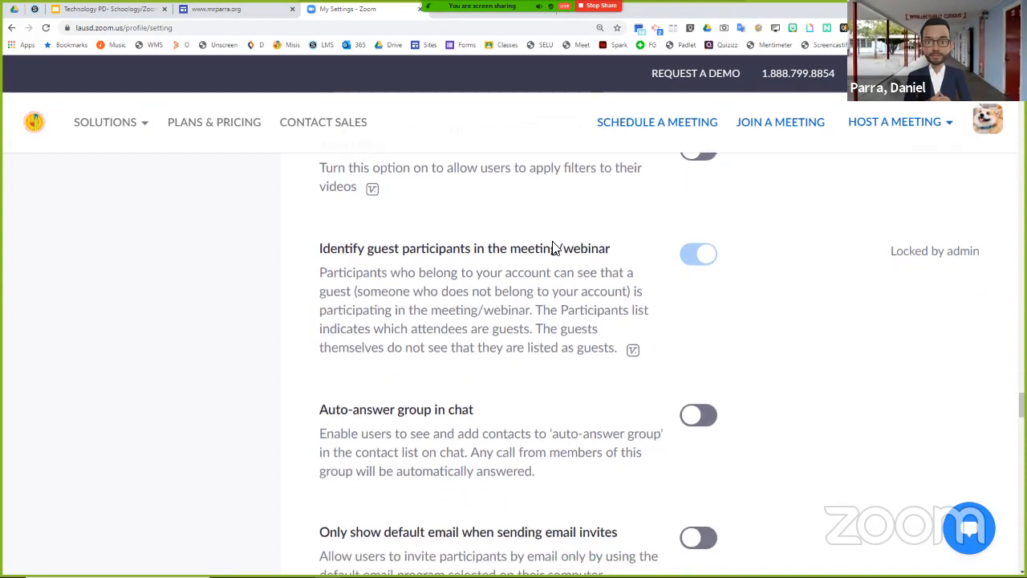
scroll(721, 237, down, 1)
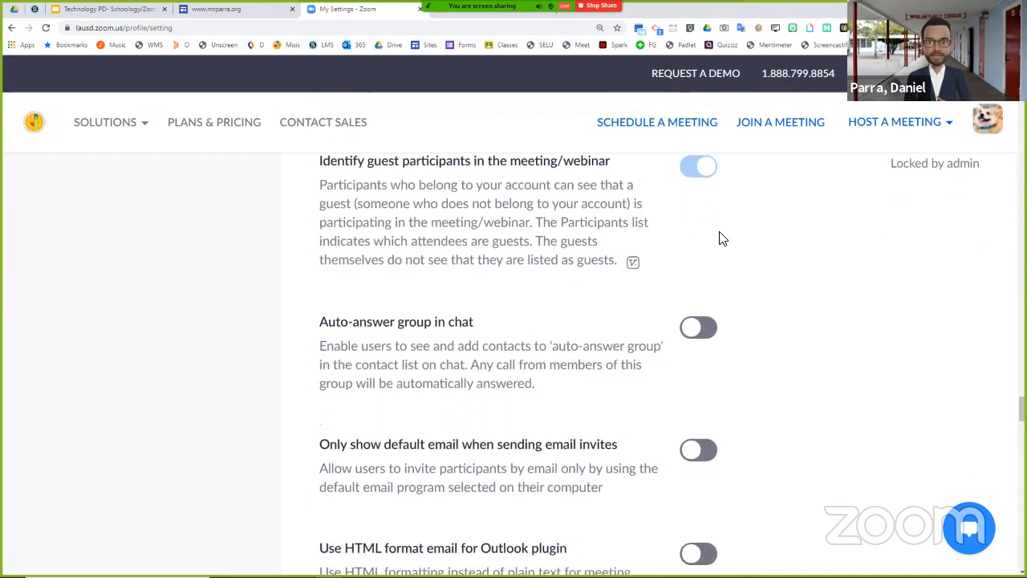
scroll(721, 239, down, 5)
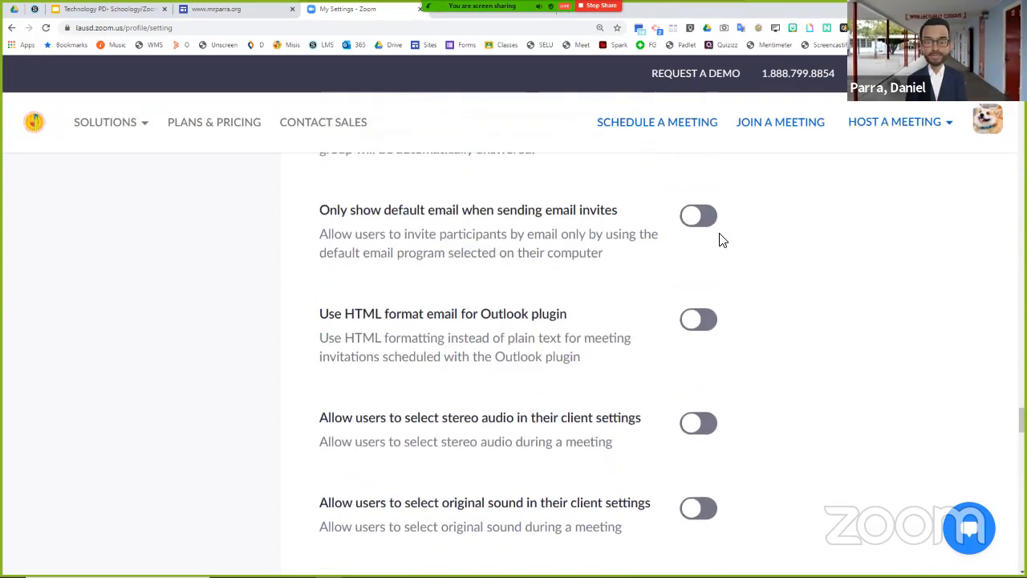
scroll(721, 243, down, 7)
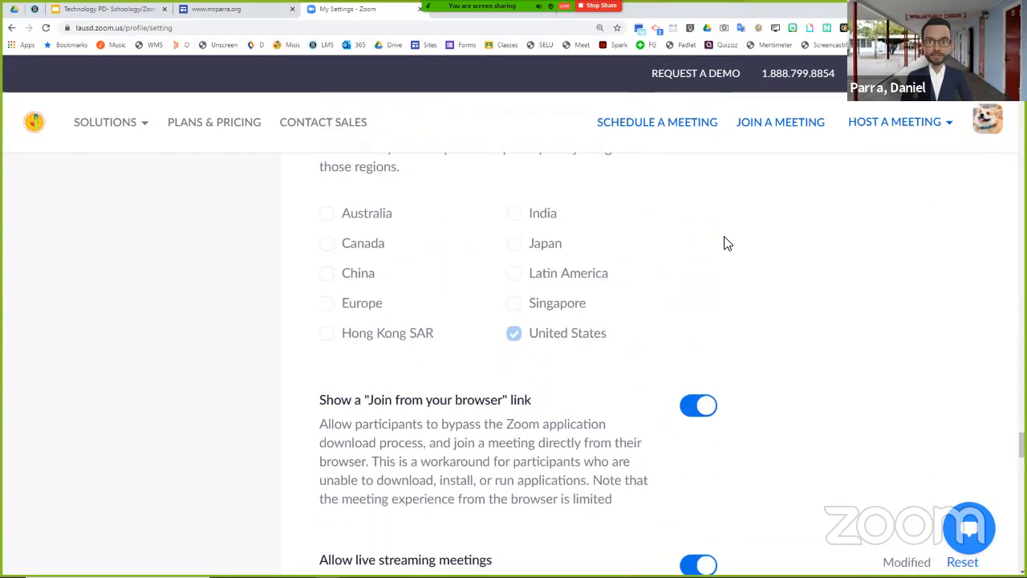
scroll(727, 243, down, 8)
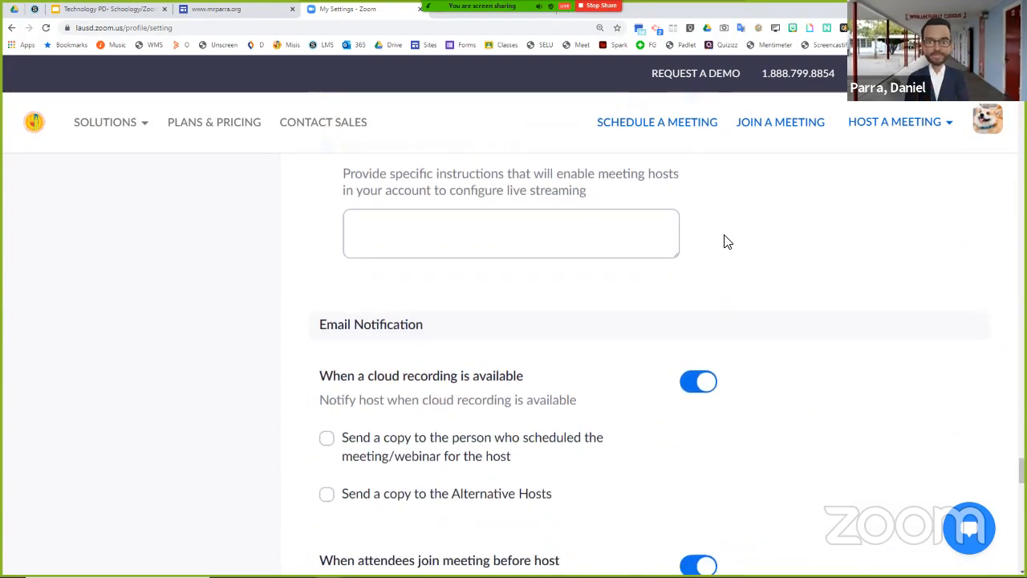
scroll(727, 241, down, 7)
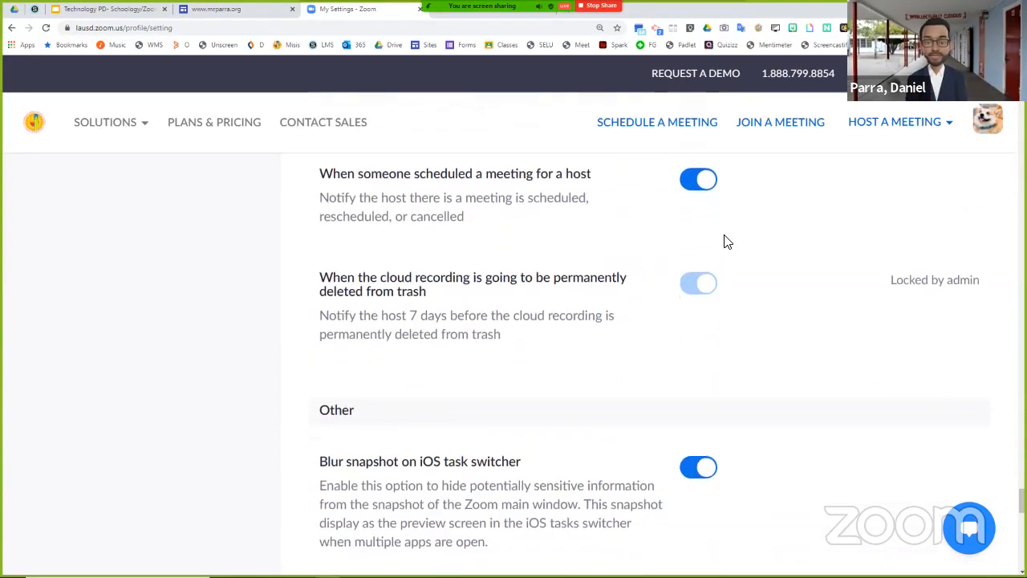
scroll(726, 241, down, 7)
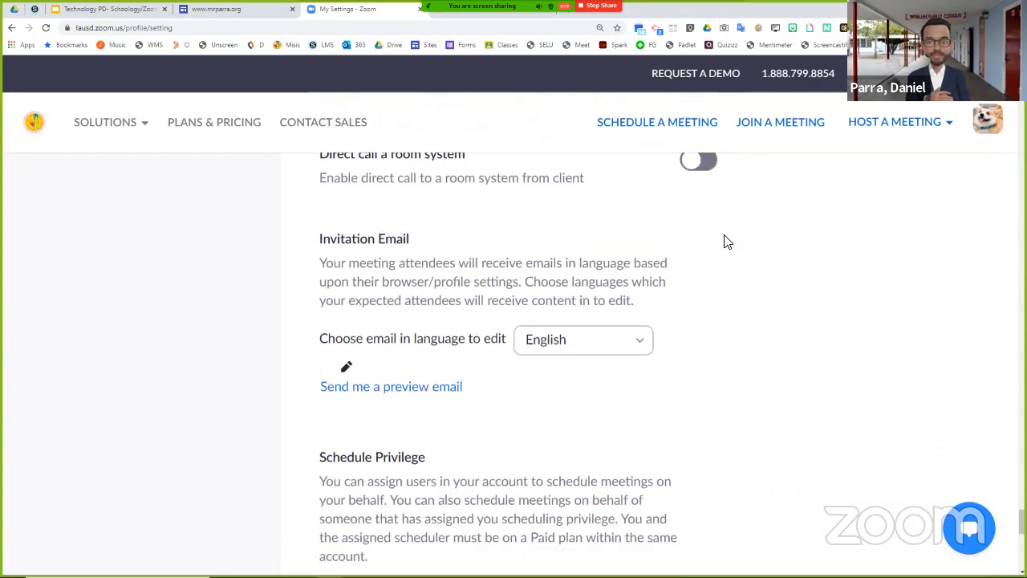
scroll(726, 242, down, 2)
scroll(725, 241, up, 12)
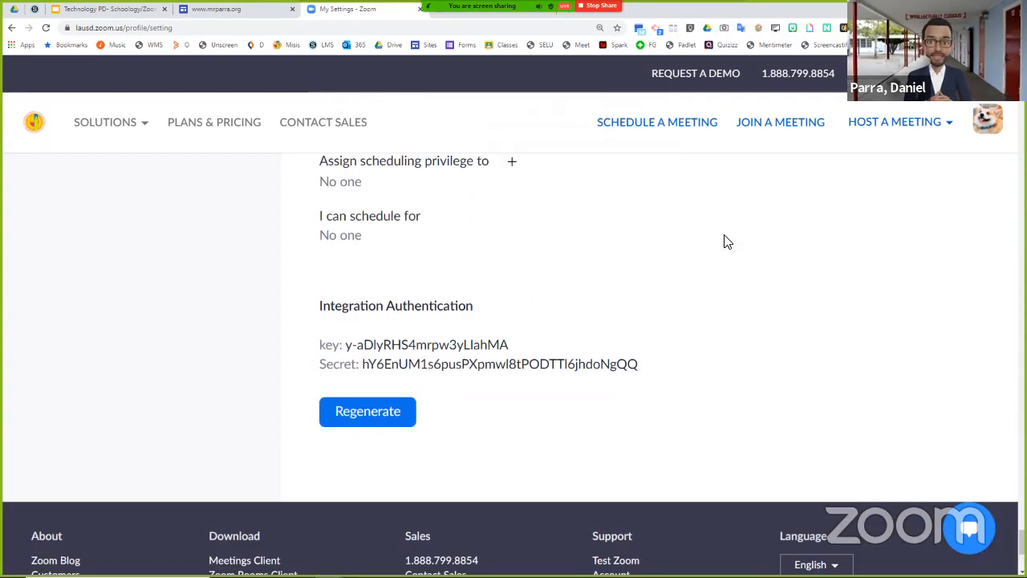
- Return to the start of the meeting settings and check the Agenda slide of the Technology PD presentation
scroll(709, 235, up, 11)
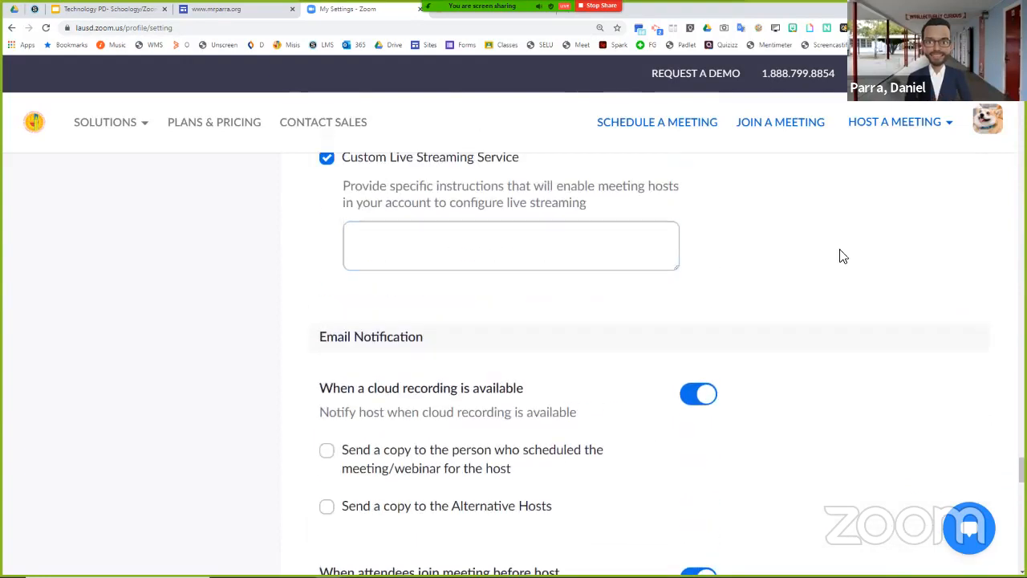
scroll(642, 362, up, 20)
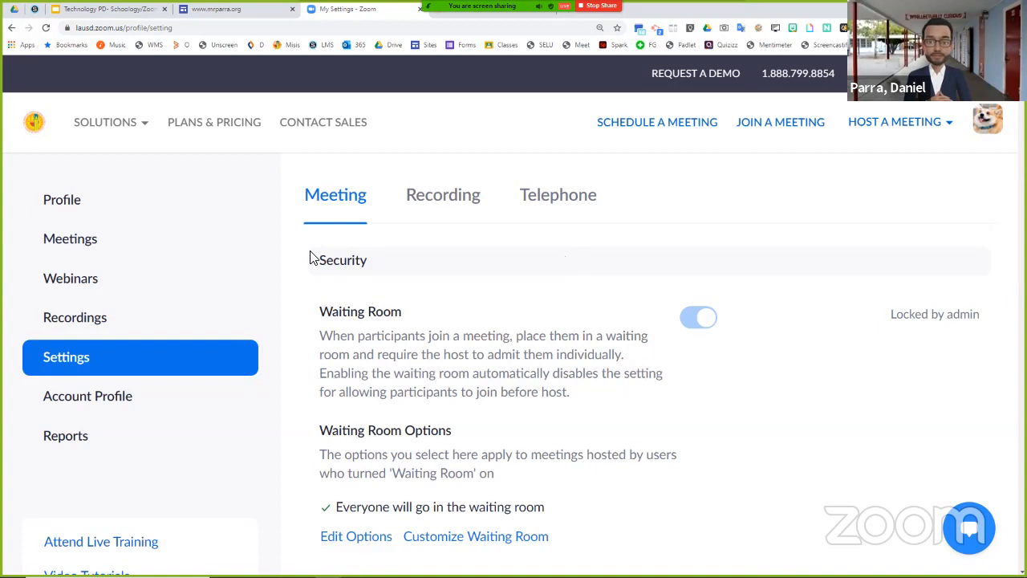
click(114, 10)
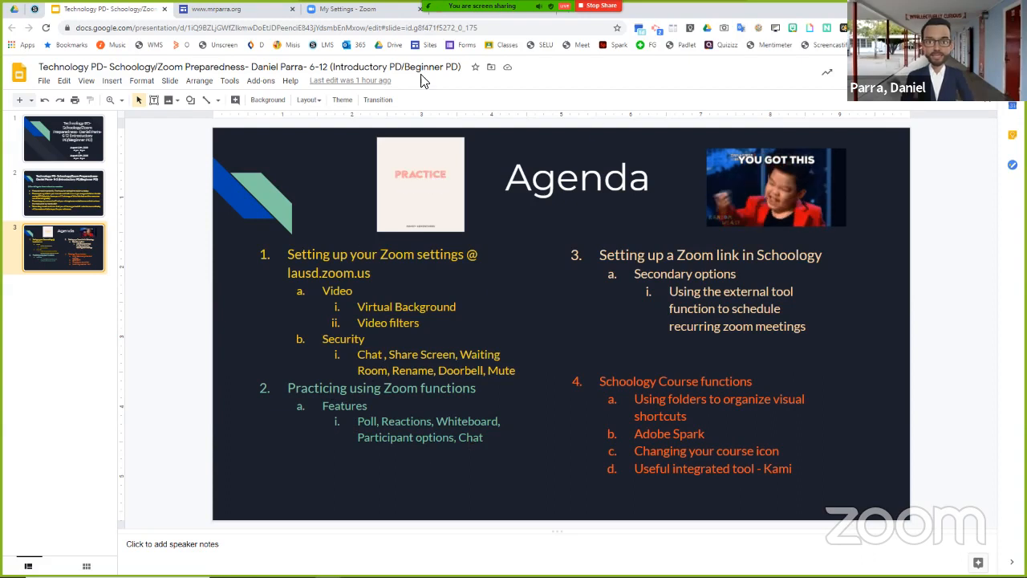
click(376, 11)
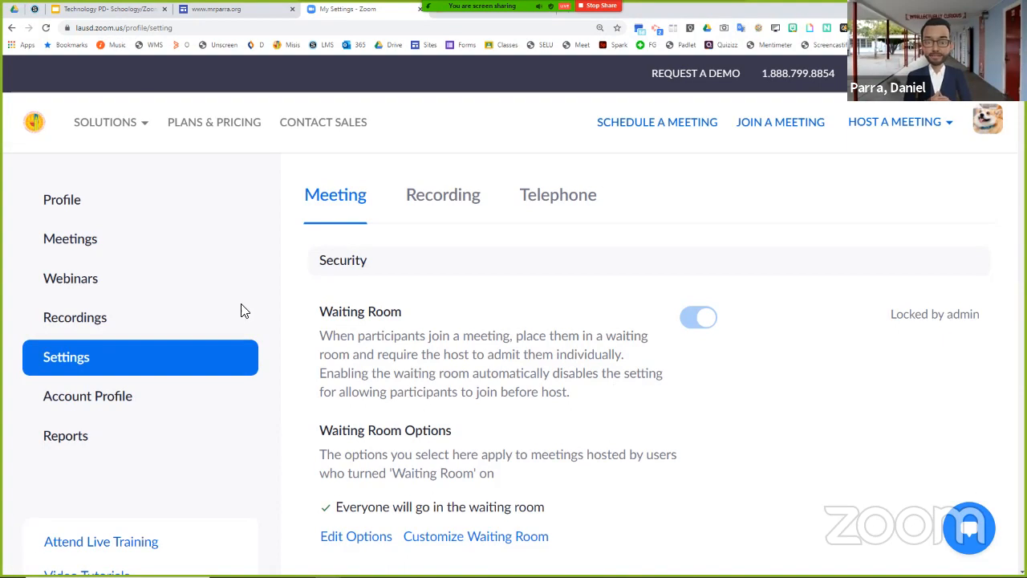
- Open today's upcoming meeting "Tech PD - The Basics of Zoom & Schoology for MS & HS" and go to its Poll section
click(93, 250)
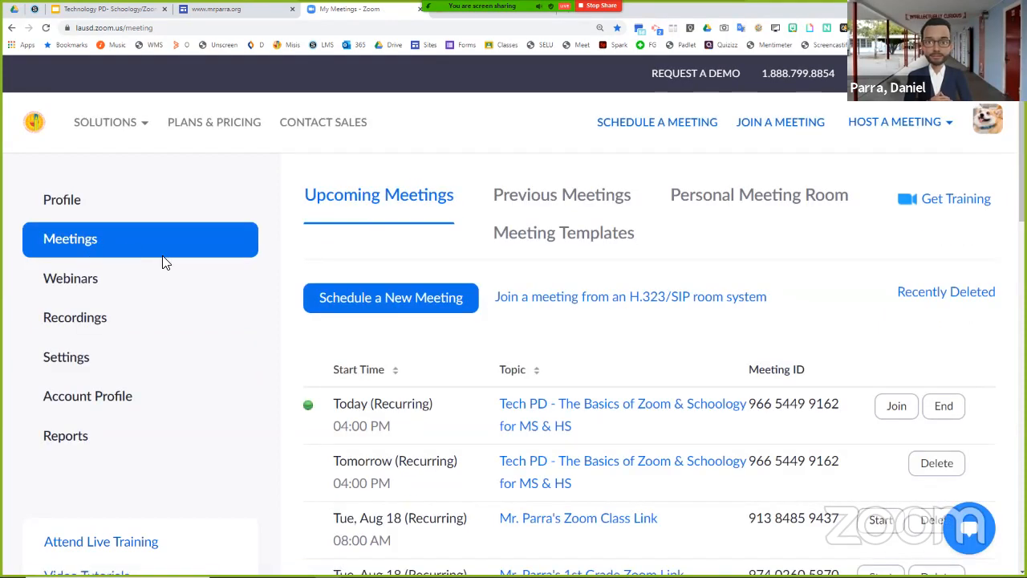
scroll(450, 351, down, 1)
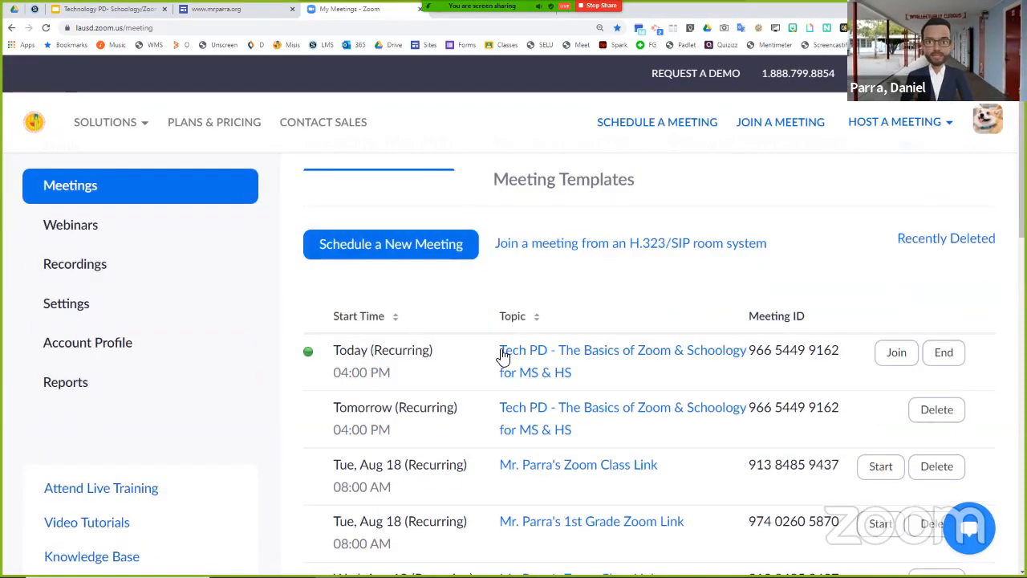
click(568, 356)
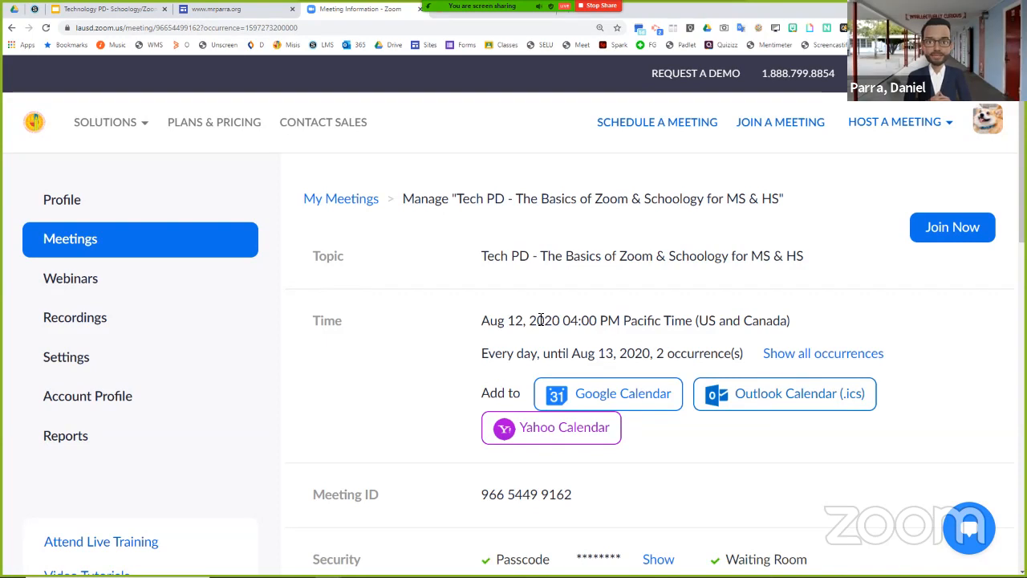
scroll(474, 341, down, 1)
scroll(472, 335, down, 9)
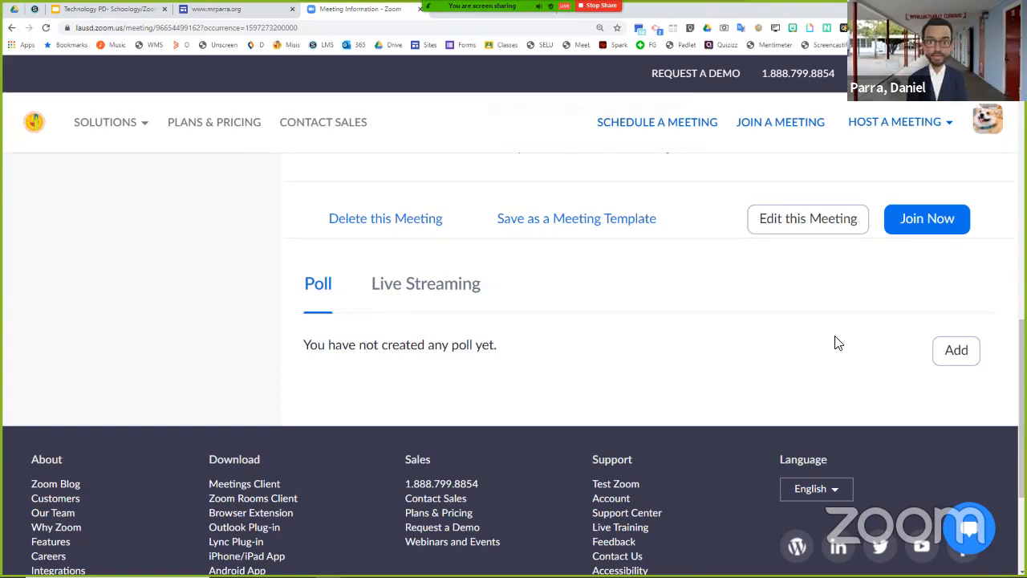
- Add a poll titled "Test Poll" with the question "How are you doing today?"
click(957, 353)
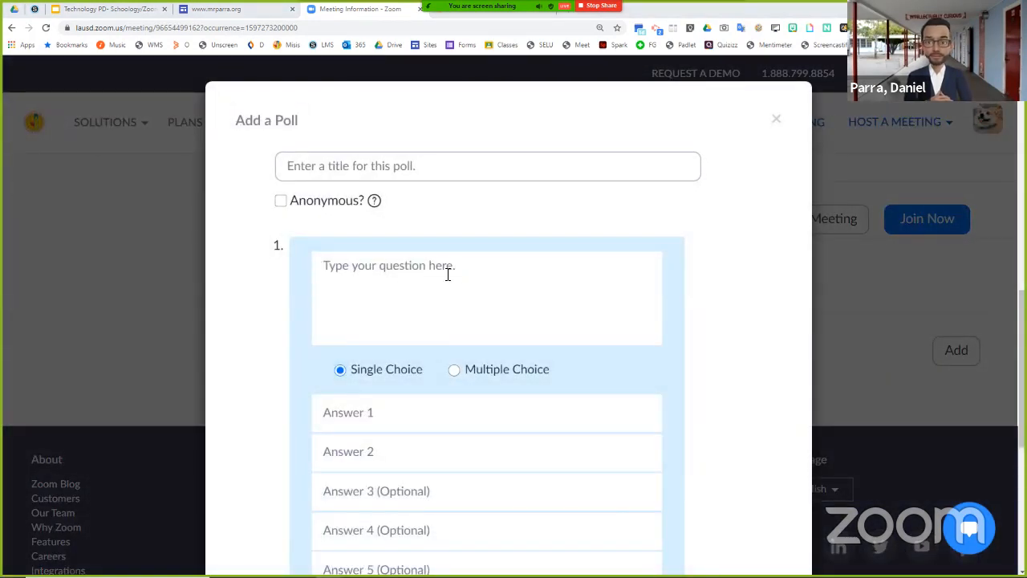
click(437, 168)
text(T)
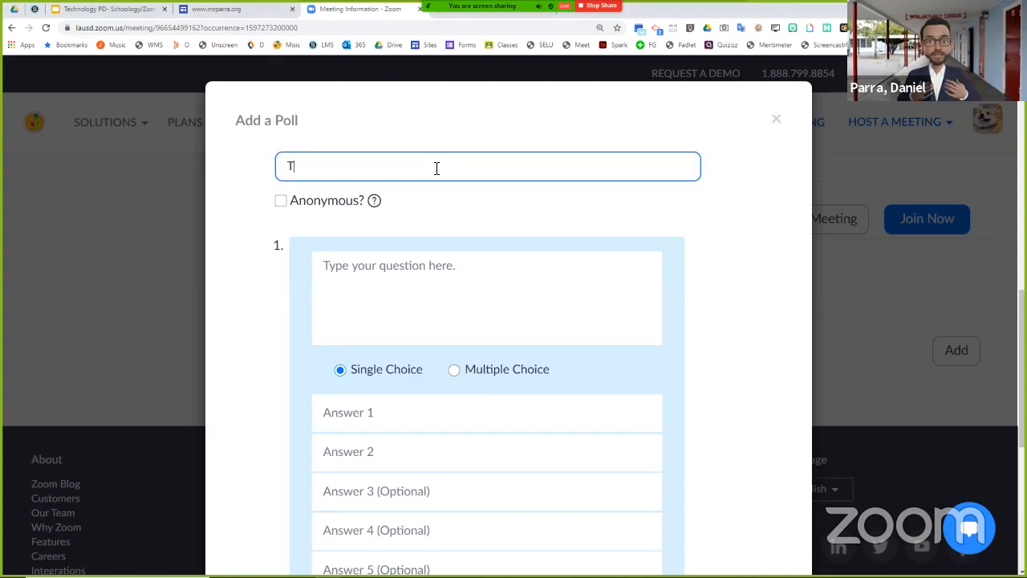
text(est )
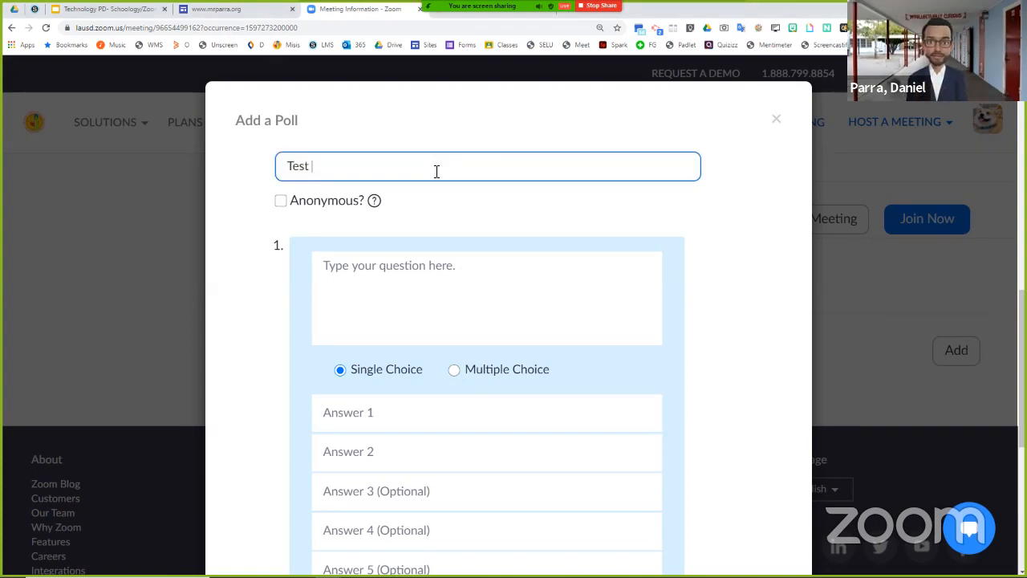
text(PO)
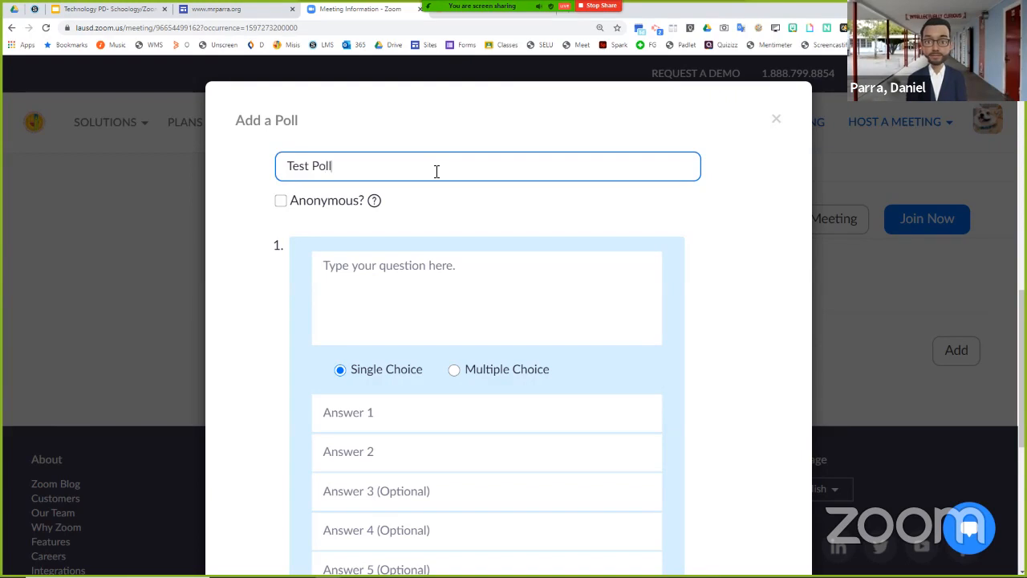
click(435, 261)
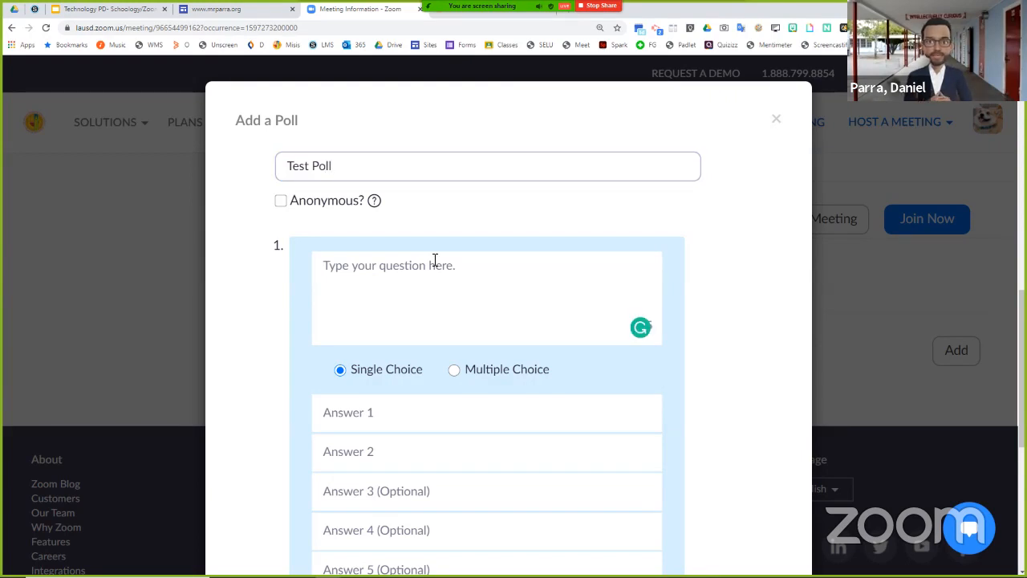
text(How are yo)
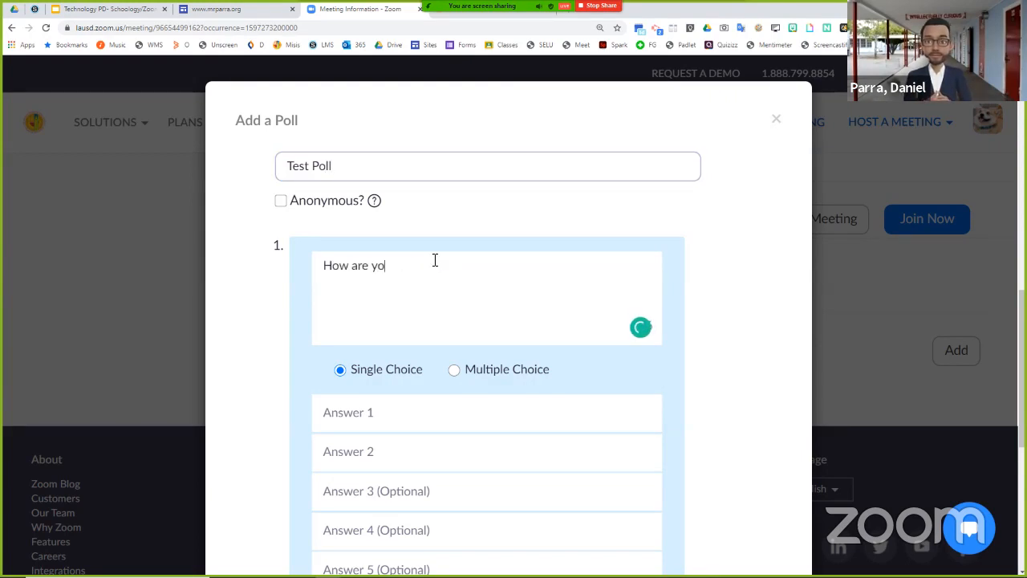
text(u doing today?)
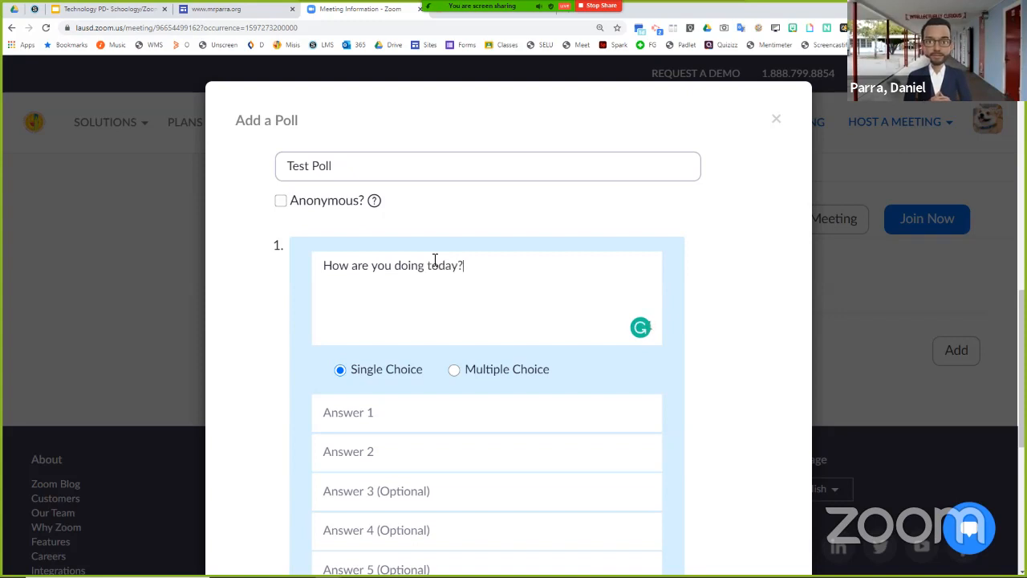
- Make the question multiple choice with the answers Great, Alright, Meh and Sleepy, and save the poll
scroll(434, 261, down, 3)
click(469, 159)
click(448, 198)
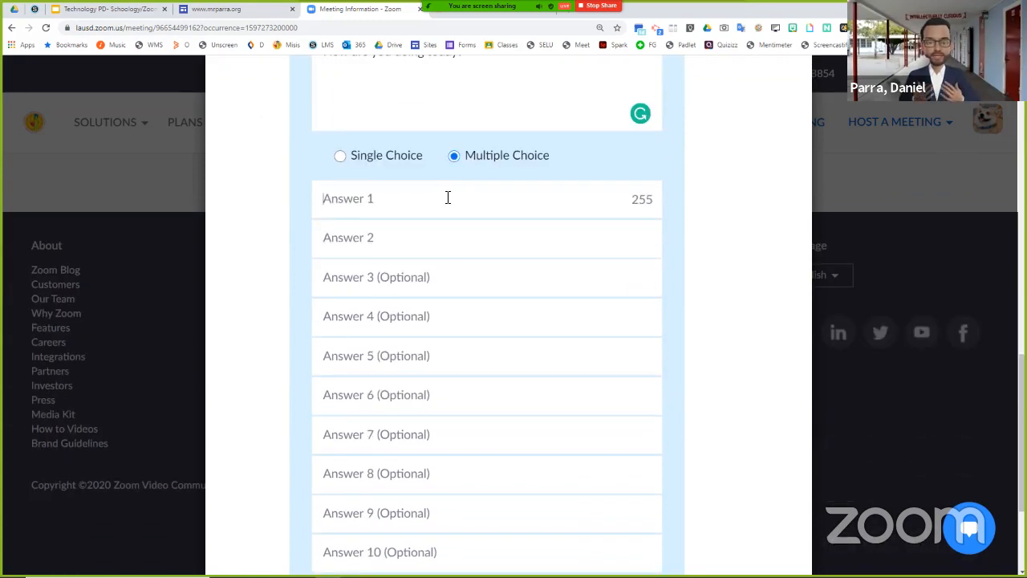
text(Great)
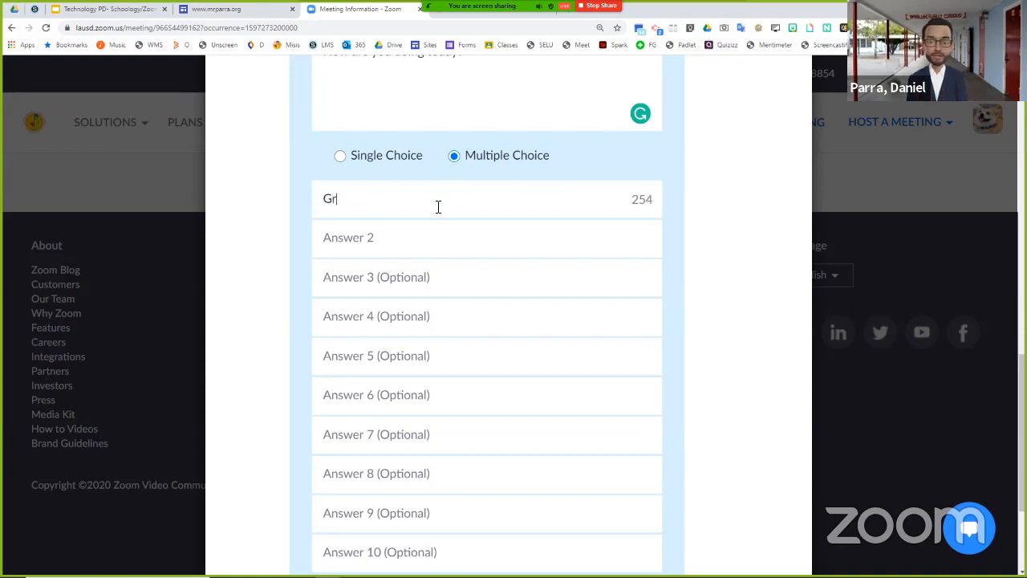
click(431, 233)
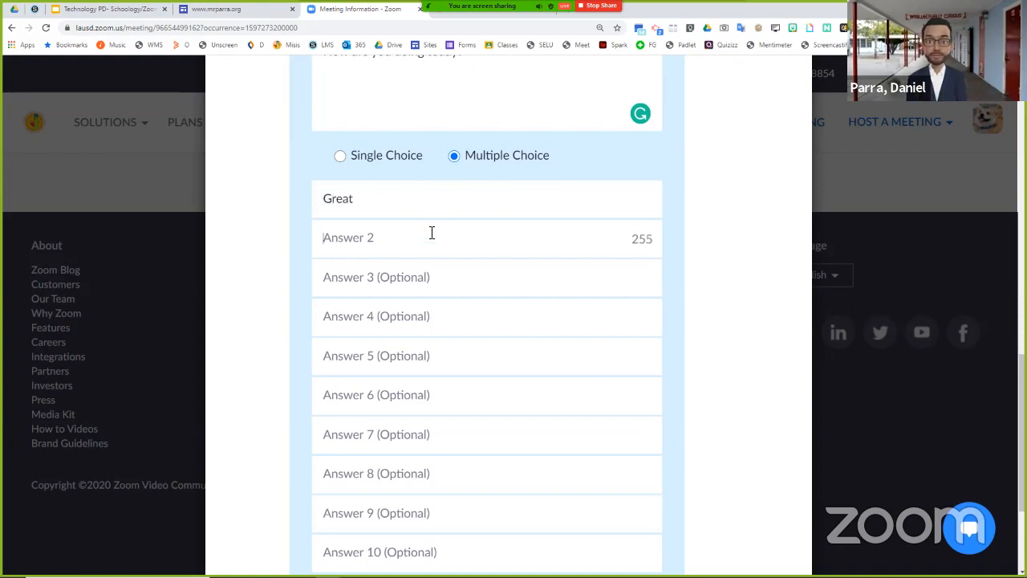
text(Alright)
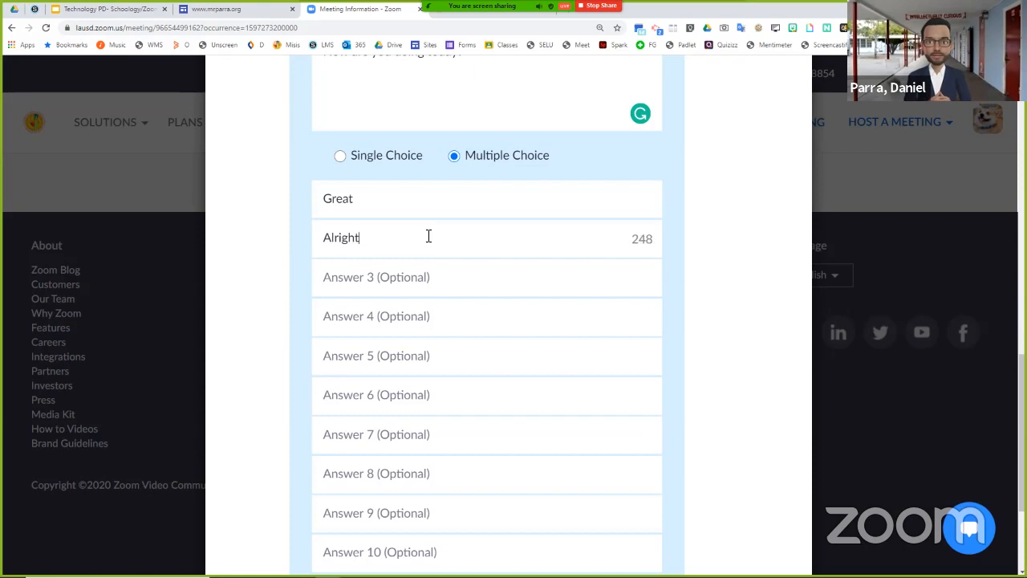
click(410, 292)
text(Meh)
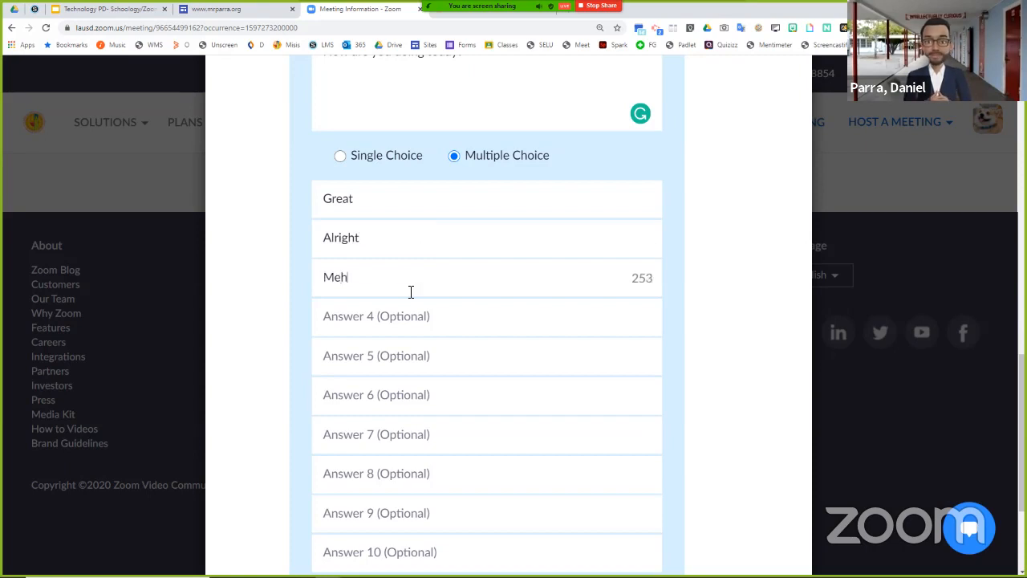
click(428, 327)
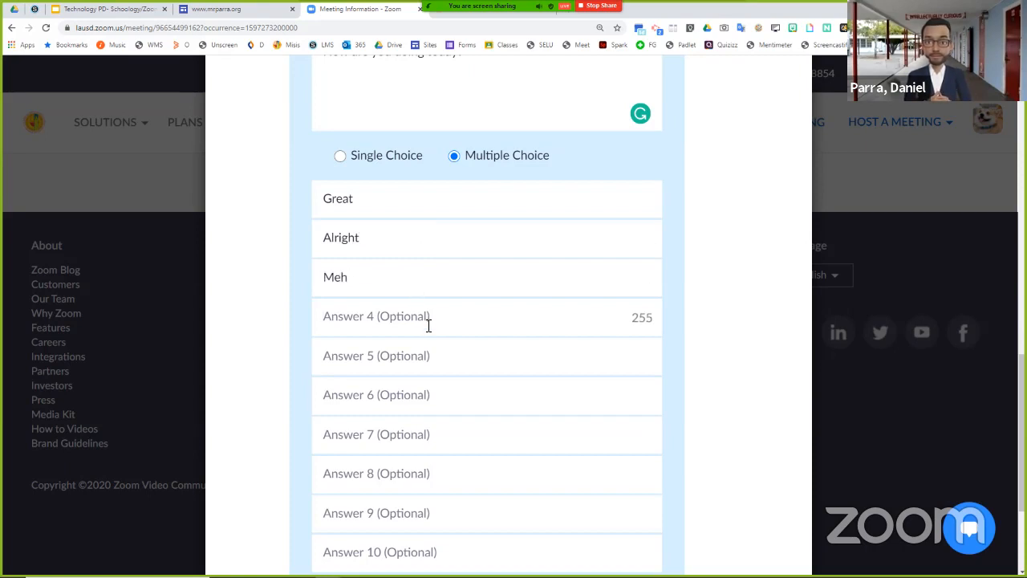
text(Sleepy)
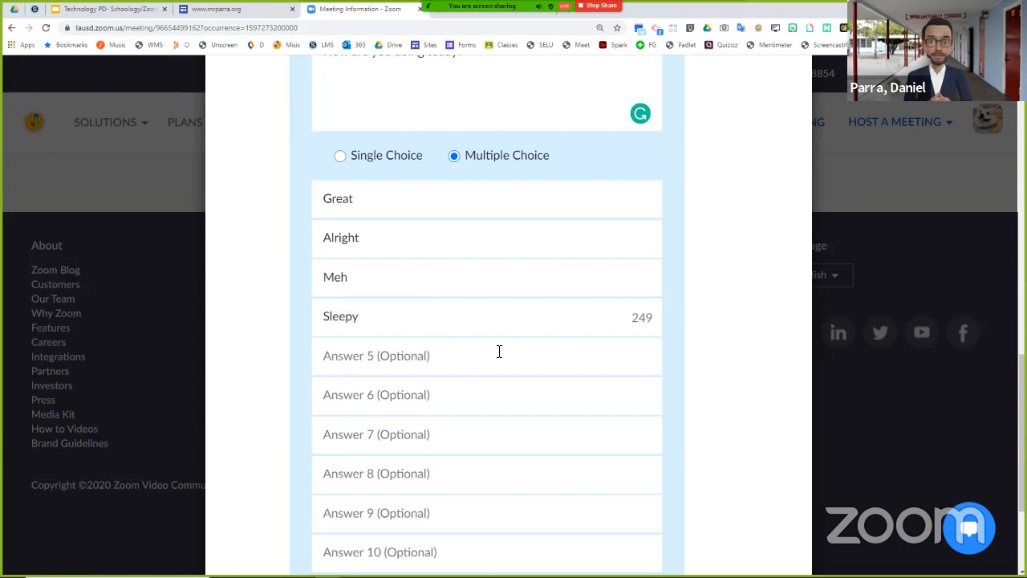
scroll(499, 352, down, 3)
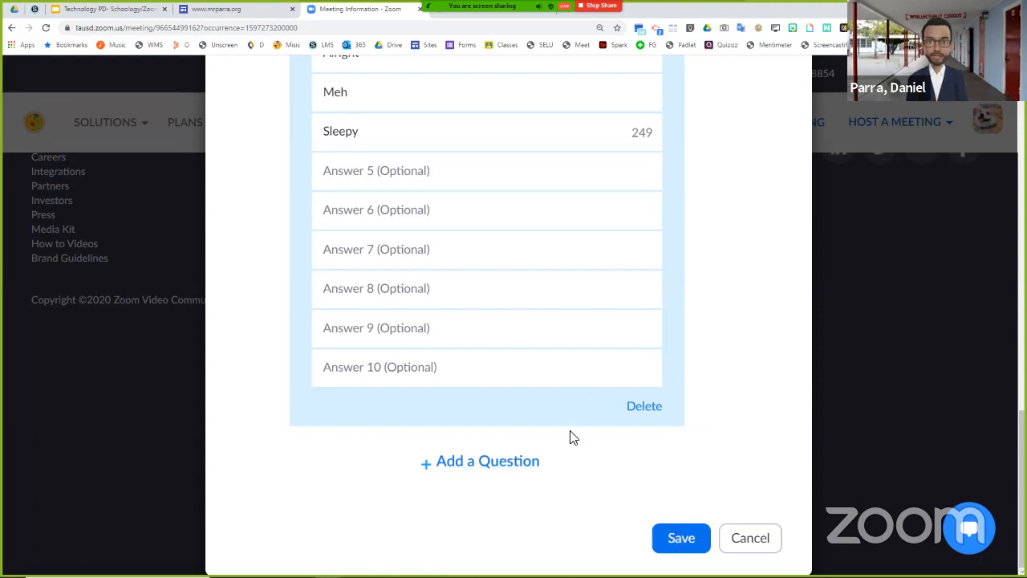
click(672, 537)
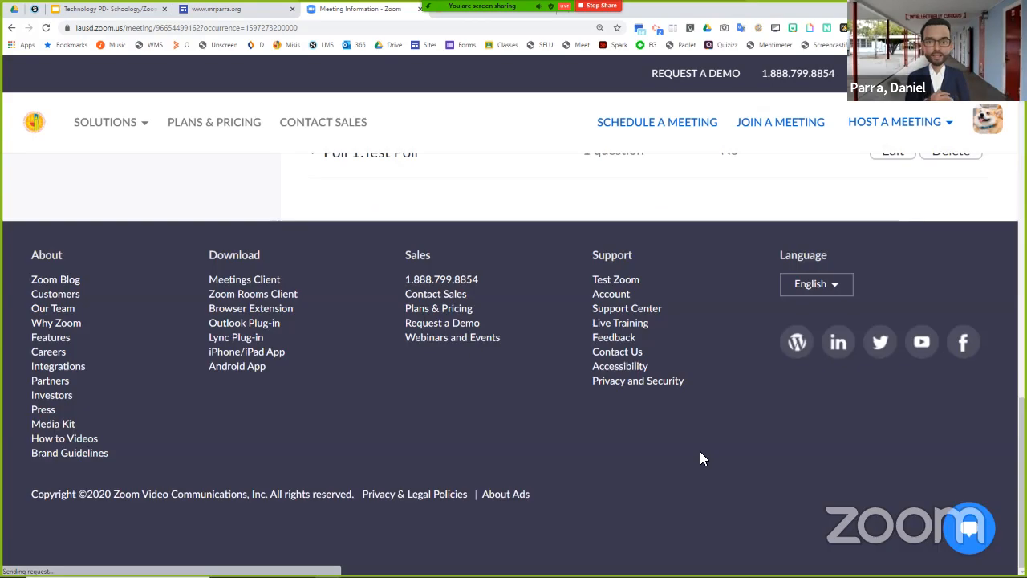
- Switch to the Google Sites editor and look through the PD Materials page for the Zoom tutorials slideshow
click(248, 16)
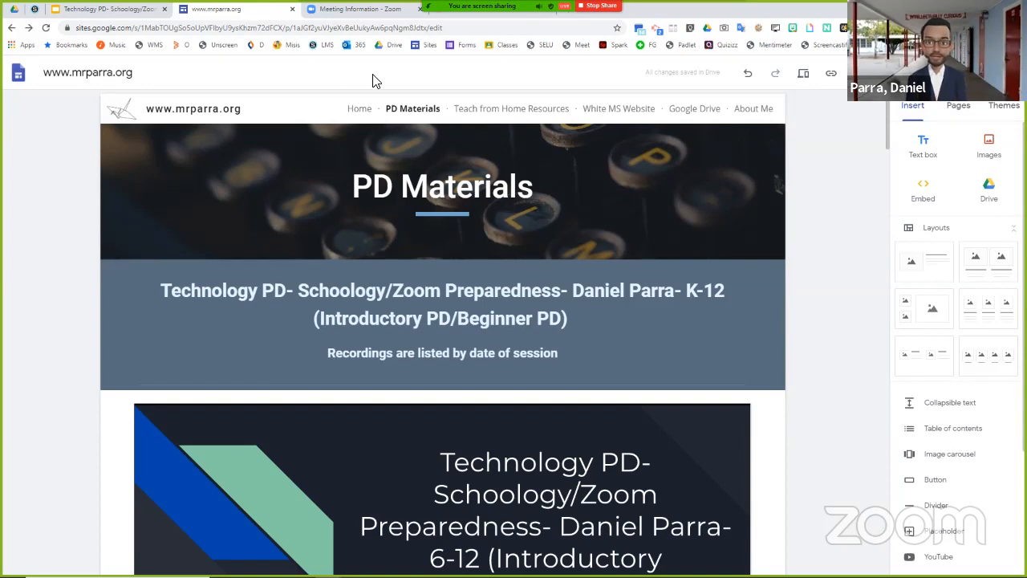
mouse_move(474, 10)
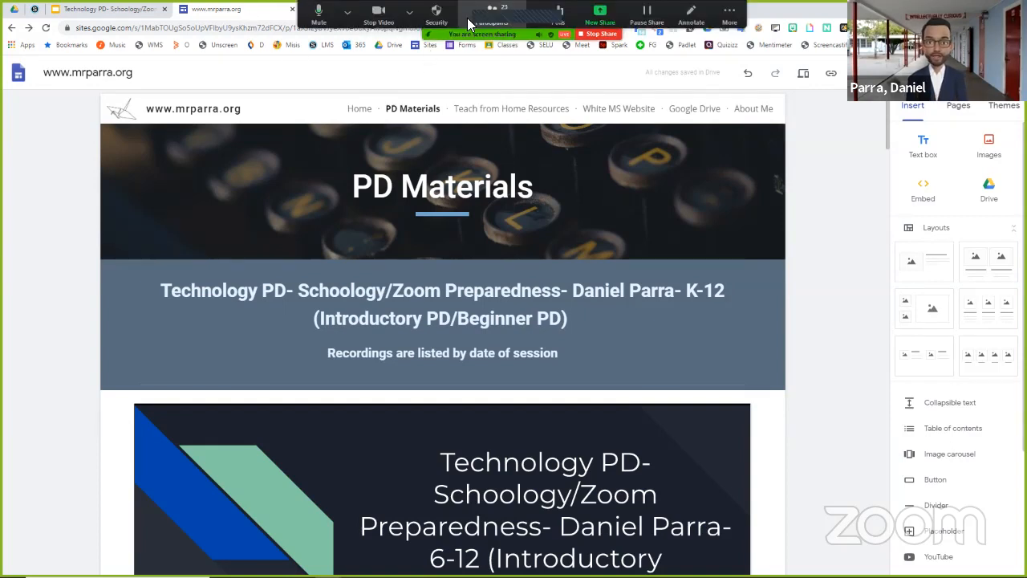
click(347, 11)
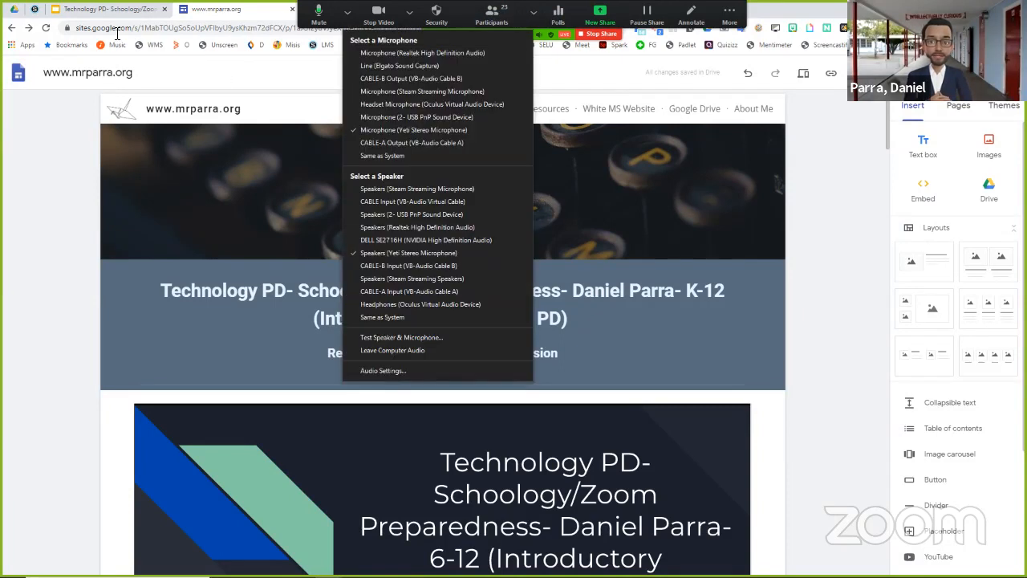
click(512, 182)
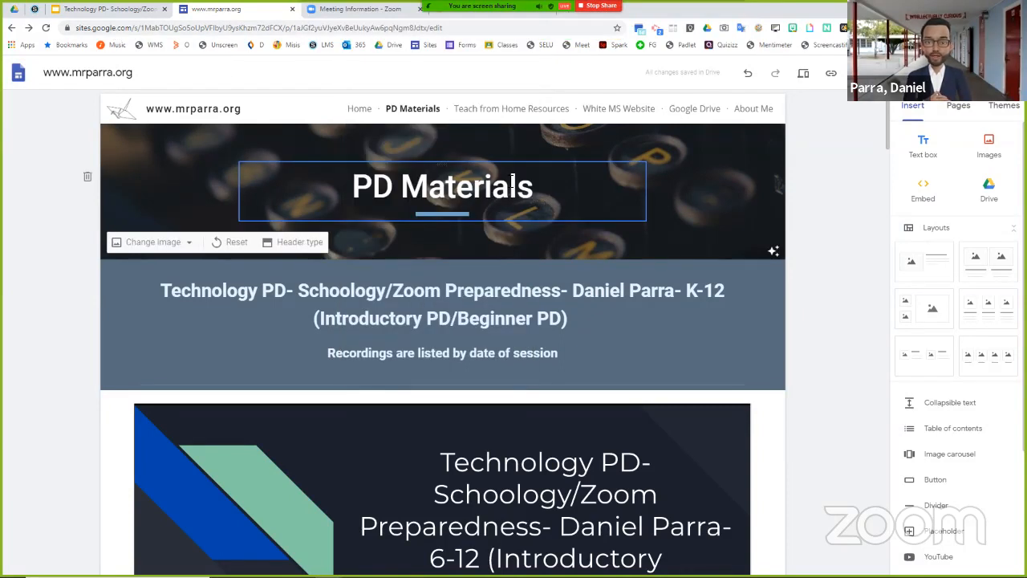
scroll(839, 298, down, 18)
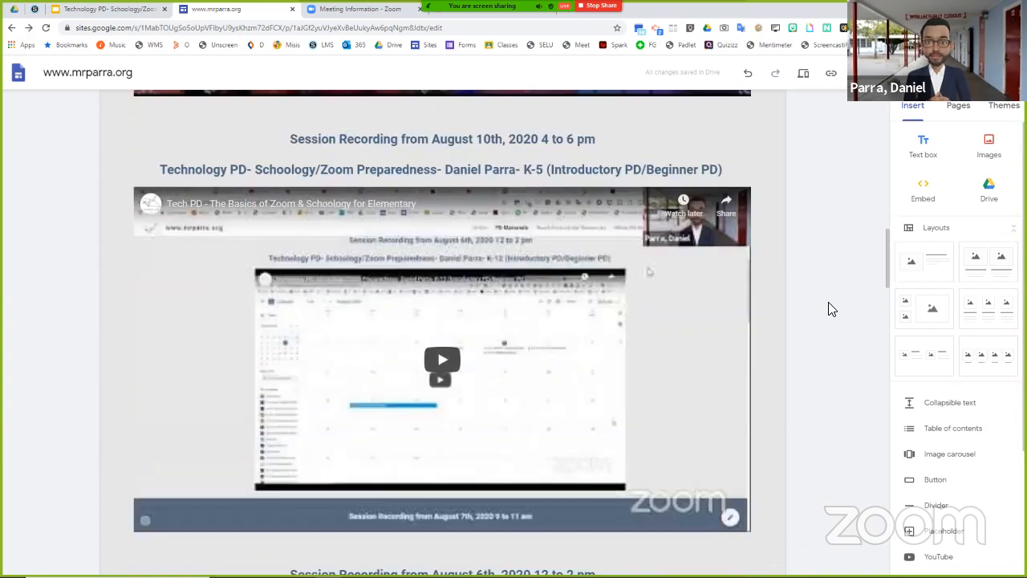
scroll(829, 305, down, 15)
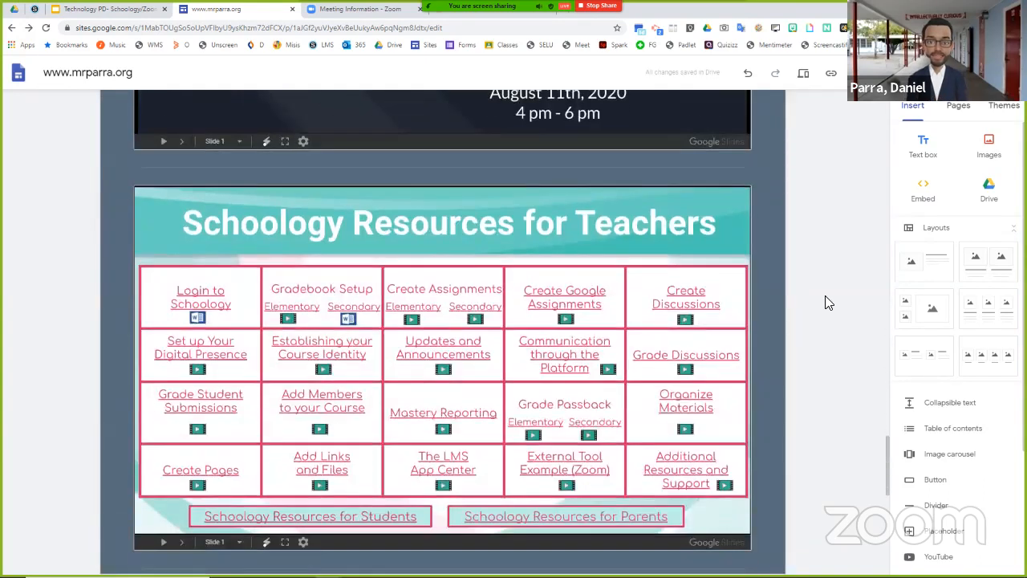
scroll(827, 303, down, 5)
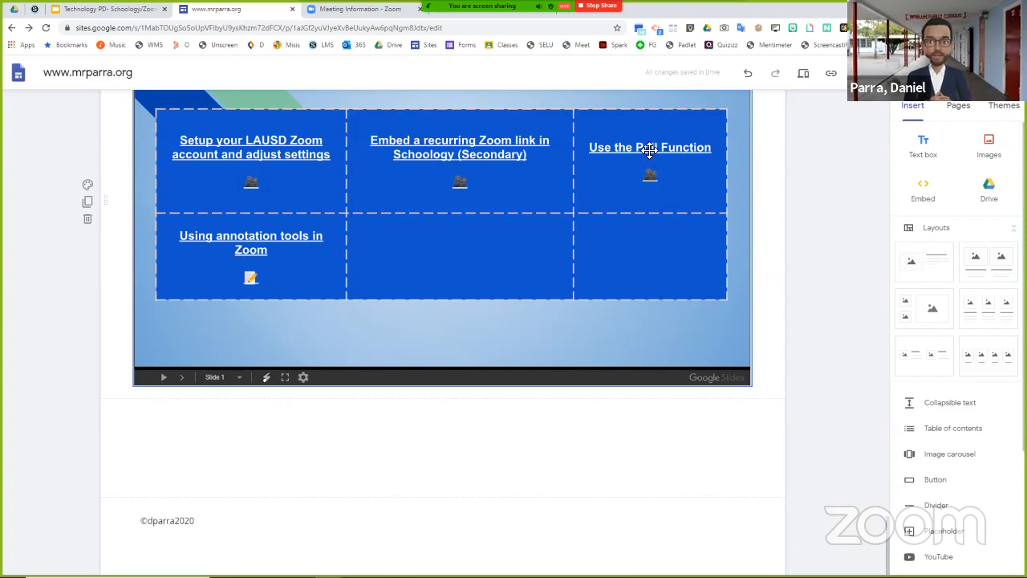
- Open the published PD Materials page and go to the "Use the Poll Function" slide in the Zoom Tutorials slideshow
double_click(650, 151)
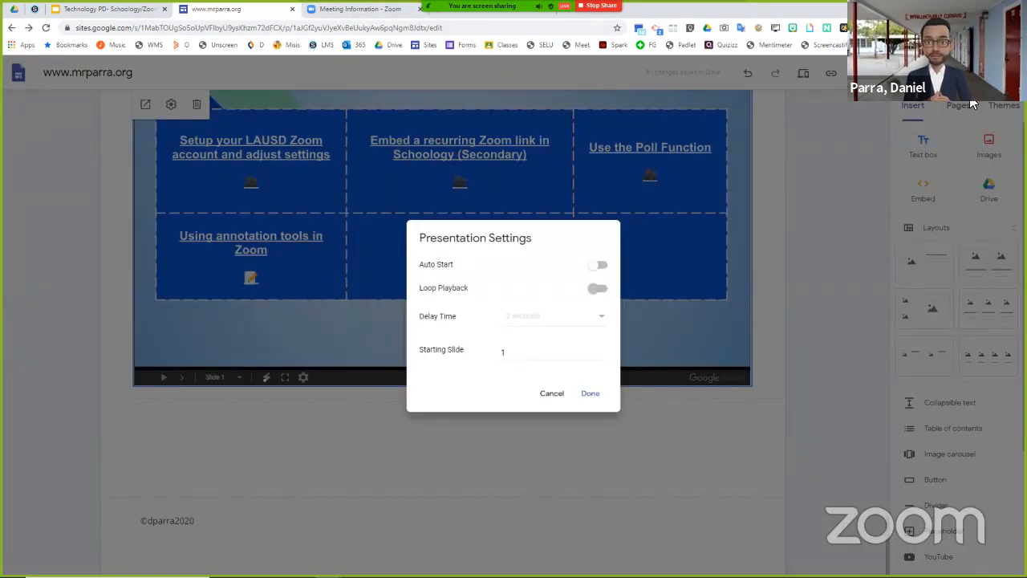
click(829, 150)
click(973, 73)
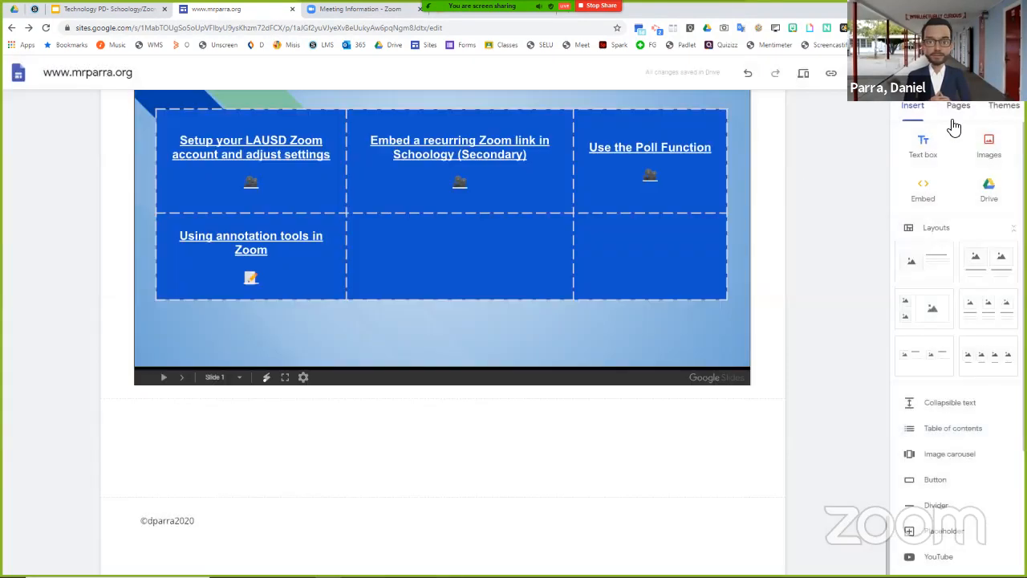
click(888, 129)
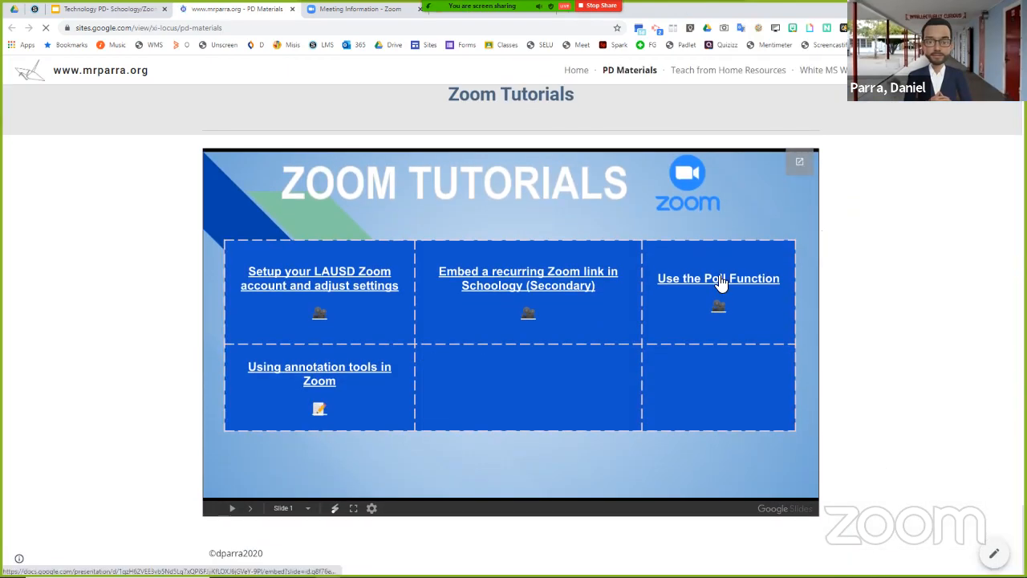
click(719, 282)
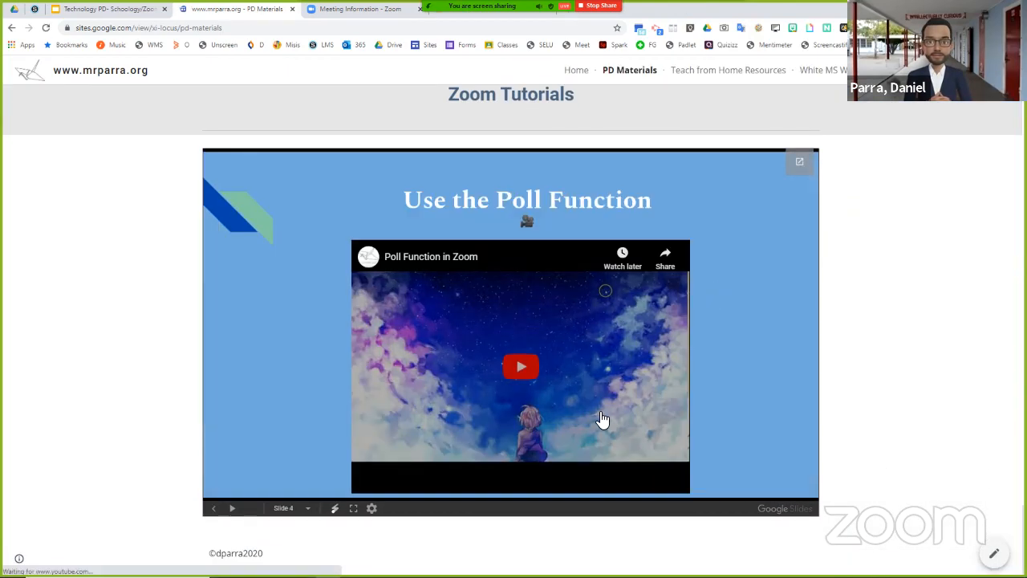
- Play the "Poll Function in Zoom" video in full screen and skip ahead to about 1:41
click(520, 367)
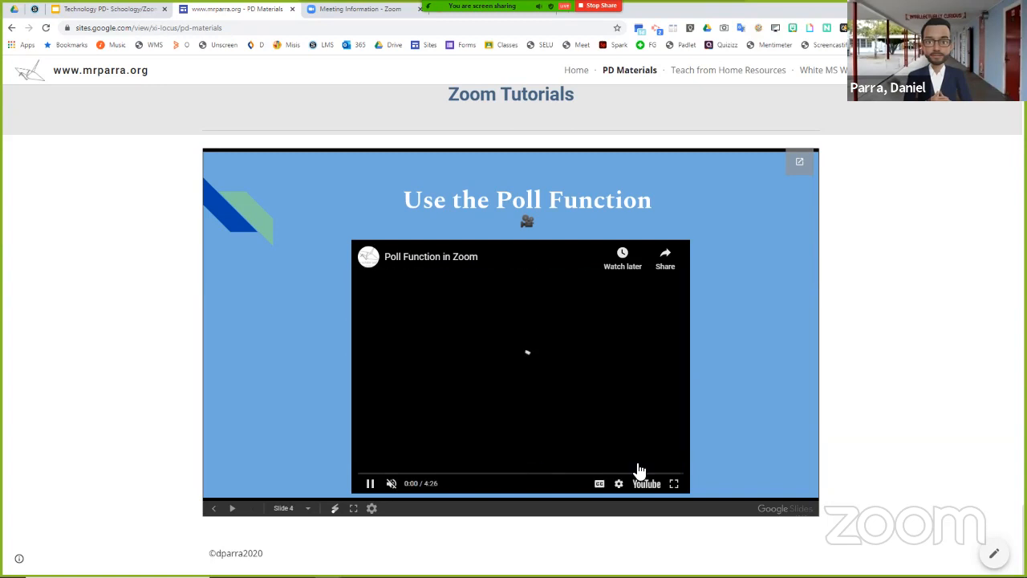
click(674, 484)
click(330, 552)
click(397, 551)
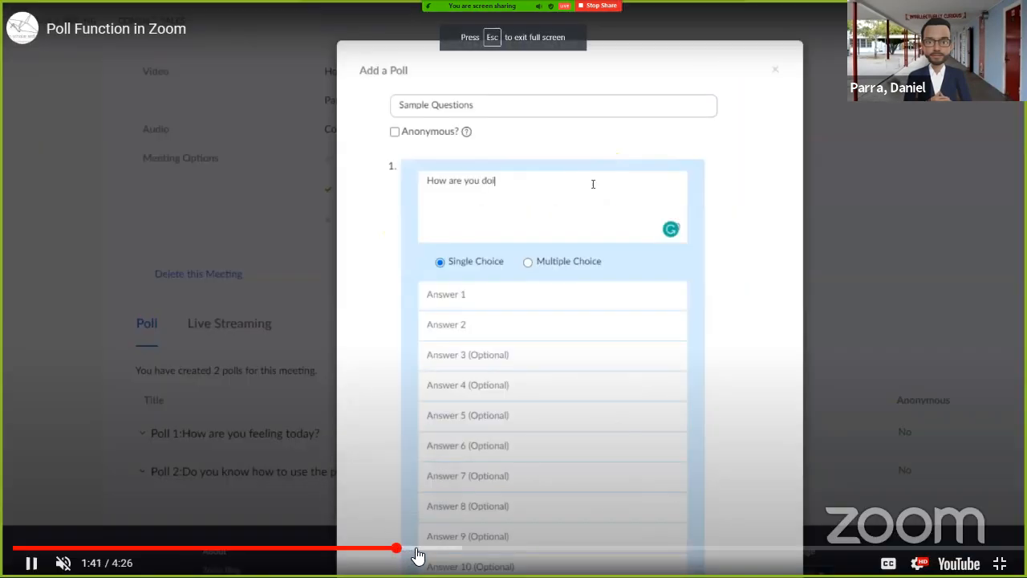
- Skip further ahead in the video to about 2:30 and turn its sound on
click(436, 552)
click(462, 552)
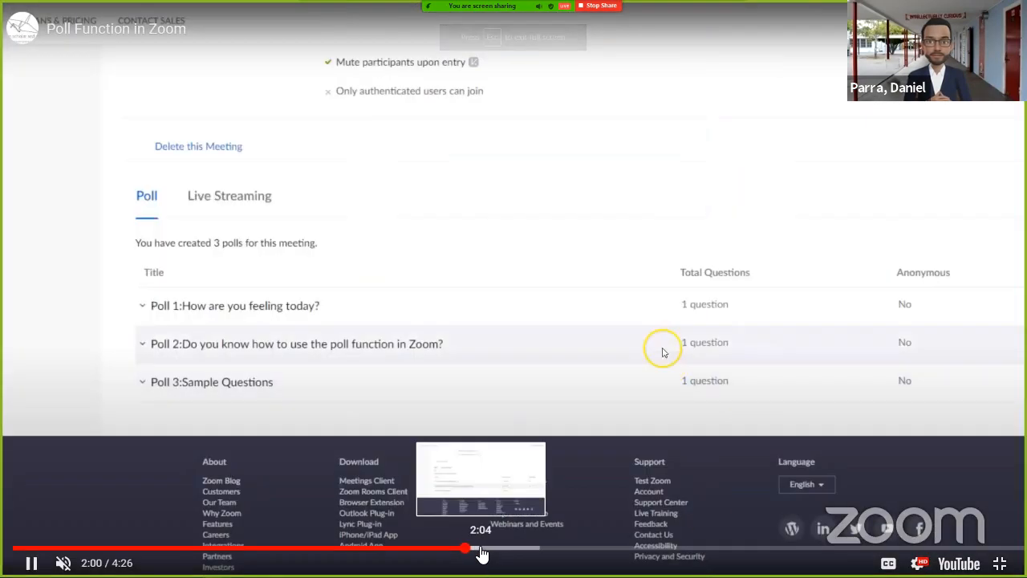
click(489, 552)
click(527, 552)
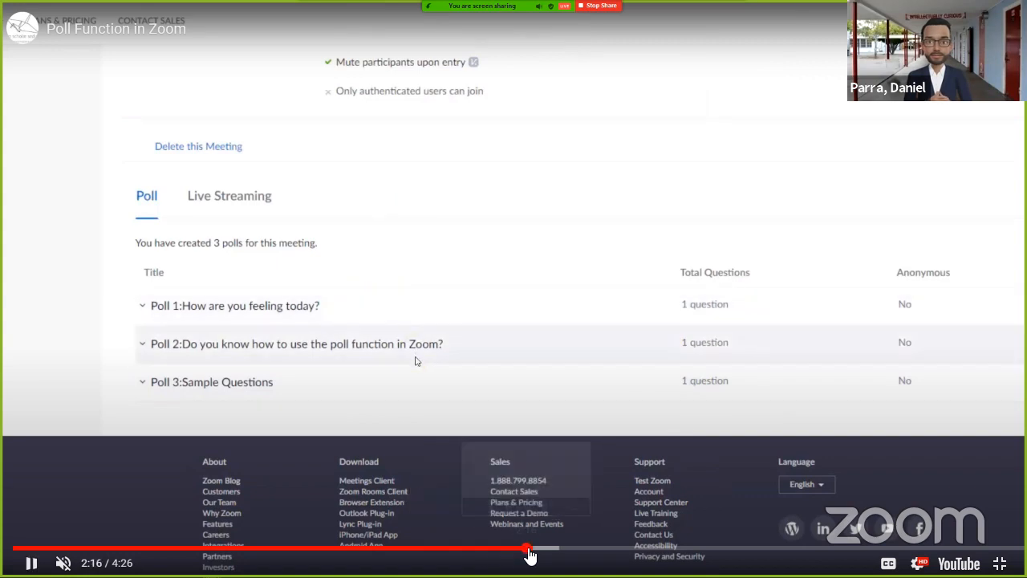
click(557, 552)
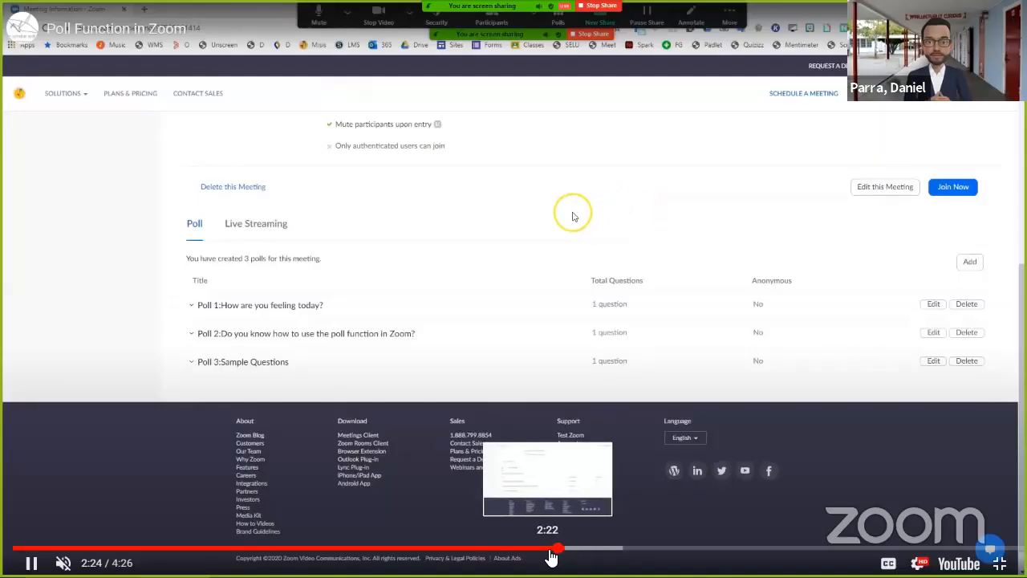
click(582, 551)
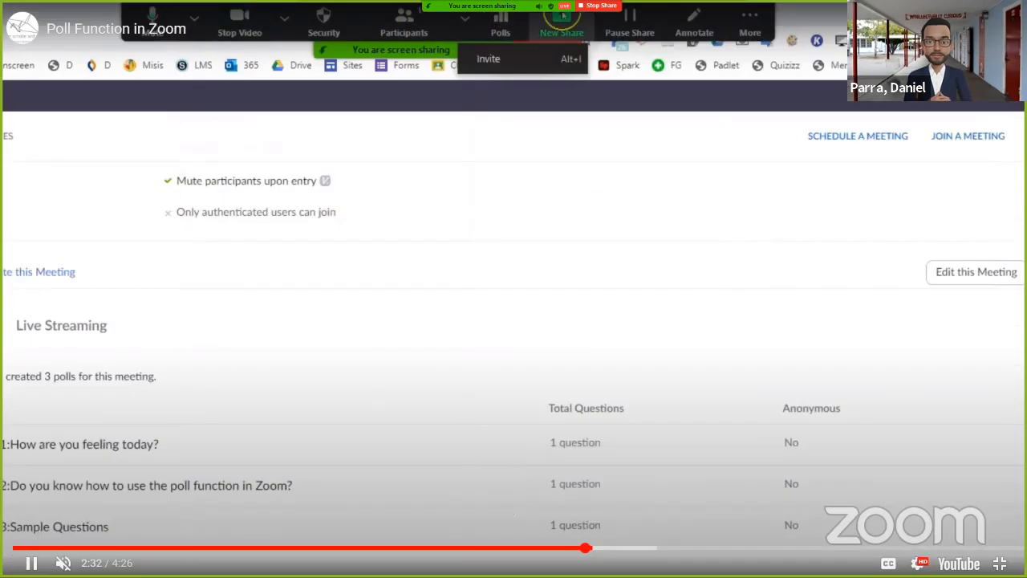
click(63, 563)
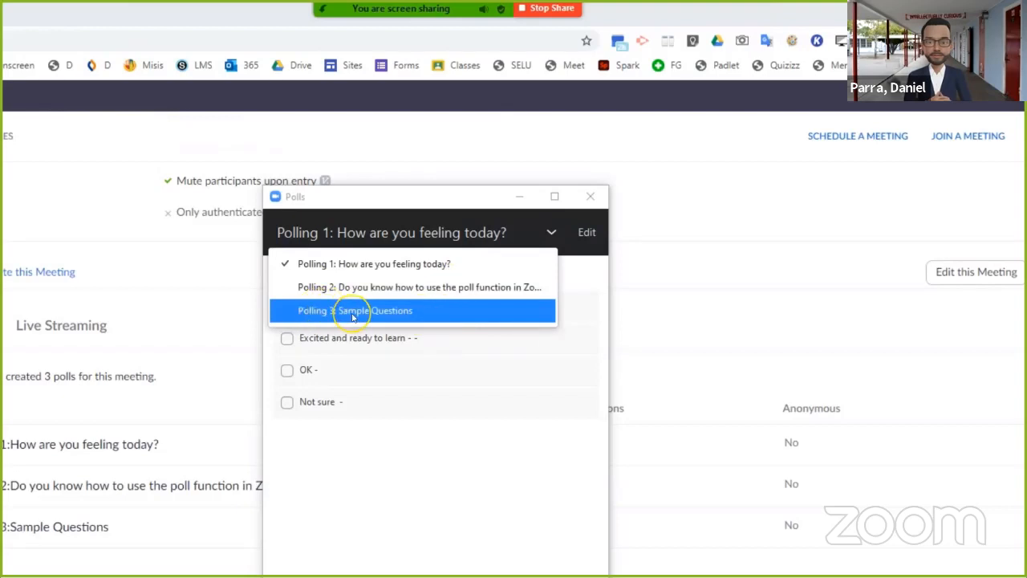
click(401, 315)
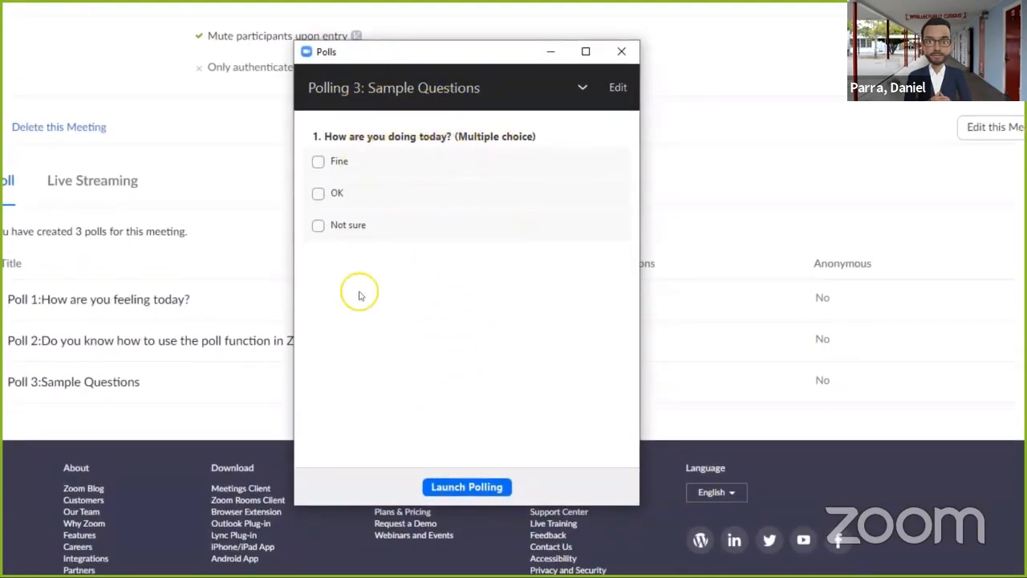
click(462, 486)
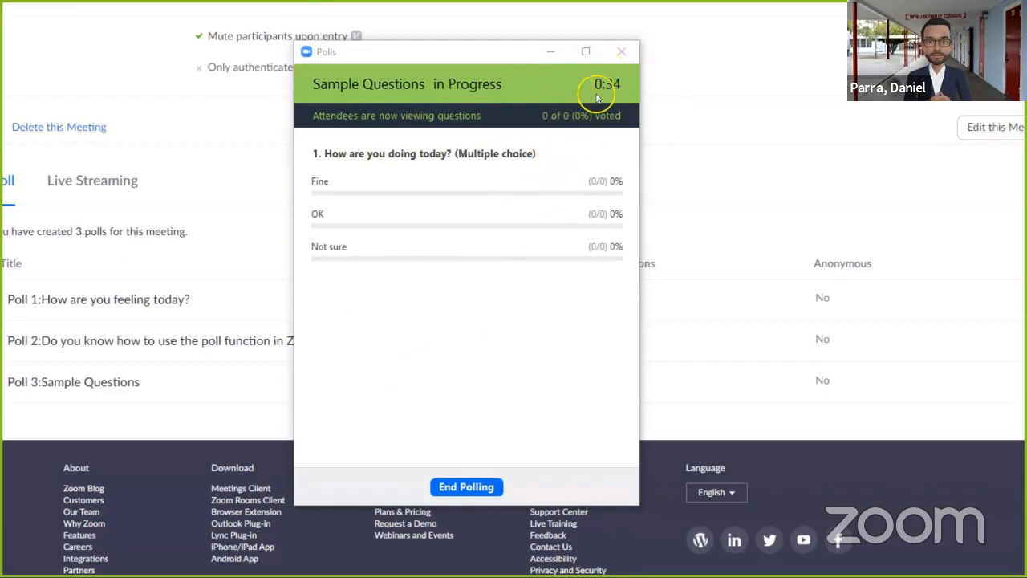
click(472, 488)
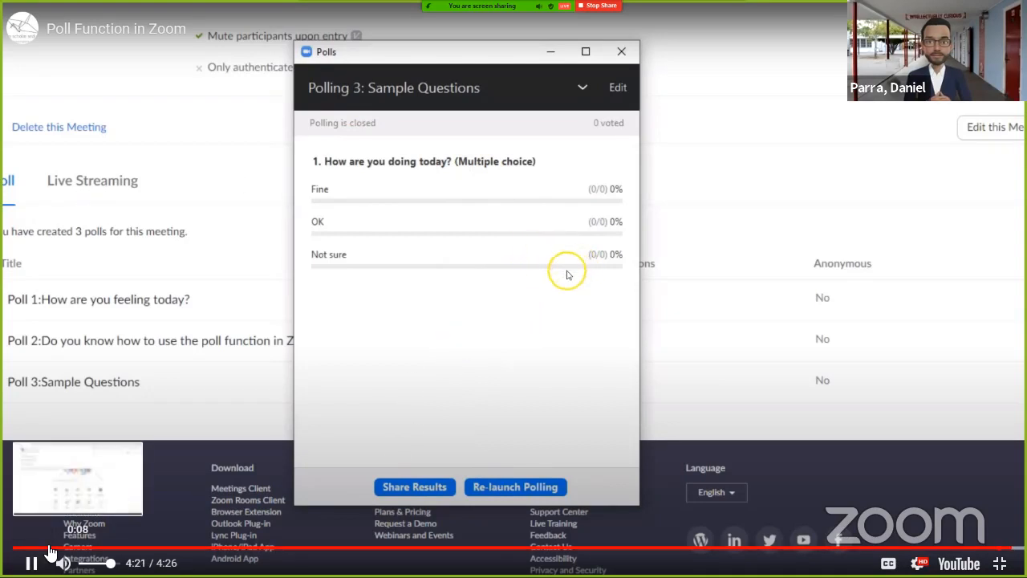
- Leave full screen and pause the poll tutorial video near its end
key(Escape)
click(374, 538)
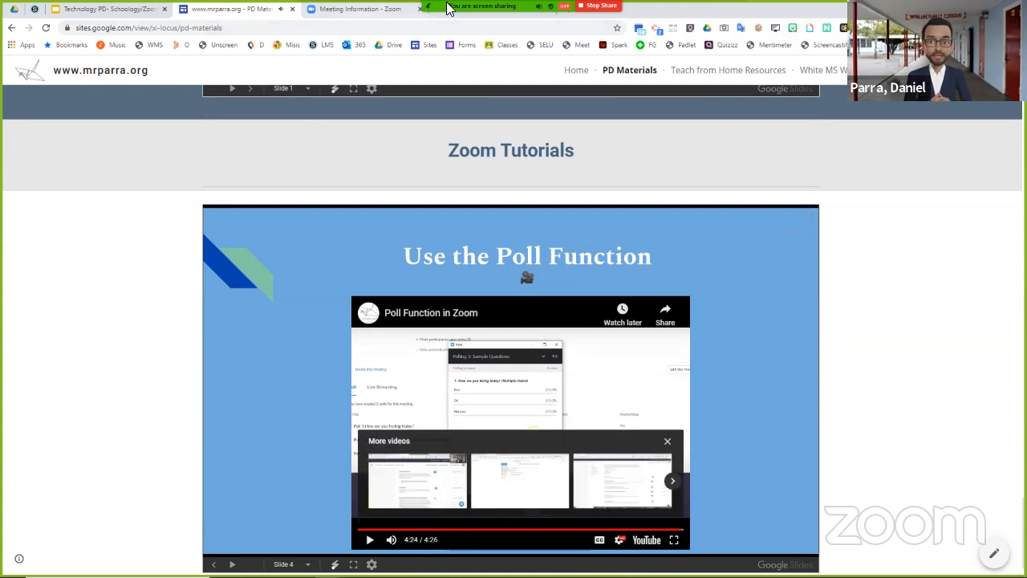
- Open the polls of the running Zoom meeting from the screen-sharing controls
click(560, 11)
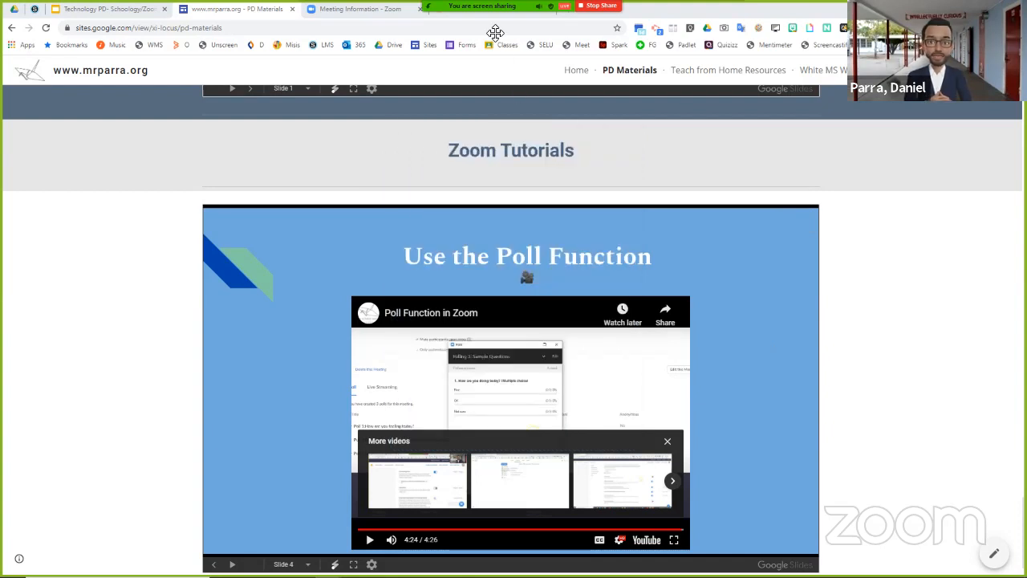
mouse_move(493, 34)
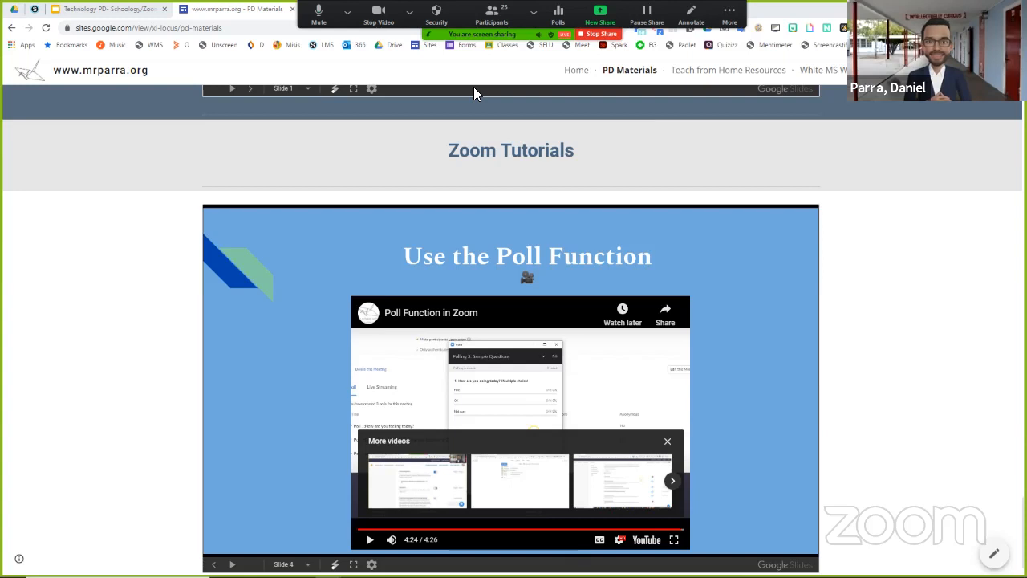
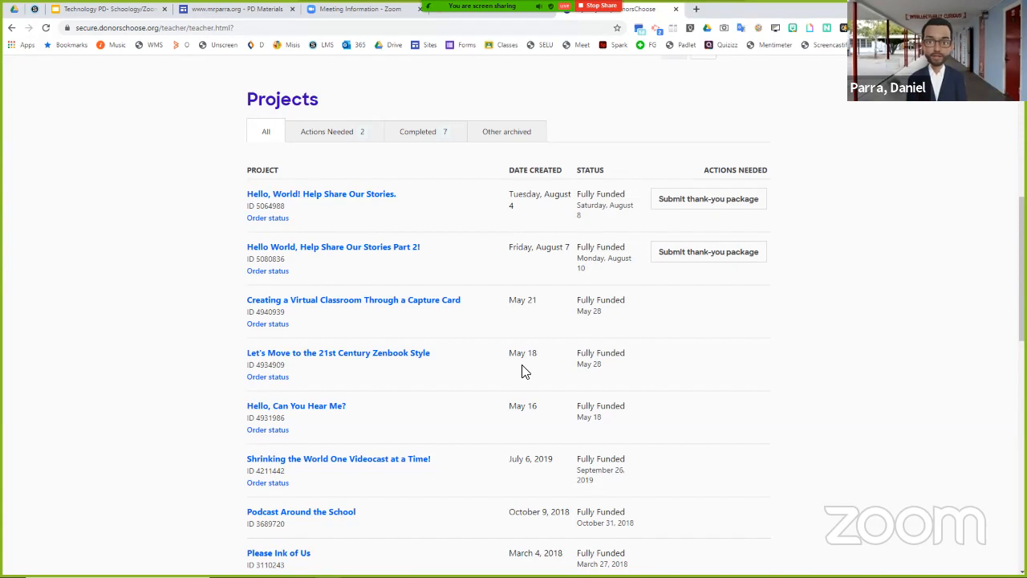
- Look through the DonorsChoose project list and return to the presentation's Agenda slide
scroll(529, 222, down, 3)
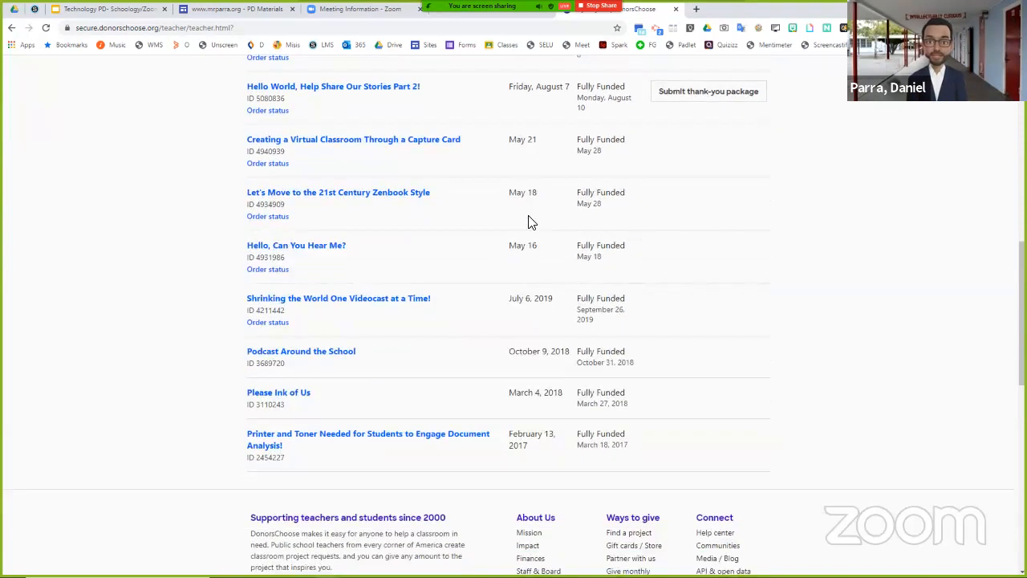
scroll(530, 198, up, 2)
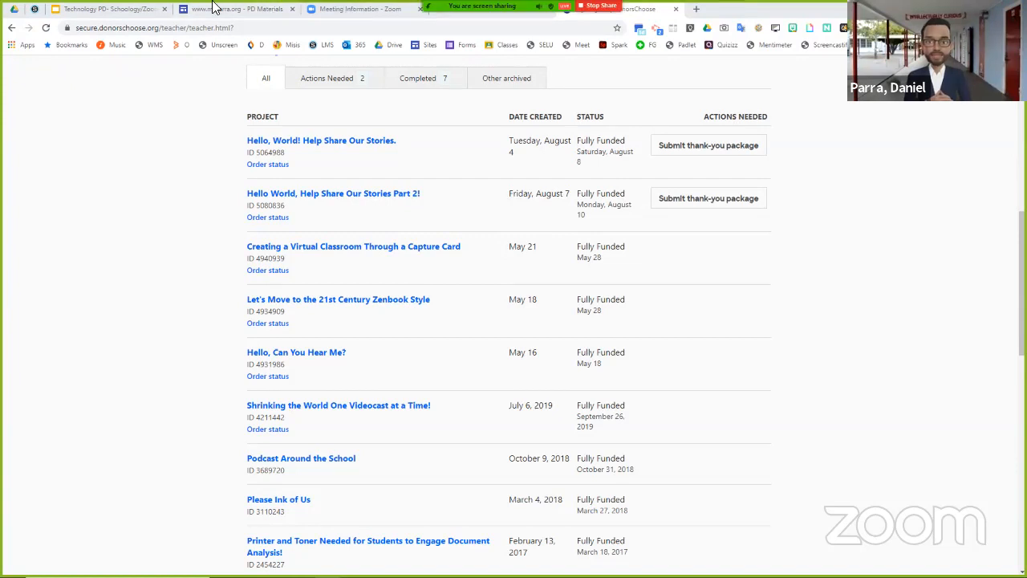
click(118, 10)
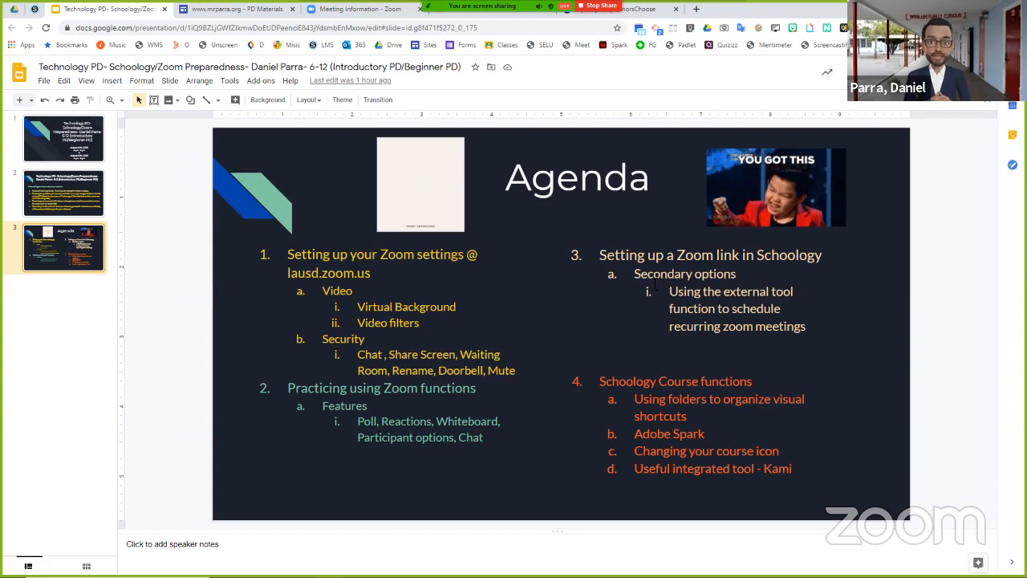
- Open lms.lausd.net in a new browser tab and go to the Sample 6-12 Course
click(698, 10)
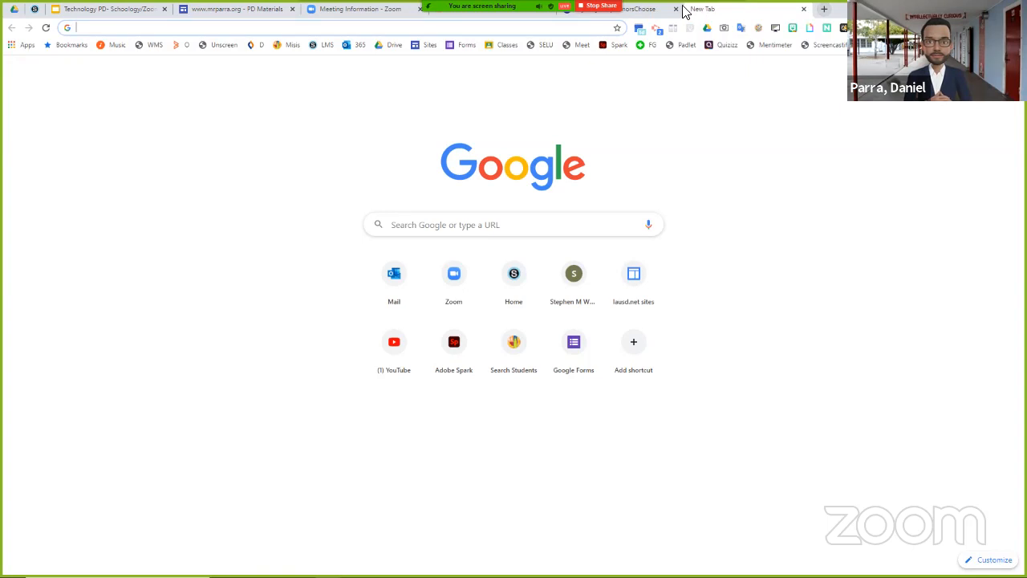
click(575, 29)
text(lms.)
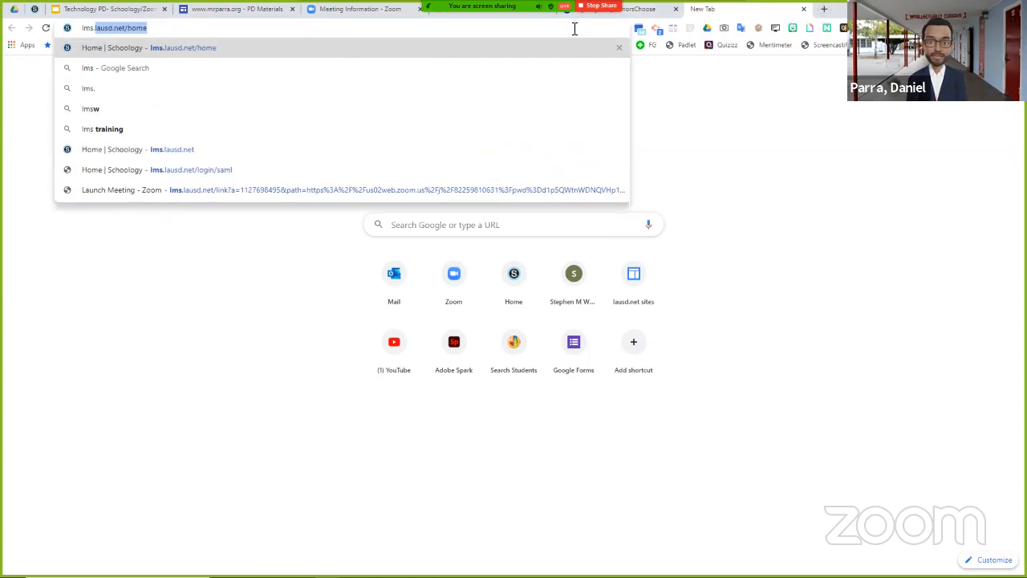
text(lausd.net)
key(Return)
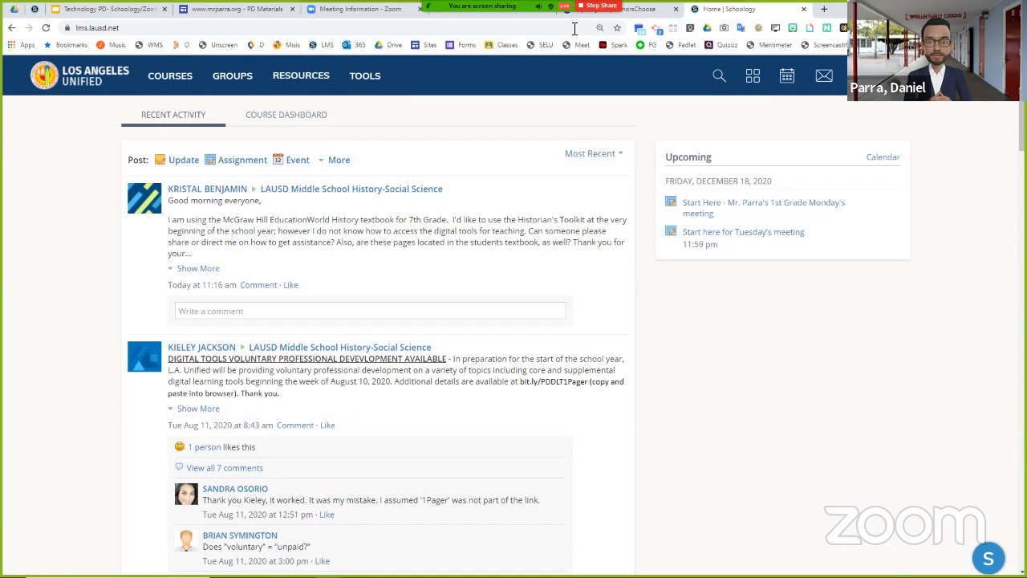
click(170, 84)
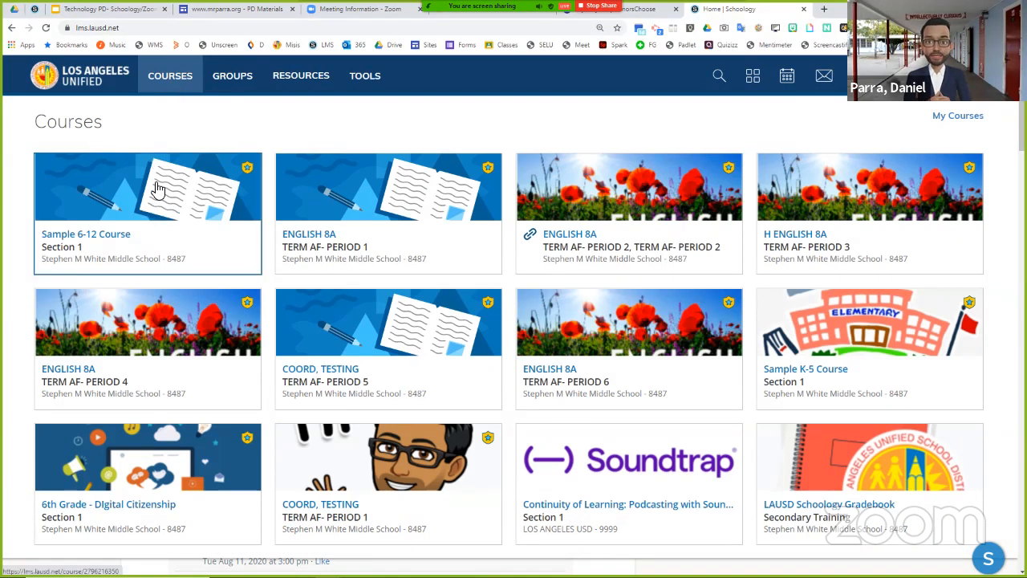
click(145, 209)
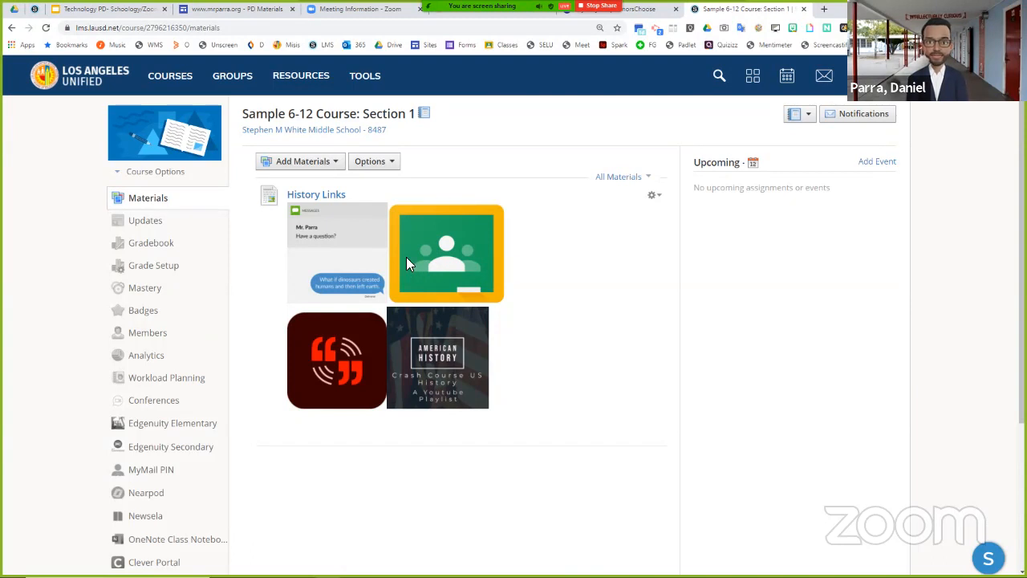
- Try the Adobe Spark and American History playlist image links in History Links and close the pages they open
click(337, 406)
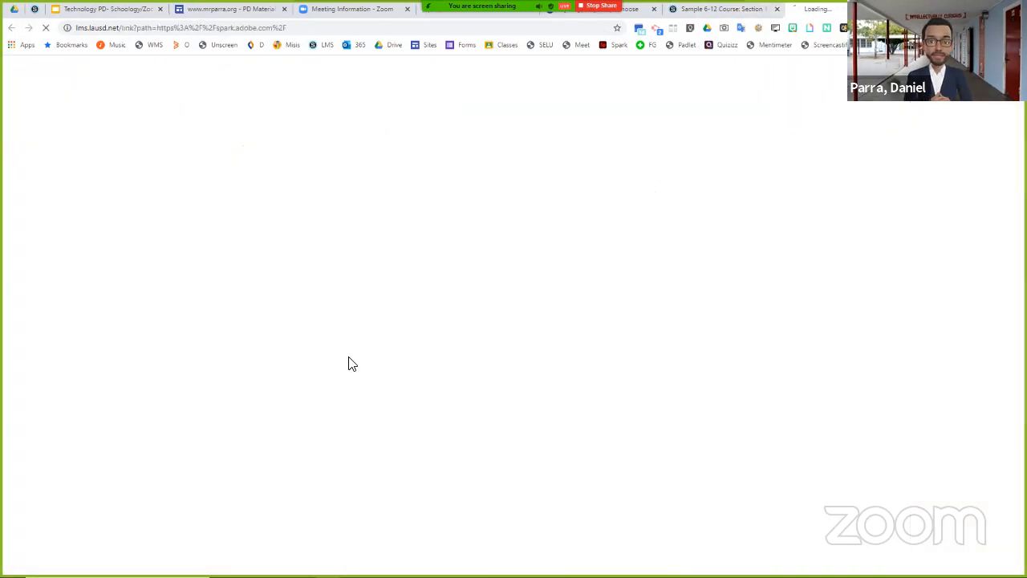
click(697, 11)
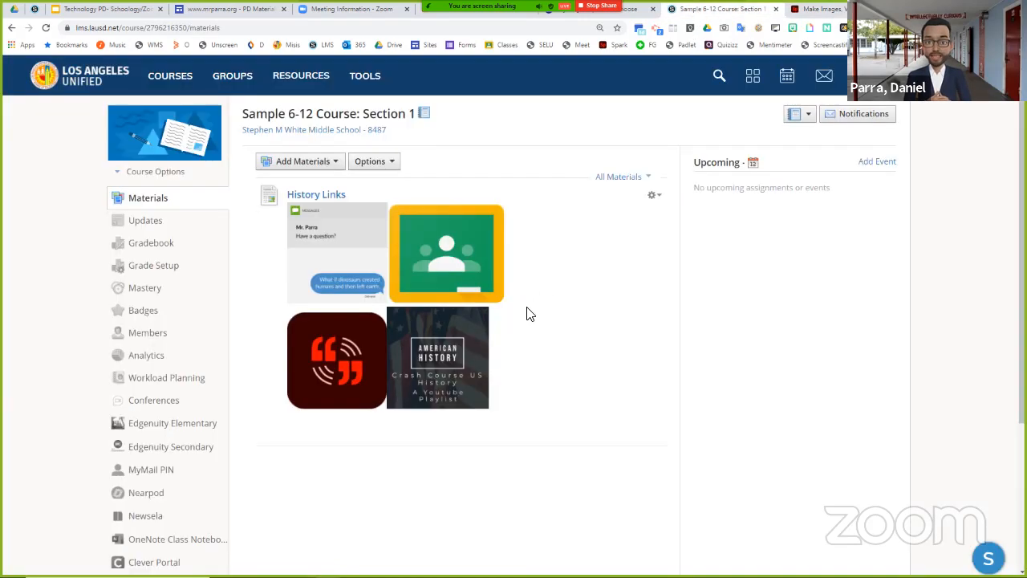
click(486, 338)
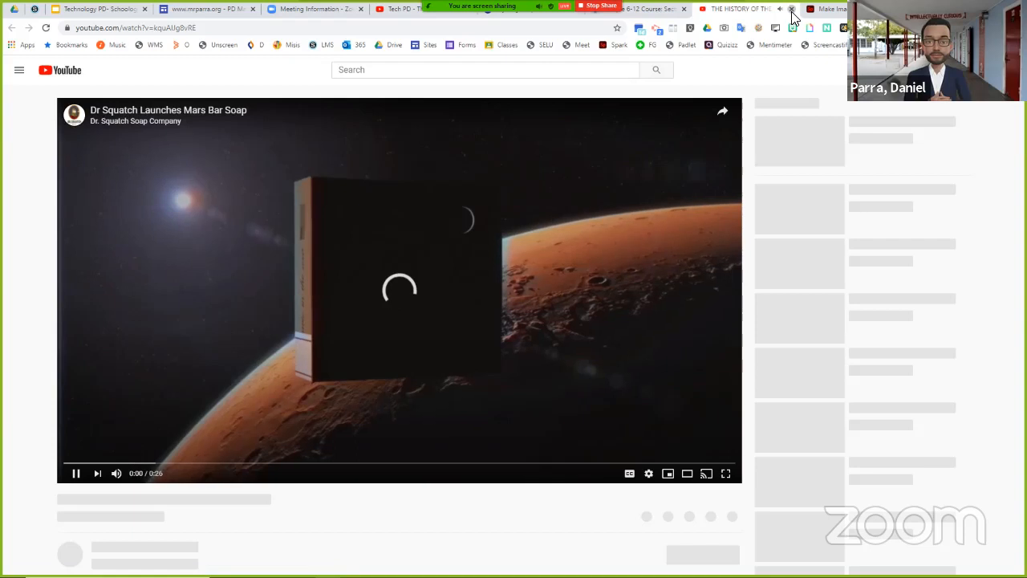
click(792, 8)
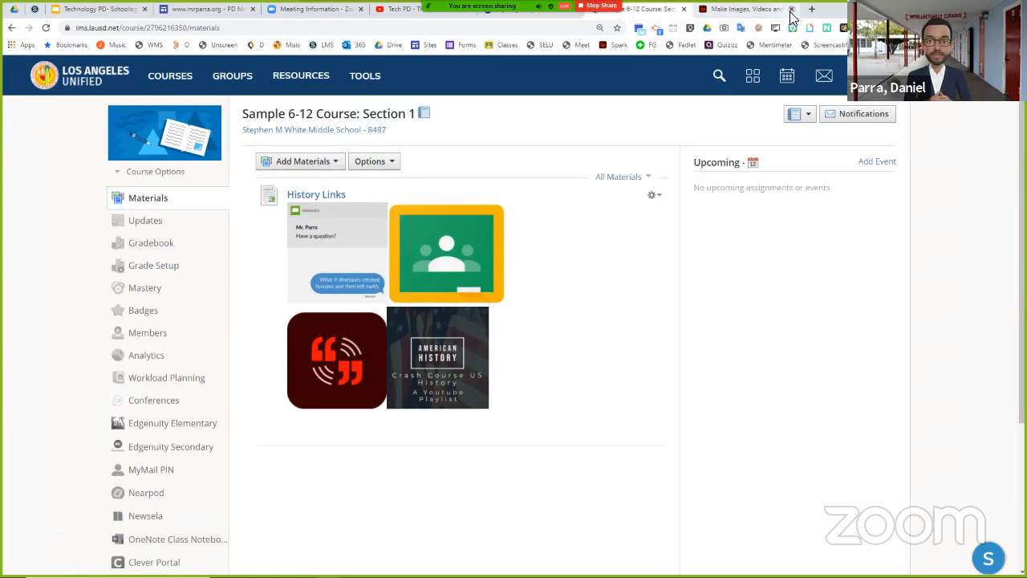
click(792, 9)
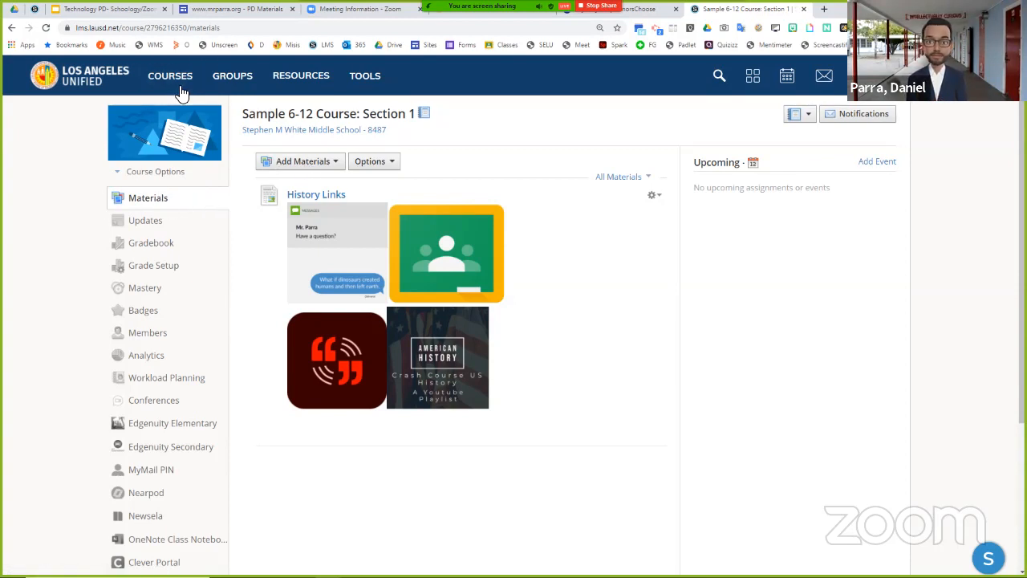
- Start adding an external tool to the course materials with Zoom Meeting as the tool provider
click(327, 163)
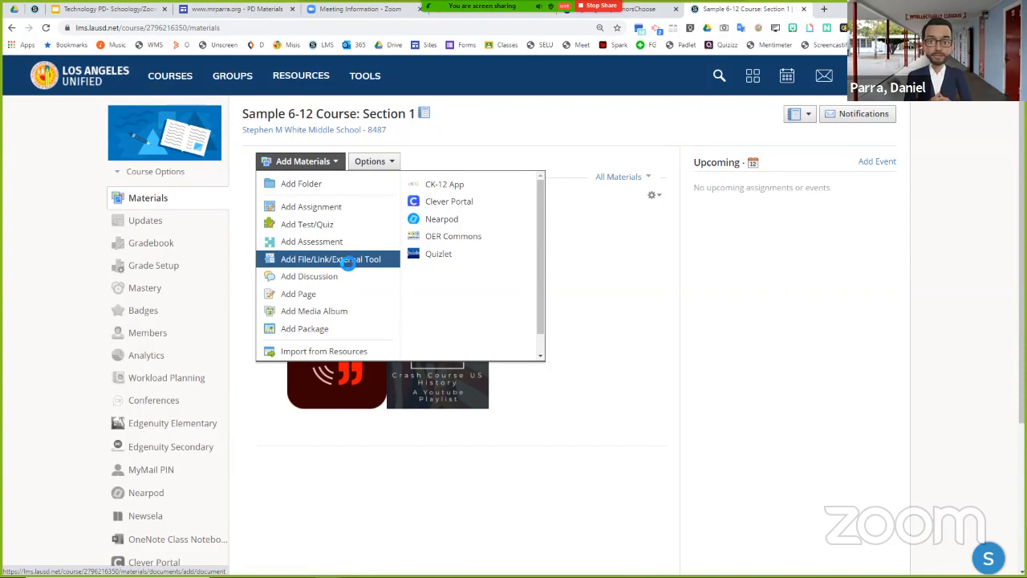
click(348, 268)
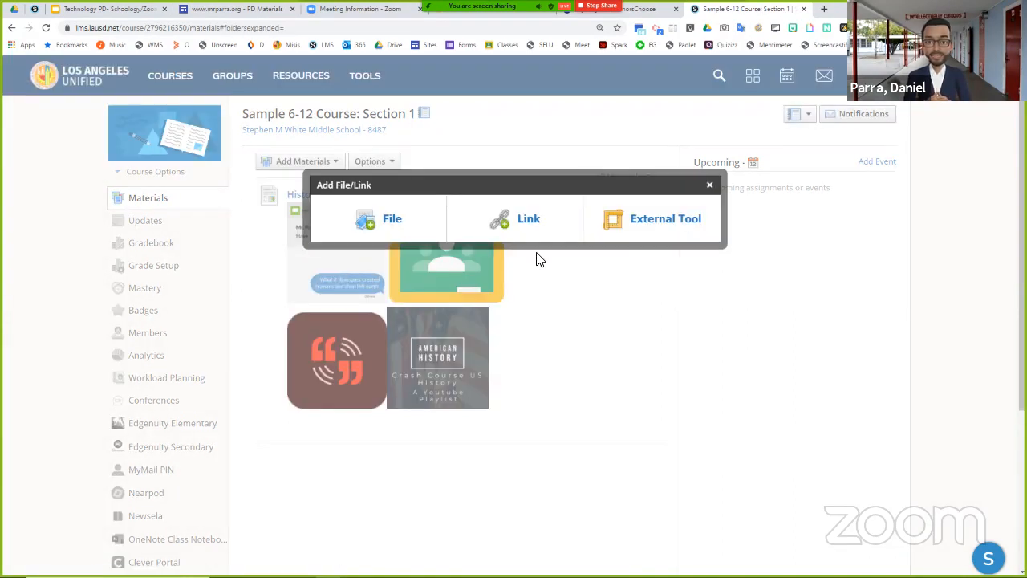
click(638, 227)
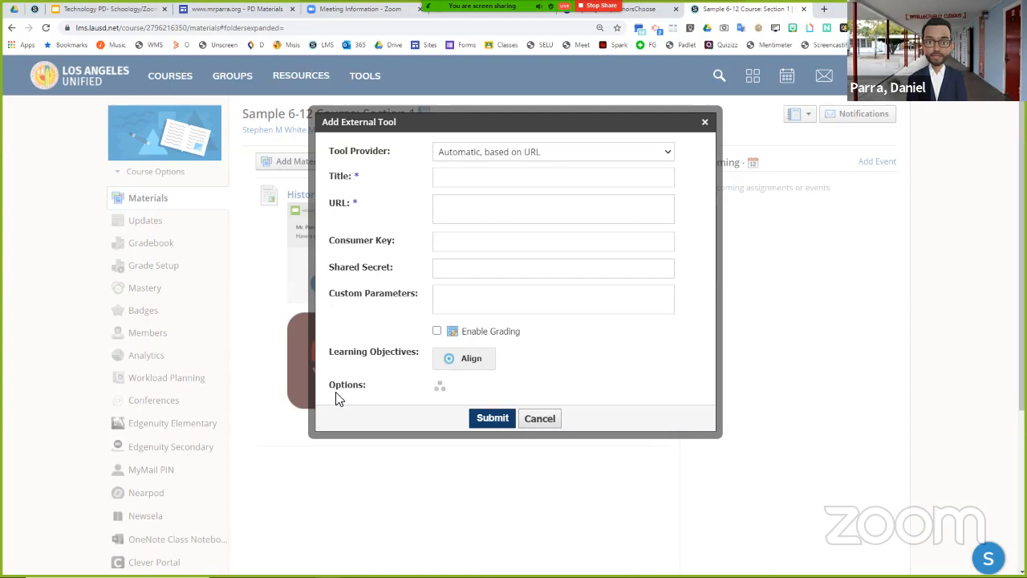
click(461, 160)
scroll(468, 273, down, 6)
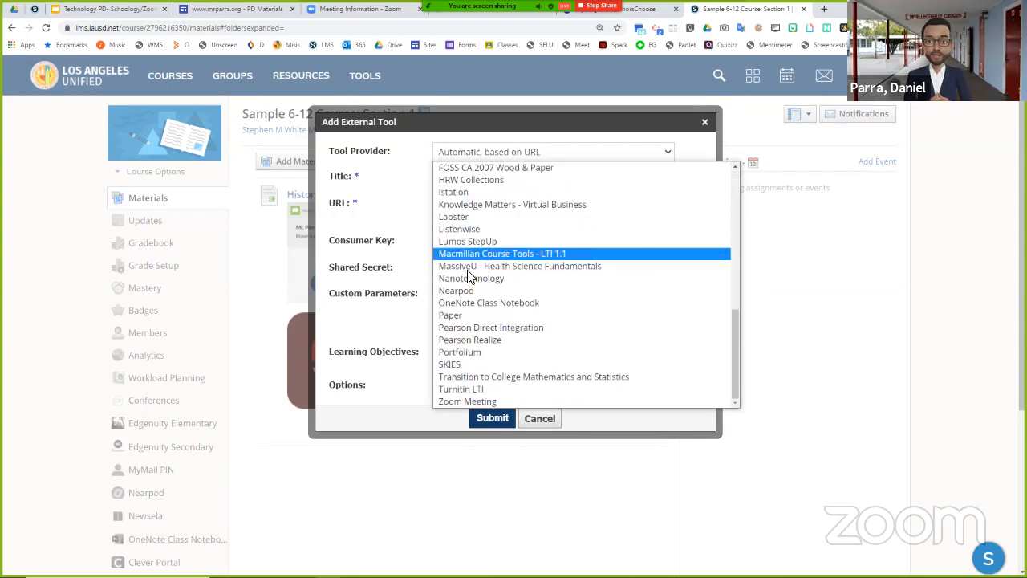
click(468, 401)
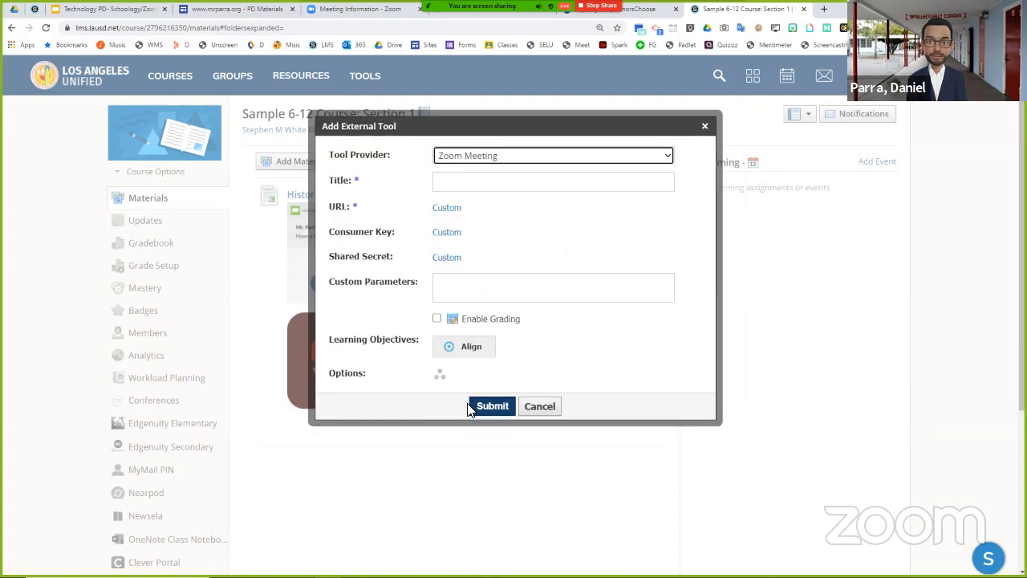
- Title the external tool with the teacher's name followed by "History Zoom Link" and submit it
click(453, 185)
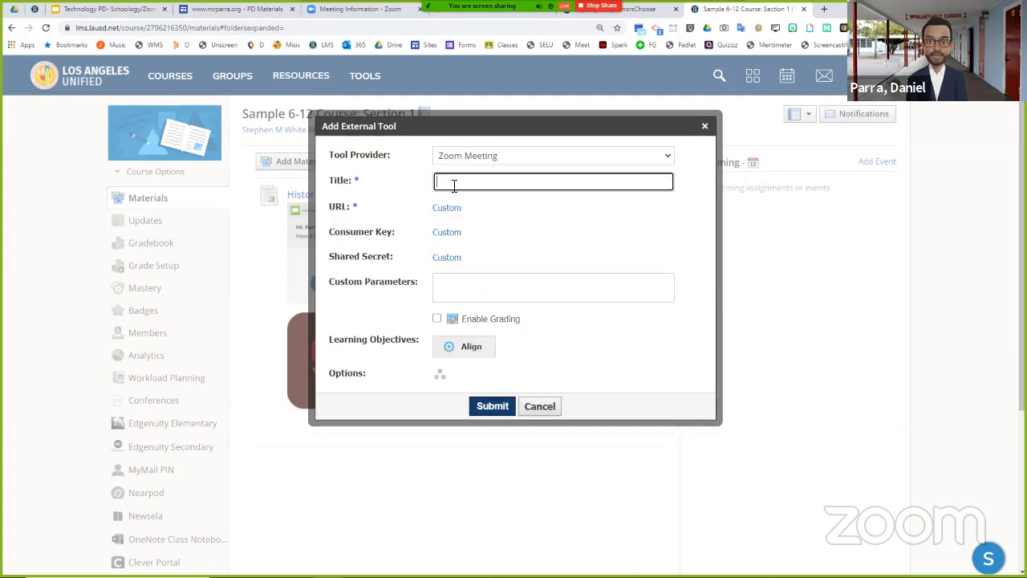
text(M)
key(BackSpace)
text(M)
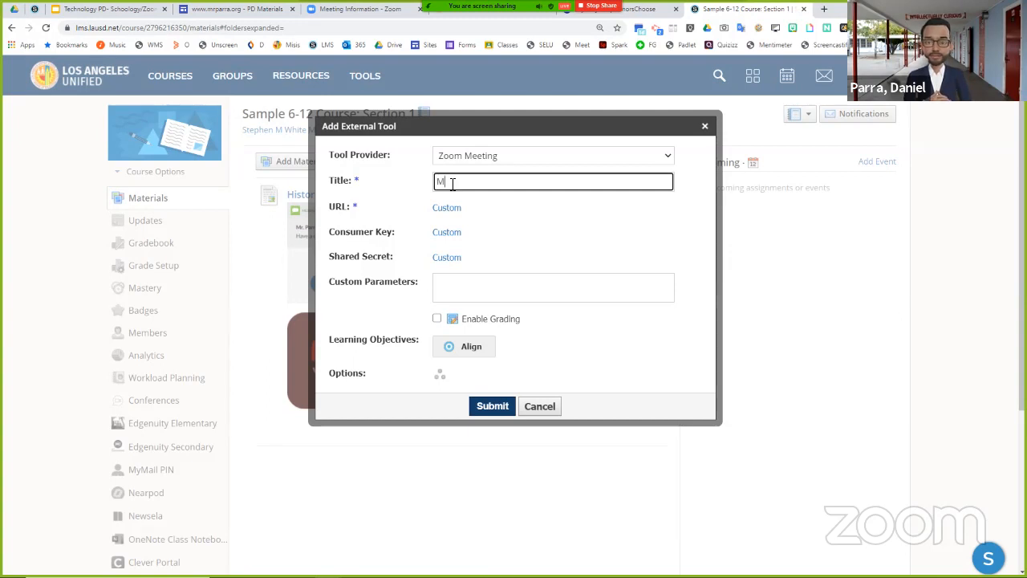
text(r. Parra's History)
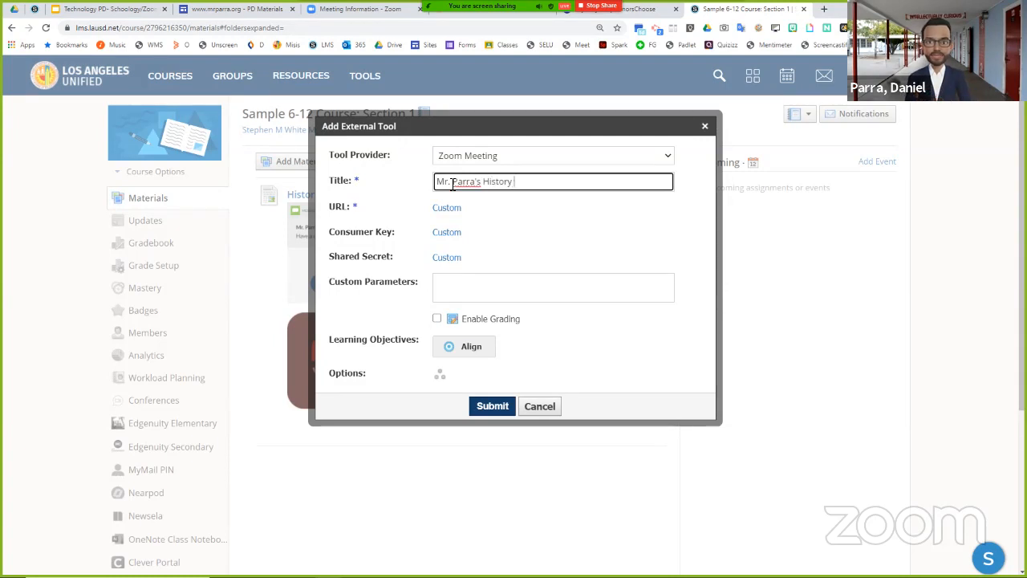
text(Zoom Link)
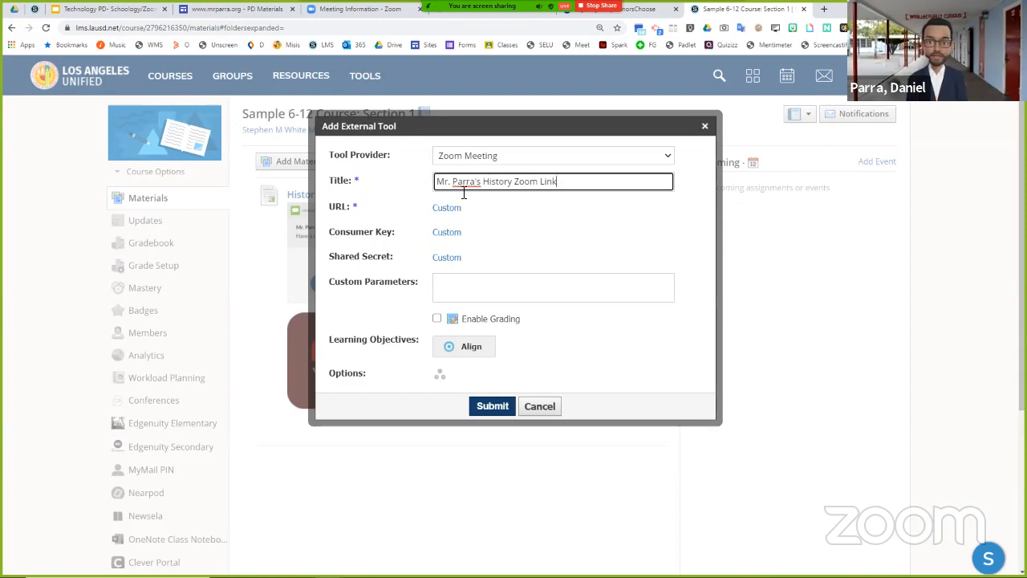
click(484, 407)
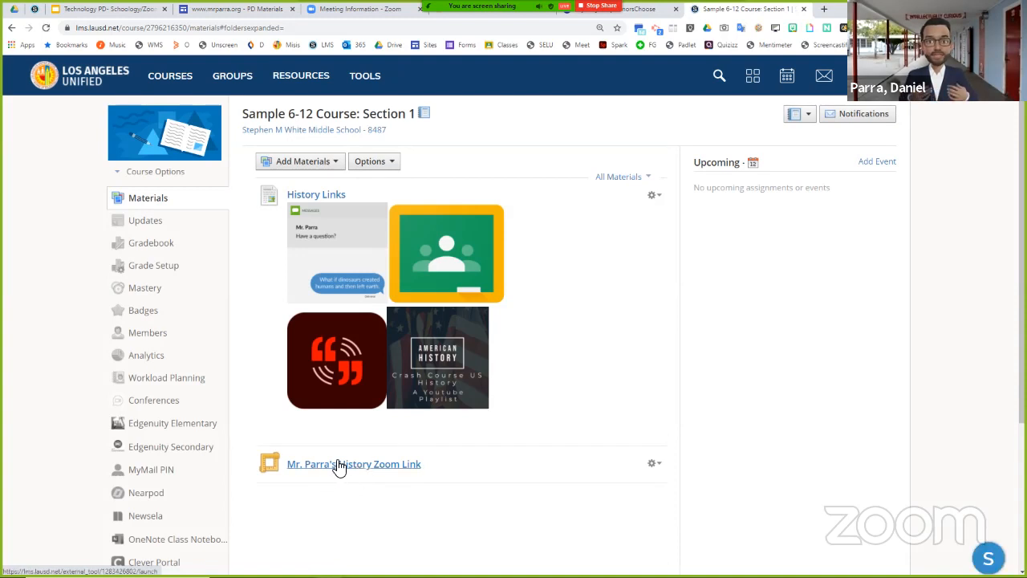
- Move the Zoom link above History Links and add "START HERE - " to the beginning of its title
drag(339, 474, 367, 206)
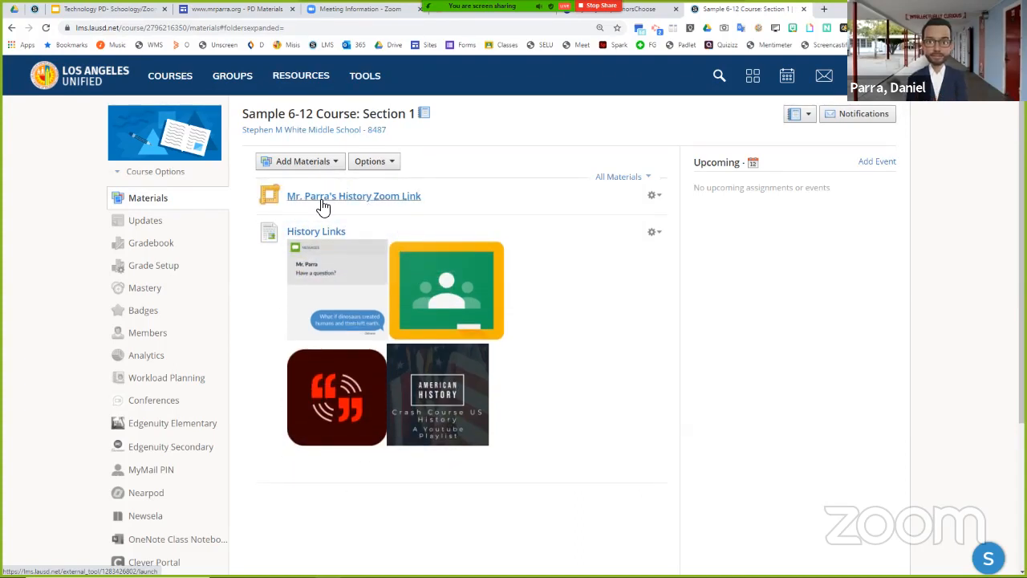
click(656, 197)
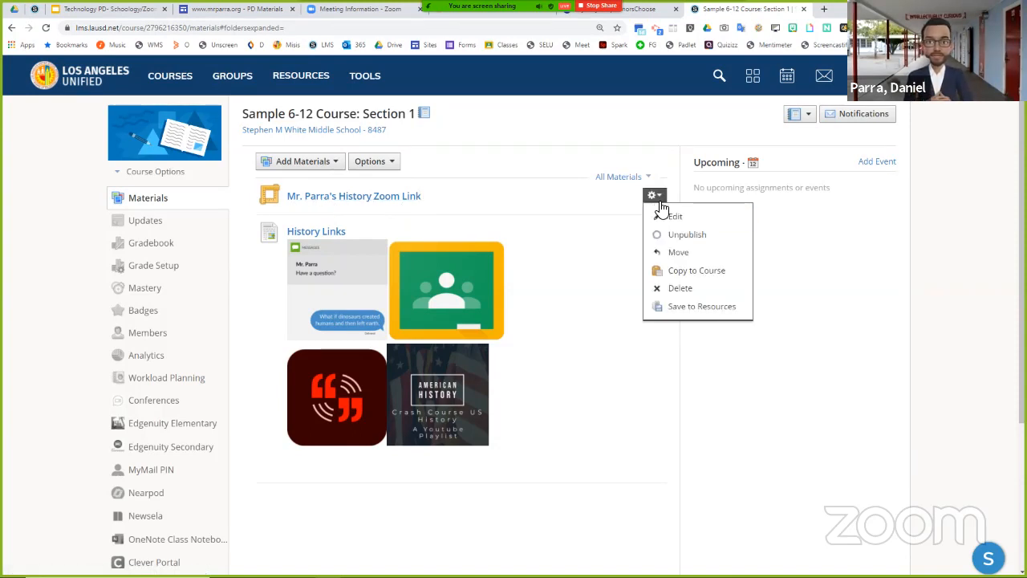
click(661, 218)
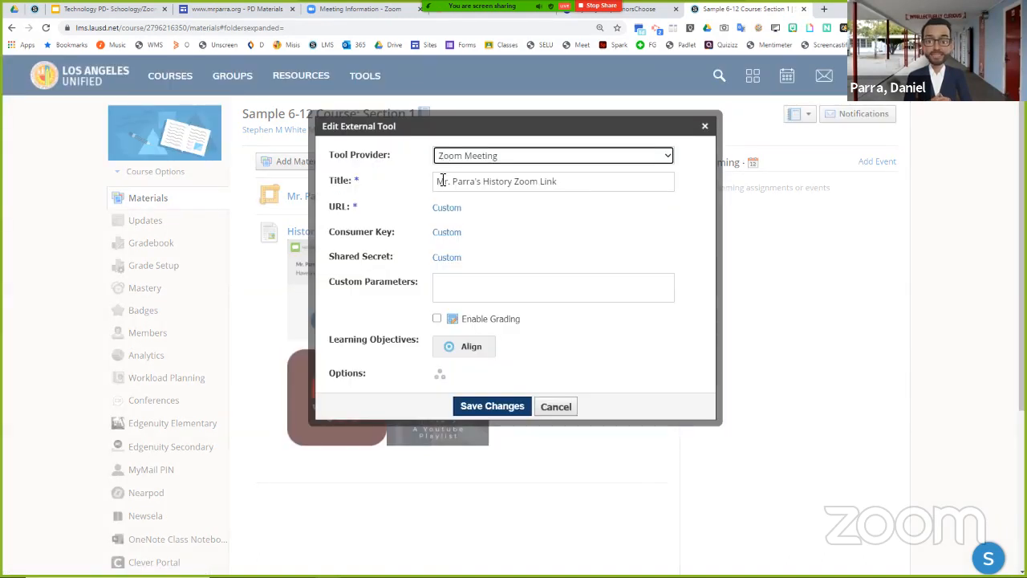
click(442, 180)
text(START HE)
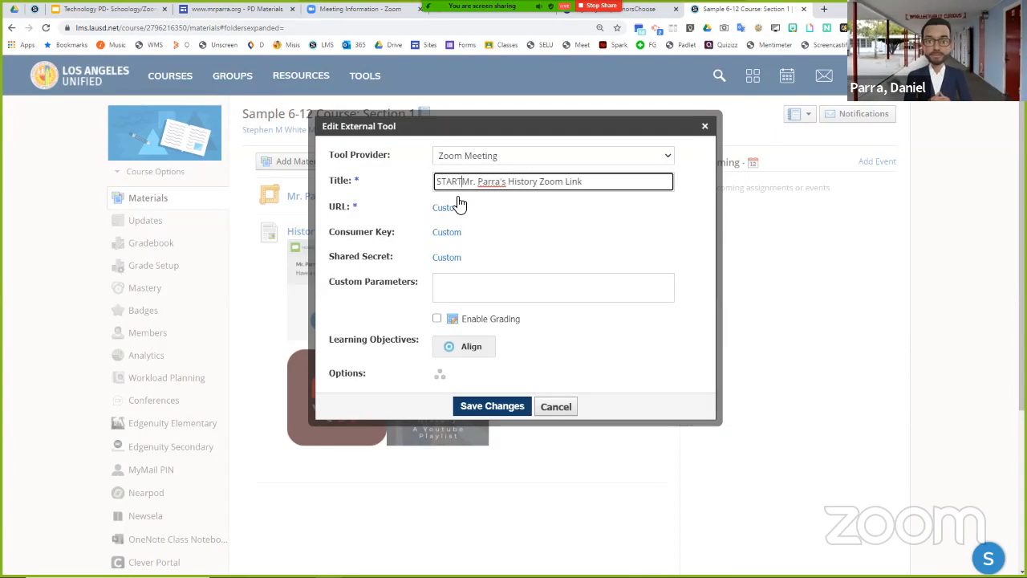
text(RE -)
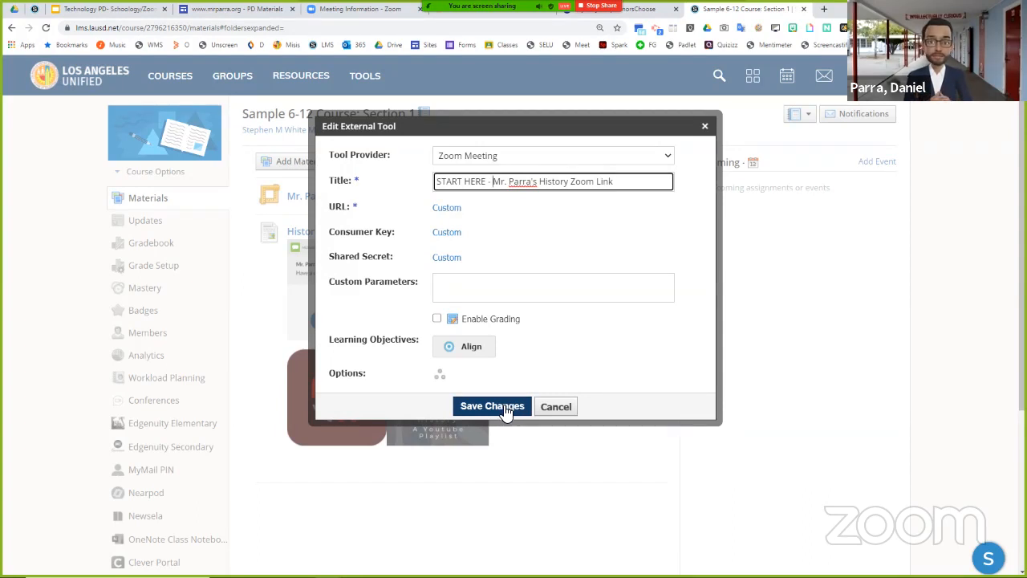
click(509, 408)
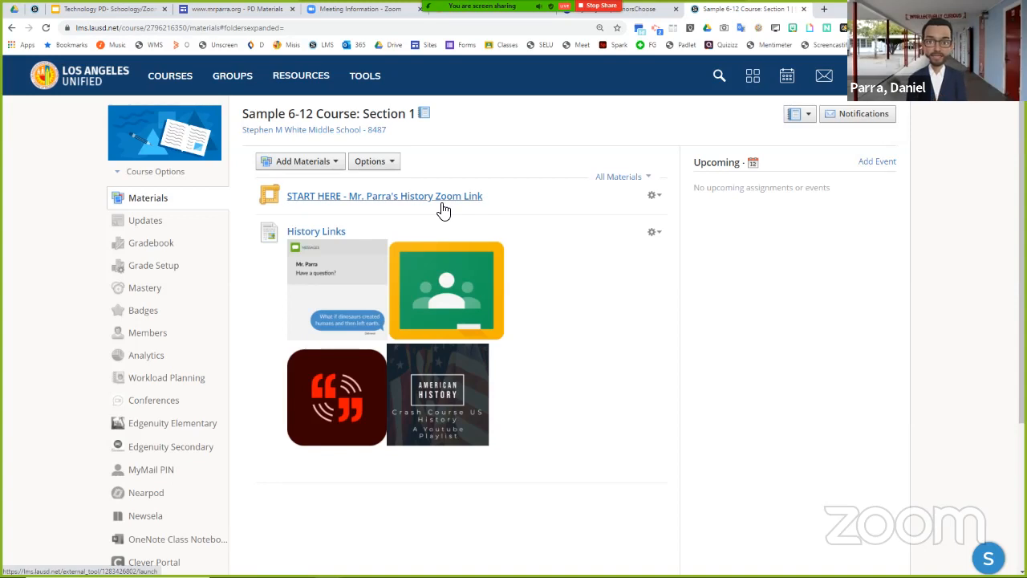
- Open the START HERE Zoom link, start scheduling a new meeting and set its date to August 18, 2020
click(420, 199)
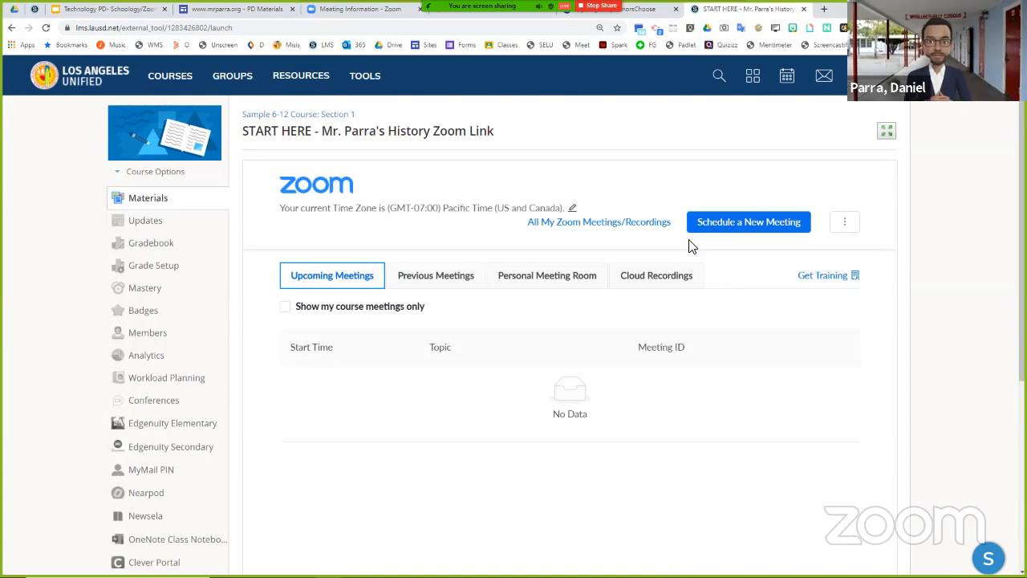
click(743, 229)
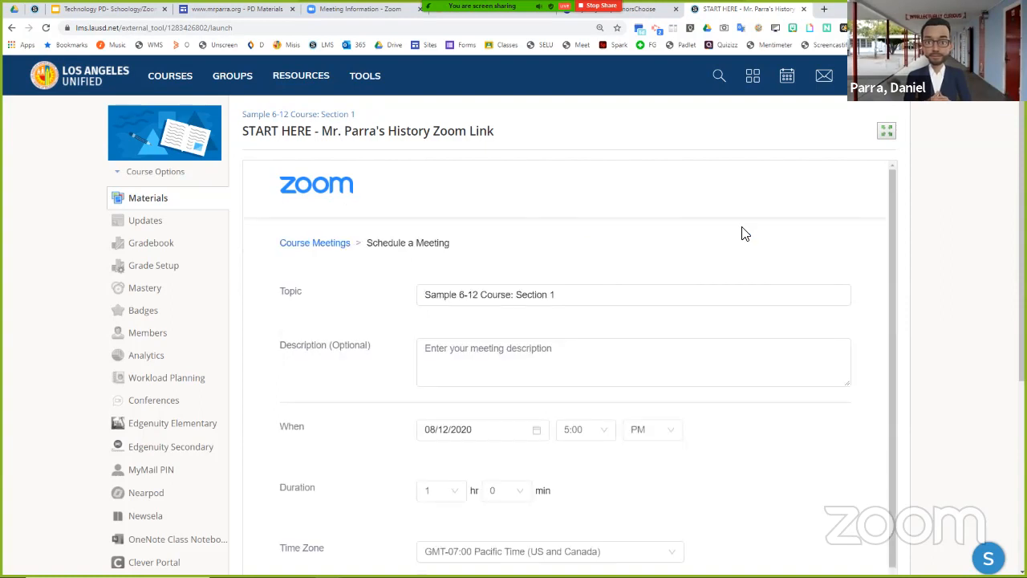
scroll(562, 241, down, 1)
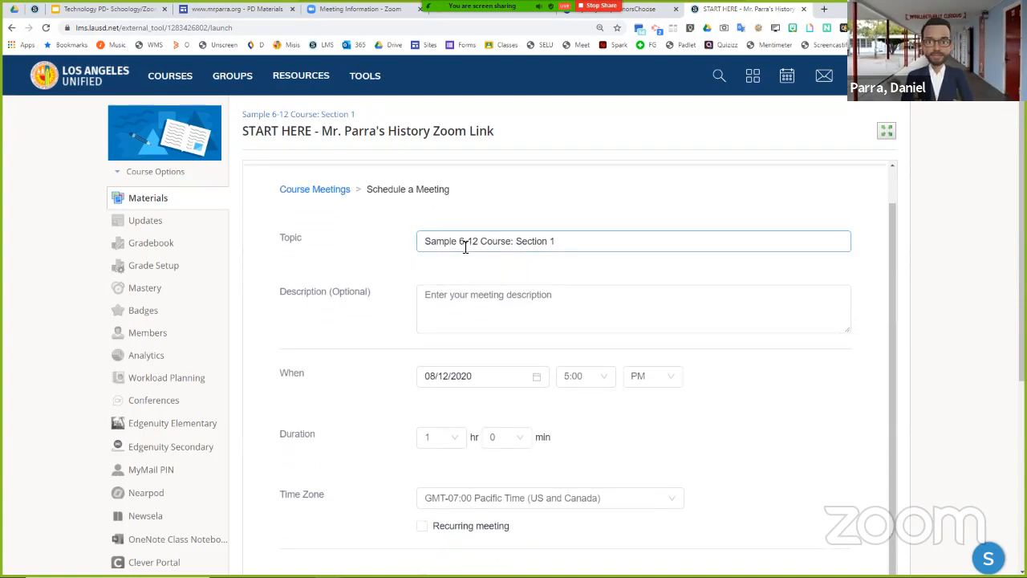
scroll(563, 252, down, 2)
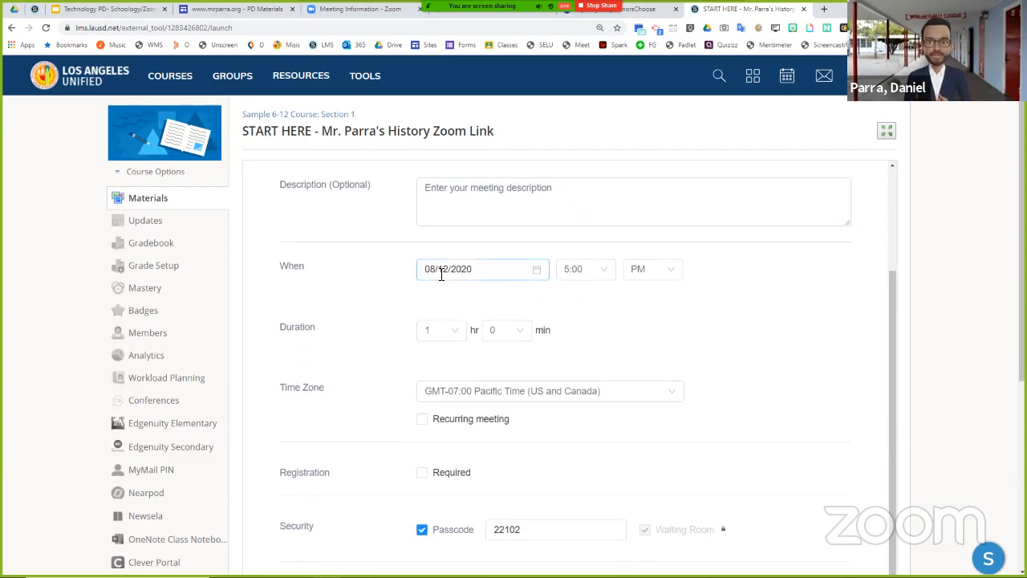
click(542, 272)
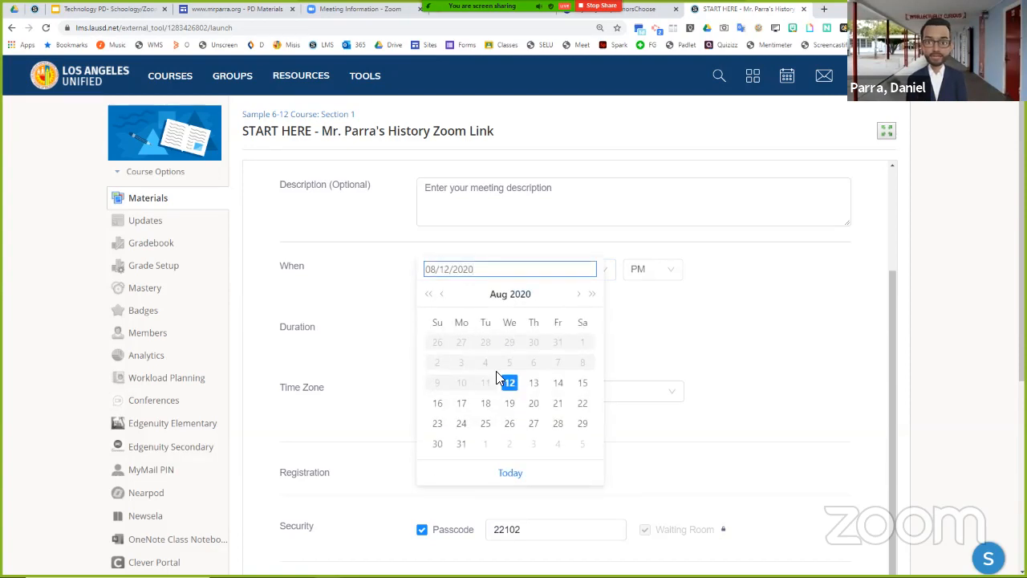
click(487, 404)
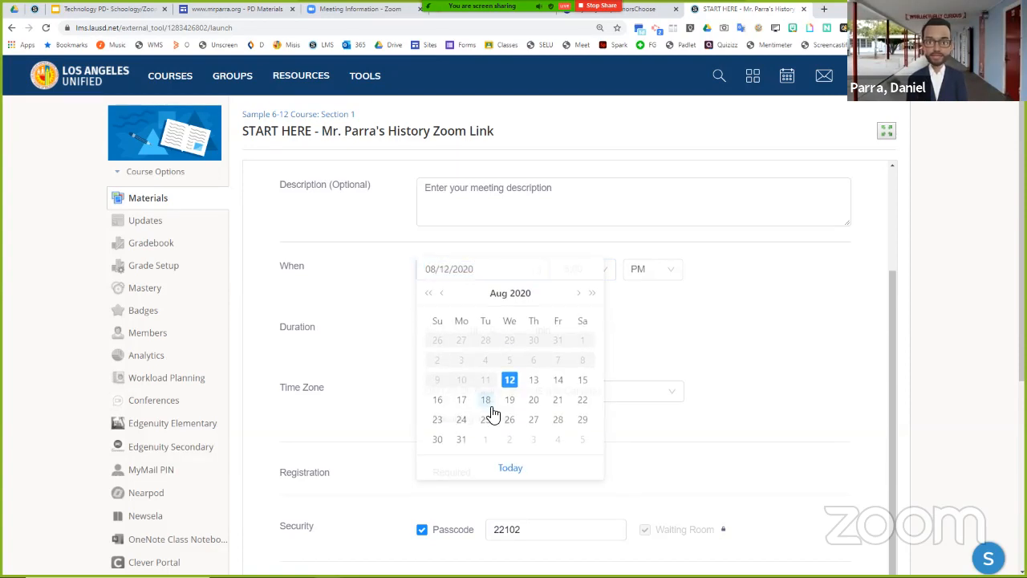
- Set the start time of the August 18 meeting to 8:30 PM
click(602, 270)
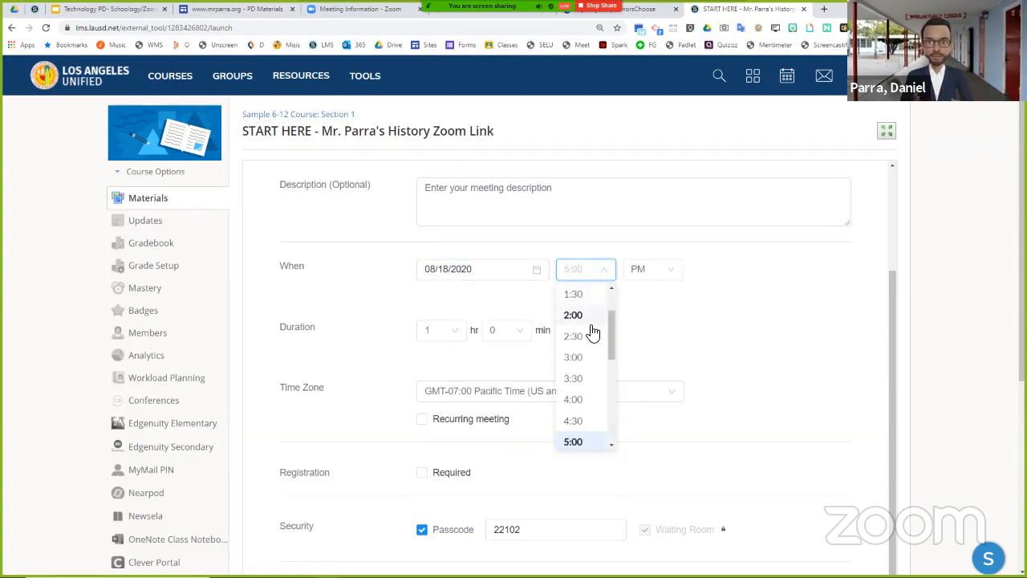
scroll(589, 329, down, 3)
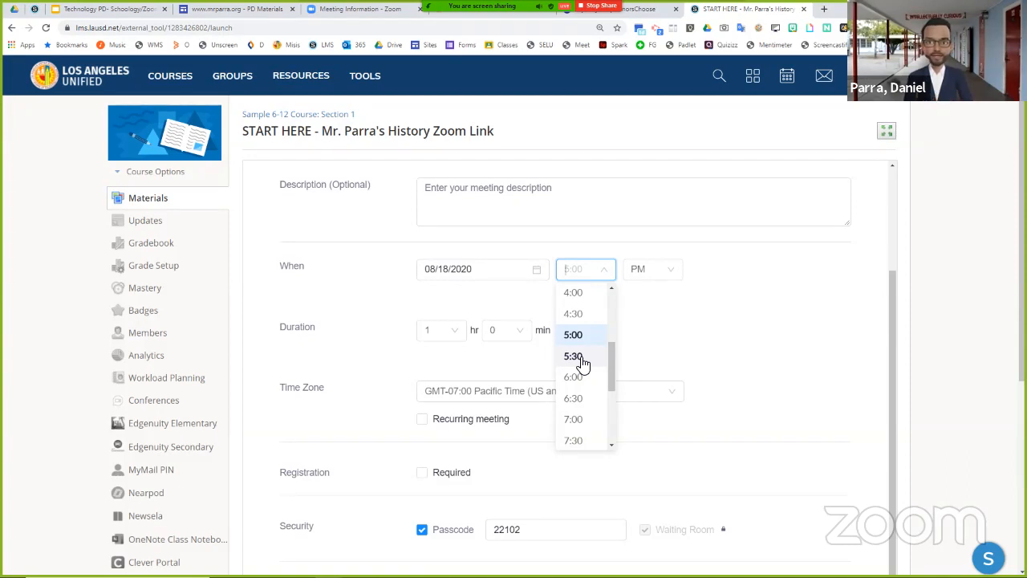
scroll(588, 382, down, 1)
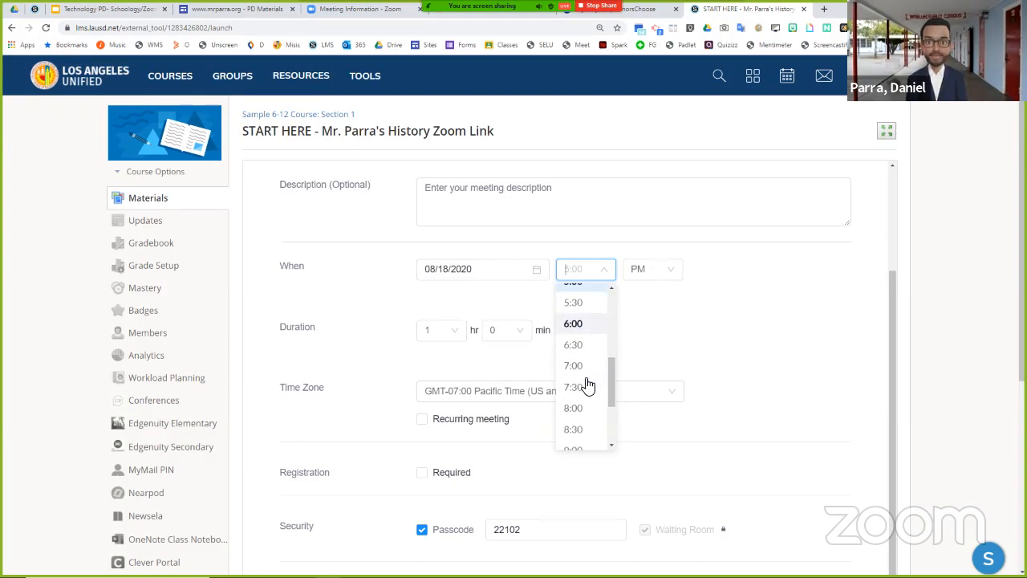
click(583, 433)
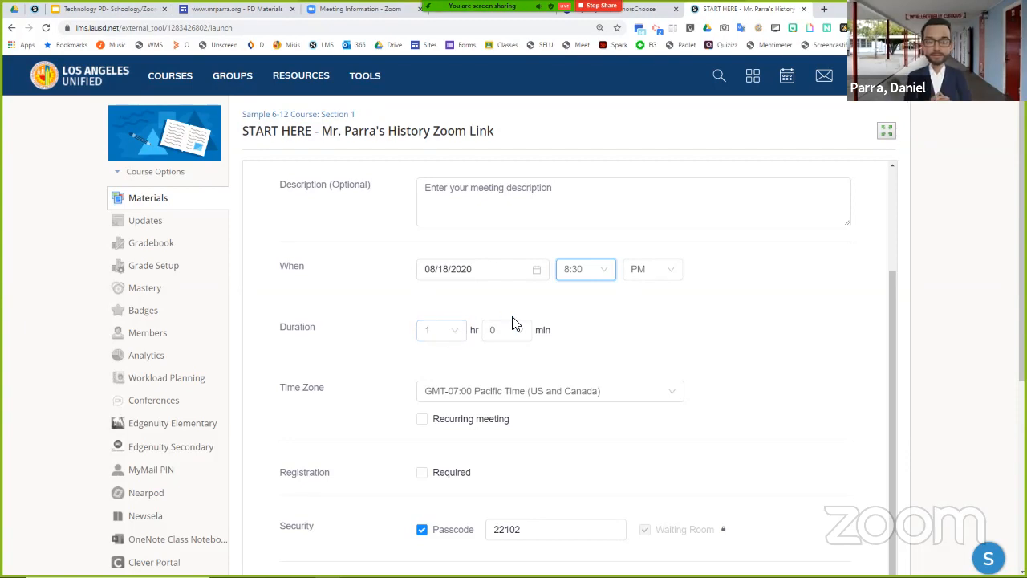
- Make the meeting recurring and set its recurrence to Weekly
scroll(514, 324, down, 1)
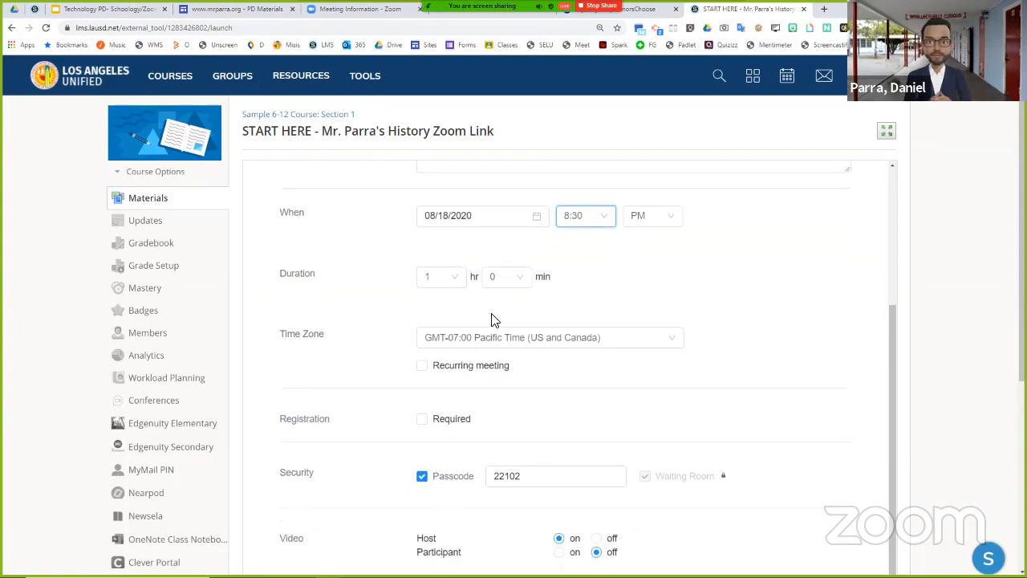
click(422, 366)
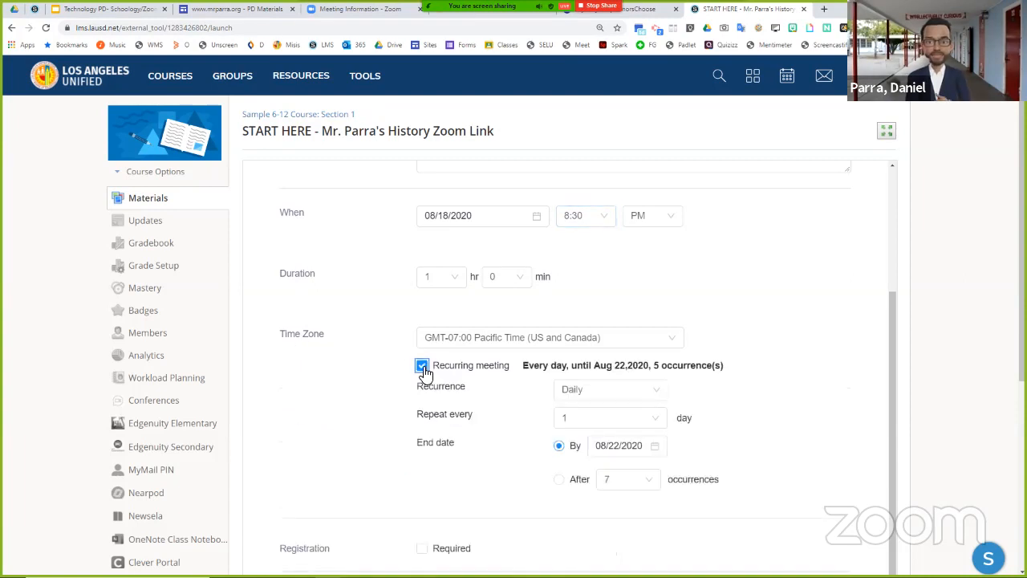
scroll(450, 371, down, 2)
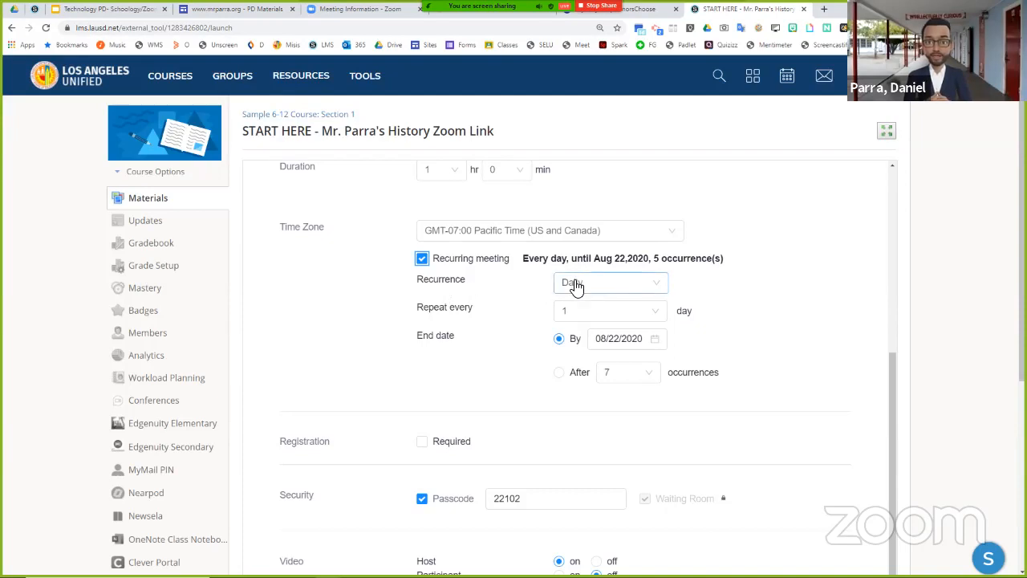
click(607, 289)
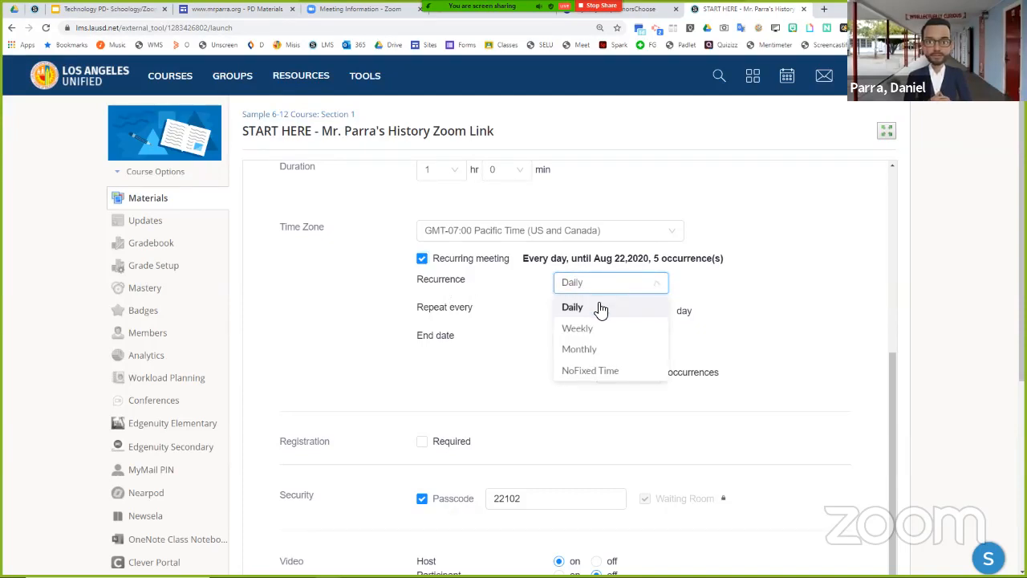
click(577, 330)
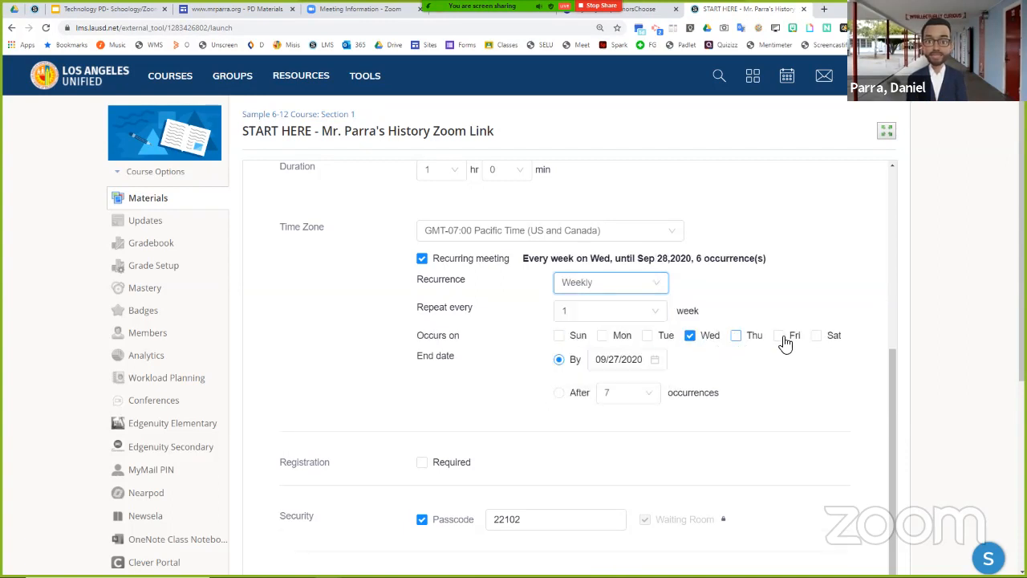
- Set the weekly meeting to occur on Tuesday and Thursday instead of Wednesday
click(690, 337)
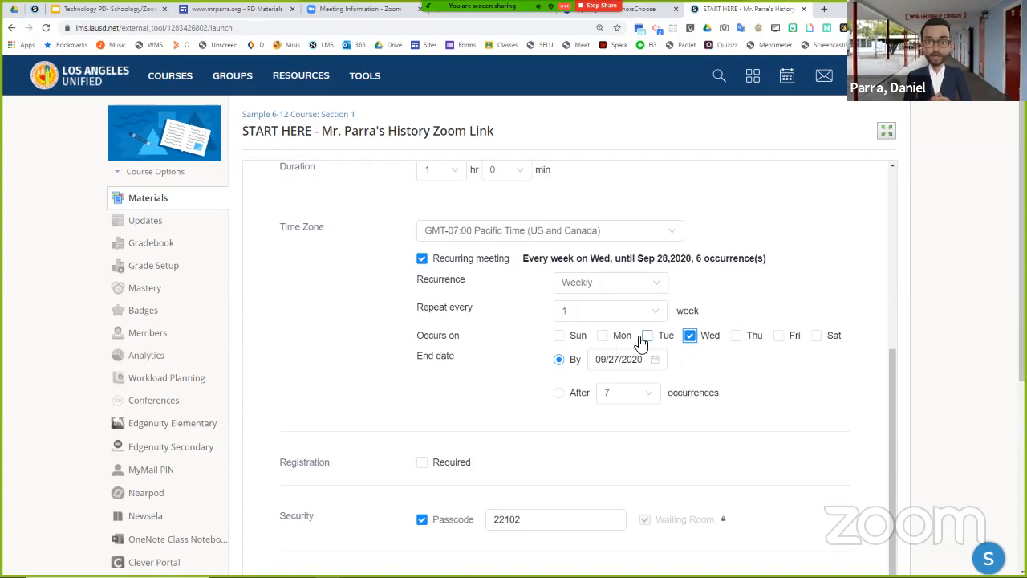
click(648, 336)
click(690, 337)
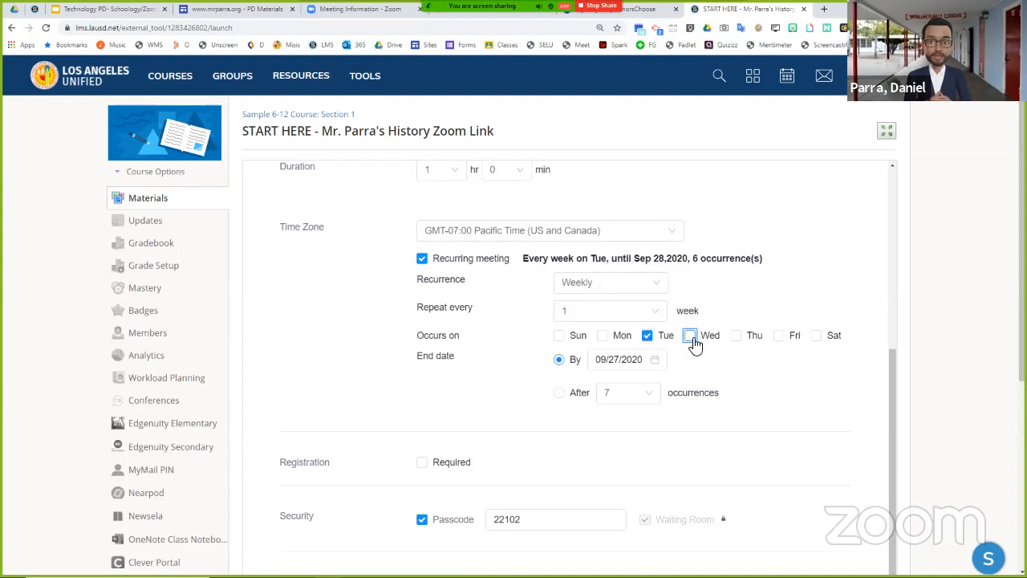
click(737, 337)
- Set the end date of the recurring meeting to December 18, 2020
scroll(658, 310, up, 4)
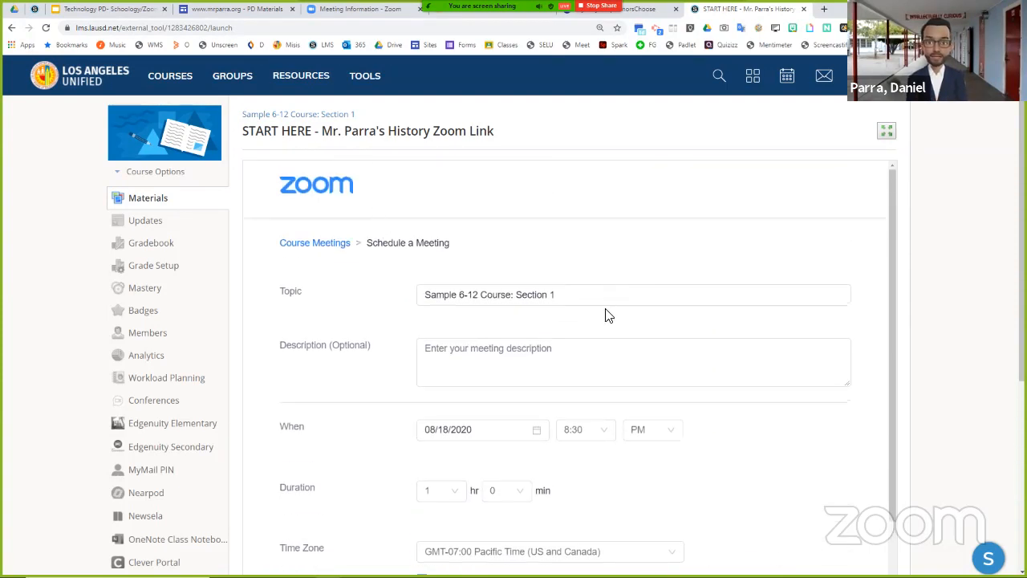
scroll(672, 312, down, 3)
scroll(675, 314, down, 1)
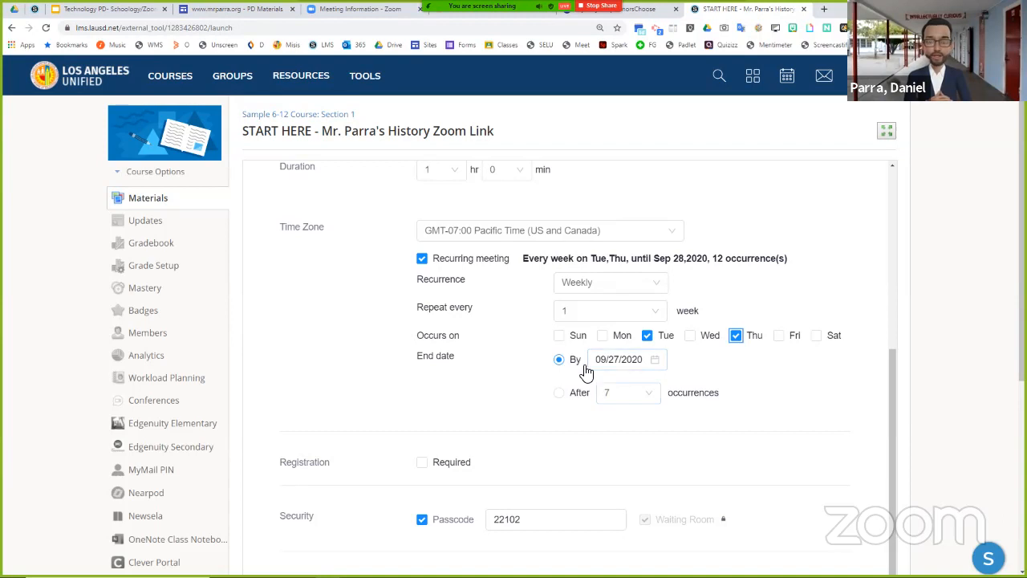
click(658, 362)
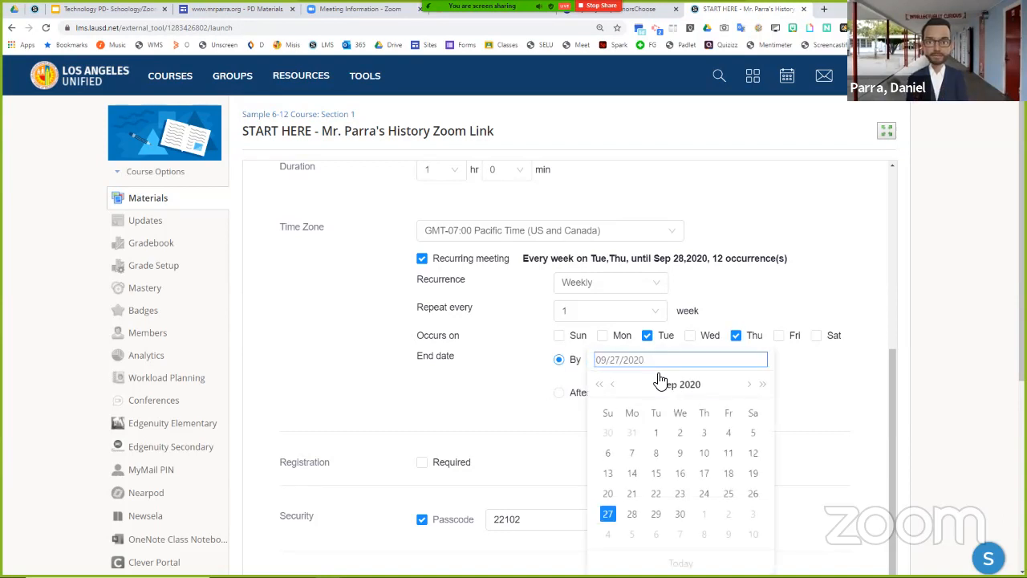
click(749, 386)
click(749, 385)
click(748, 386)
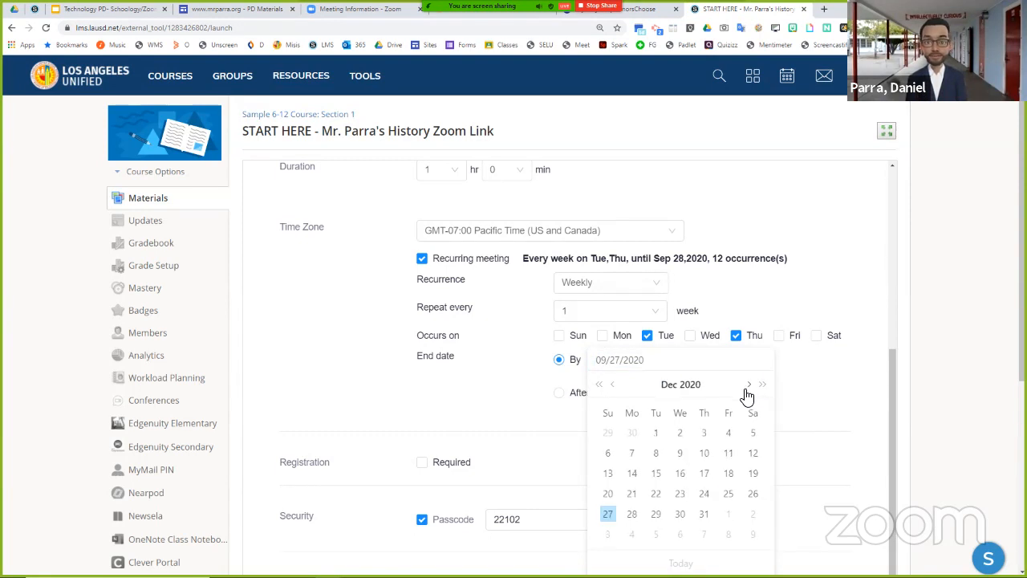
click(729, 475)
- Go over the security, video, audio, meeting and alternative host options, and save the recurring meeting
scroll(681, 470, down, 2)
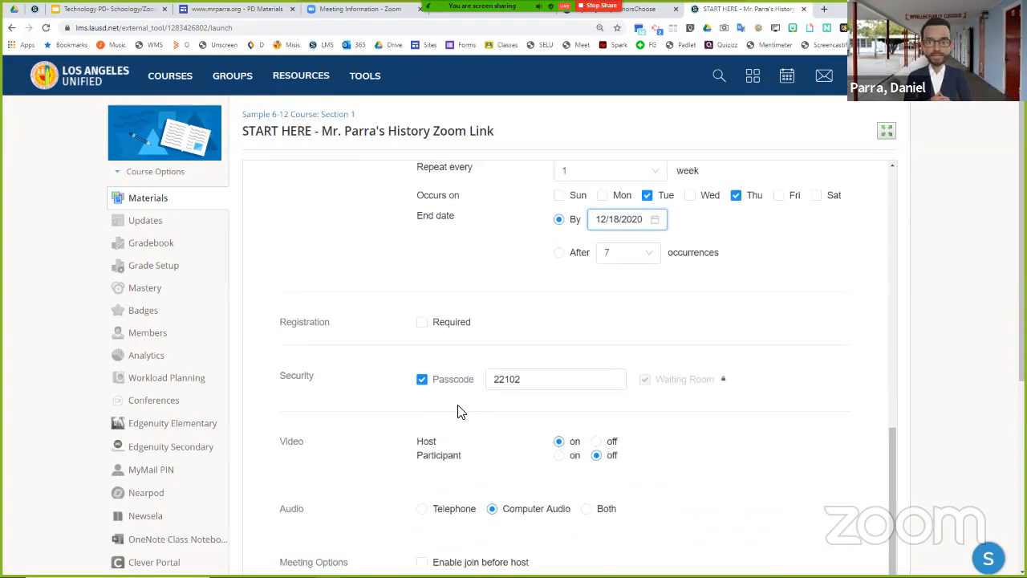
scroll(461, 413, down, 2)
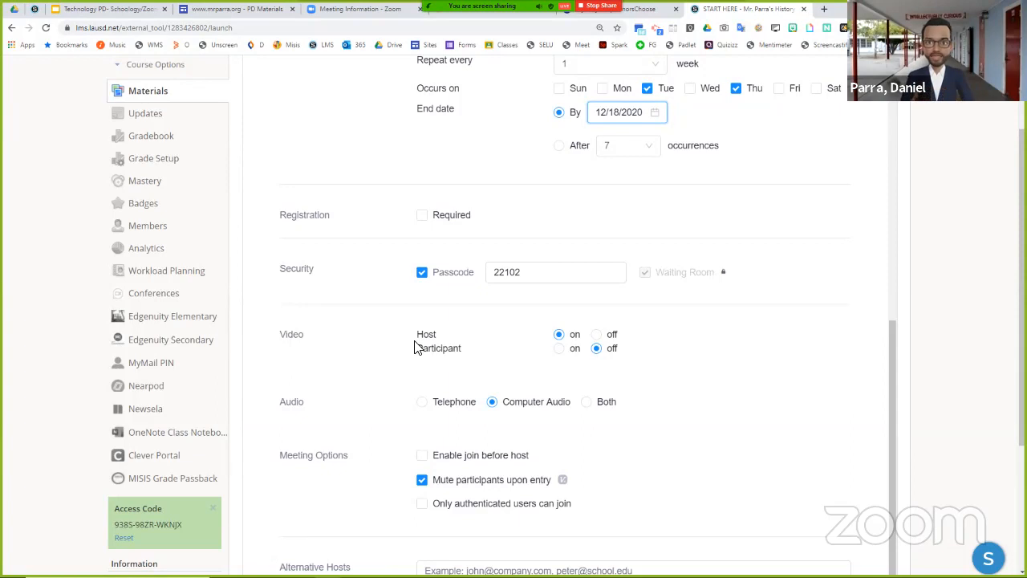
scroll(610, 382, down, 2)
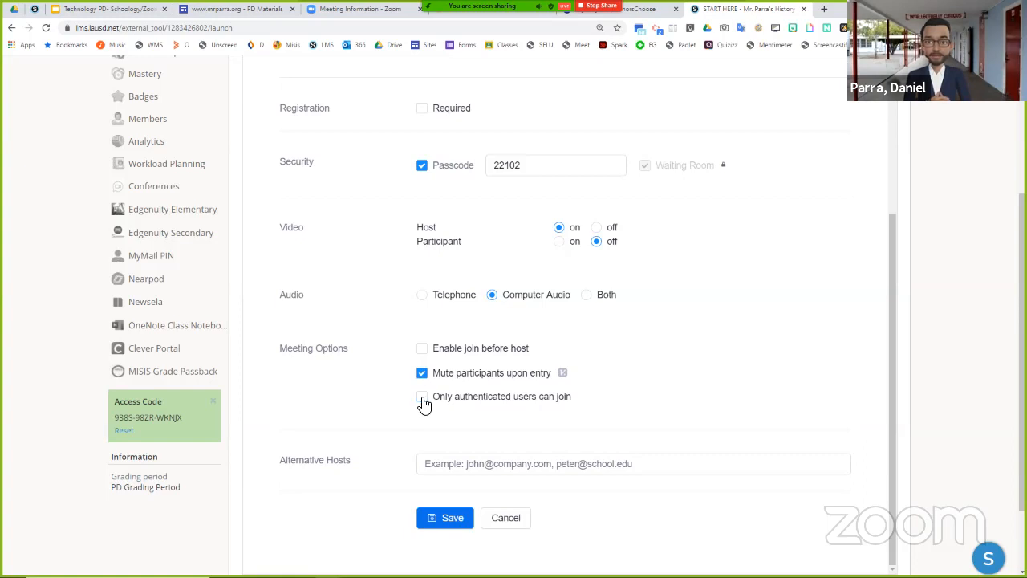
scroll(371, 421, down, 1)
drag(356, 412, 284, 407)
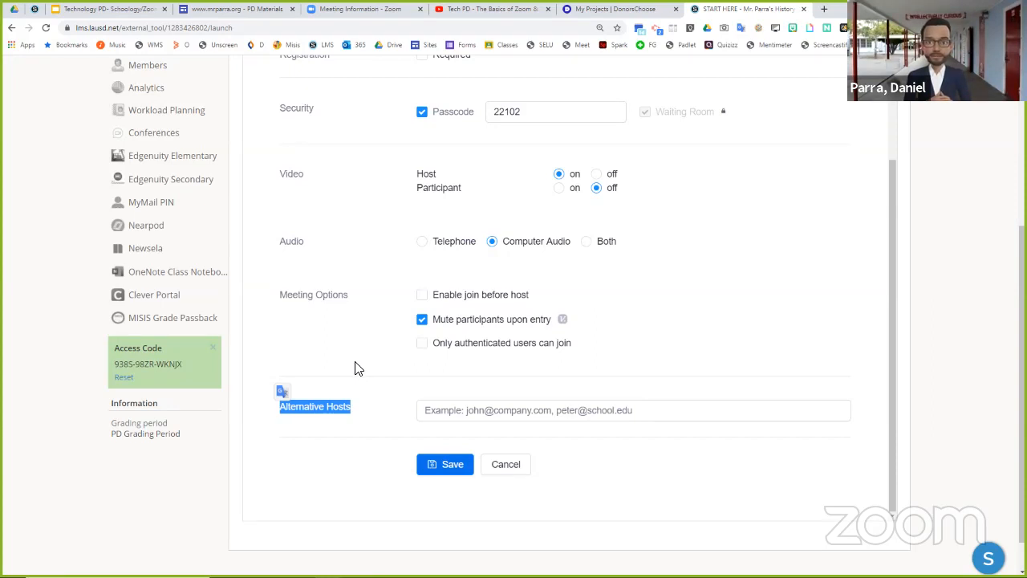
click(442, 410)
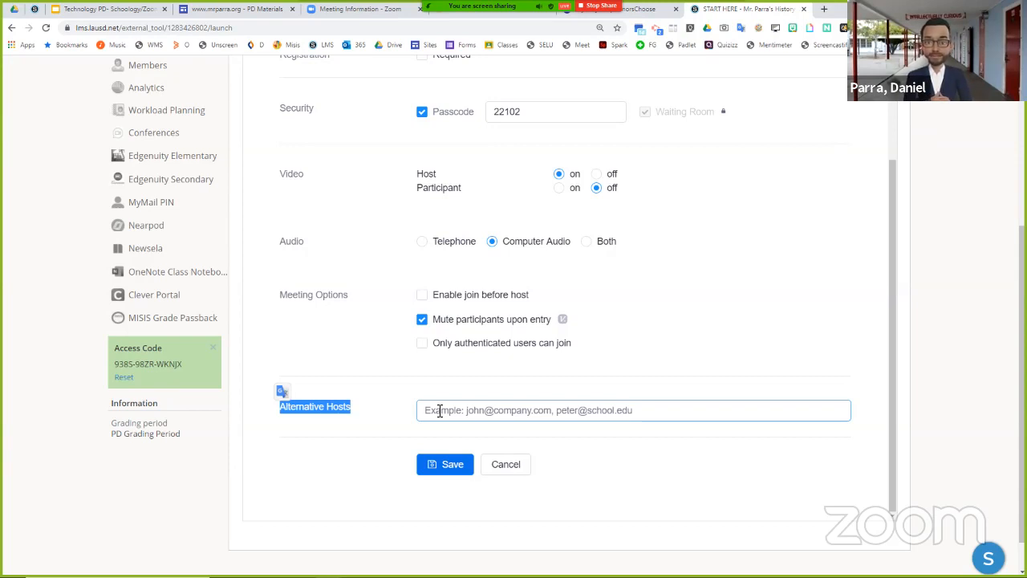
click(451, 465)
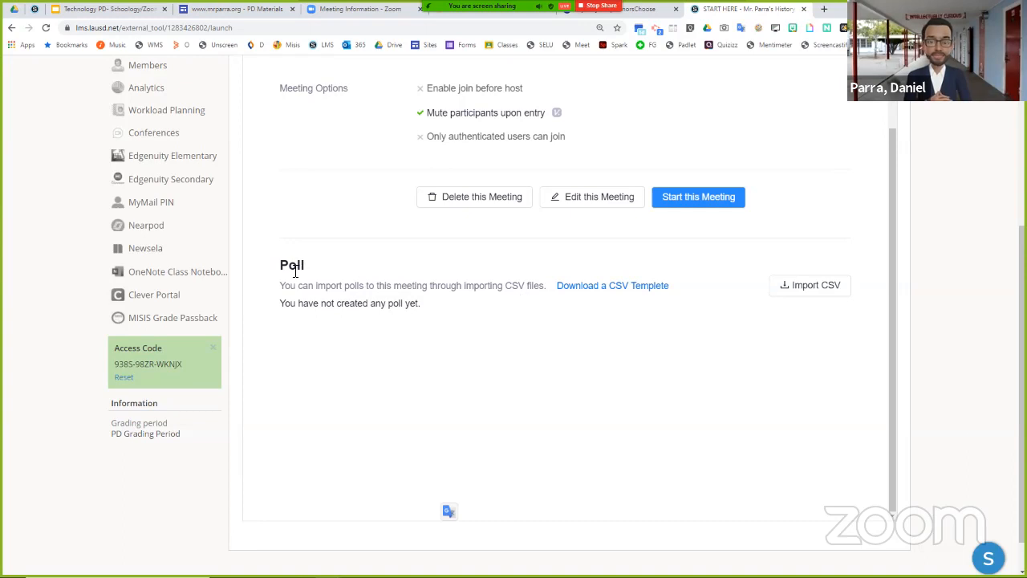
- Review the saved meeting's details, from its topic and schedule down to the Poll section
scroll(371, 177, up, 4)
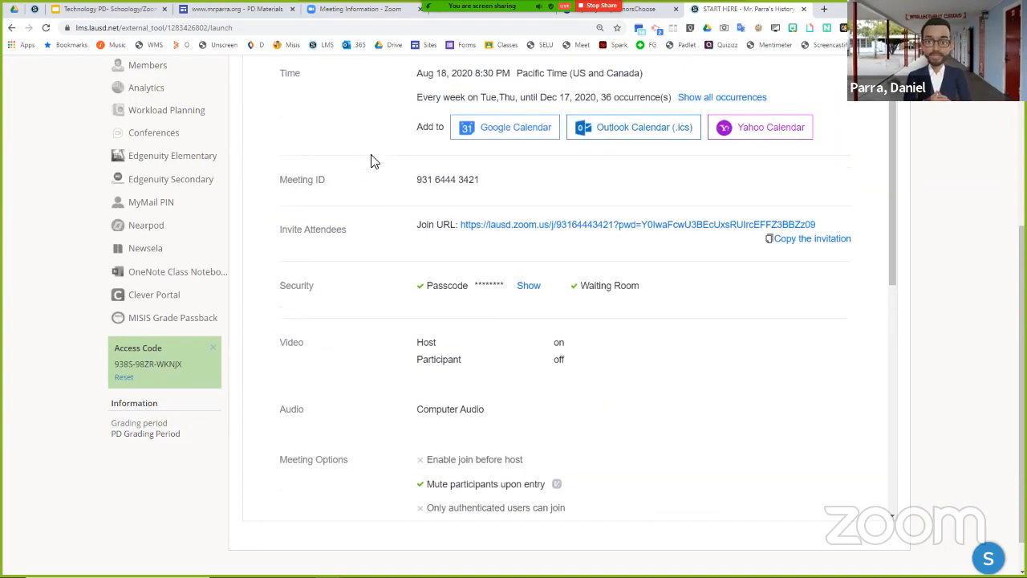
scroll(319, 177, up, 4)
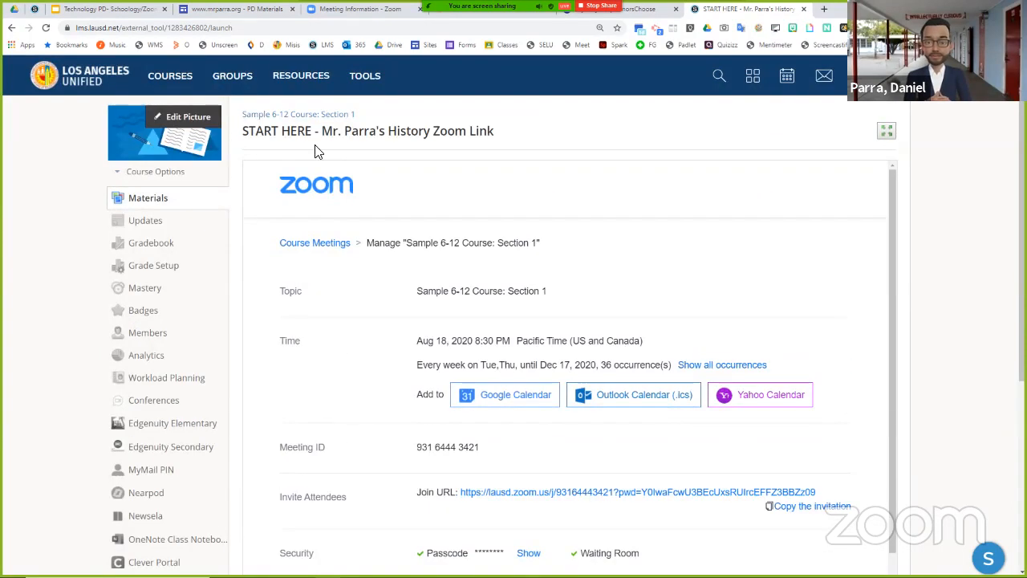
scroll(247, 229, down, 10)
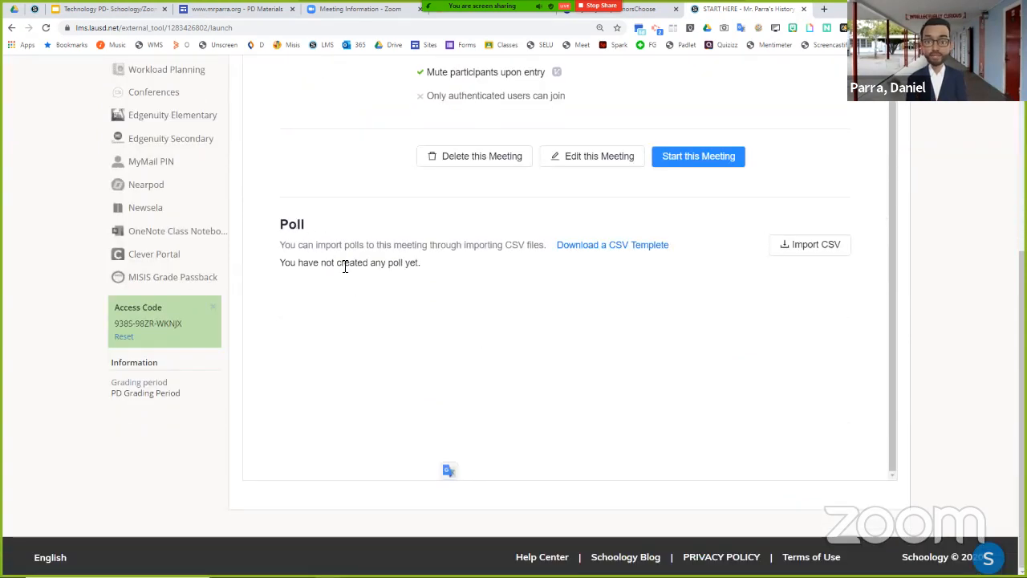
scroll(374, 273, up, 3)
scroll(427, 283, up, 3)
scroll(585, 263, up, 1)
scroll(584, 263, up, 3)
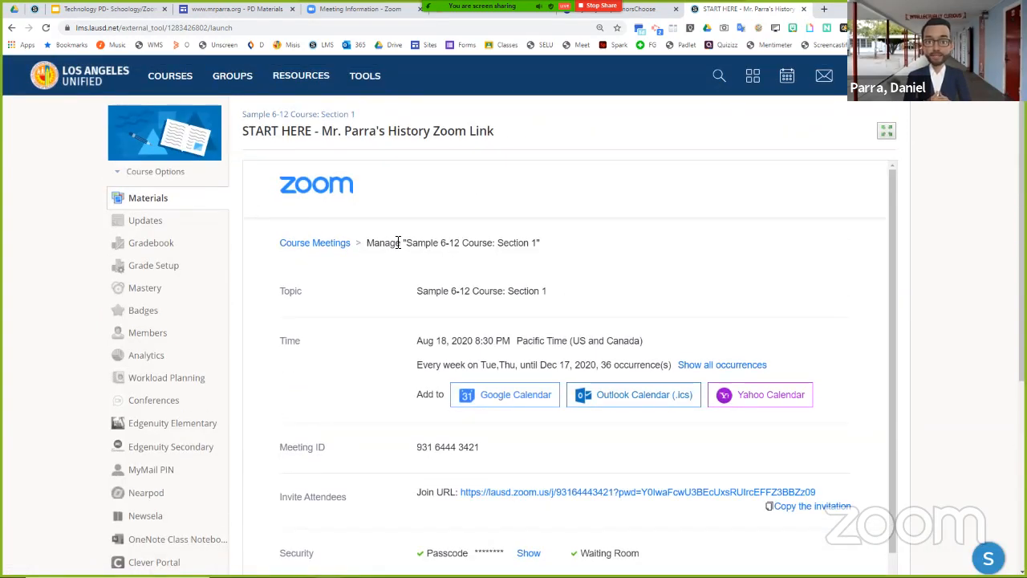
- Glance at the Meeting Information page on the Zoom website, return to the Schoology course and recheck the saved meeting's settings
click(337, 9)
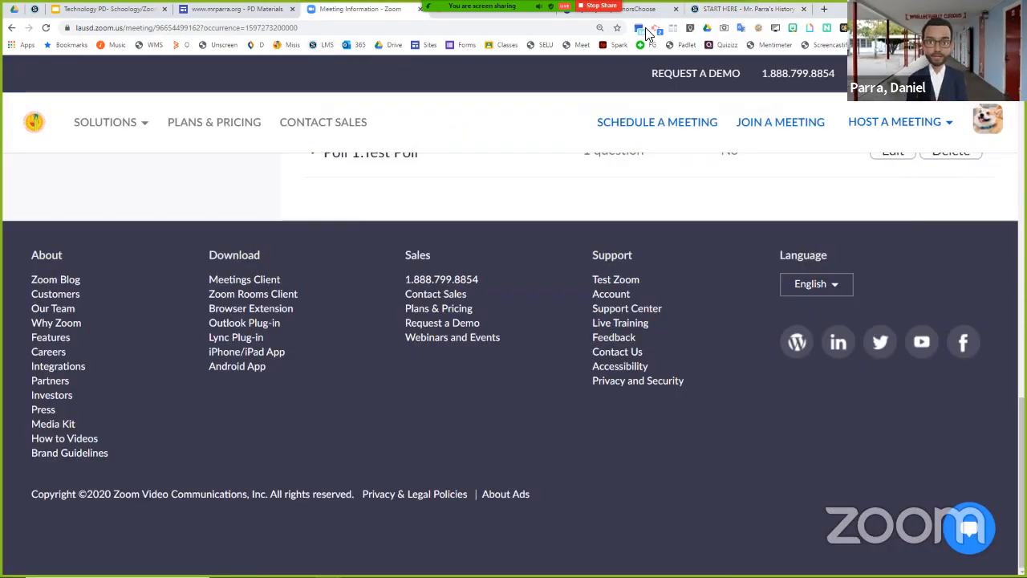
click(718, 10)
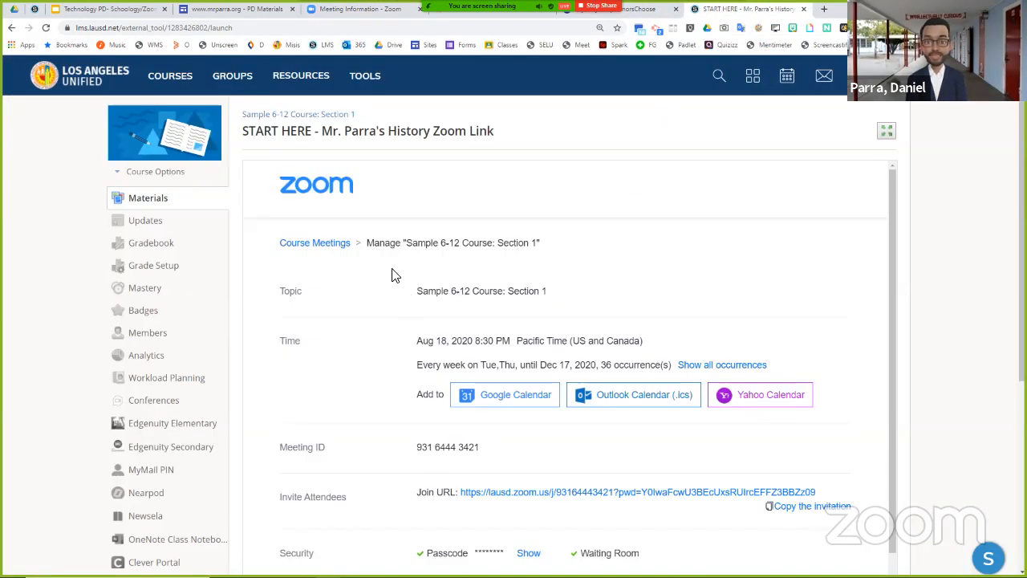
scroll(391, 275, down, 2)
scroll(391, 275, up, 2)
scroll(392, 276, down, 5)
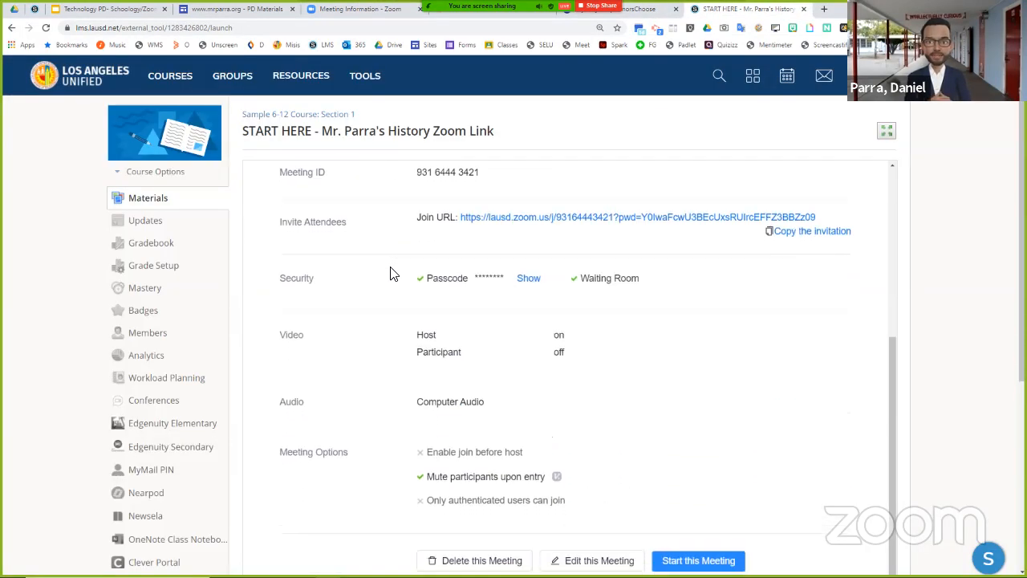
scroll(429, 348, down, 2)
scroll(429, 349, up, 4)
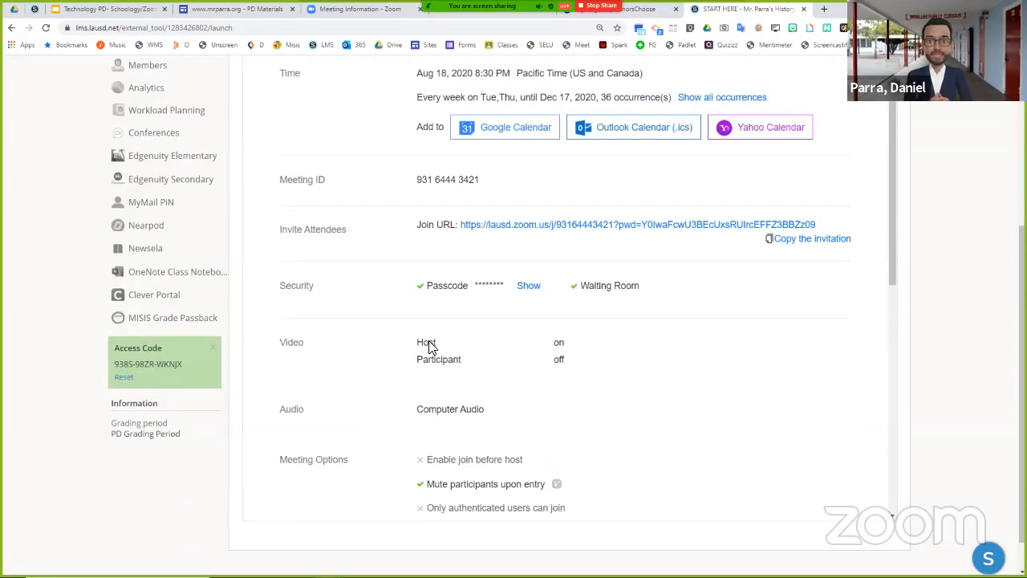
scroll(504, 409, down, 3)
scroll(504, 411, up, 4)
scroll(574, 239, up, 3)
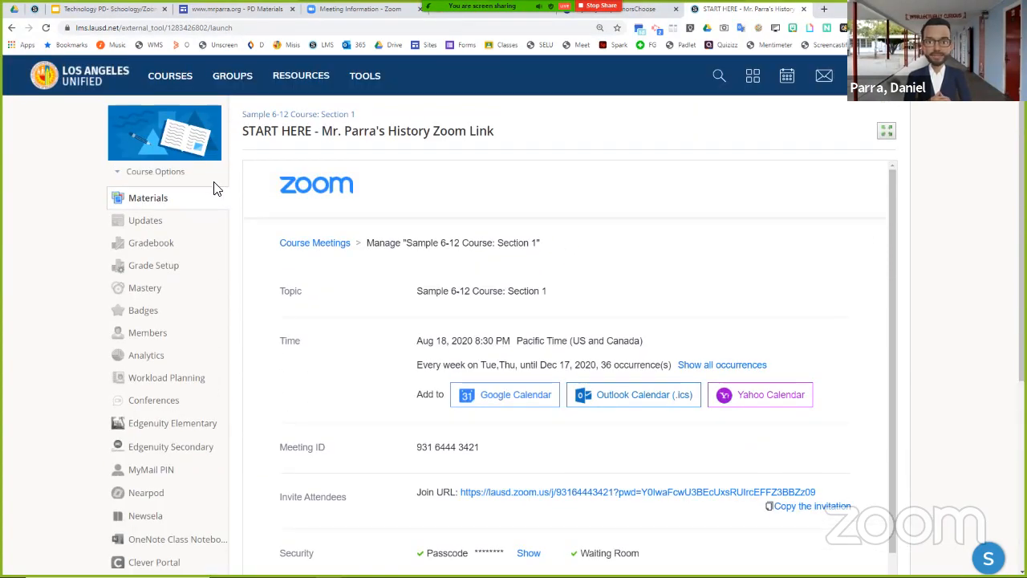
- Return to the course materials, reopen the START HERE Zoom link and look through its upcoming recurring meetings
click(165, 204)
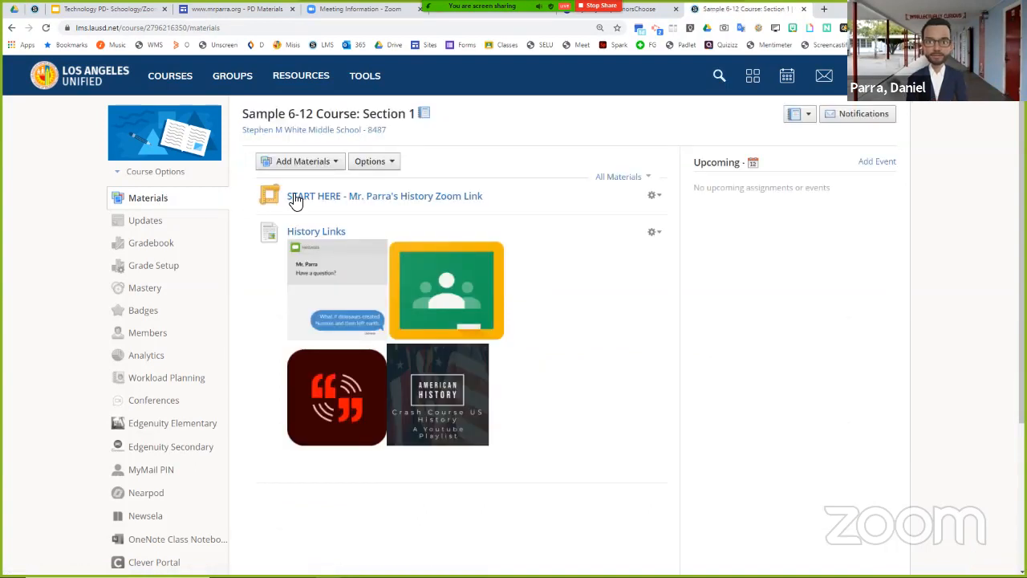
click(386, 198)
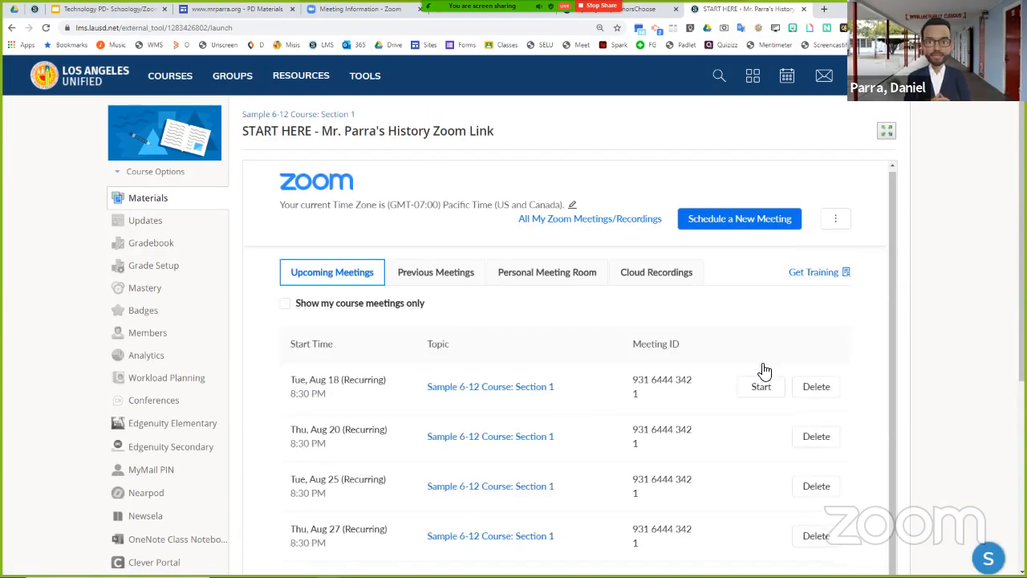
scroll(761, 353, down, 1)
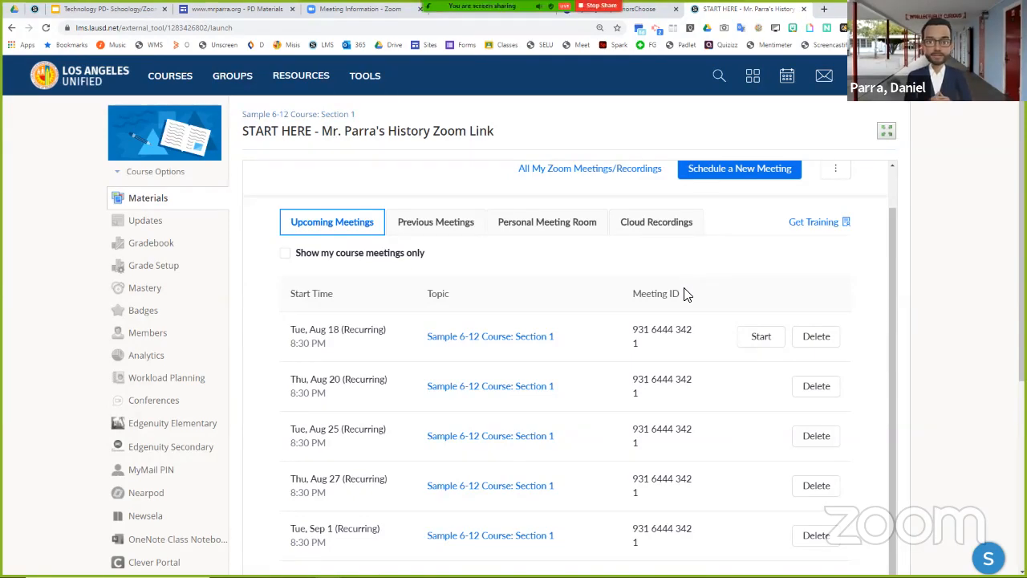
scroll(753, 331, down, 1)
scroll(751, 345, up, 2)
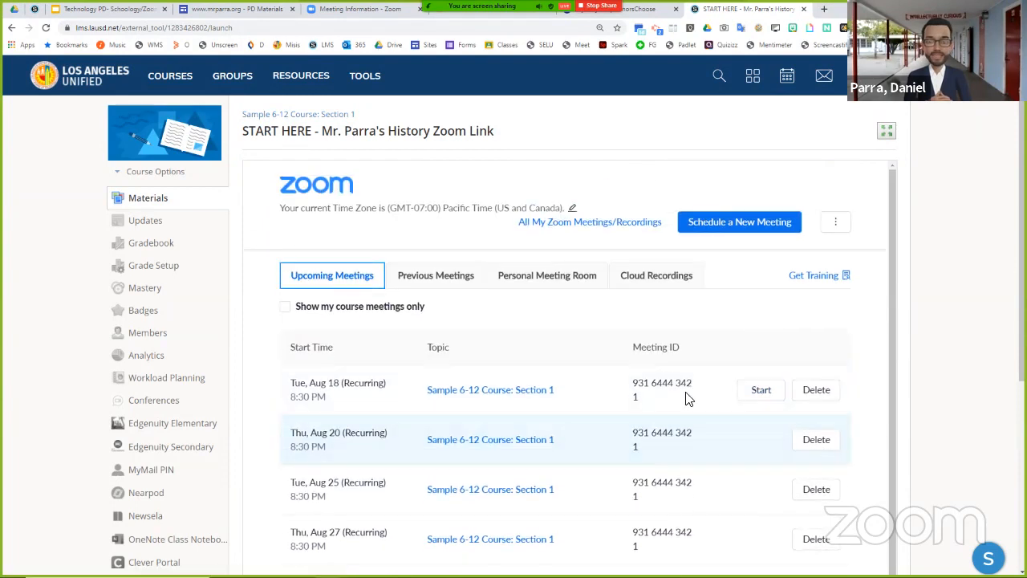
scroll(604, 366, down, 1)
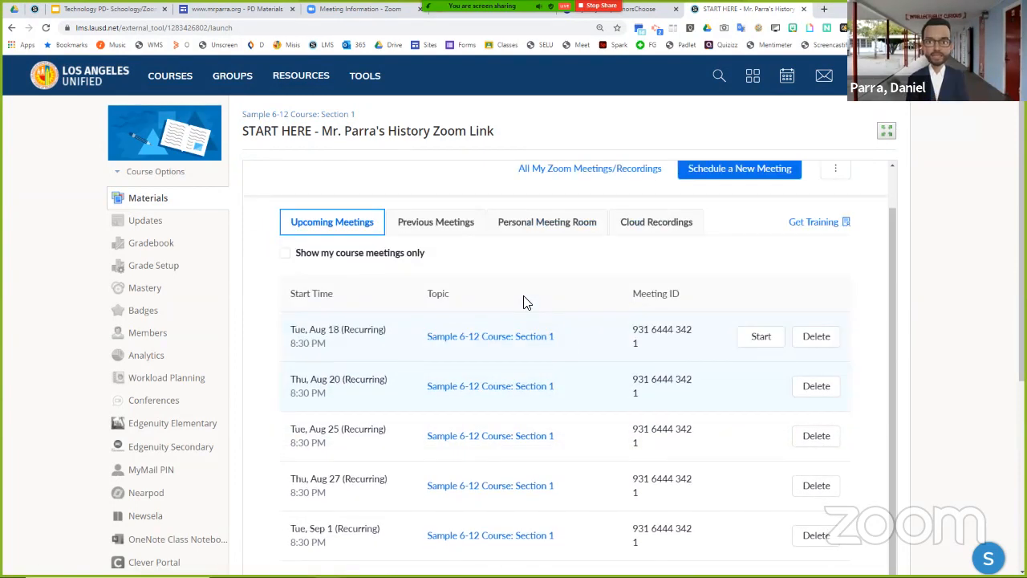
- Check the upcoming meetings list, and preview the course as the second listed student member
scroll(523, 301, down, 1)
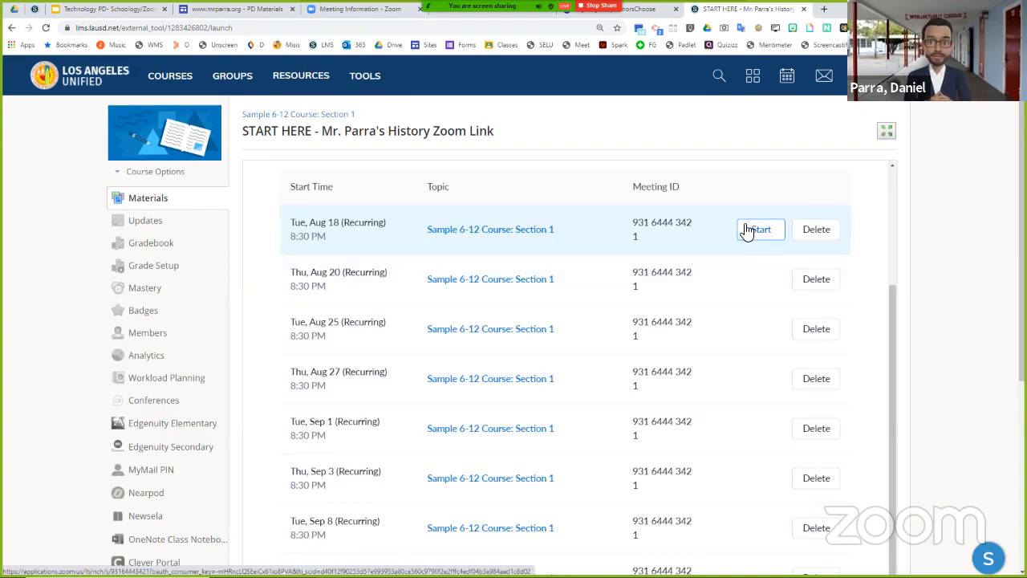
scroll(747, 231, up, 2)
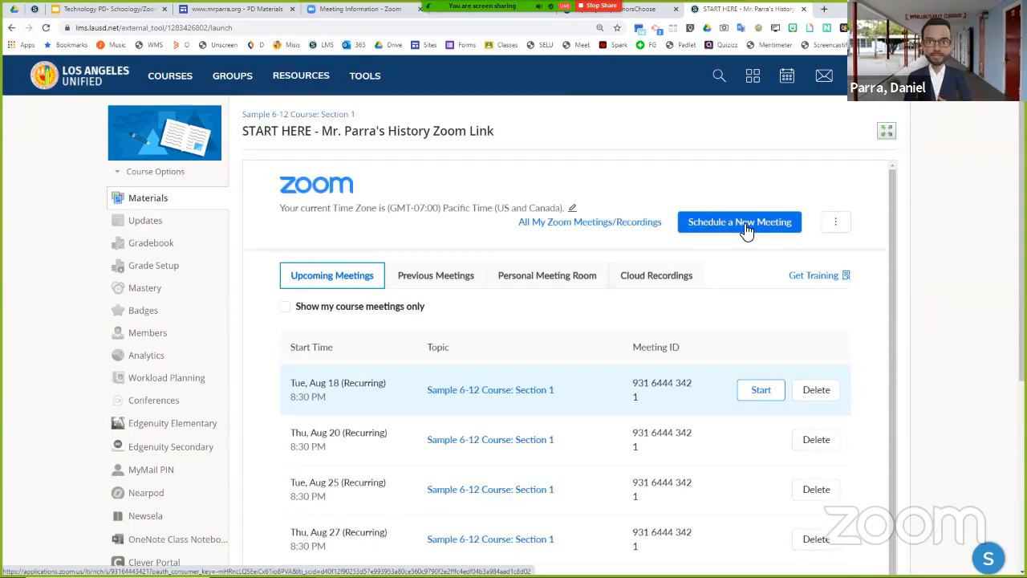
click(163, 174)
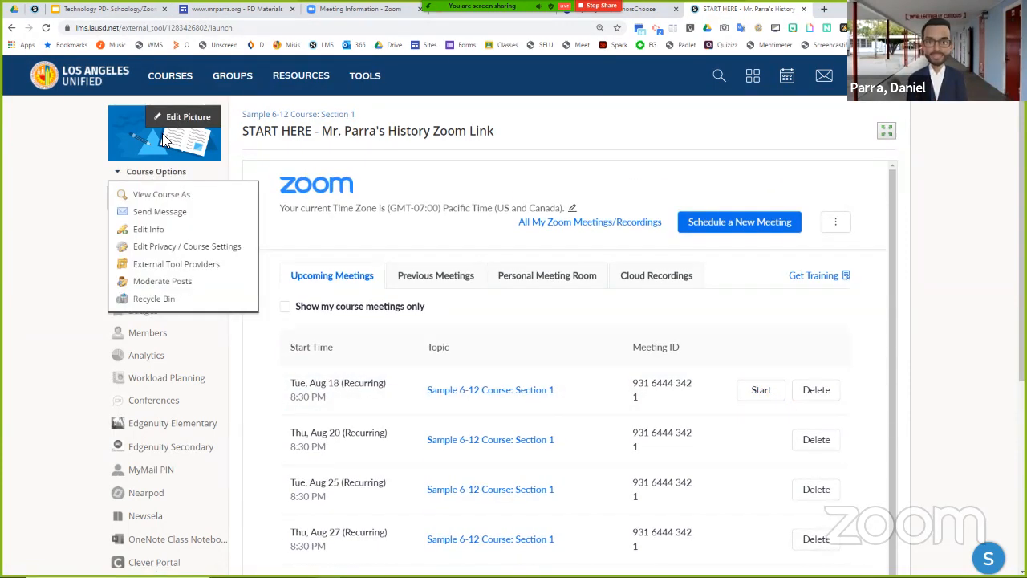
click(165, 196)
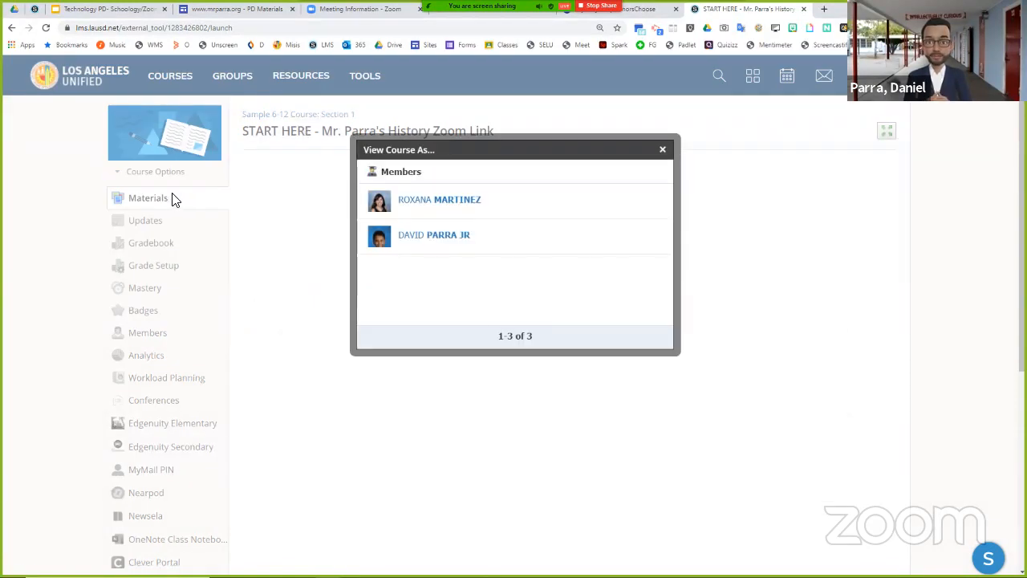
click(484, 242)
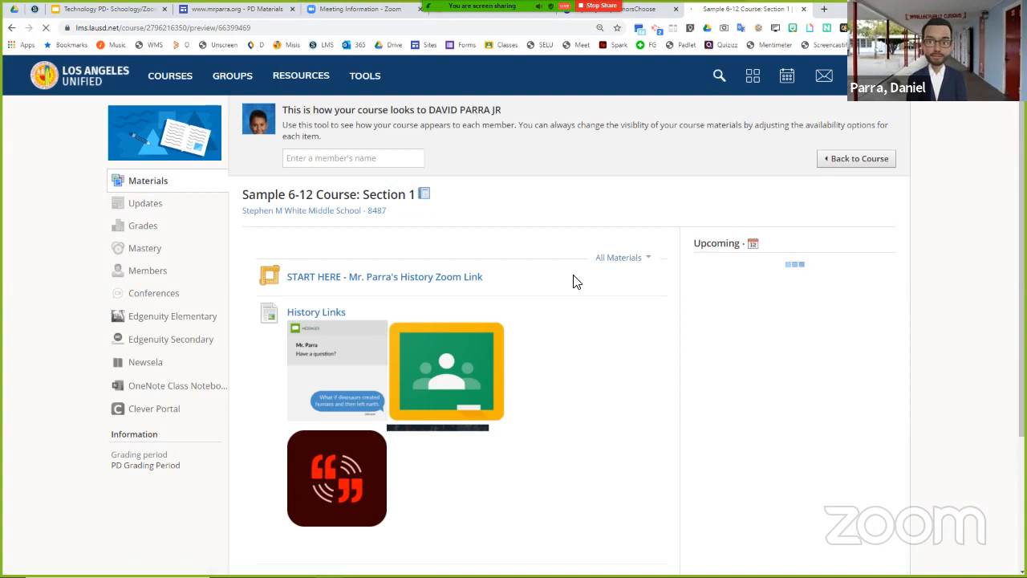
- Open the START HERE Zoom link as the student, try joining the Aug 18 meeting, and cancel the Zoom launch
click(350, 278)
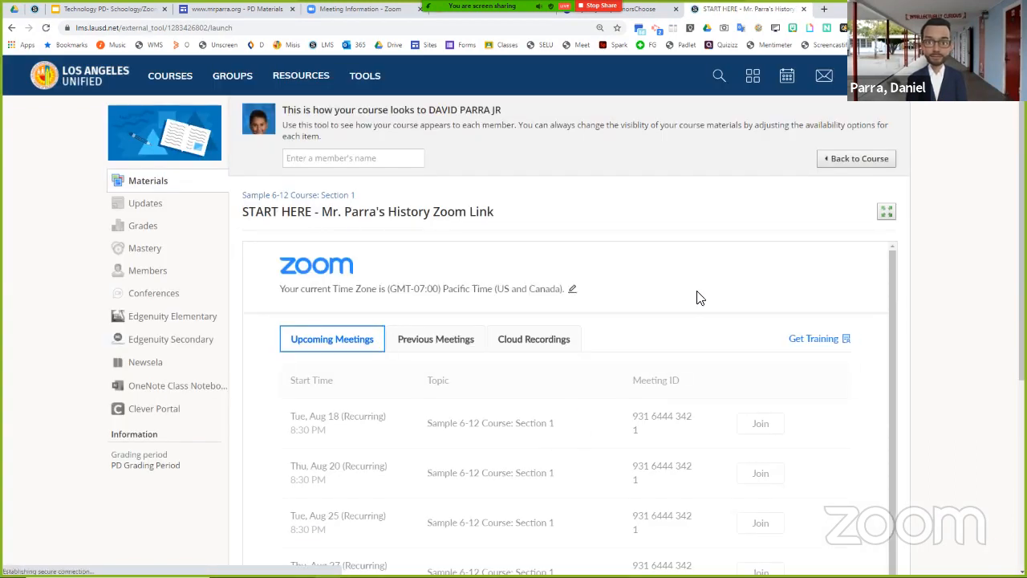
scroll(698, 298, down, 3)
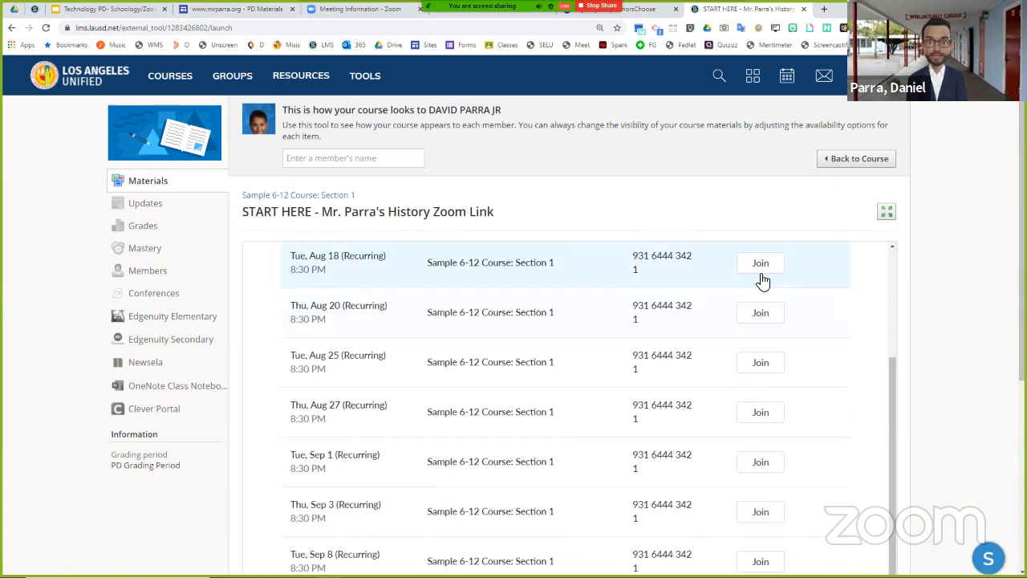
click(761, 270)
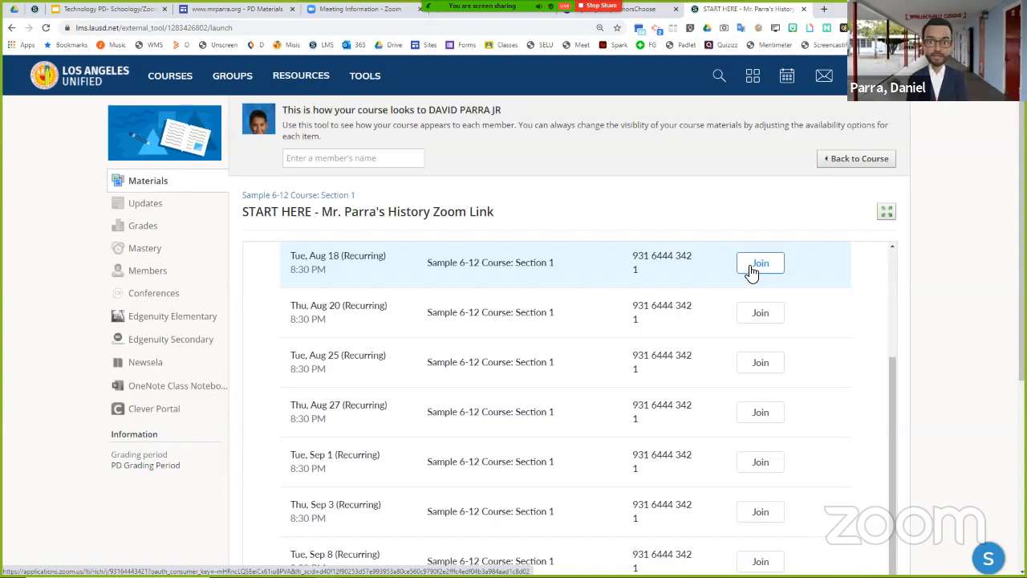
click(754, 267)
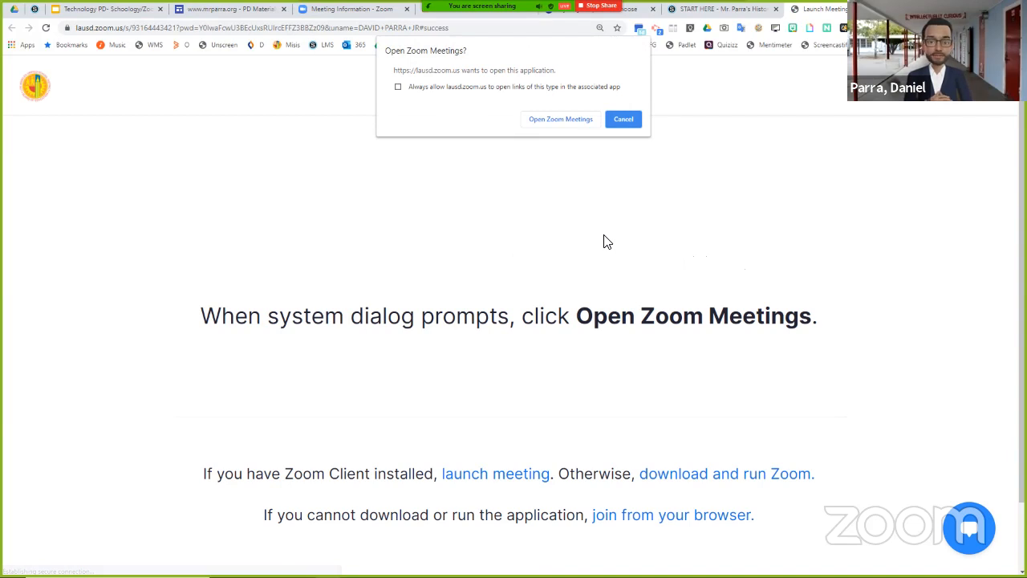
click(624, 120)
click(900, 9)
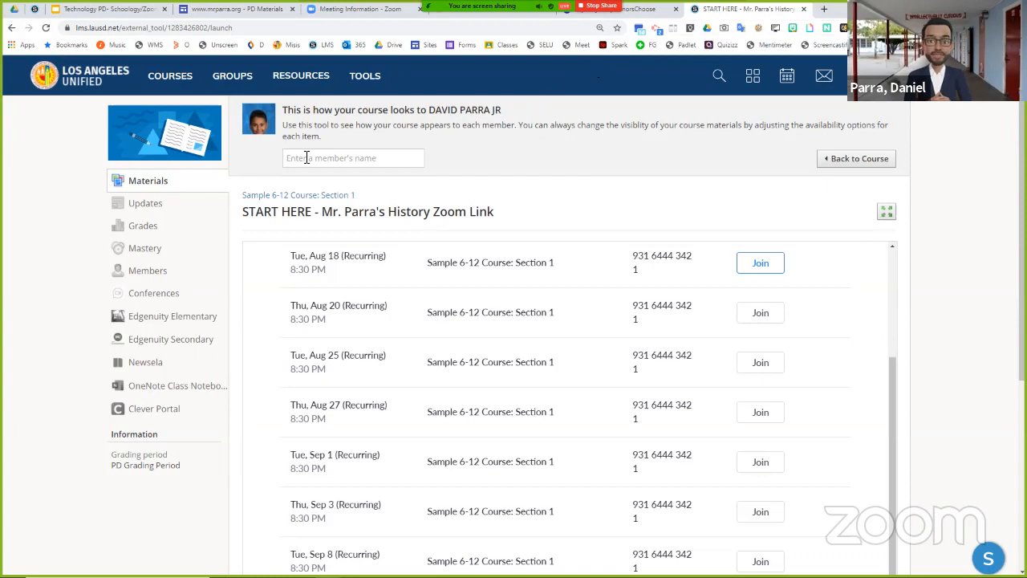
- Go back to the course materials and leave the student preview
click(156, 184)
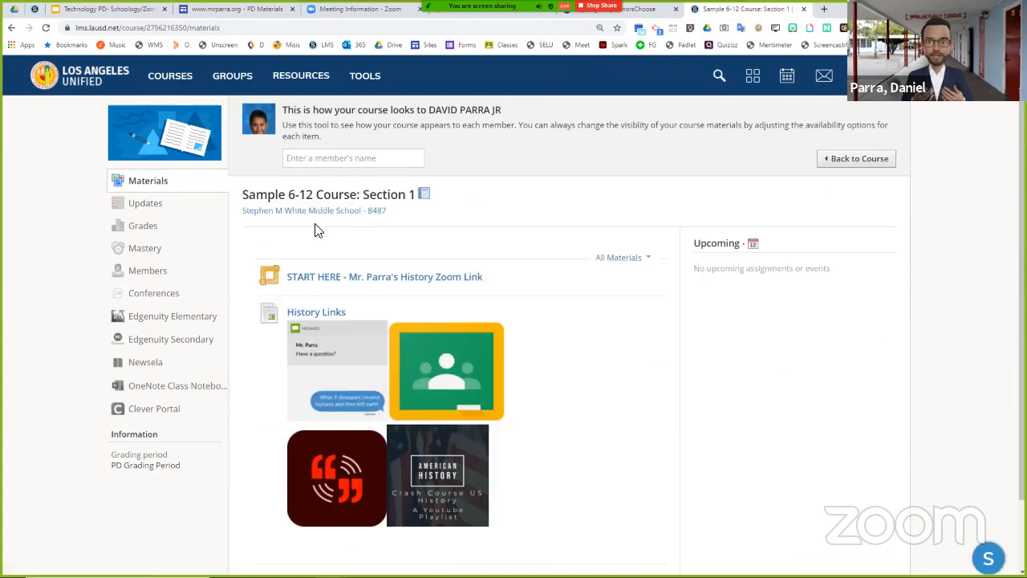
click(154, 181)
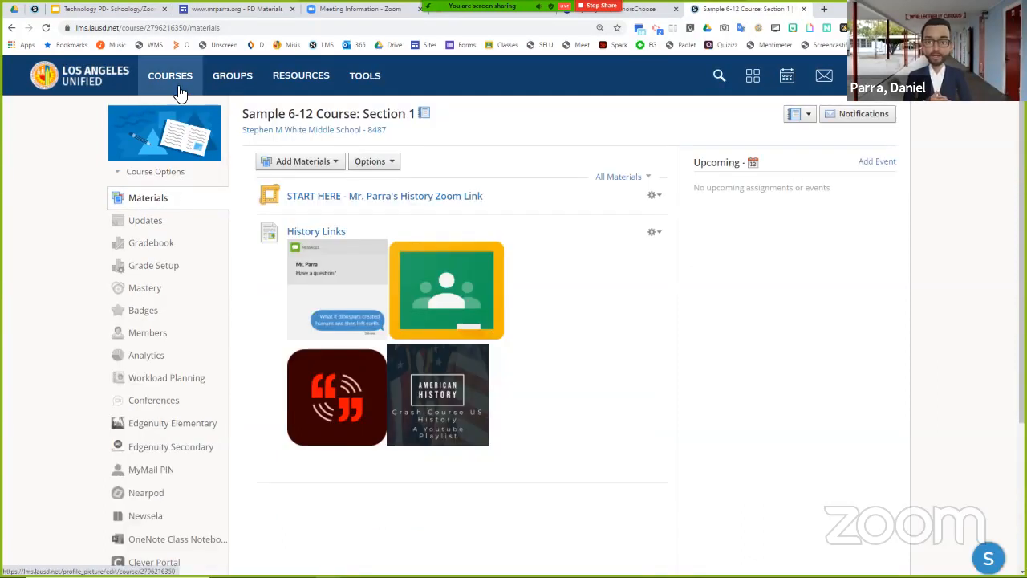
click(180, 92)
click(161, 188)
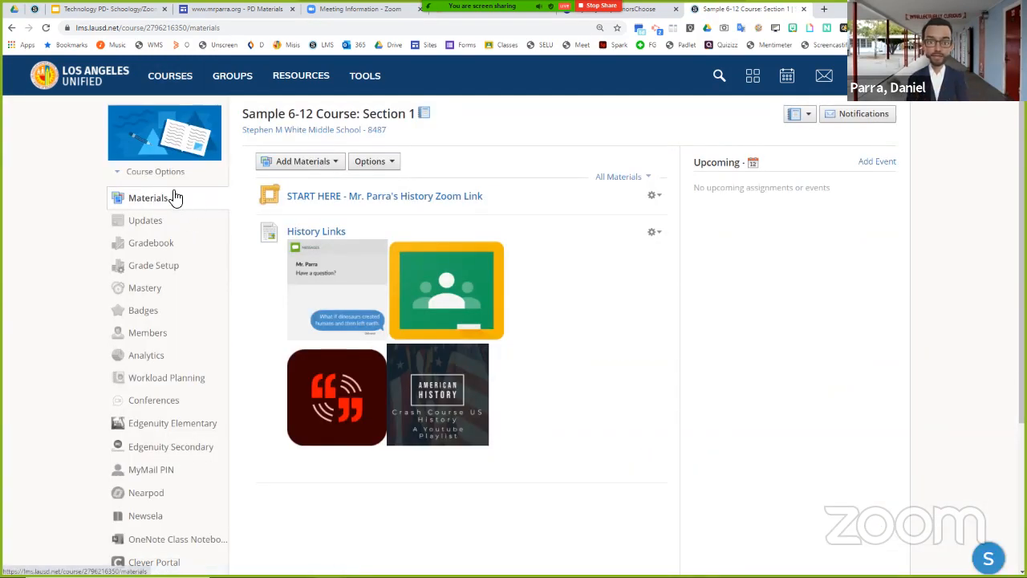
- Start adding an external tool to the course materials with Zoom Meeting as the tool provider
click(302, 163)
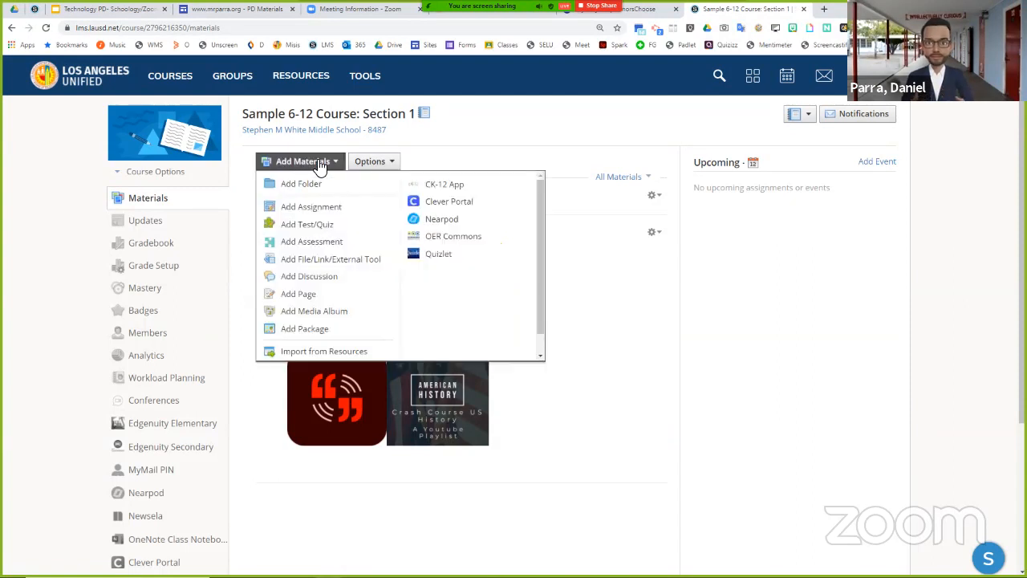
click(365, 267)
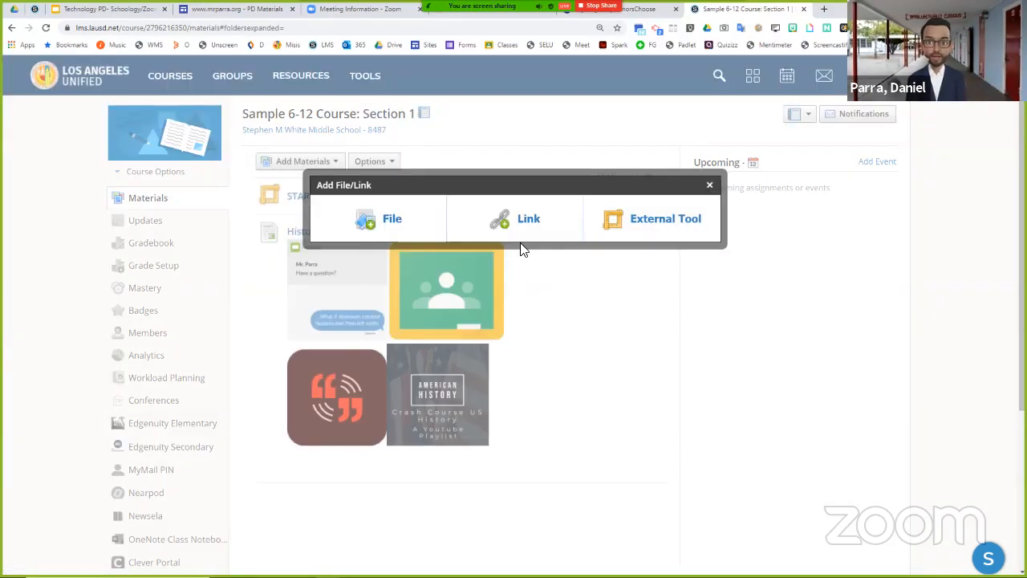
click(639, 215)
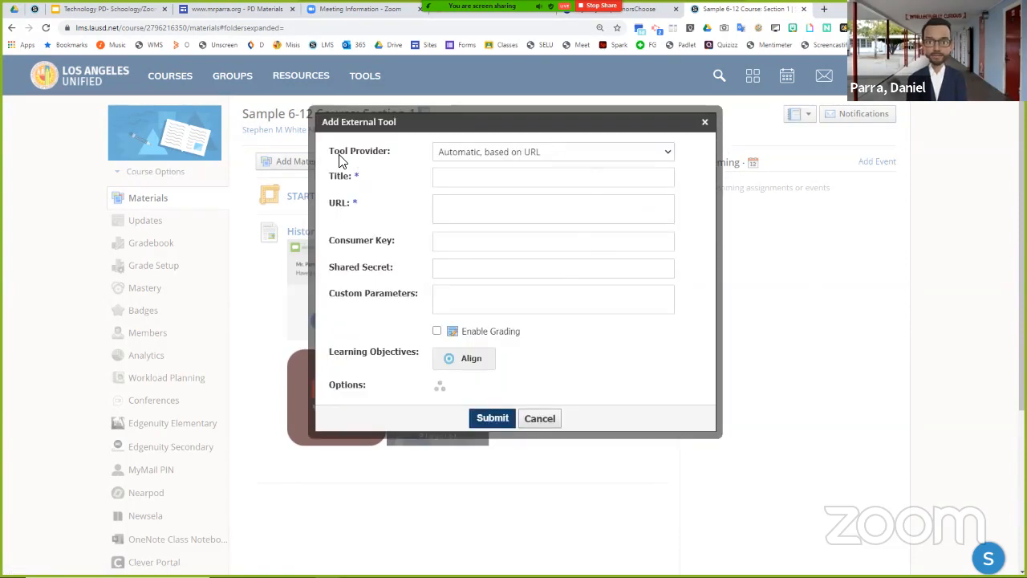
click(498, 158)
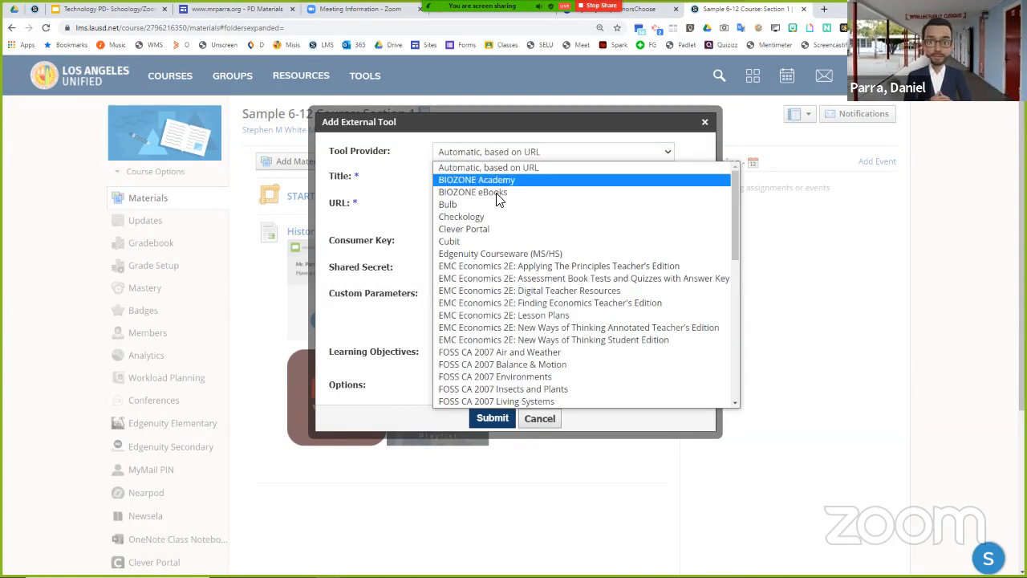
scroll(501, 224, down, 5)
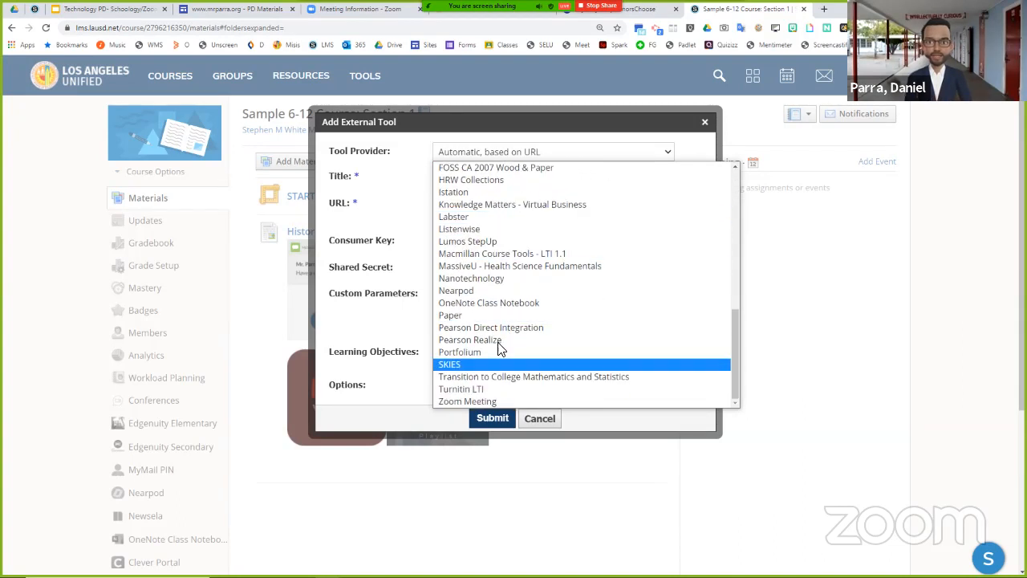
click(491, 401)
- Title the external tool "Start Here" followed by the teacher's name and "Period 1 Zoom Link", and submit it
click(472, 187)
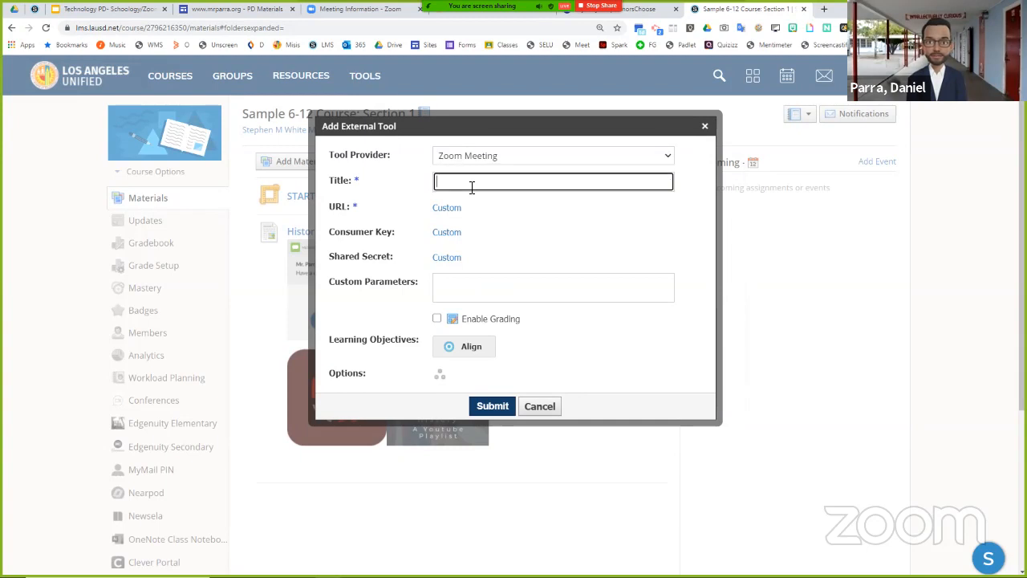
text(Start Here - Mr. Parra's Period )
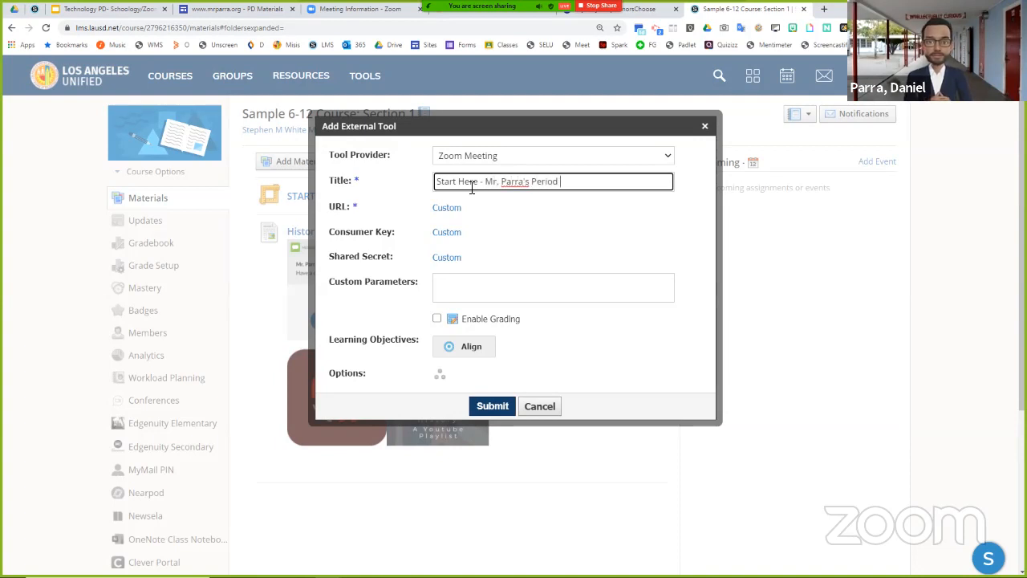
text(1 Zoom Link)
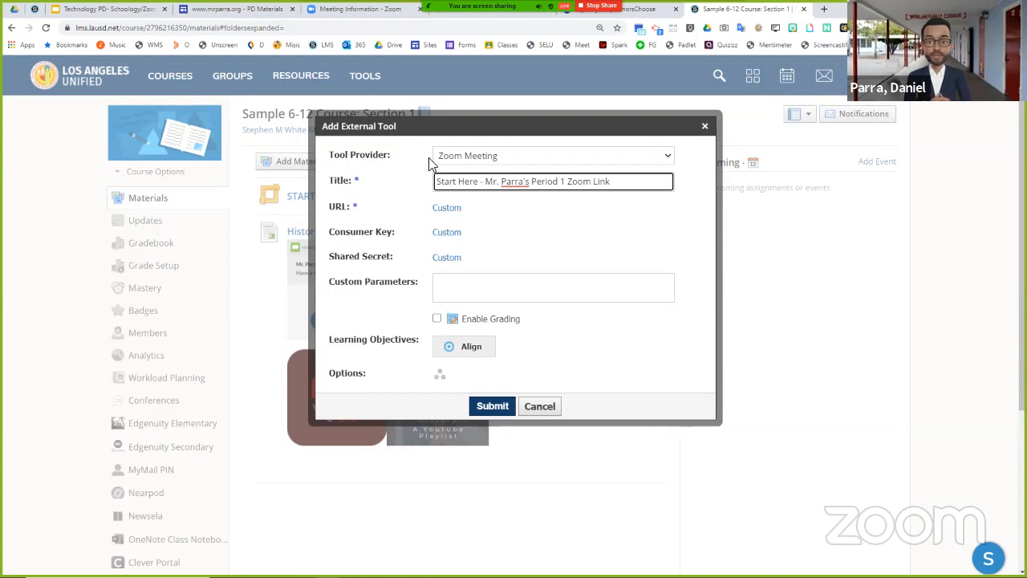
click(493, 406)
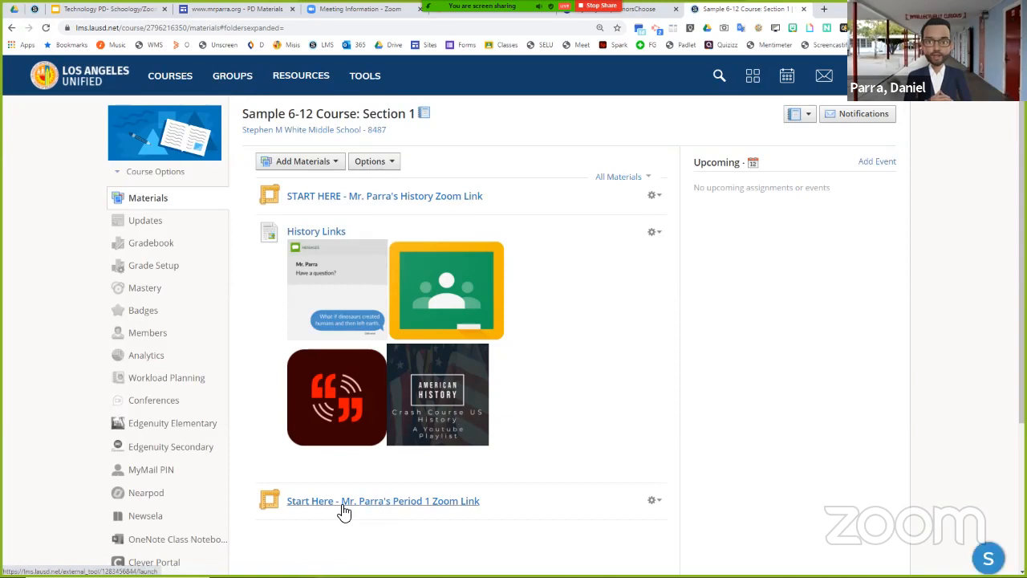
- Move the new Period 1 Zoom link to the top of the course materials and open it
drag(368, 504, 378, 196)
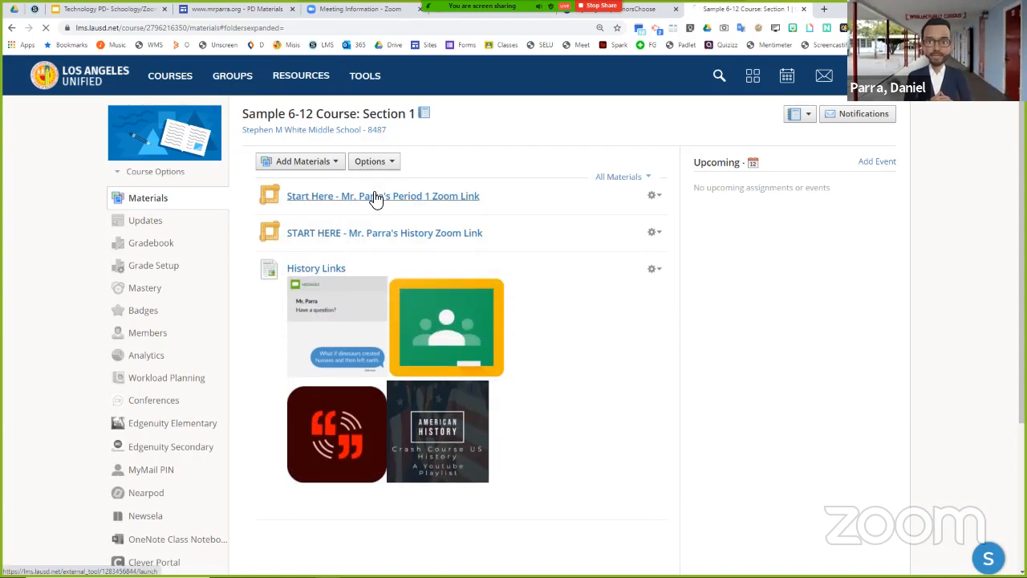
click(378, 198)
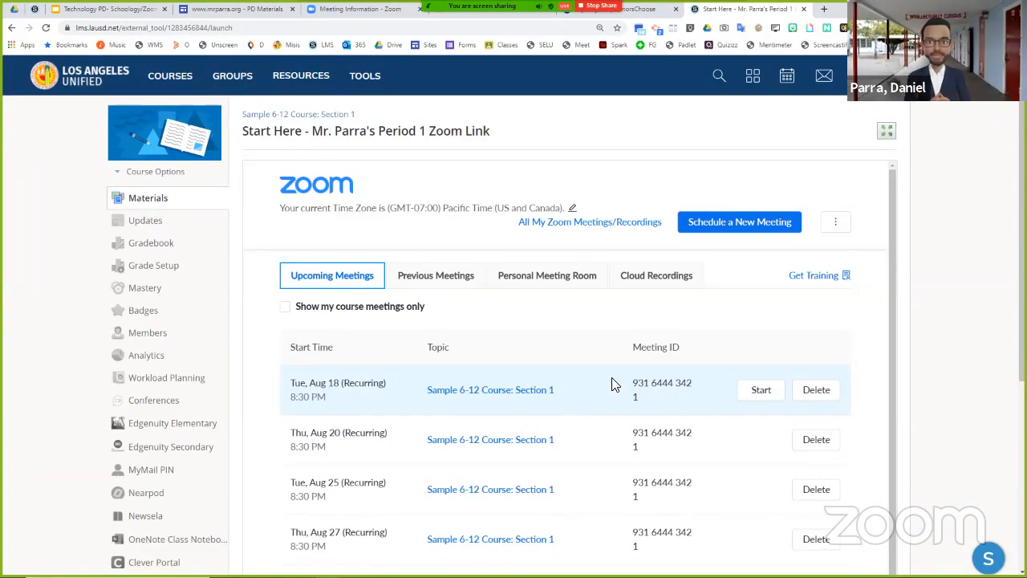
- Return to the course materials and delete the Period 1 Zoom link
click(157, 203)
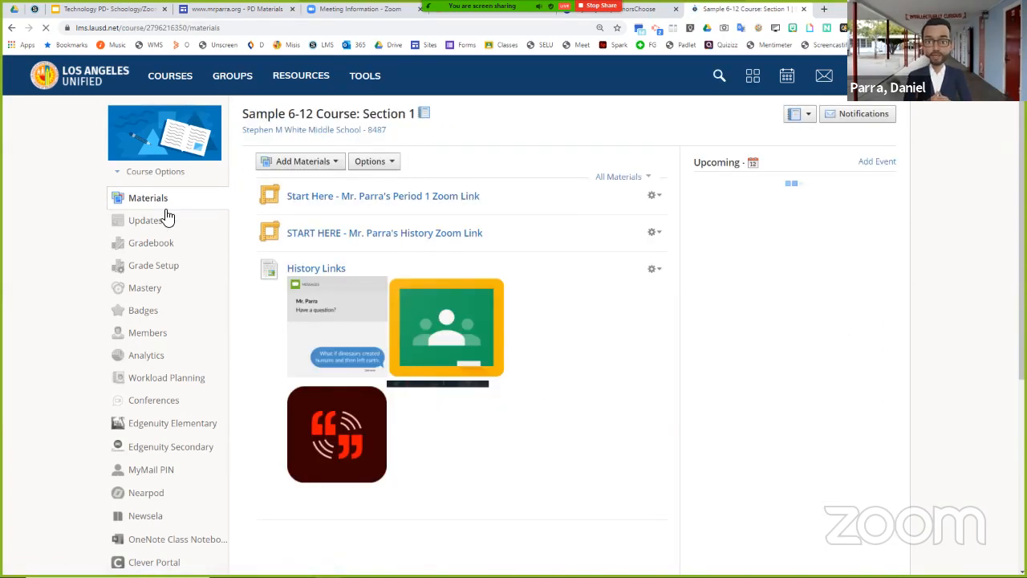
click(655, 196)
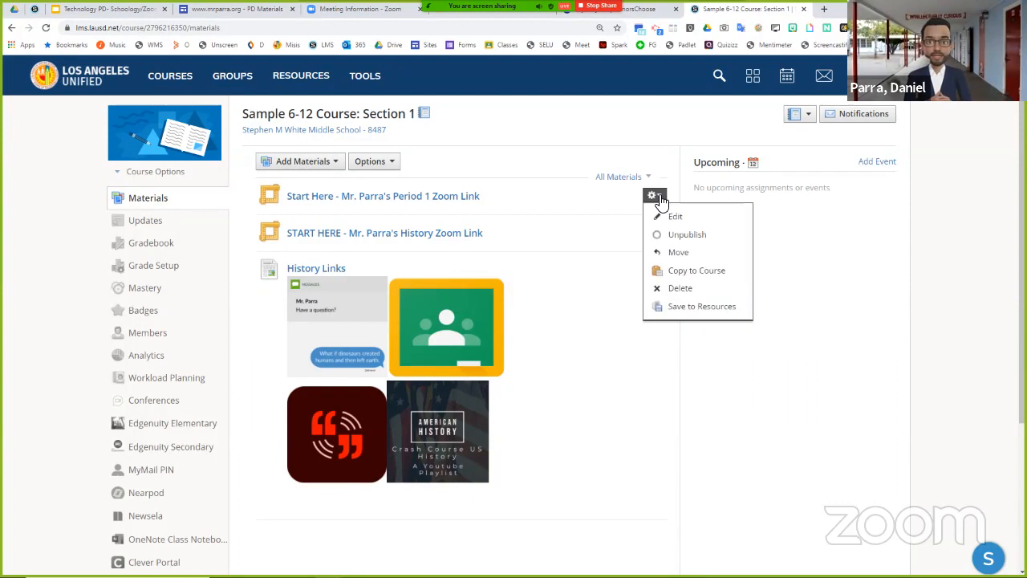
click(689, 295)
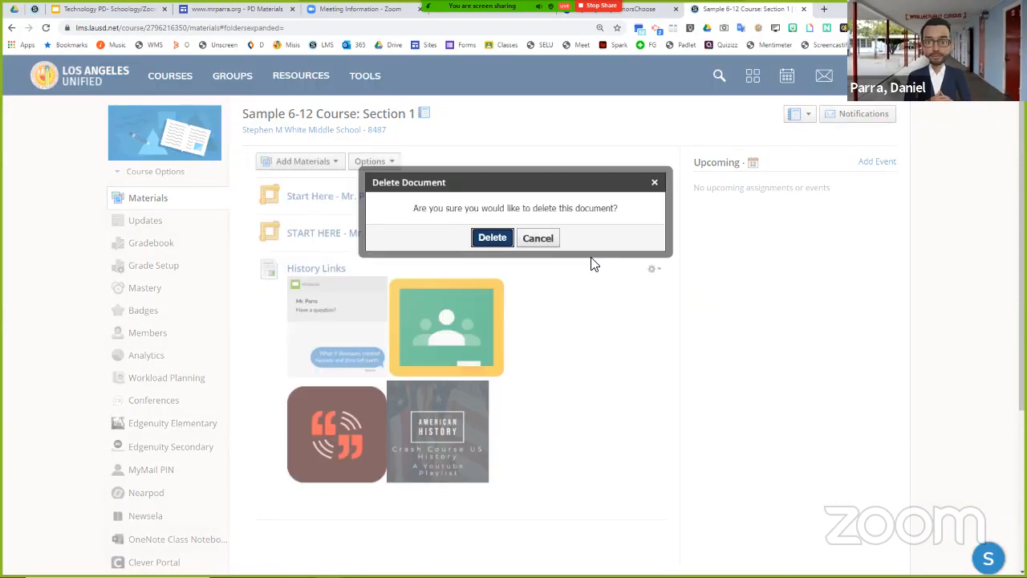
click(541, 237)
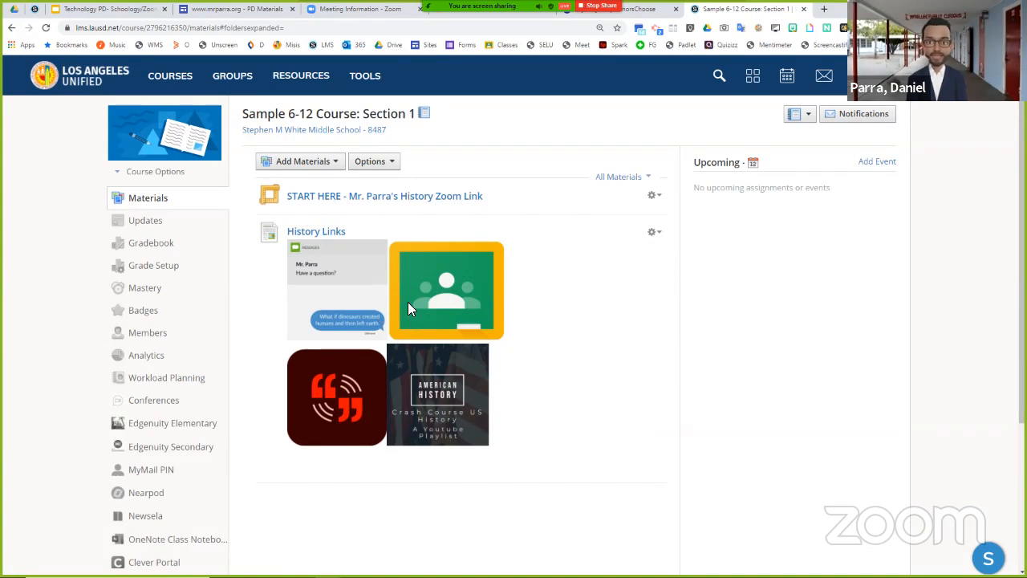
- Try the Adobe Spark image link under History Links, return to the course and look over its materials and menu
click(344, 387)
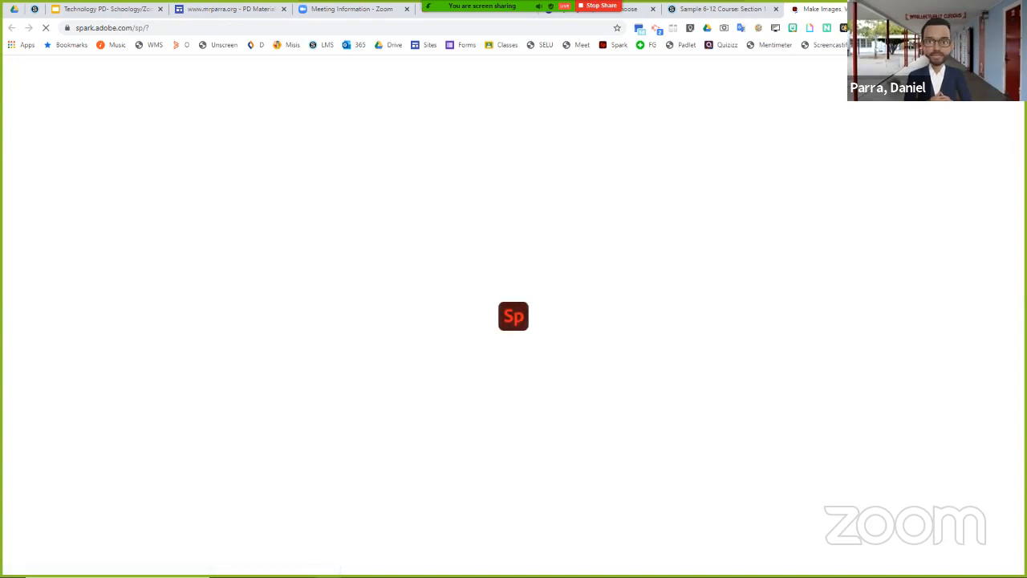
click(899, 9)
scroll(459, 269, down, 2)
scroll(161, 426, down, 1)
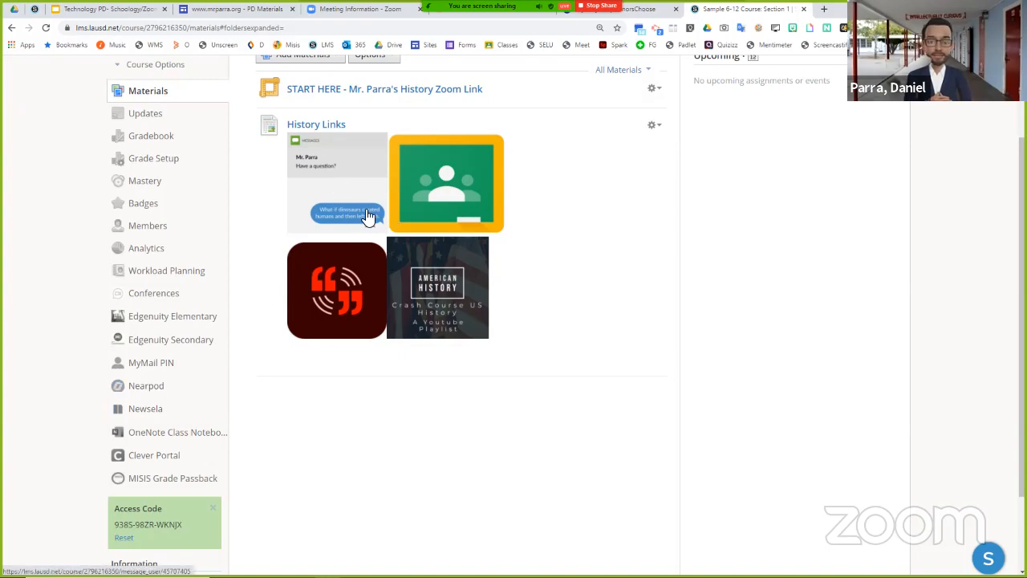
scroll(485, 240, up, 3)
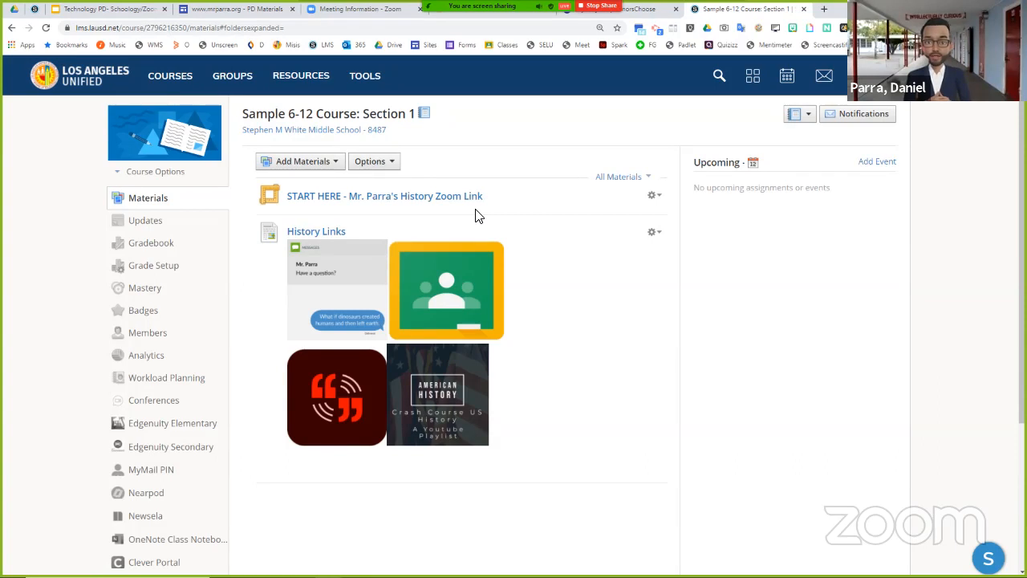
scroll(149, 340, down, 2)
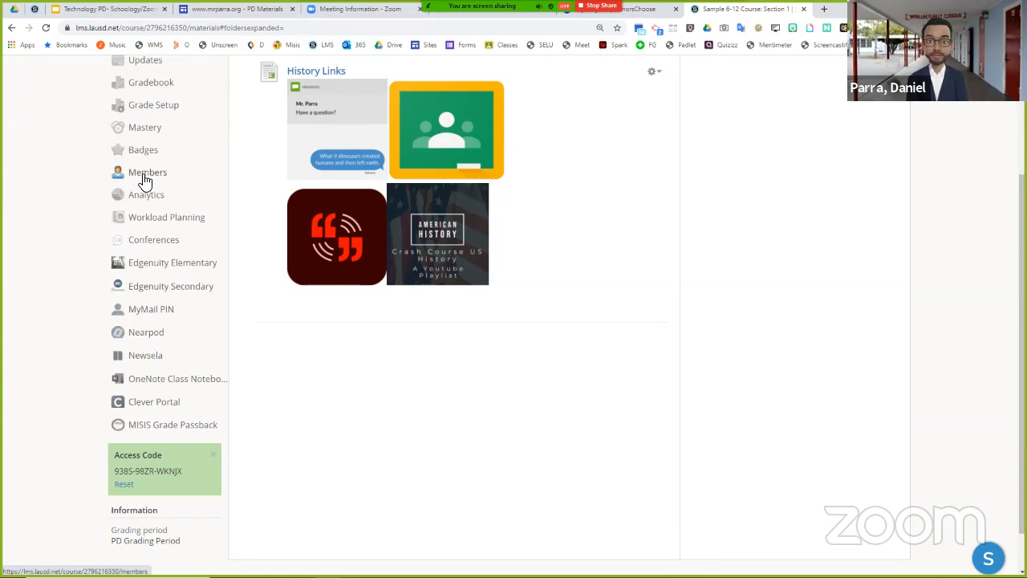
scroll(329, 249, up, 2)
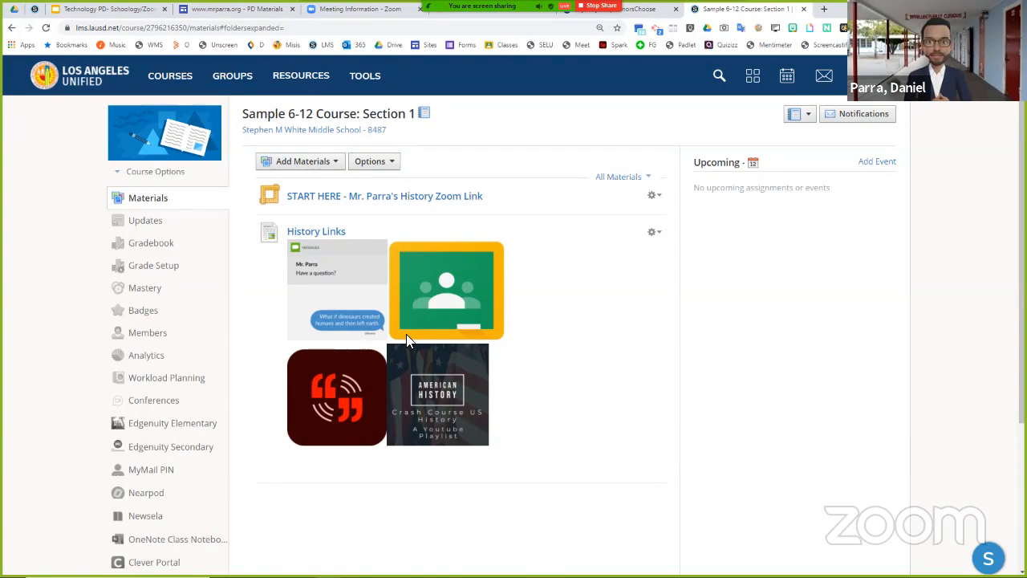
- Create a blank Google Docs document in a new browser tab using the address doc.new
click(825, 10)
text(doc)
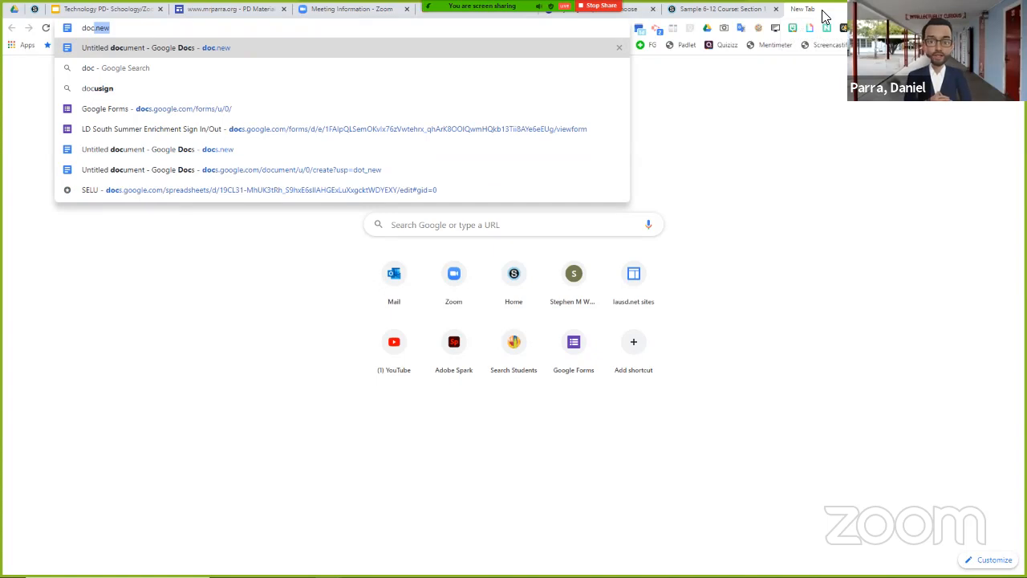
text(.new)
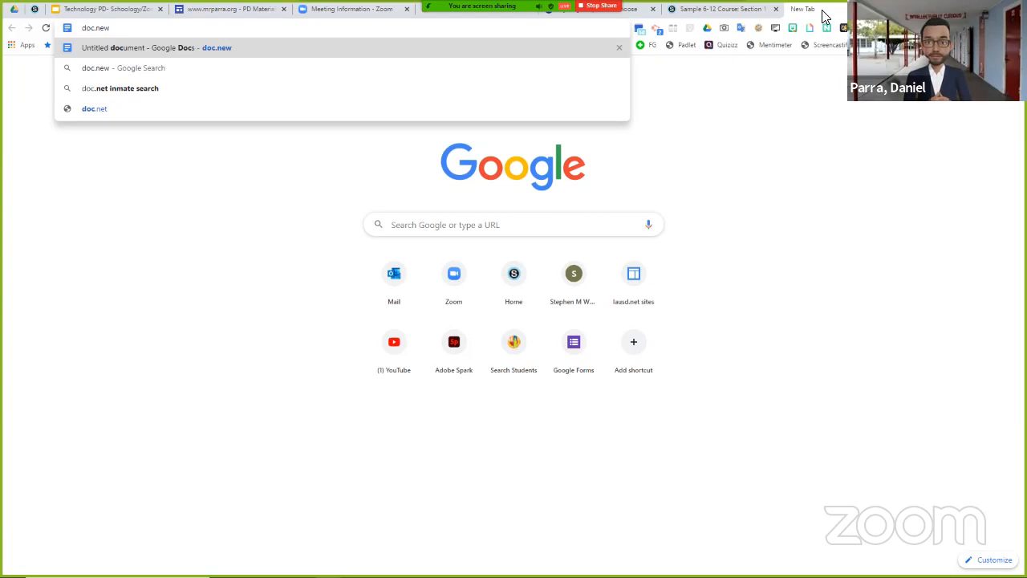
key(Return)
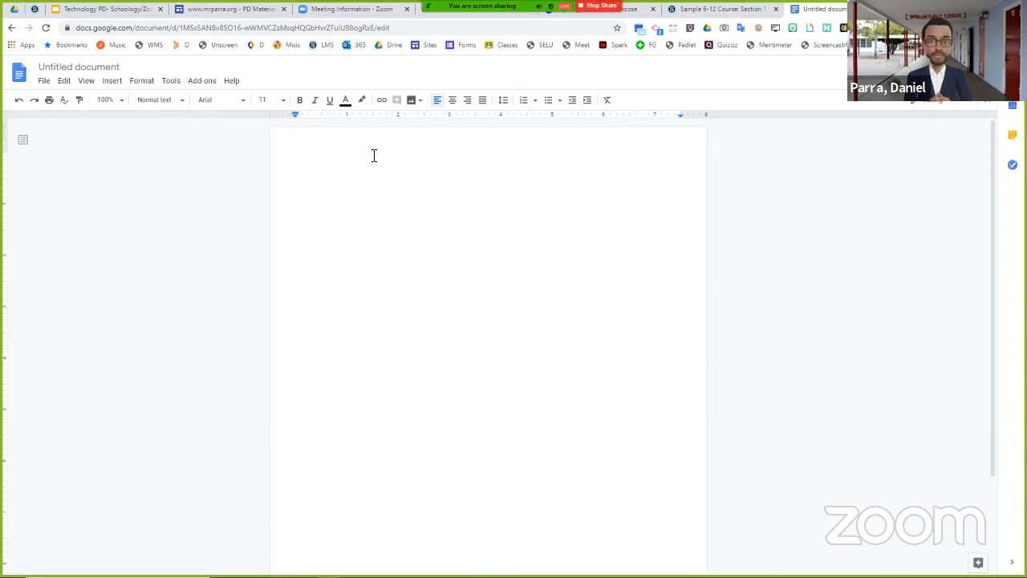
click(1016, 27)
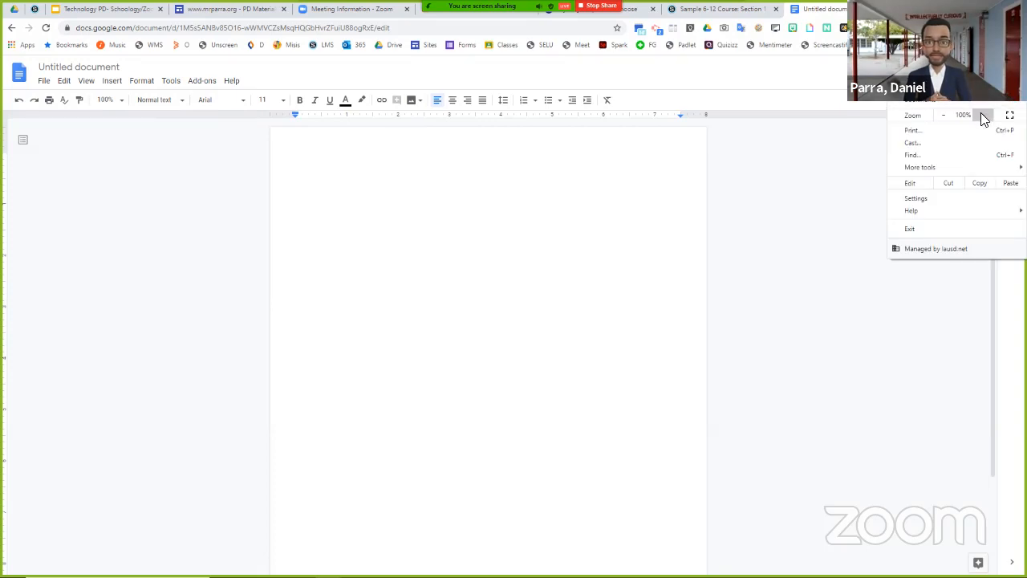
click(984, 116)
click(984, 116)
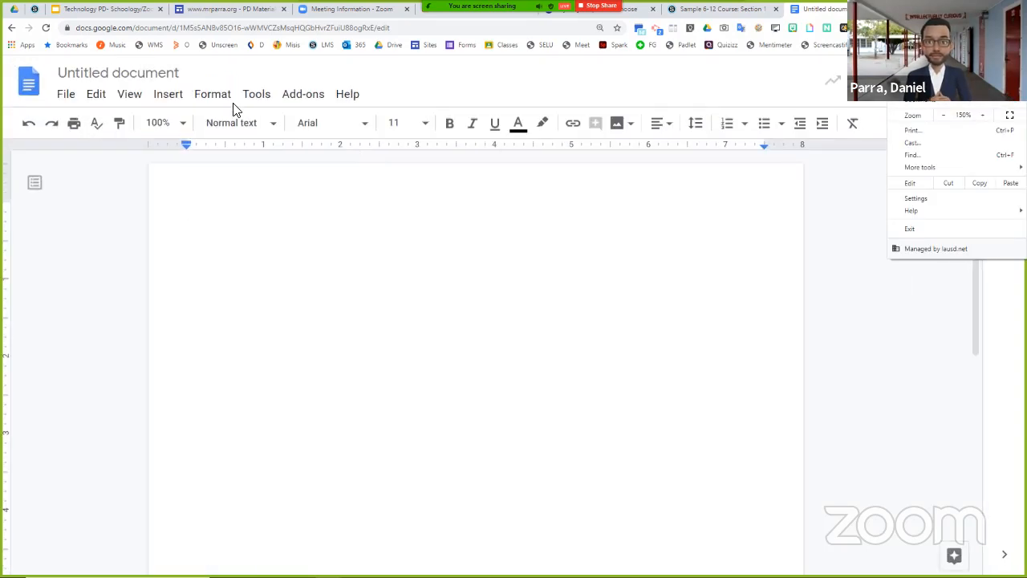
- Search the web for "google classroom" images to insert into the document
click(175, 105)
click(175, 104)
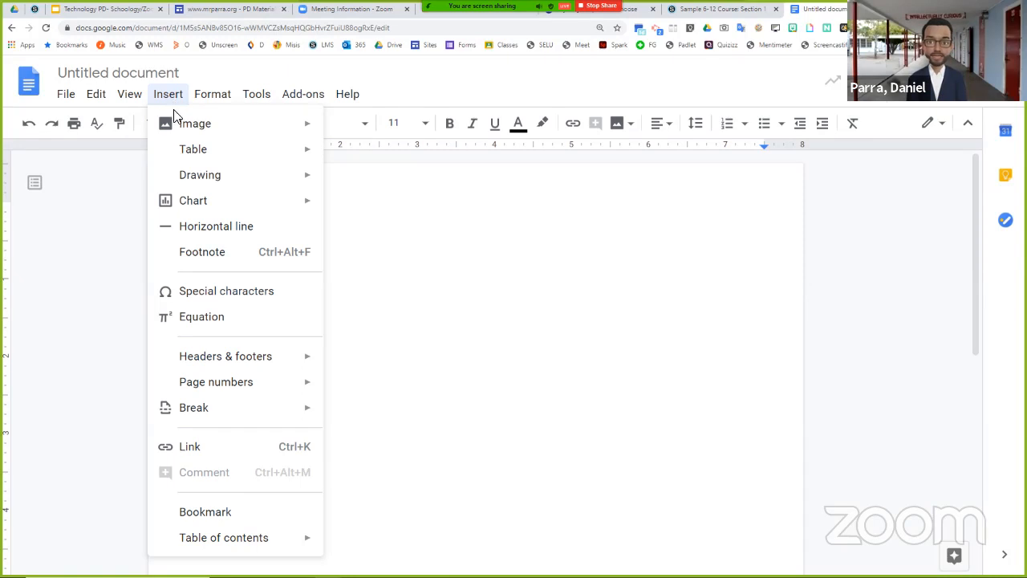
mouse_move(181, 132)
mouse_move(219, 132)
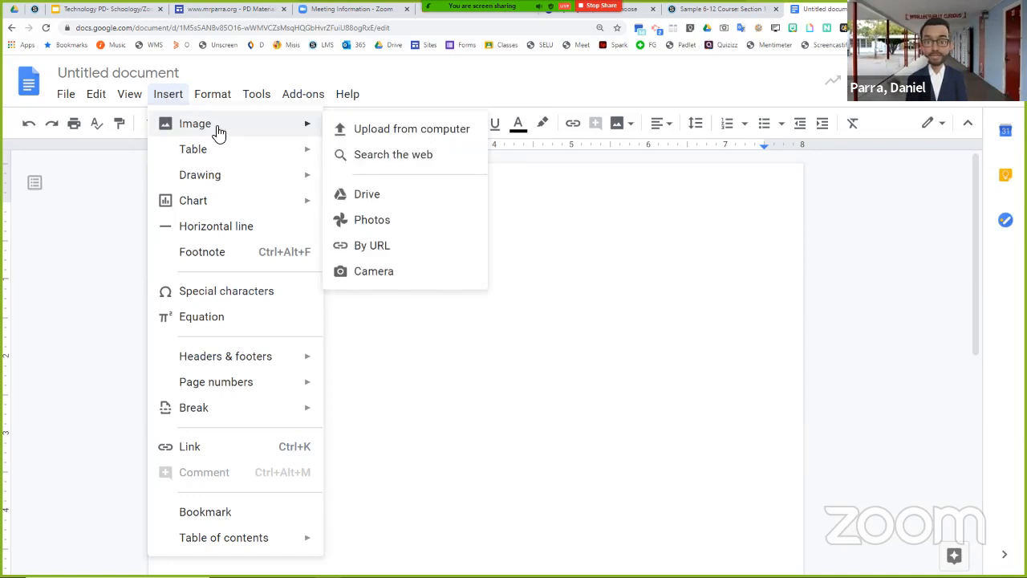
click(357, 159)
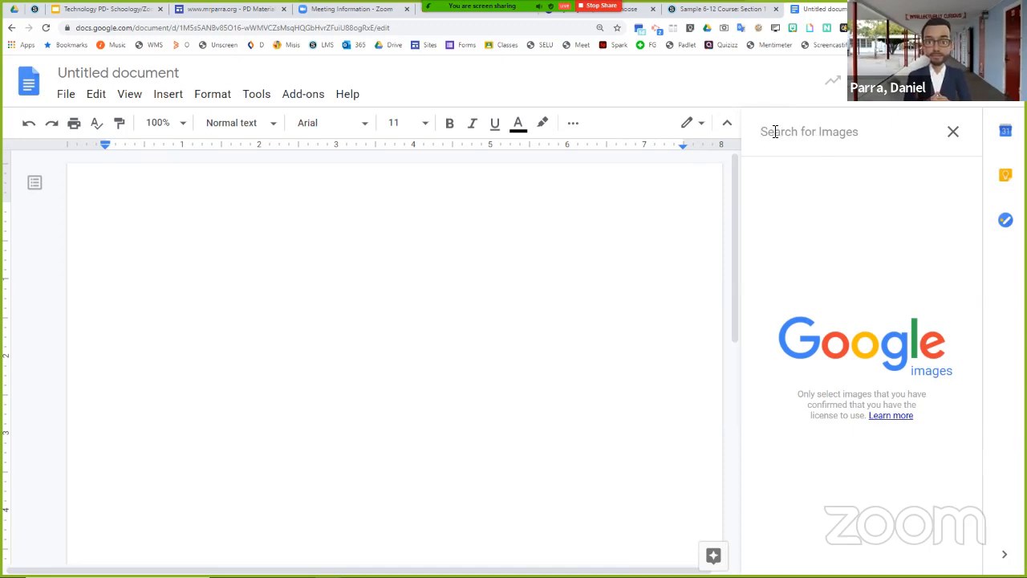
text(go)
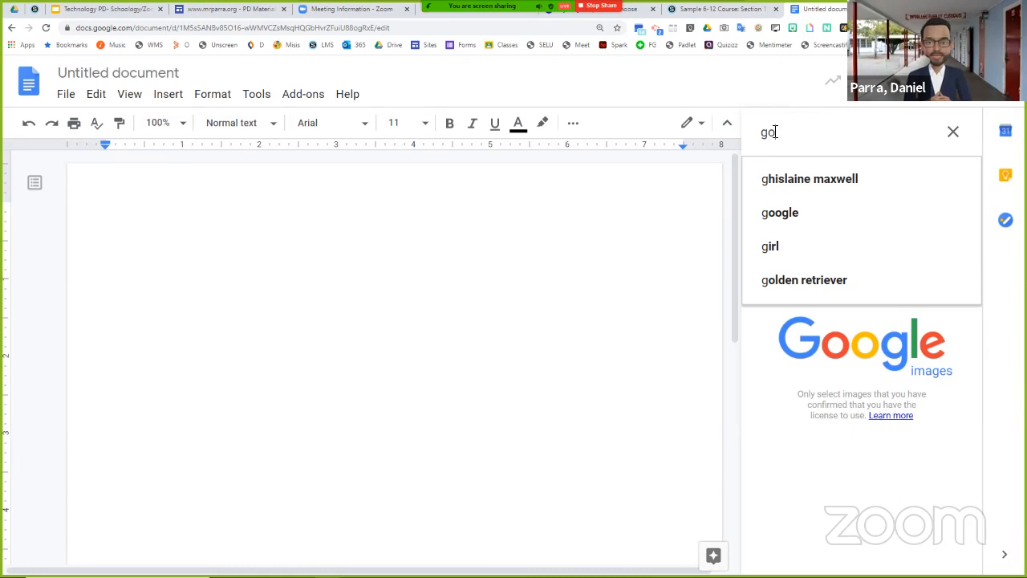
text(ogle cl)
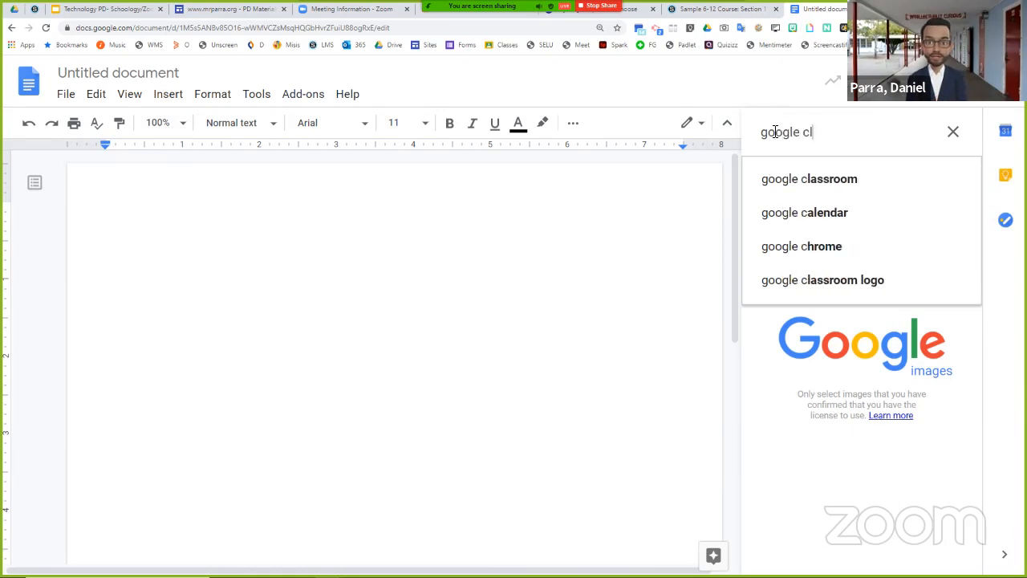
text(assroom)
key(Return)
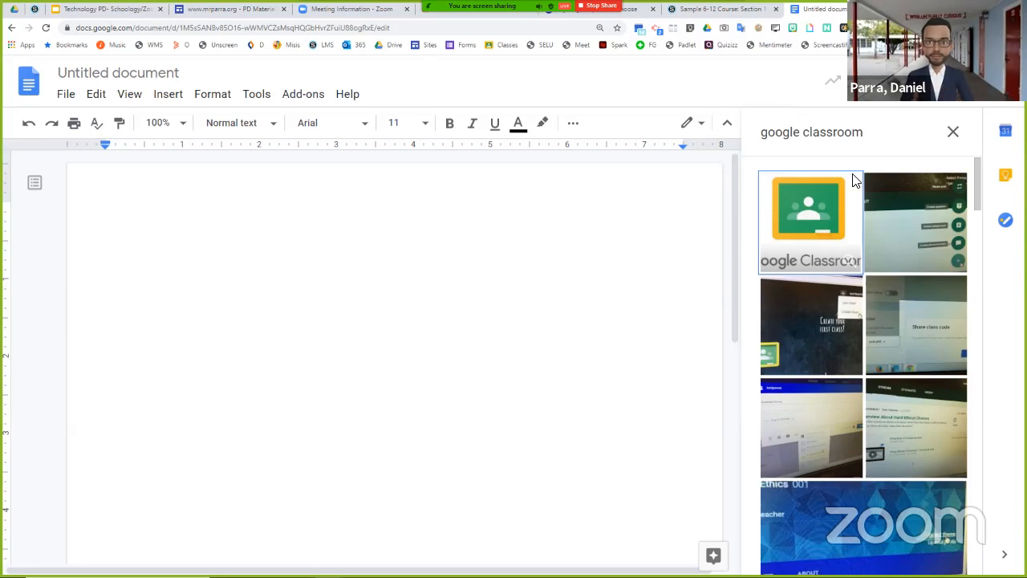
- Insert the Google Classroom logo into the document and shrink it proportionally to about 1.6 inches wide
click(845, 190)
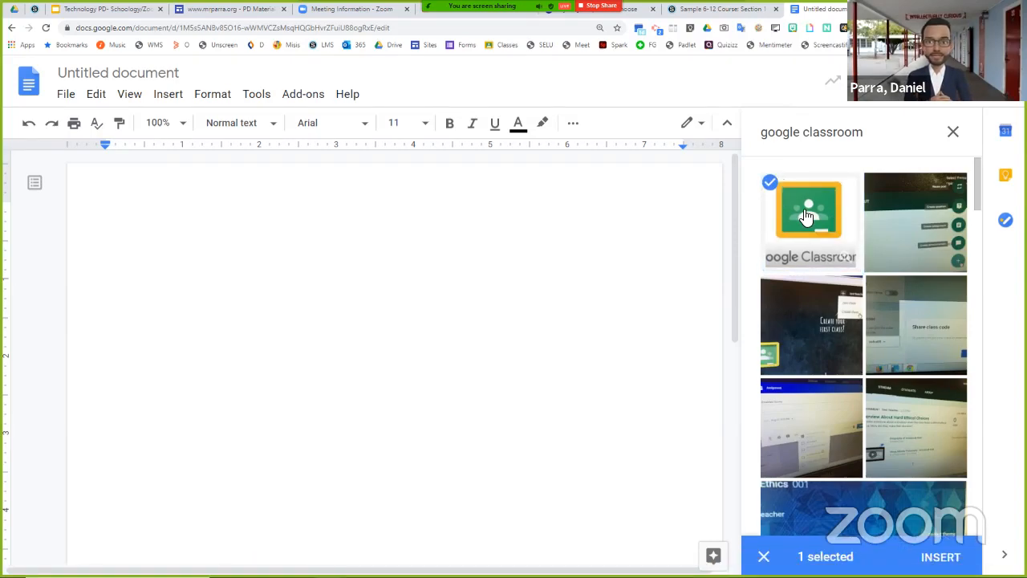
click(941, 553)
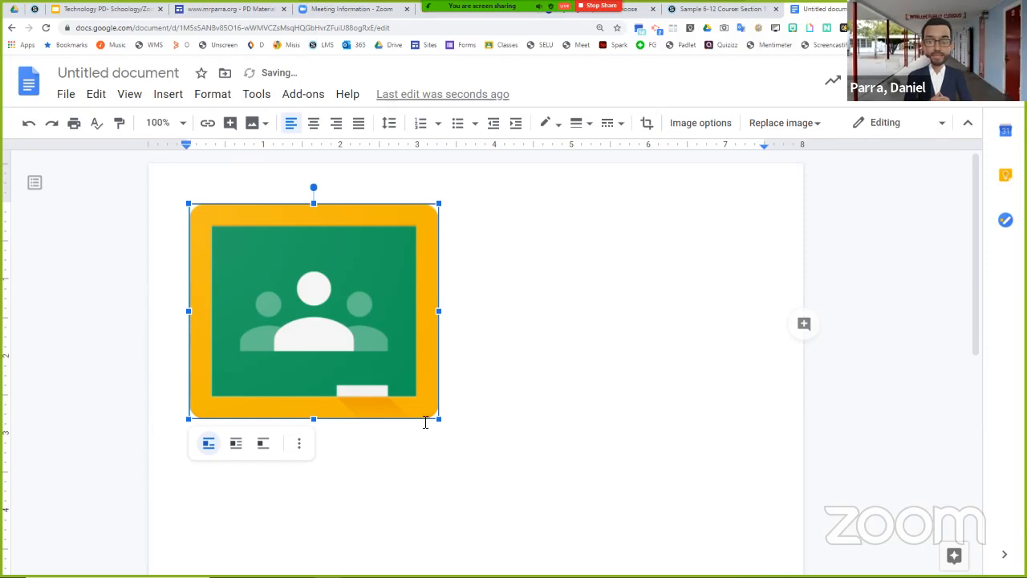
drag(438, 418, 310, 307)
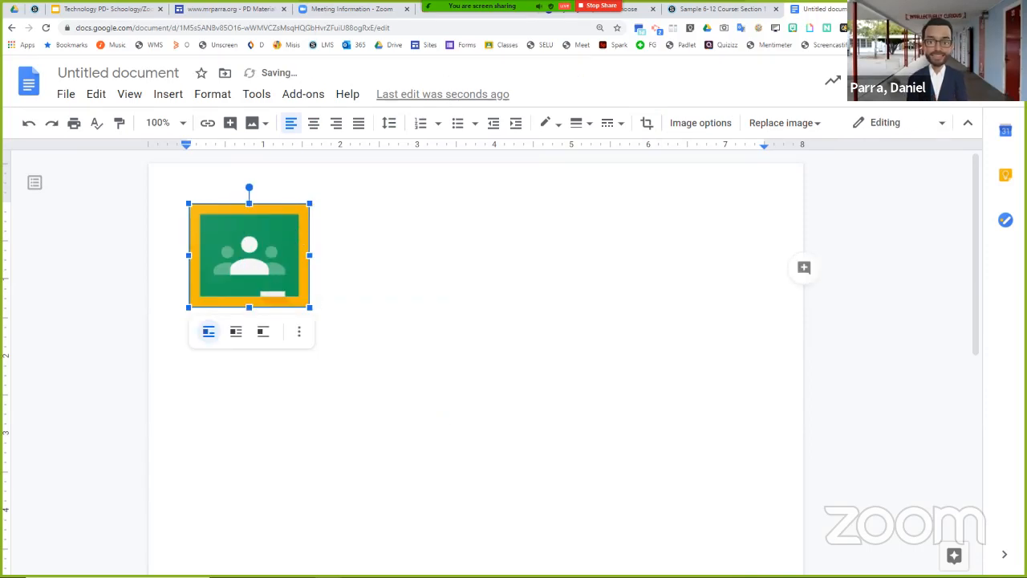
key(ctrl+t)
text(cl)
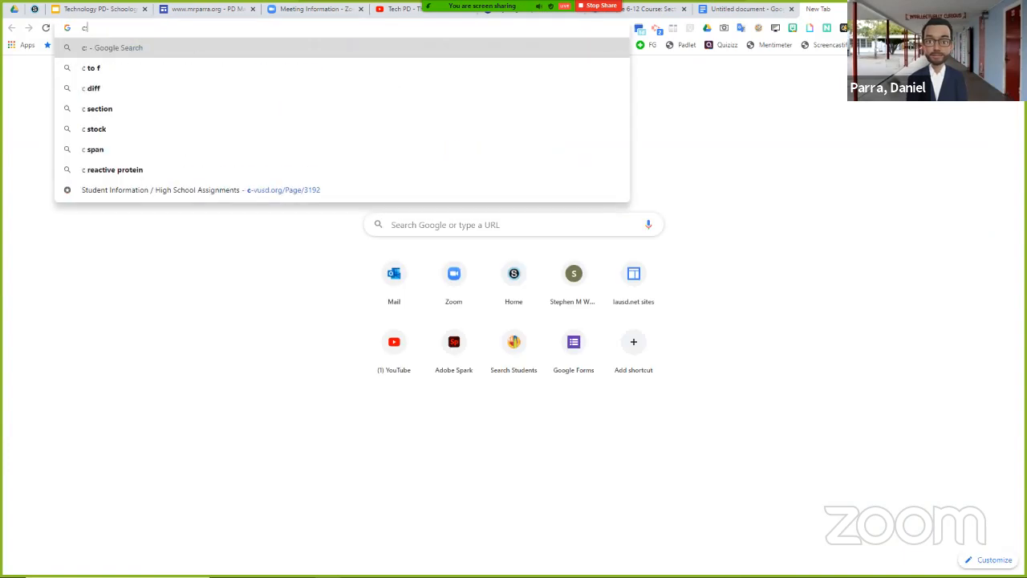
text(a)
key(Return)
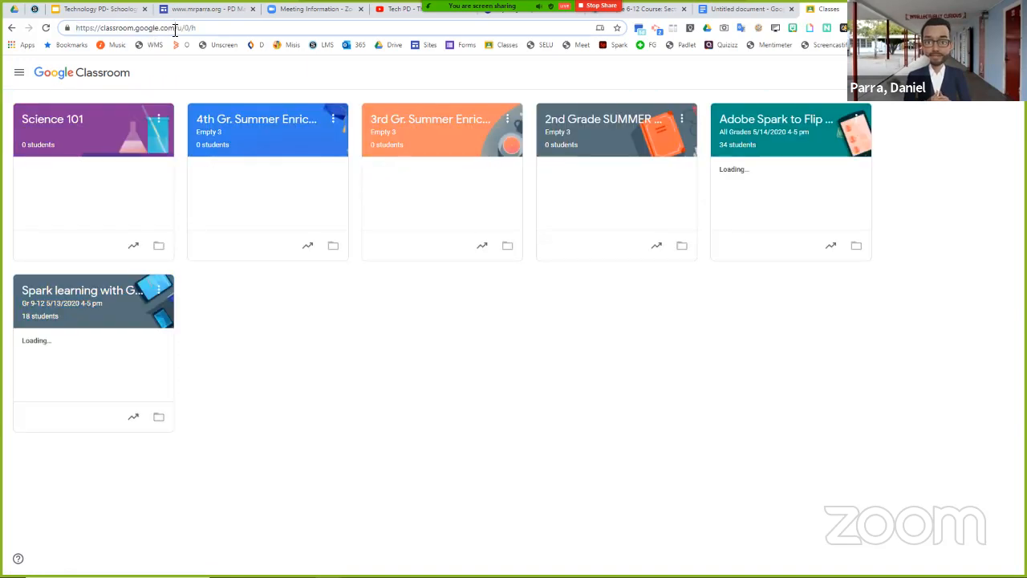
drag(174, 28, 77, 28)
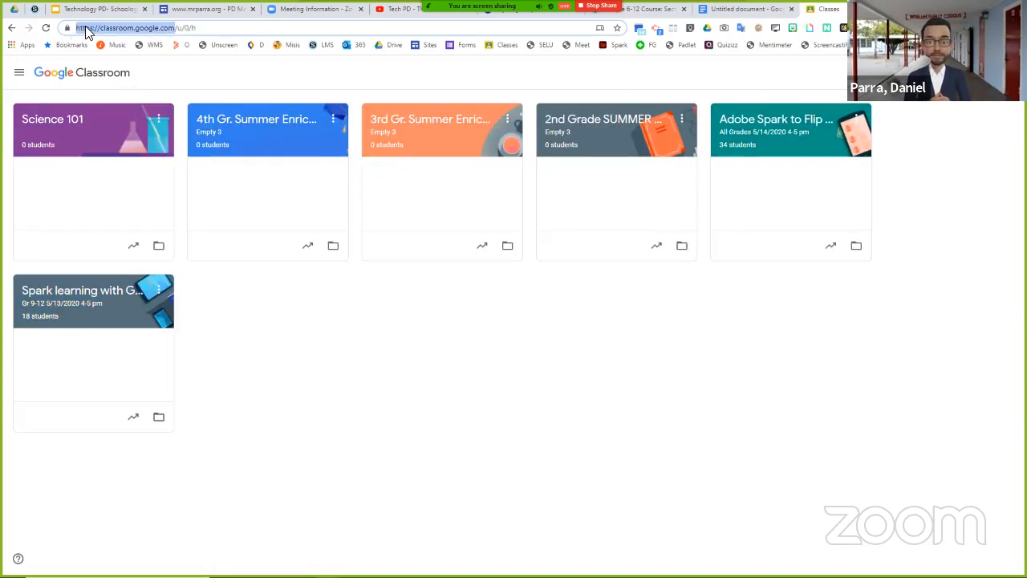
right_click(86, 29)
click(106, 101)
click(106, 100)
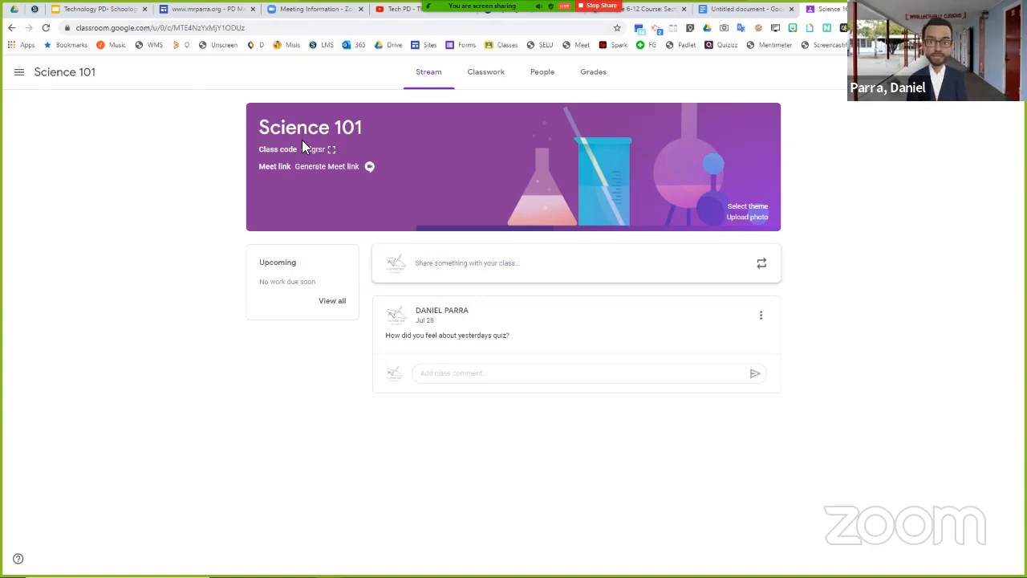
click(11, 28)
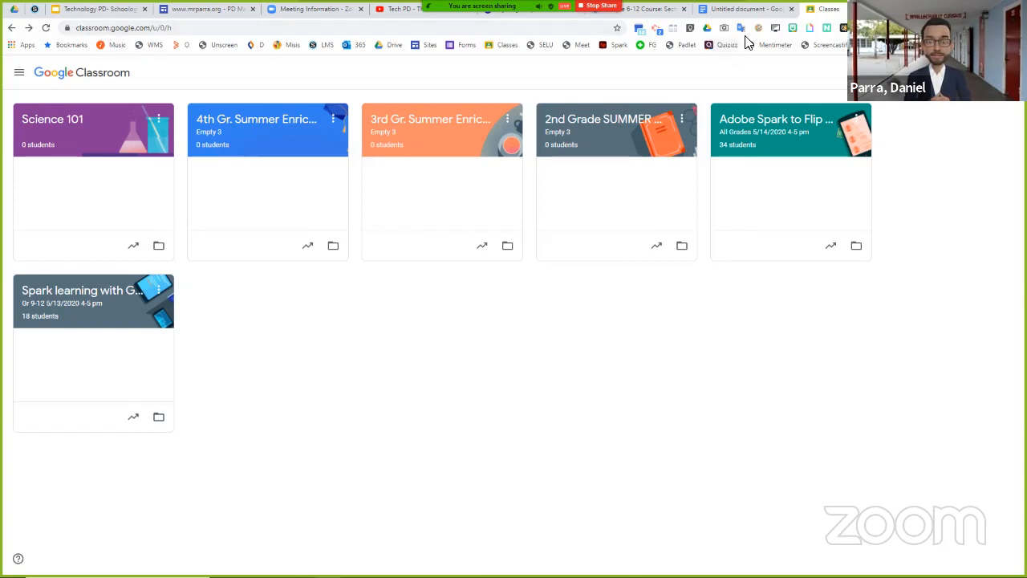
click(744, 11)
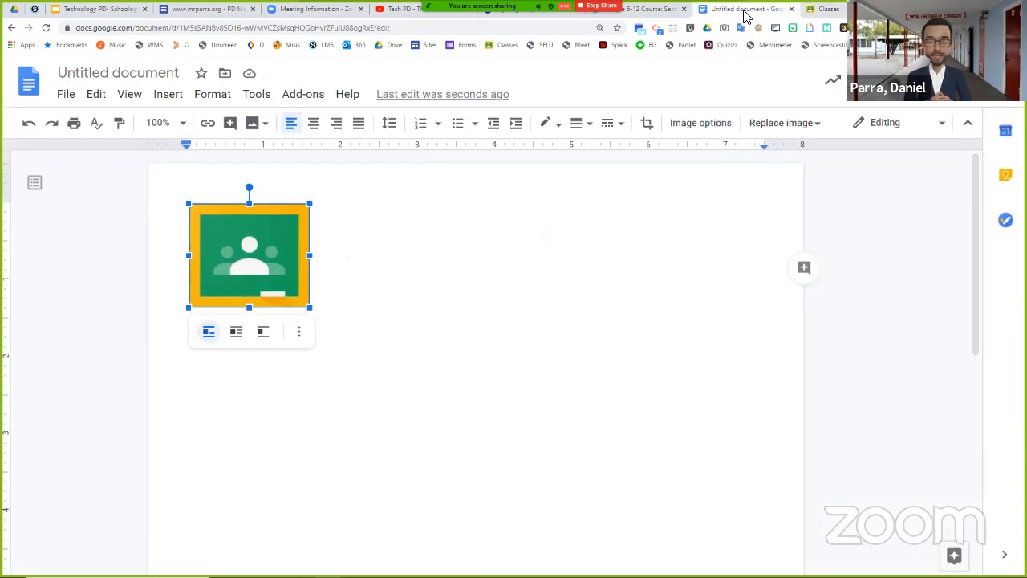
right_click(247, 253)
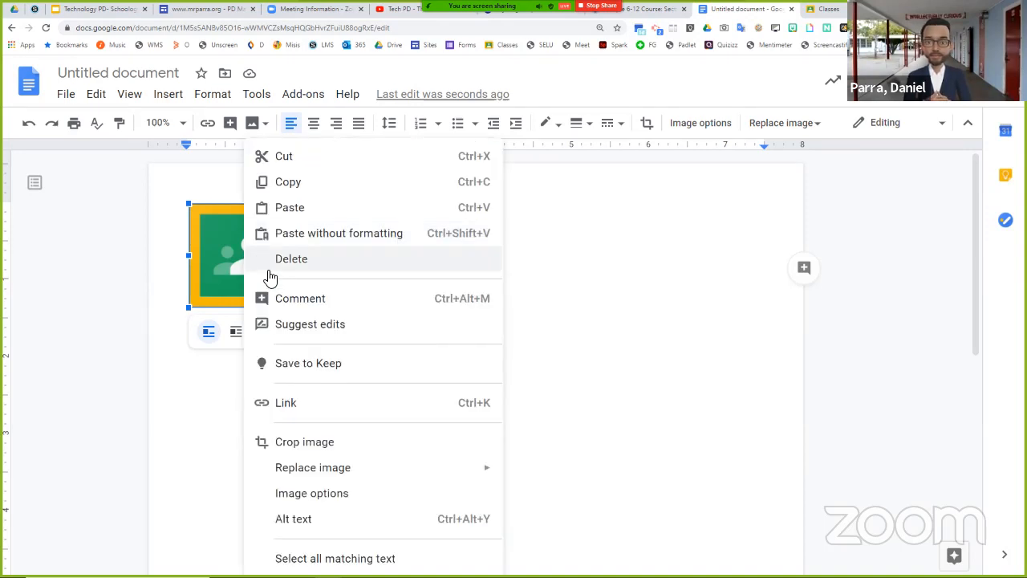
click(286, 402)
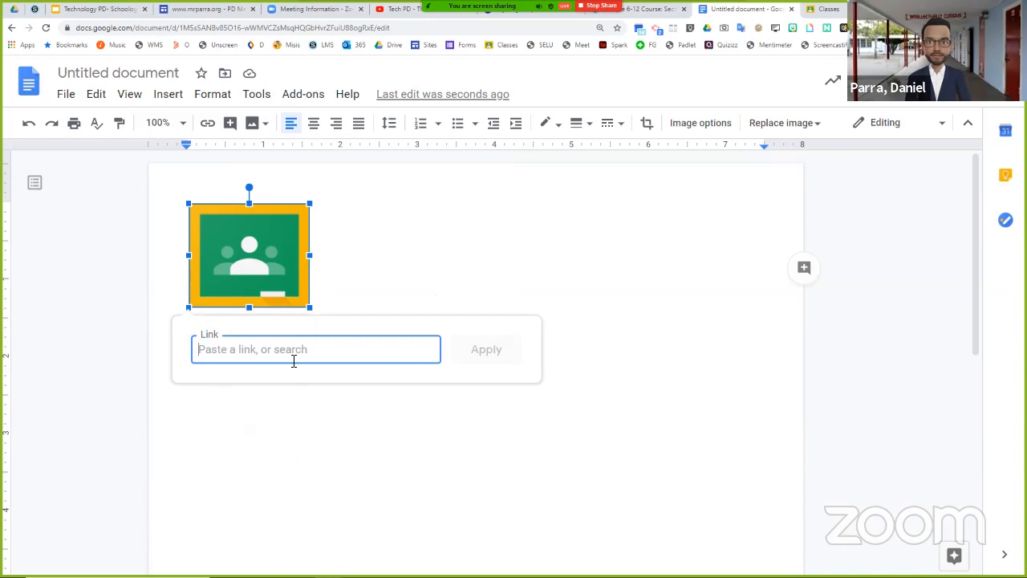
right_click(227, 354)
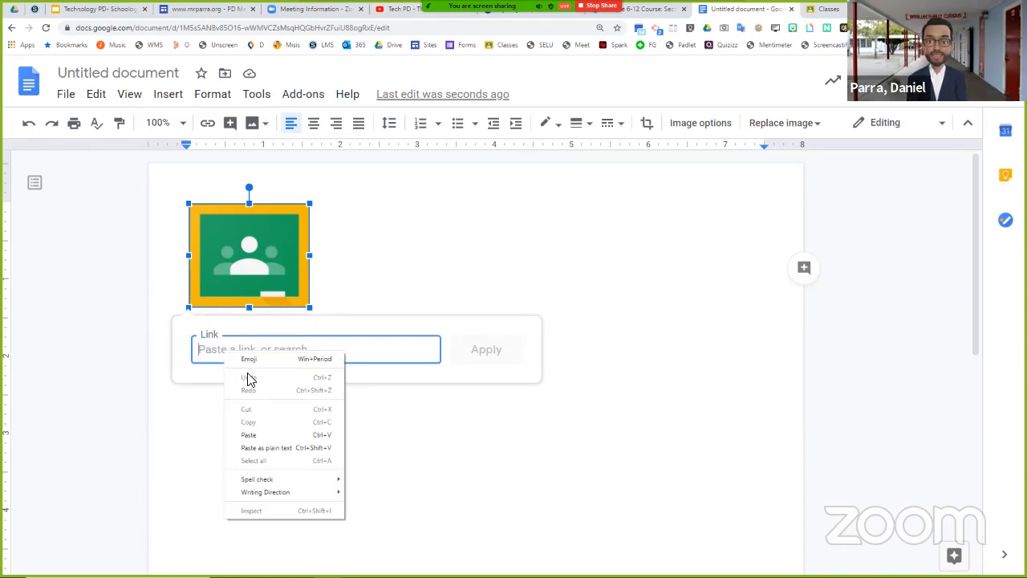
click(250, 435)
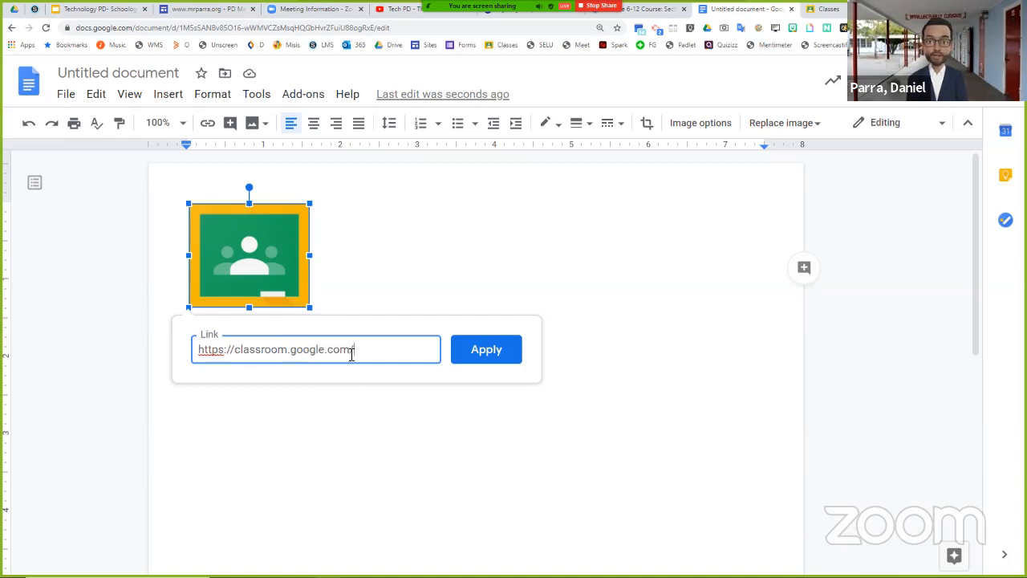
click(513, 358)
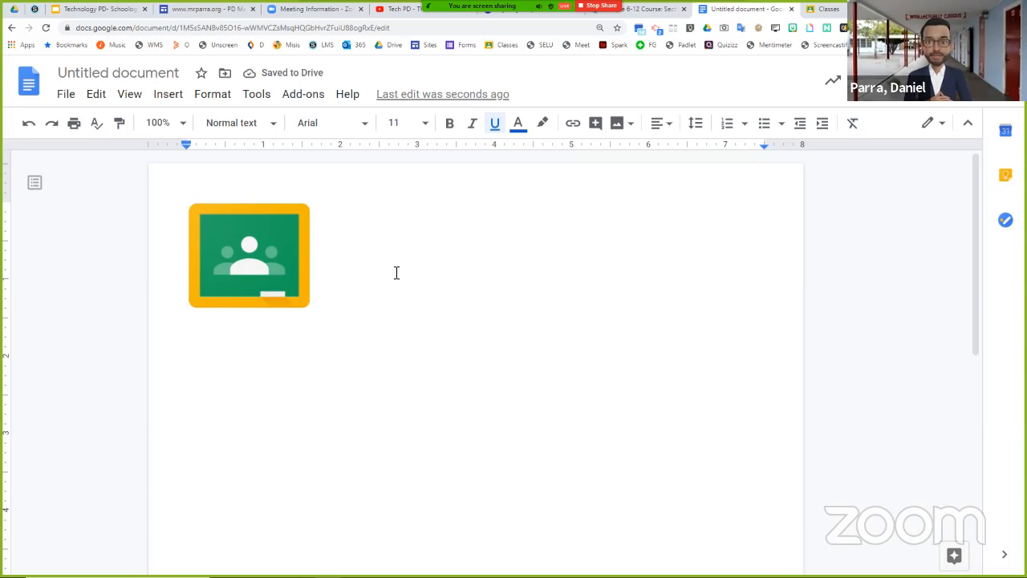
- Check the link on the Google Classroom logo and copy the linked image
click(257, 253)
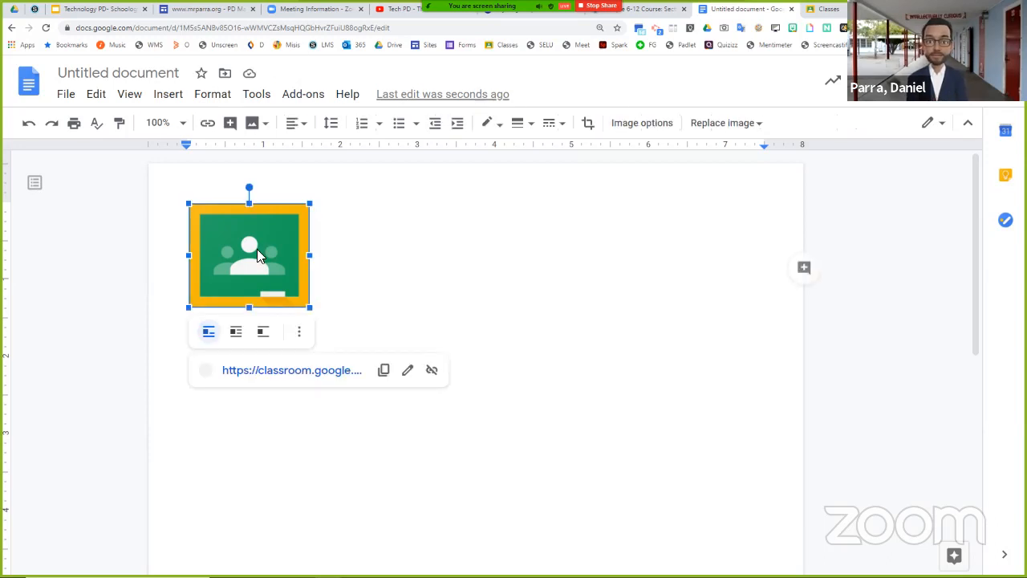
right_click(257, 254)
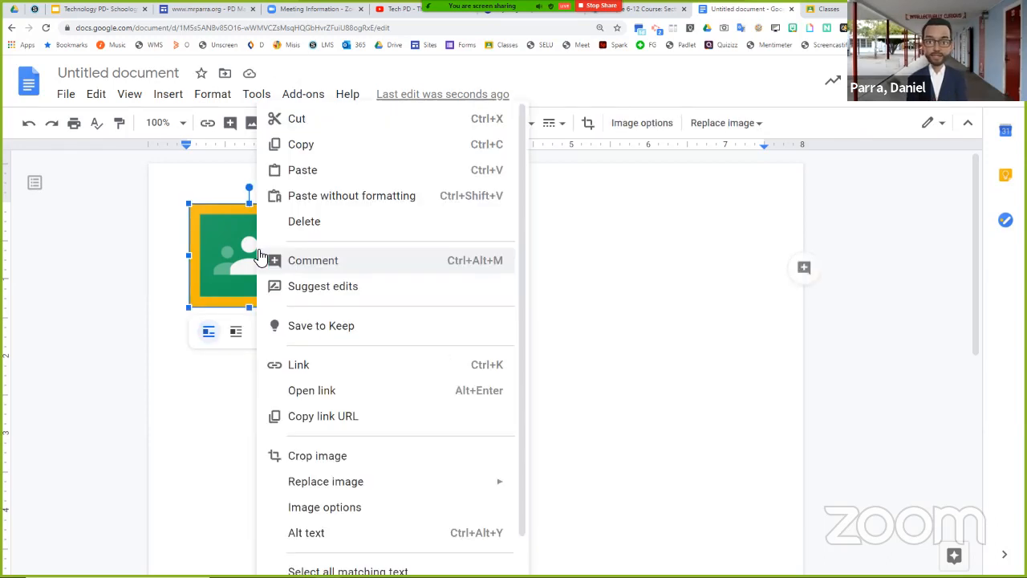
click(294, 153)
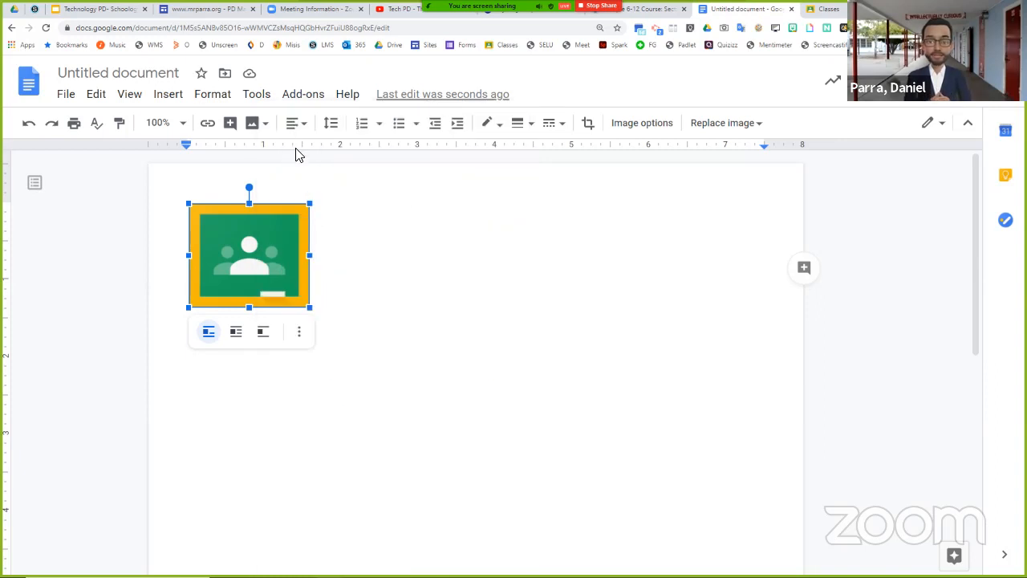
- Switch to the Sample 6-12 Course in Schoology and paste the linked Google Classroom logo into a new course update
click(642, 10)
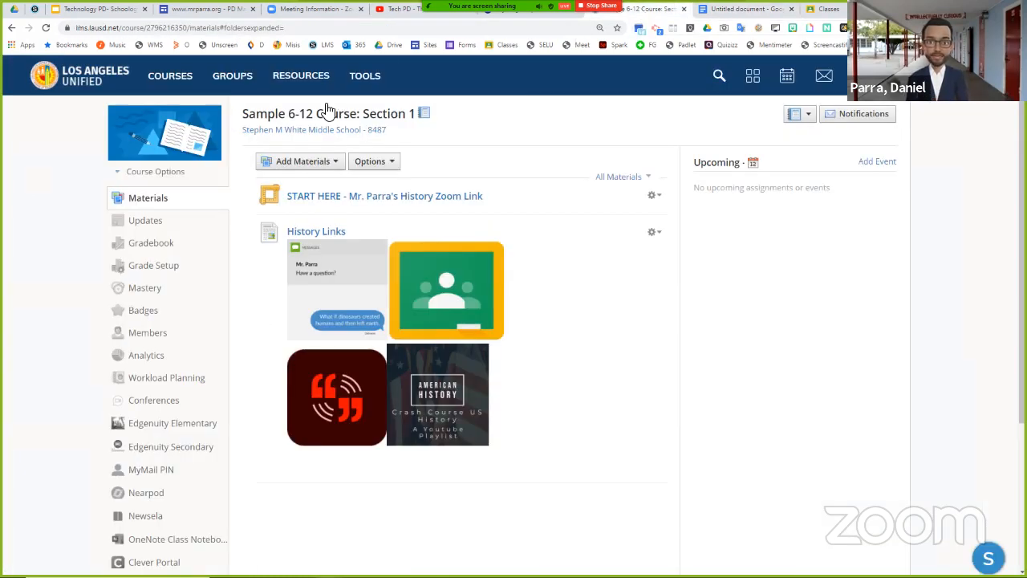
click(157, 228)
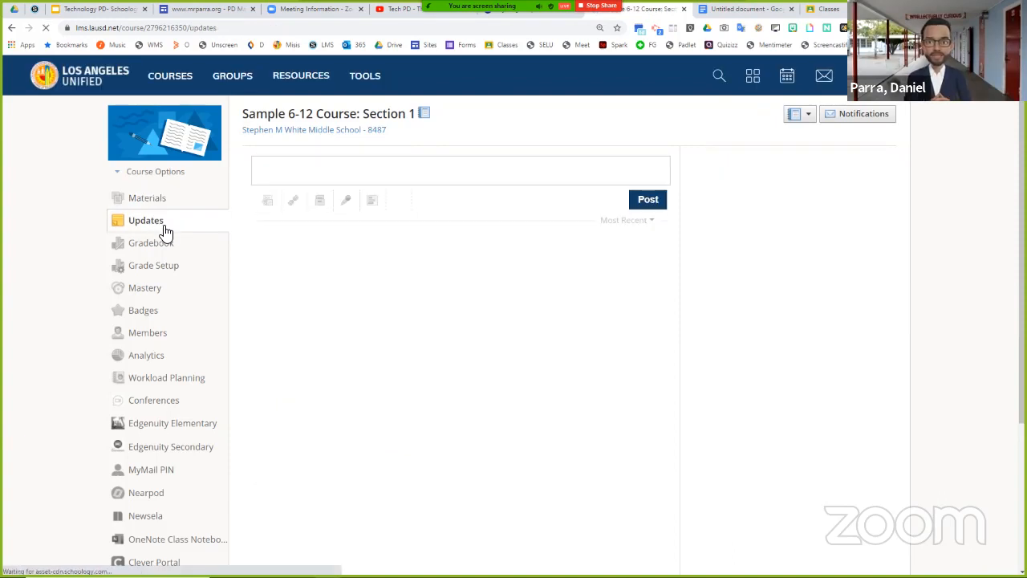
click(288, 197)
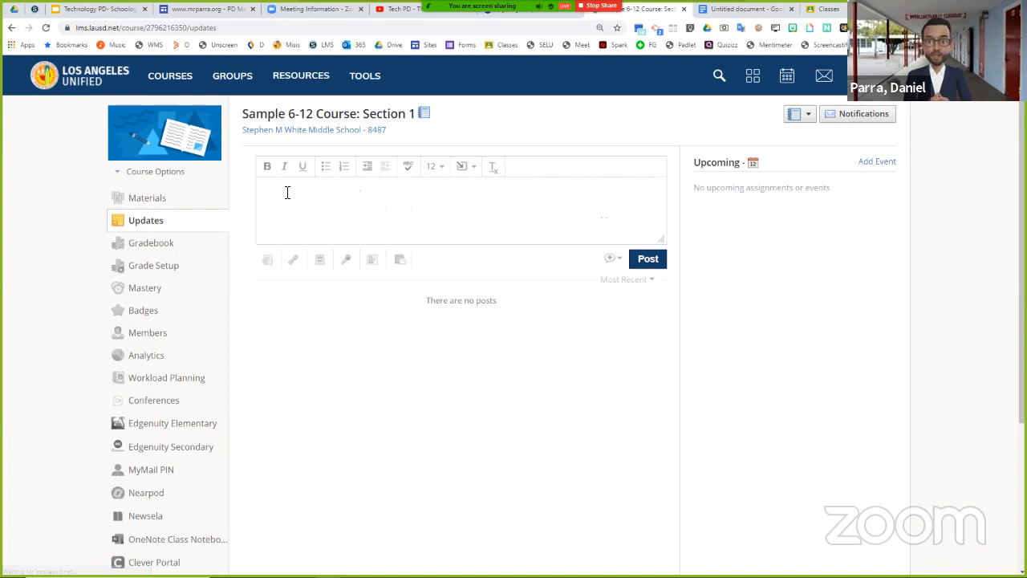
click(289, 194)
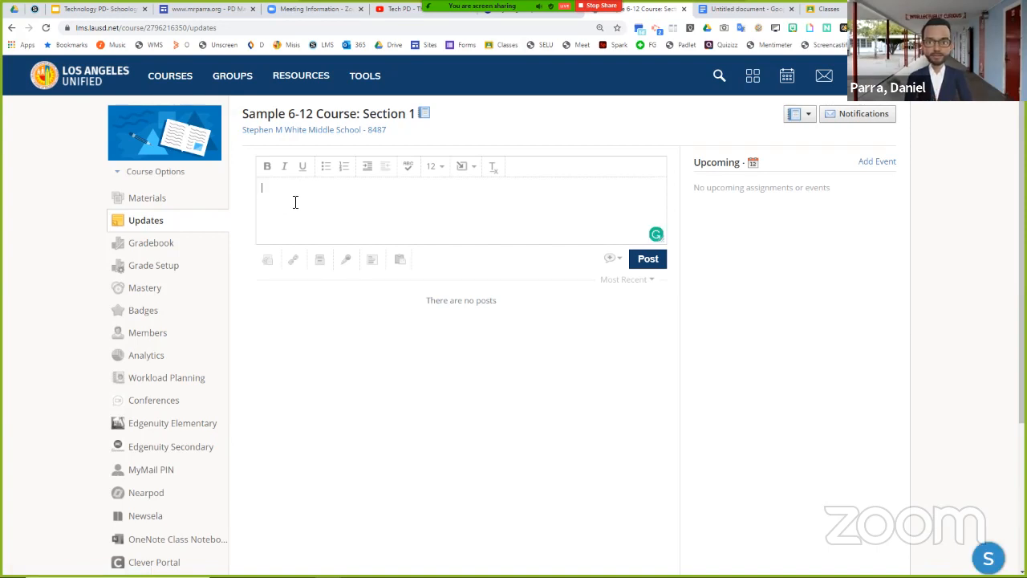
right_click(295, 203)
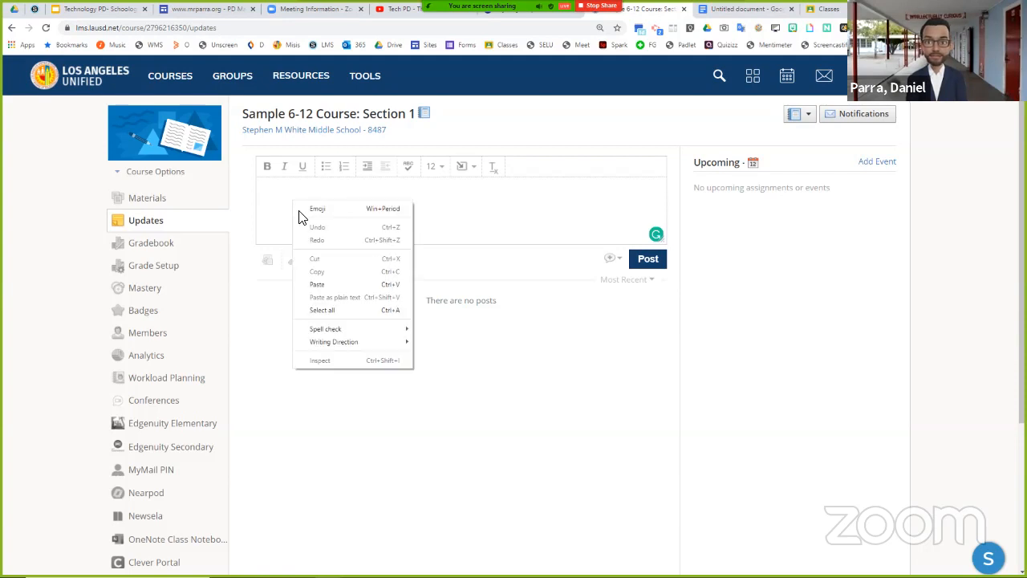
click(321, 281)
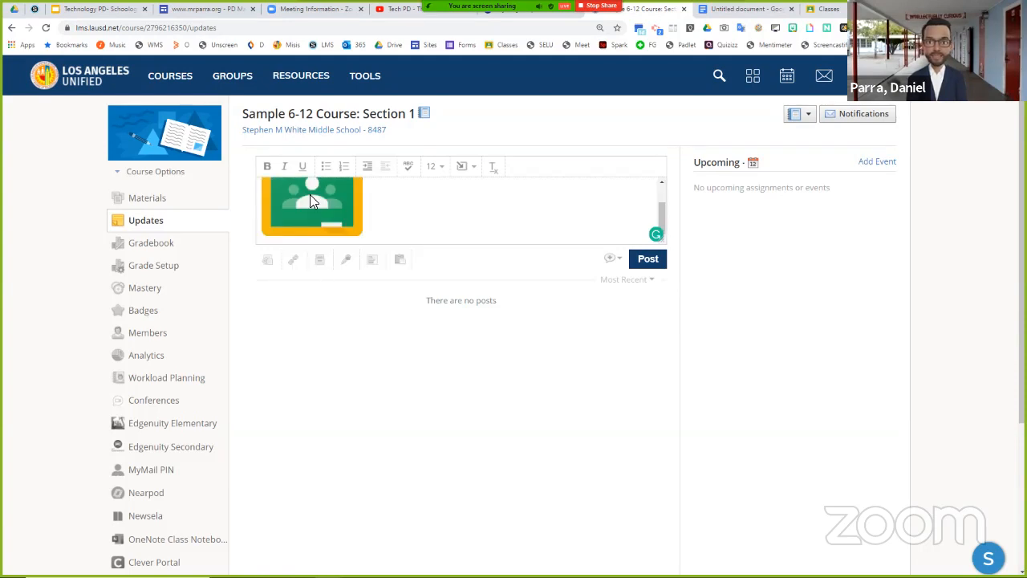
- Mark the update with the Google Classroom logo as an announcement and post it to the course
click(614, 264)
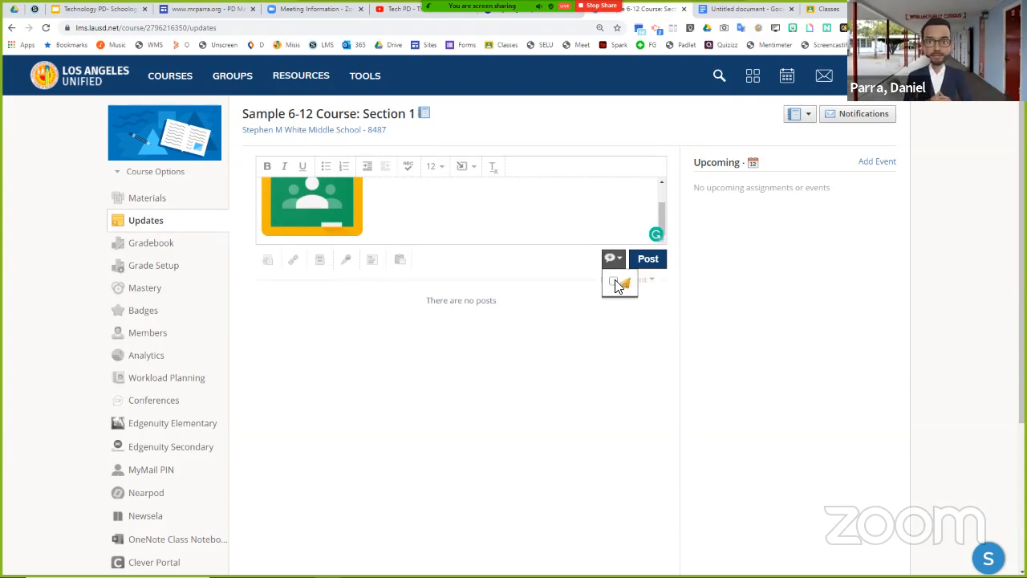
click(612, 284)
click(654, 265)
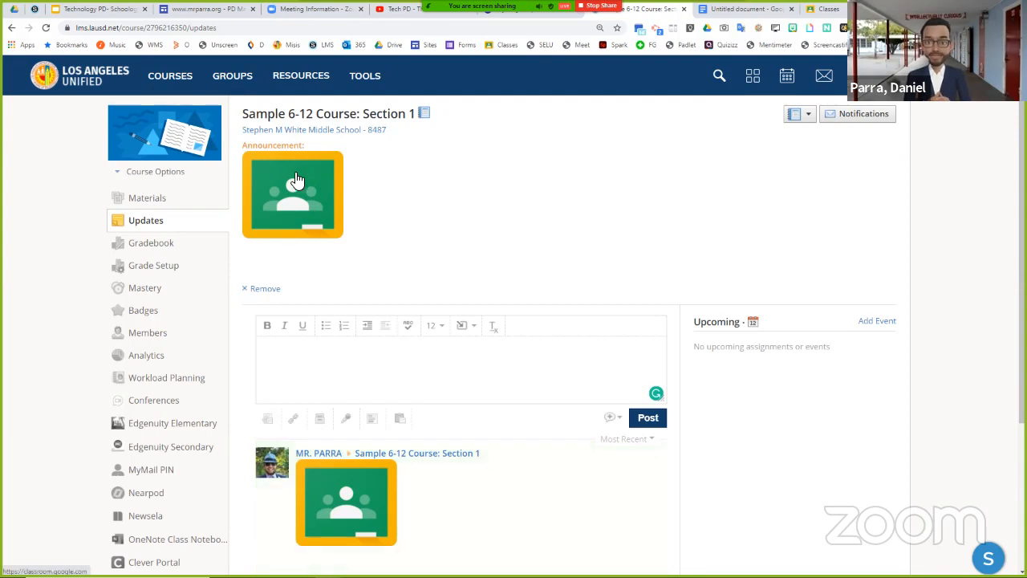
- Reopen the Sample 6-12 Course materials and test the announcement's logo link, closing the Google Classroom page it opens
click(164, 198)
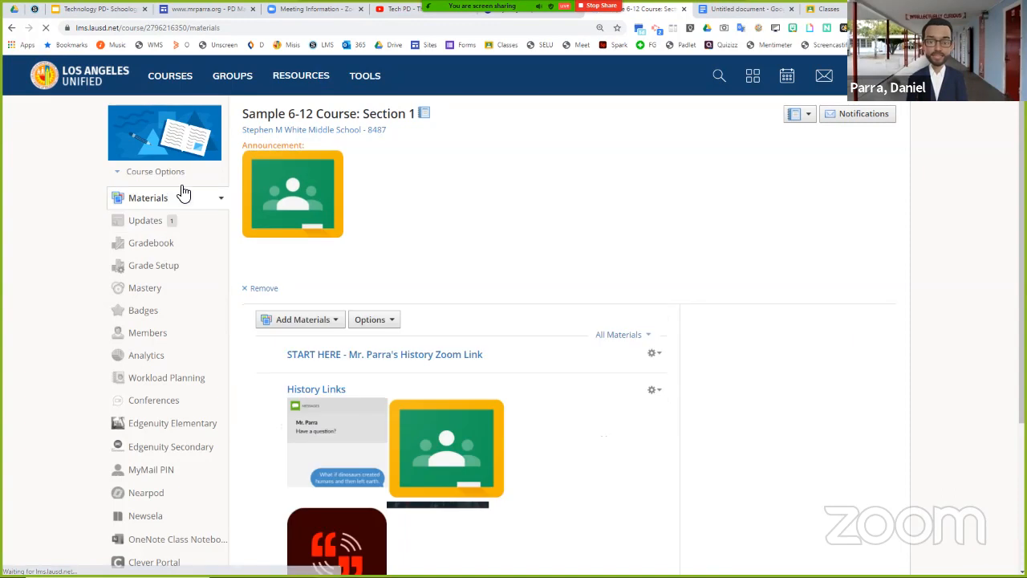
click(179, 76)
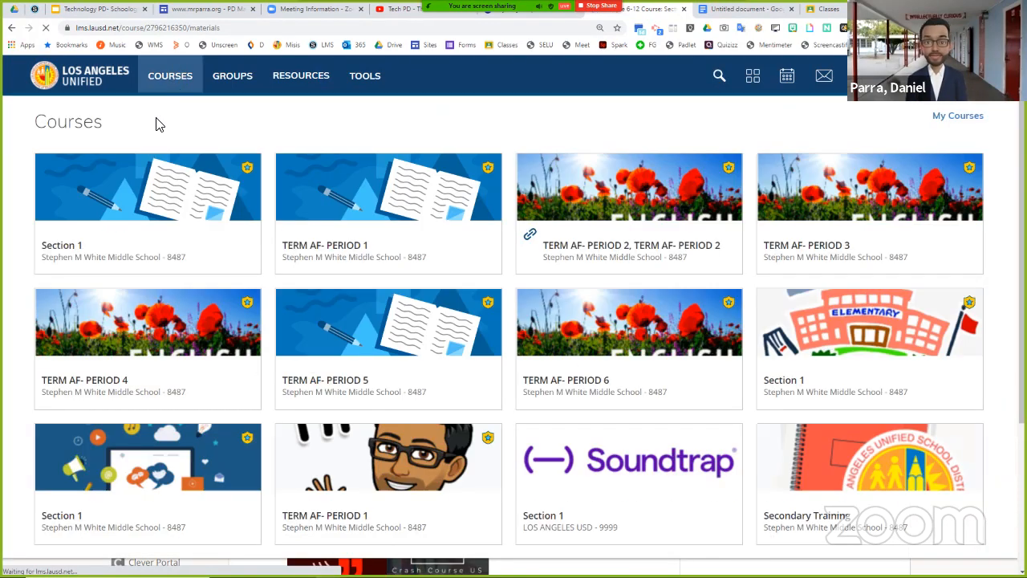
click(146, 176)
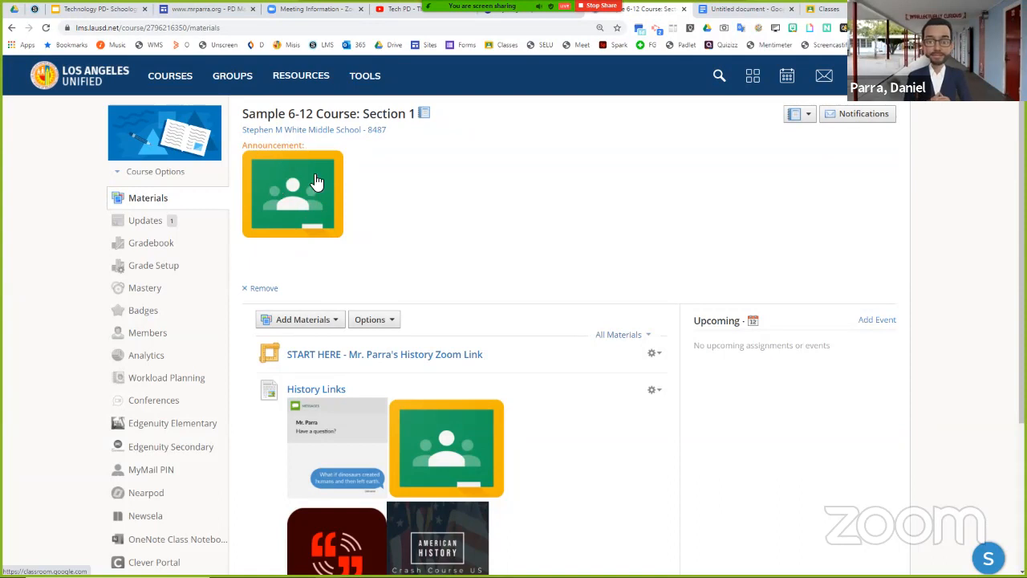
click(286, 195)
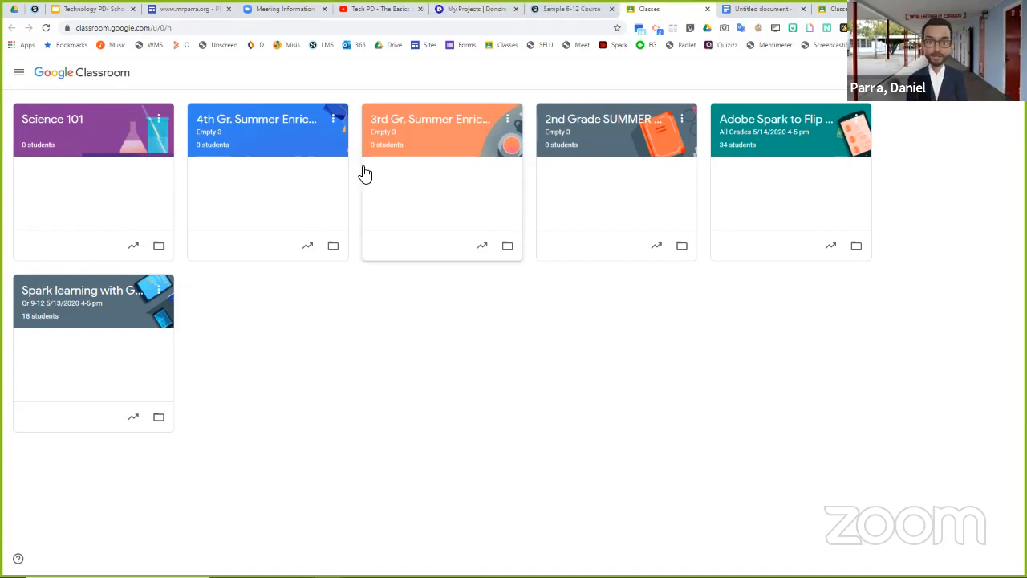
click(706, 8)
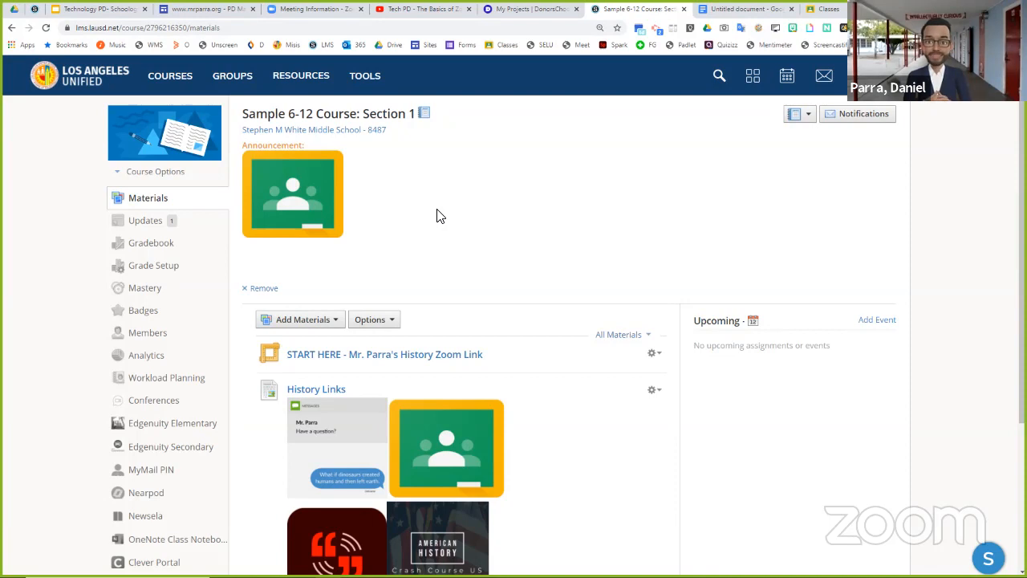
- Find a colleague by last name in the Stephen M White Middle School list and add them to the course members
click(171, 337)
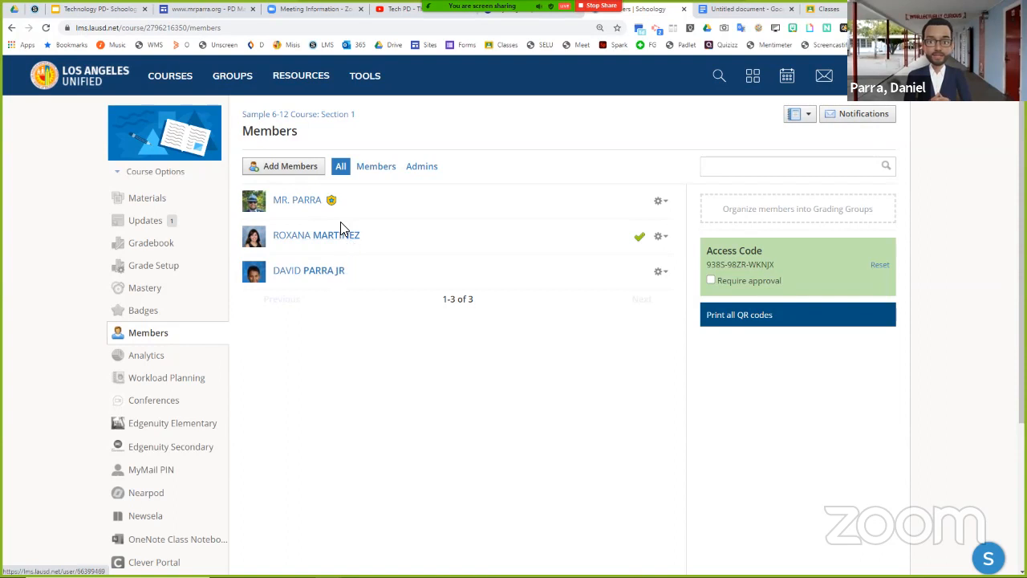
click(296, 166)
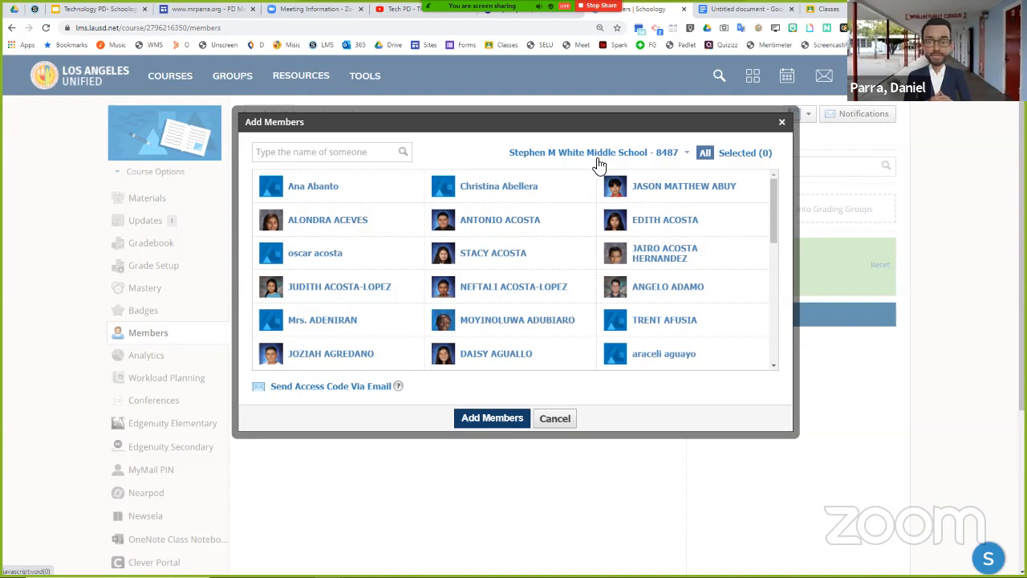
click(551, 153)
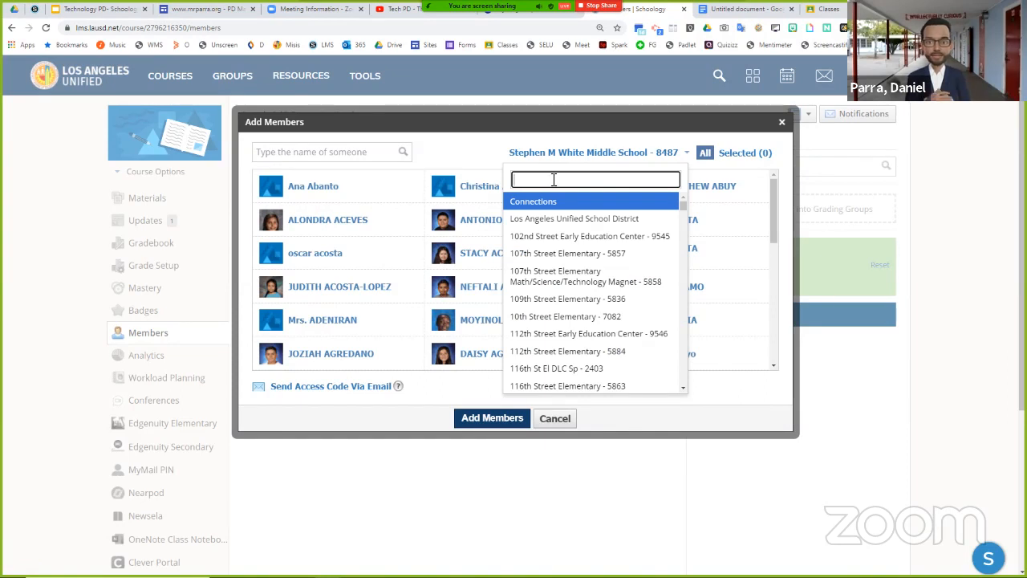
click(506, 158)
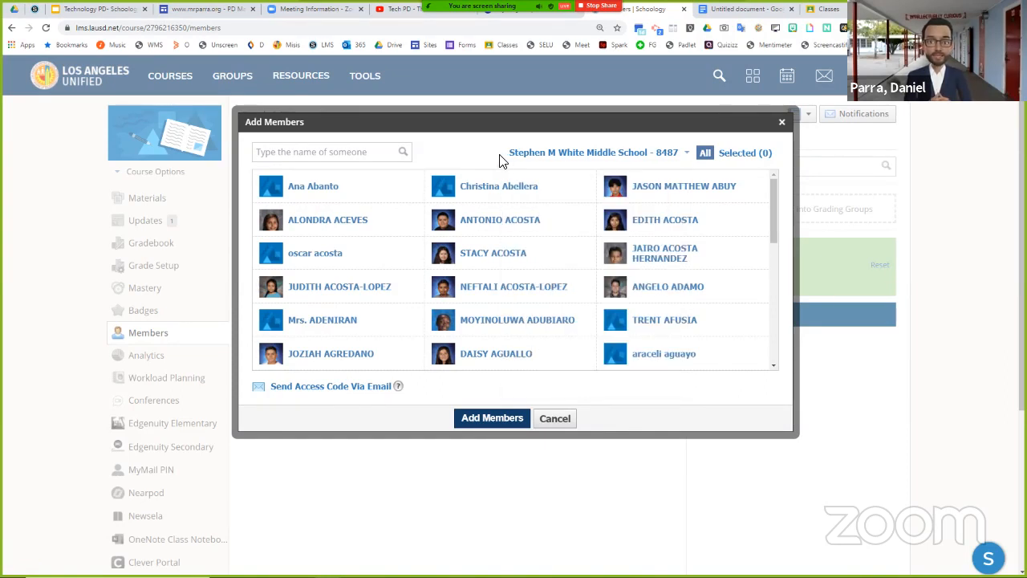
click(318, 155)
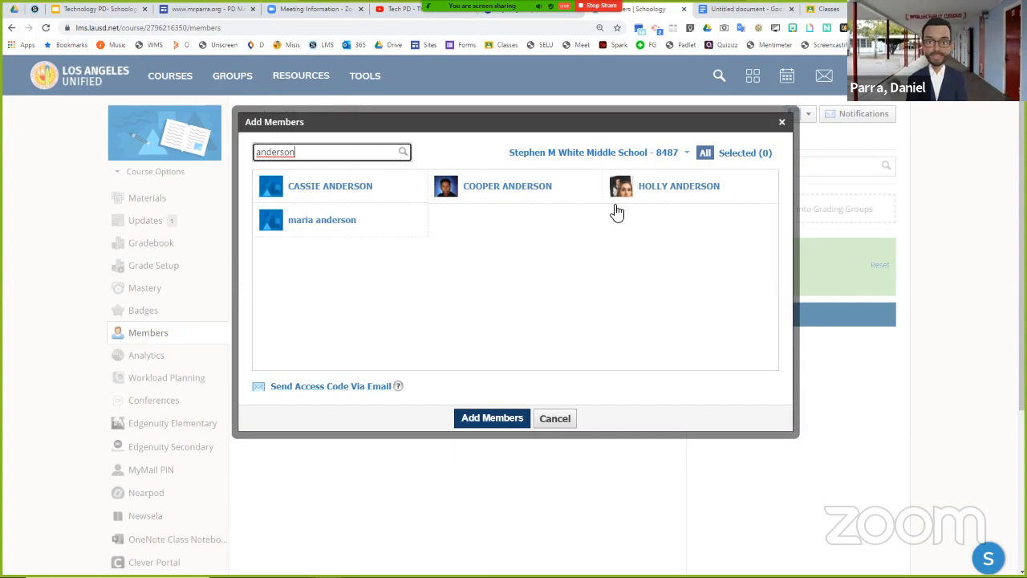
click(727, 196)
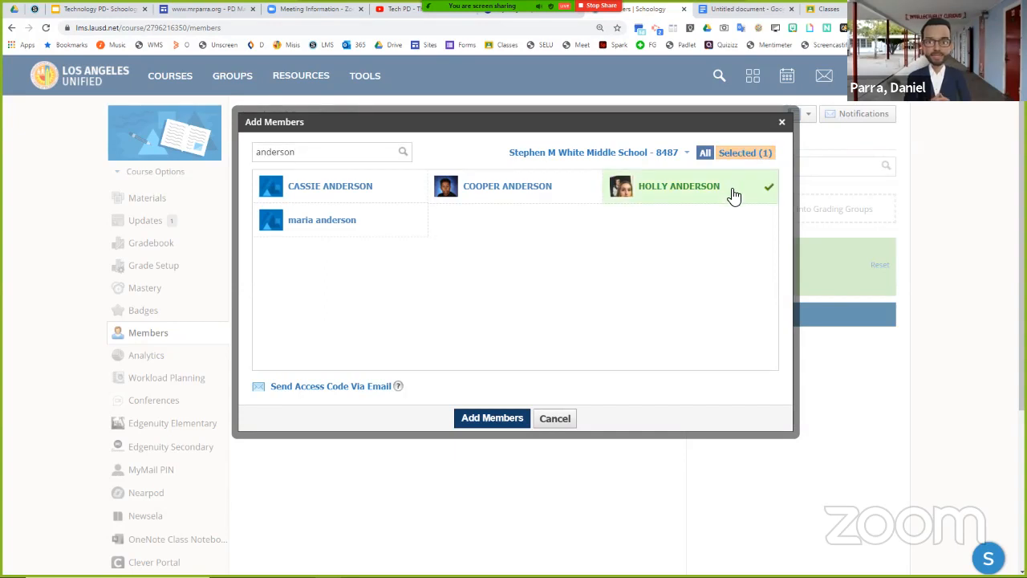
click(492, 417)
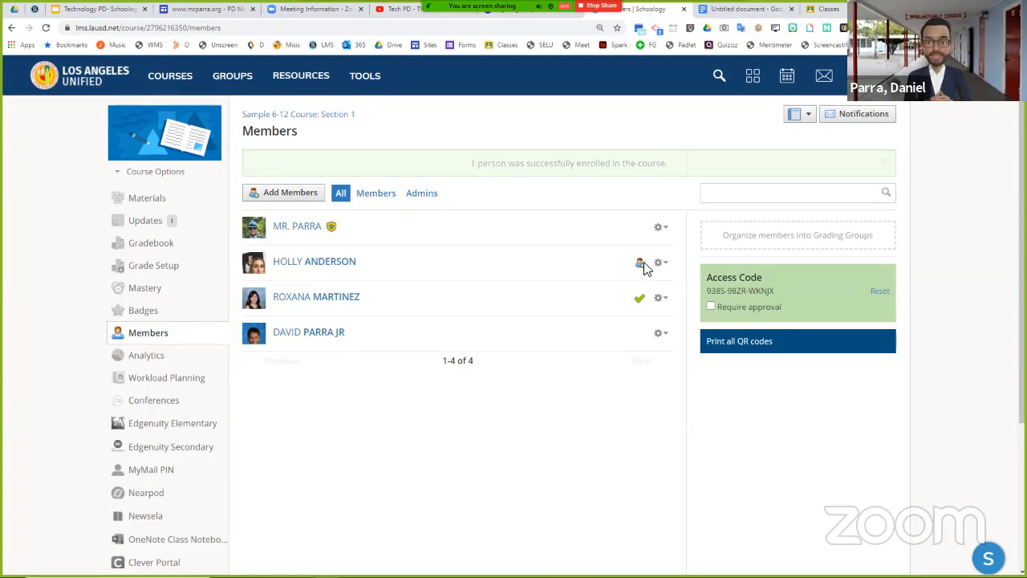
- Make the newly added course member an admin of the course
click(662, 241)
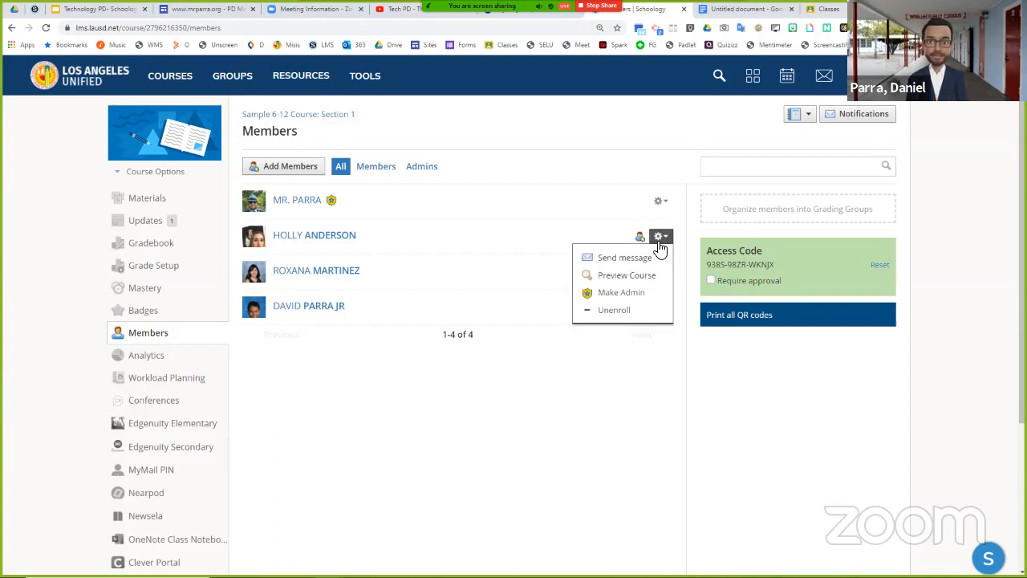
click(616, 297)
click(491, 243)
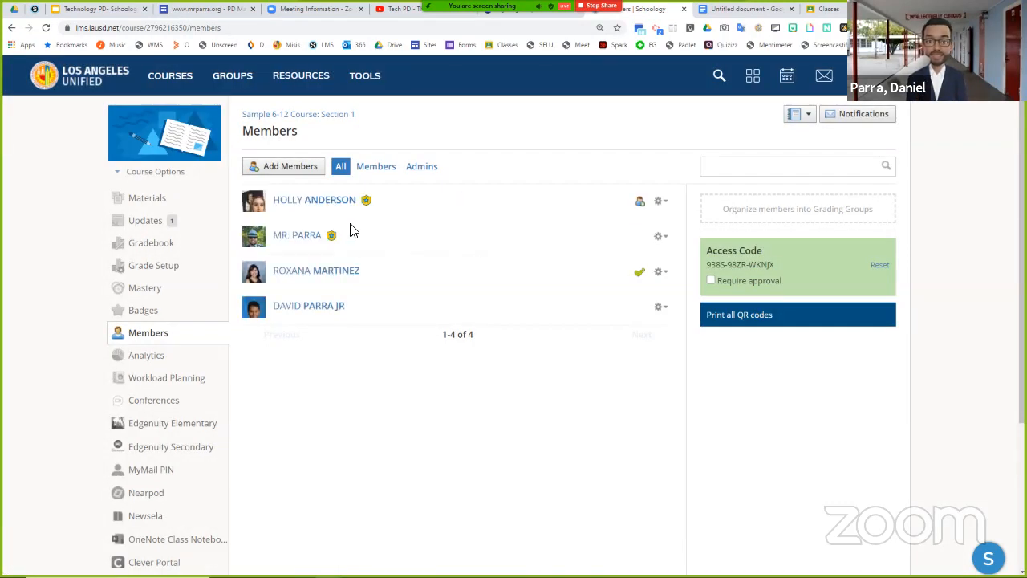
- Look through the course's materials, updates, gradebook and members pages, ending on the materials page
click(156, 204)
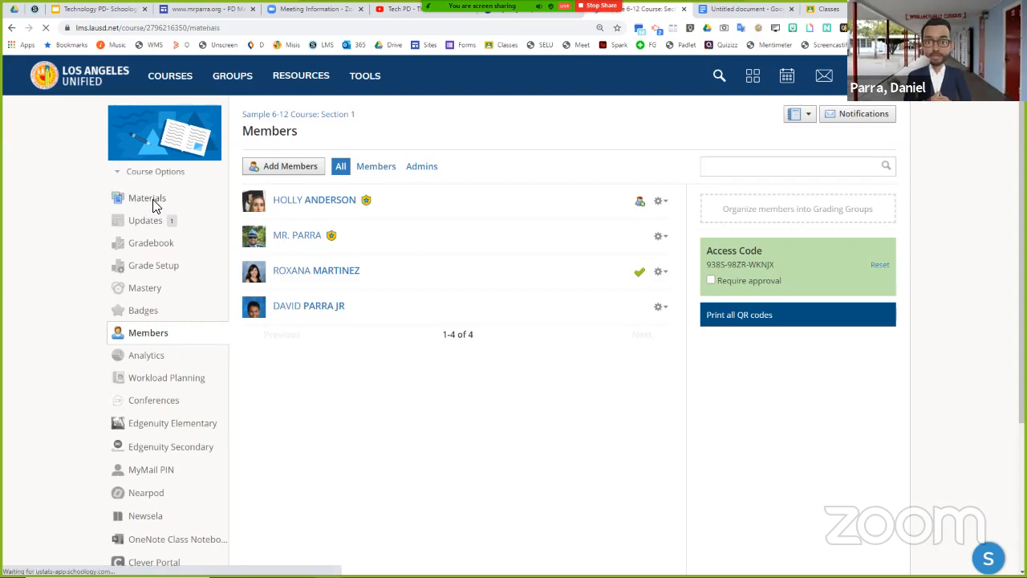
click(147, 224)
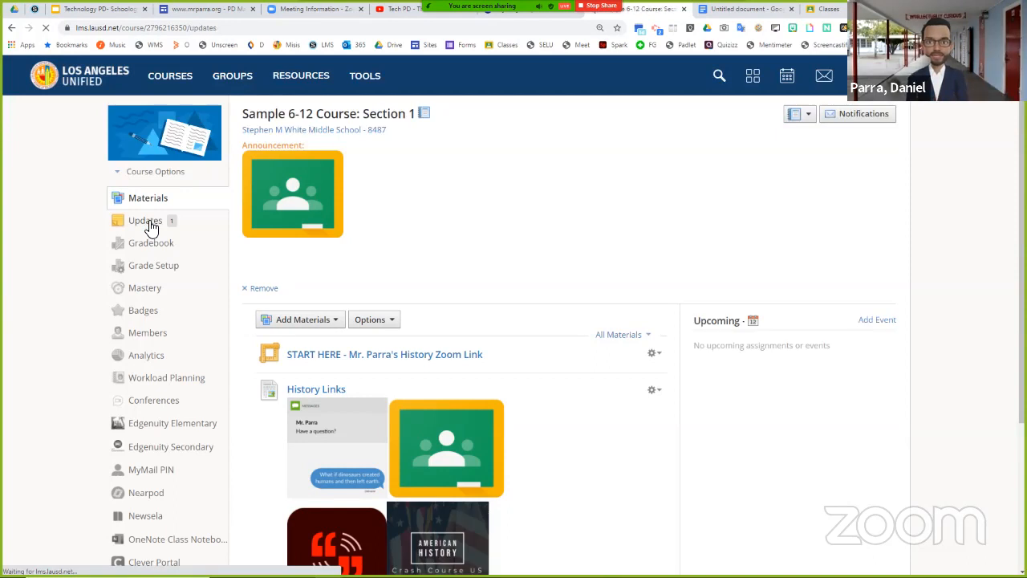
click(156, 244)
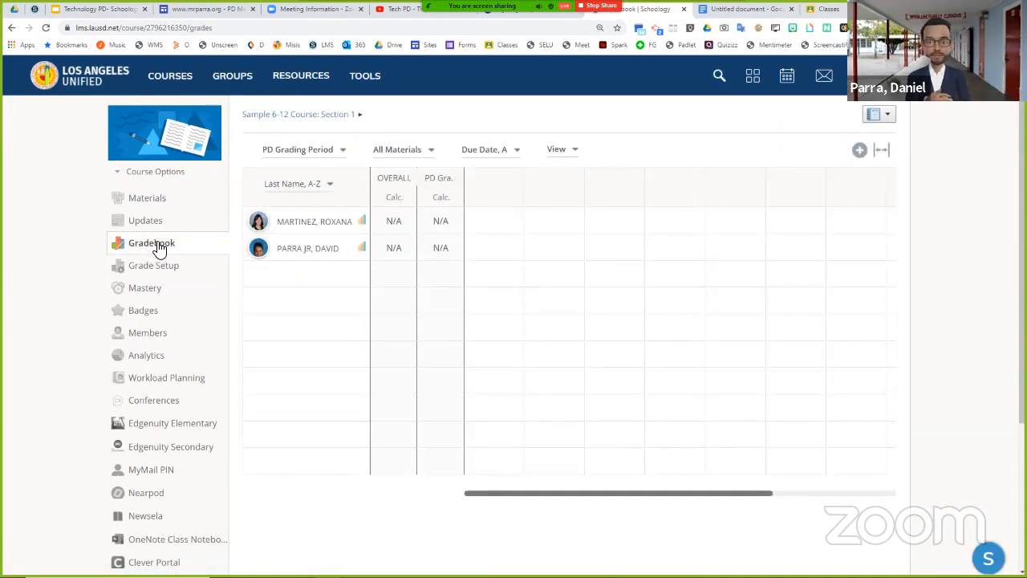
click(151, 333)
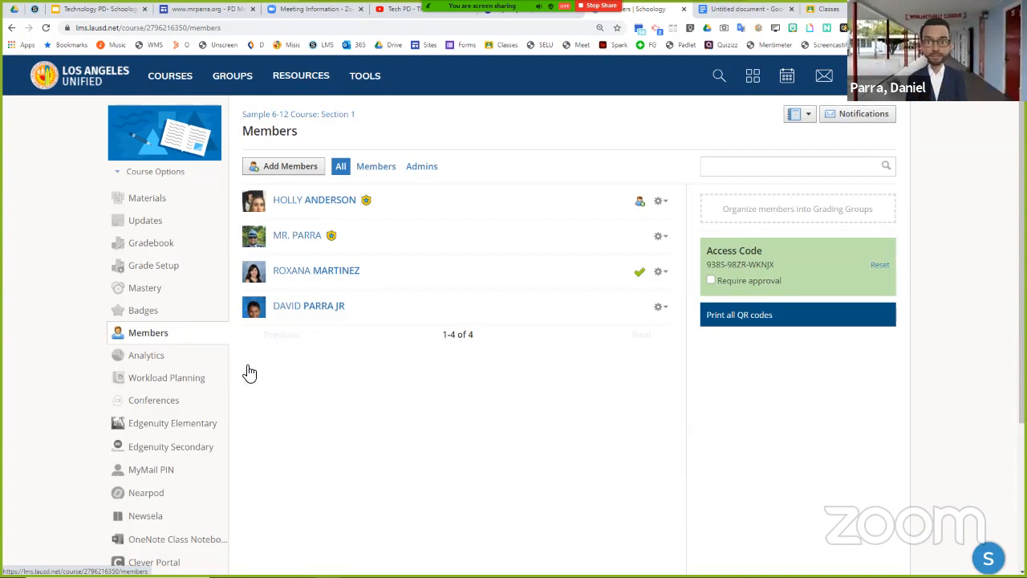
click(160, 207)
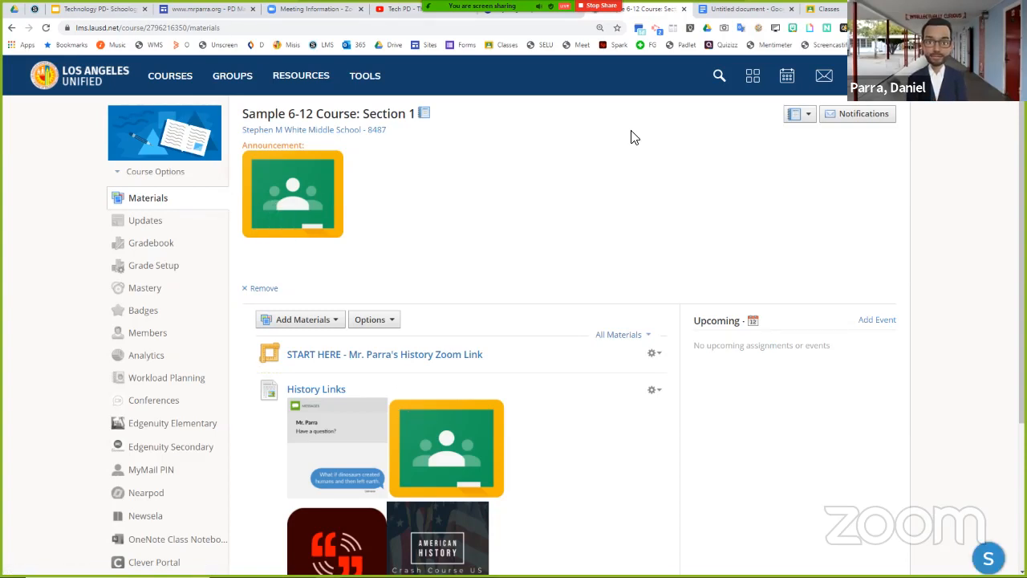
- Search the GIPHY extension for "cats" and copy the link of the motorcycle-riding cat GIF
click(810, 28)
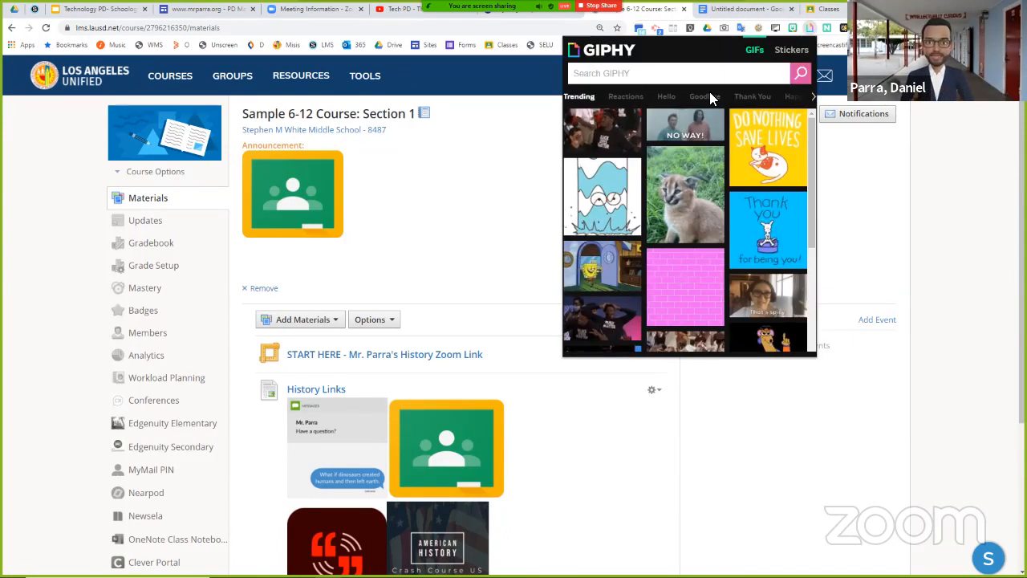
click(706, 80)
text(cats)
key(Return)
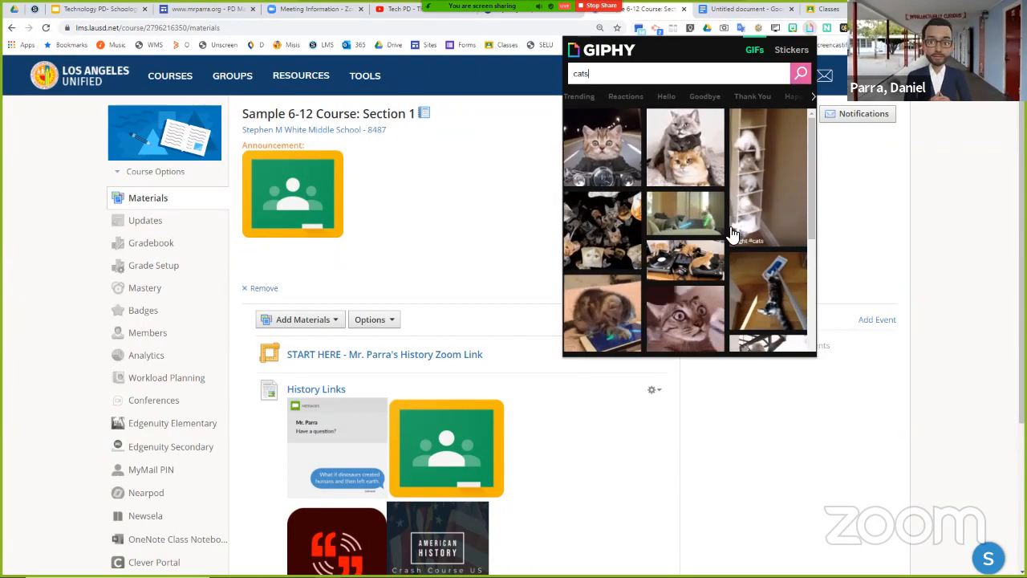
right_click(611, 159)
click(611, 158)
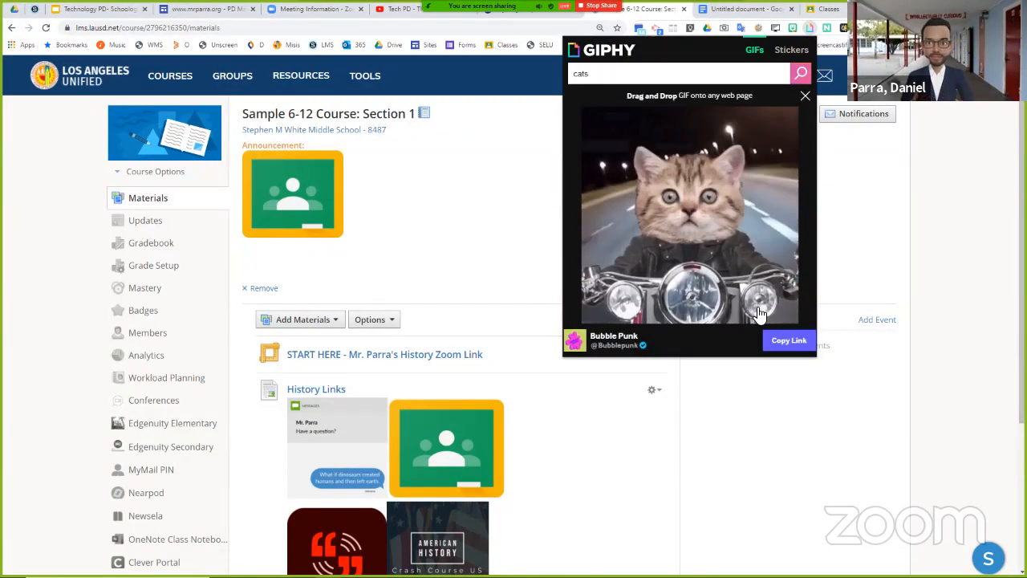
click(790, 340)
- Open the copied GIPHY link in a new tab, copy its GIF Link address, and return to the untitled Google Docs document
click(914, 9)
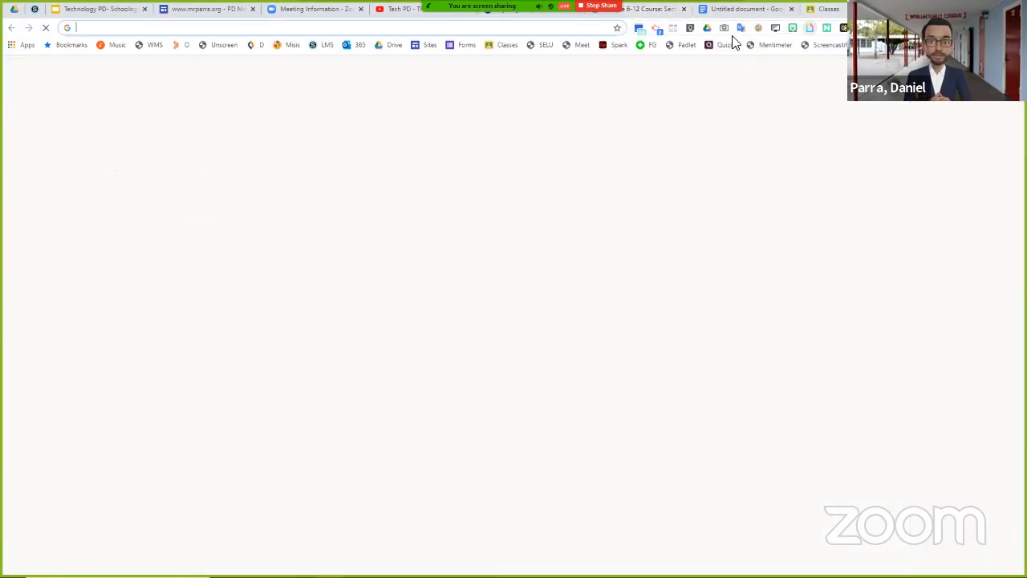
key(ctrl+v)
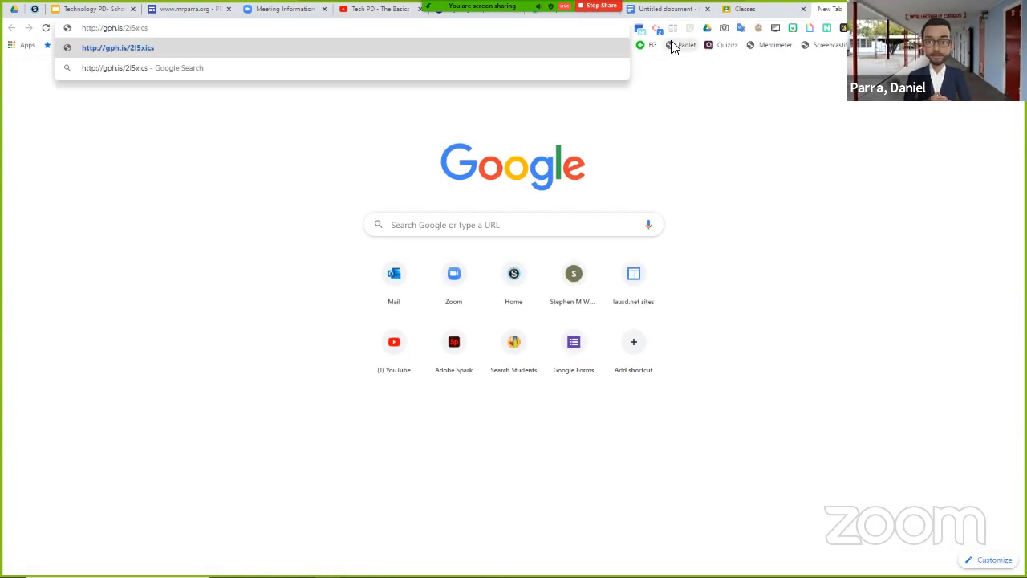
key(Return)
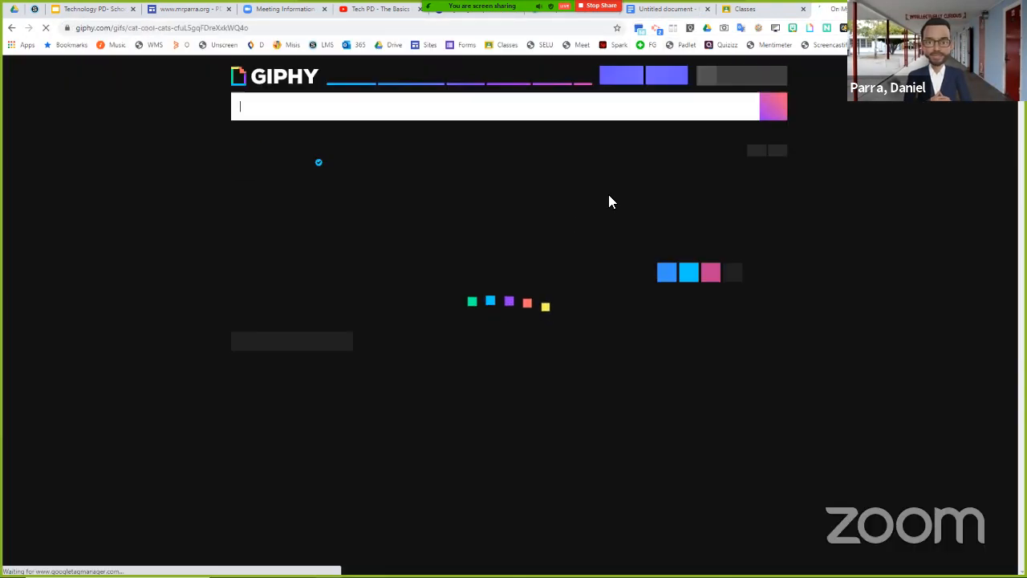
click(681, 208)
click(562, 233)
right_click(562, 233)
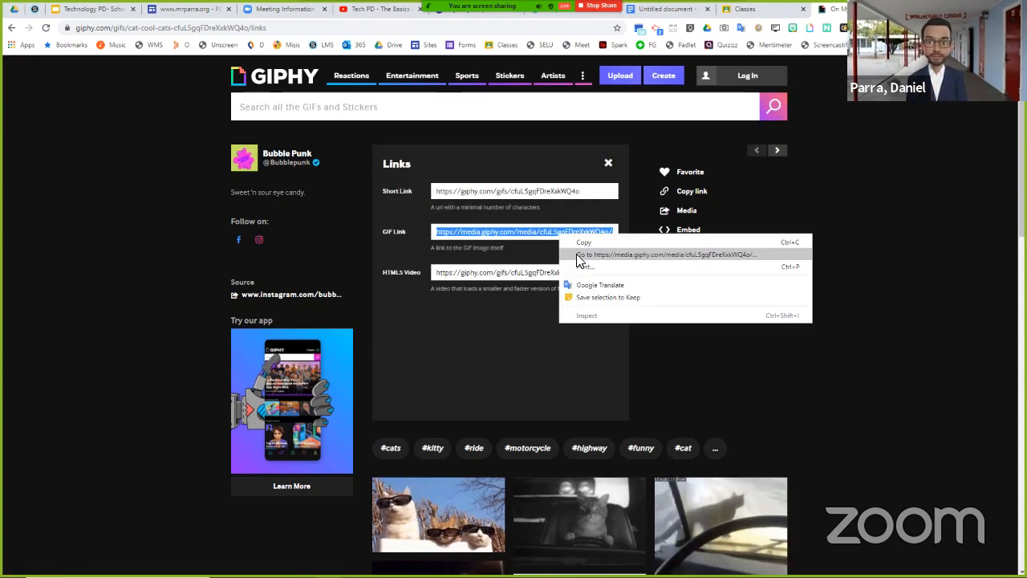
click(581, 239)
click(665, 9)
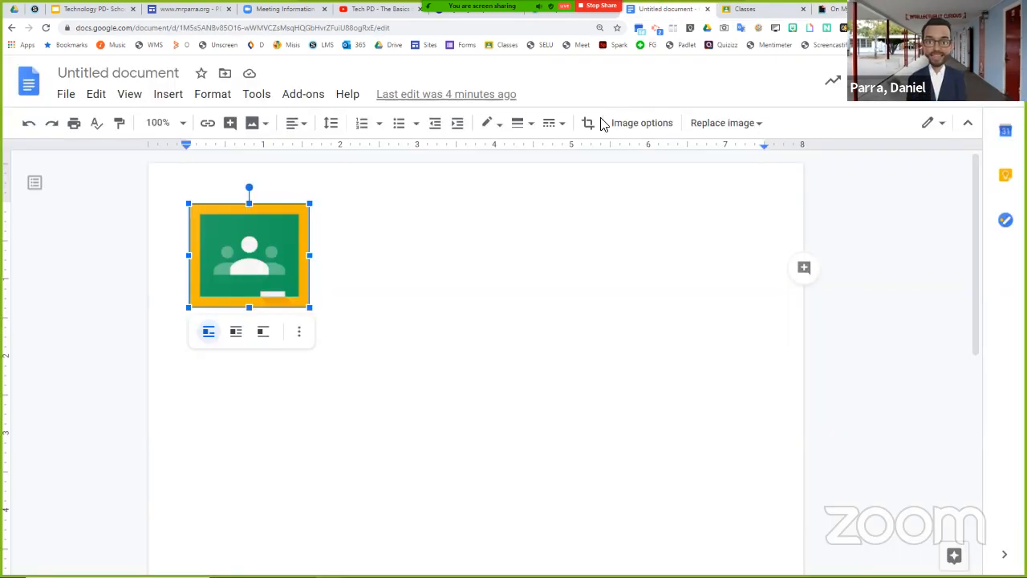
- Paste the GIF address on a new line below the Classroom image, and cut it back out of the document
click(502, 271)
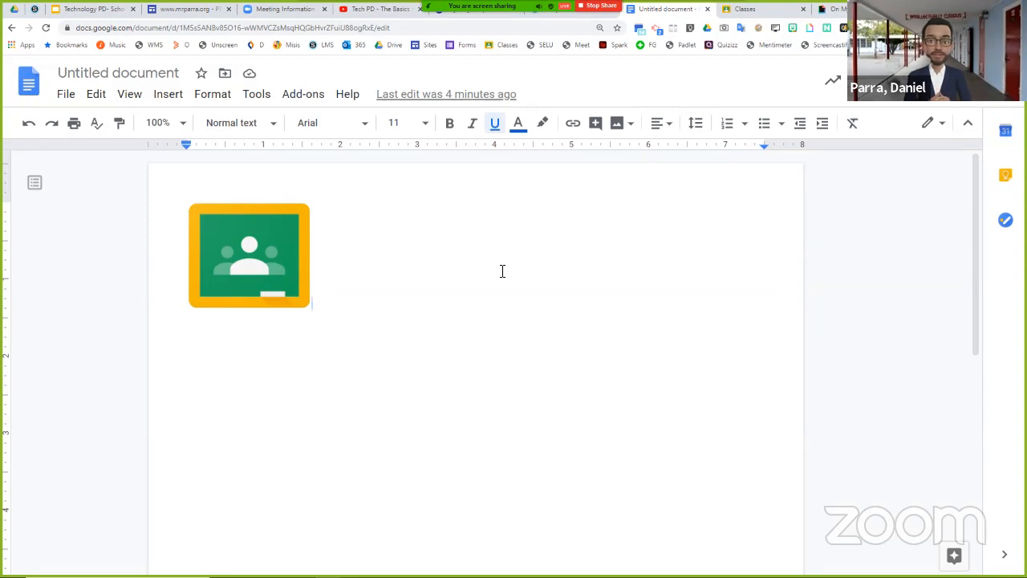
key(Return)
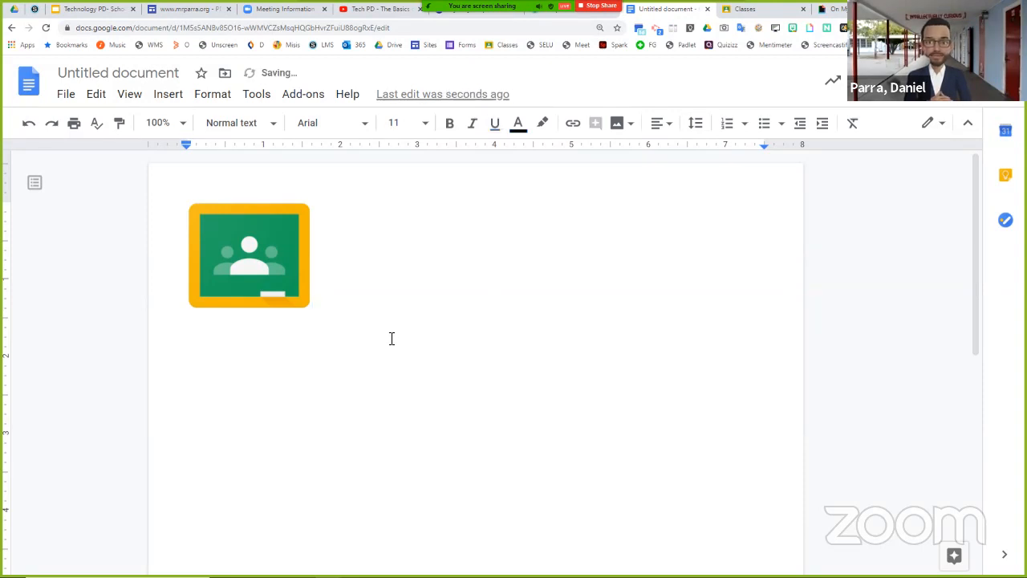
key(ctrl+v)
drag(520, 335, 73, 333)
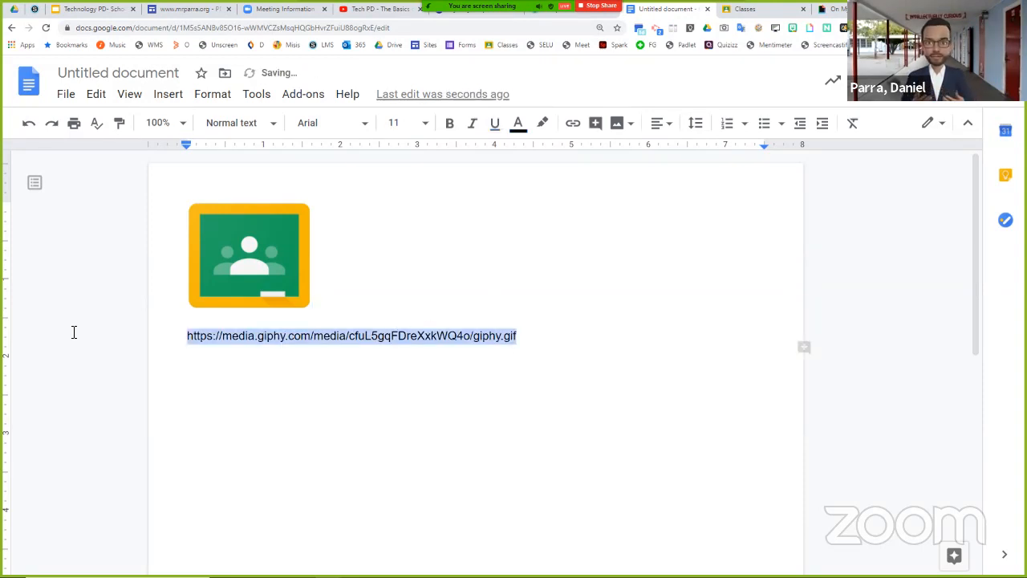
key(ctrl+x)
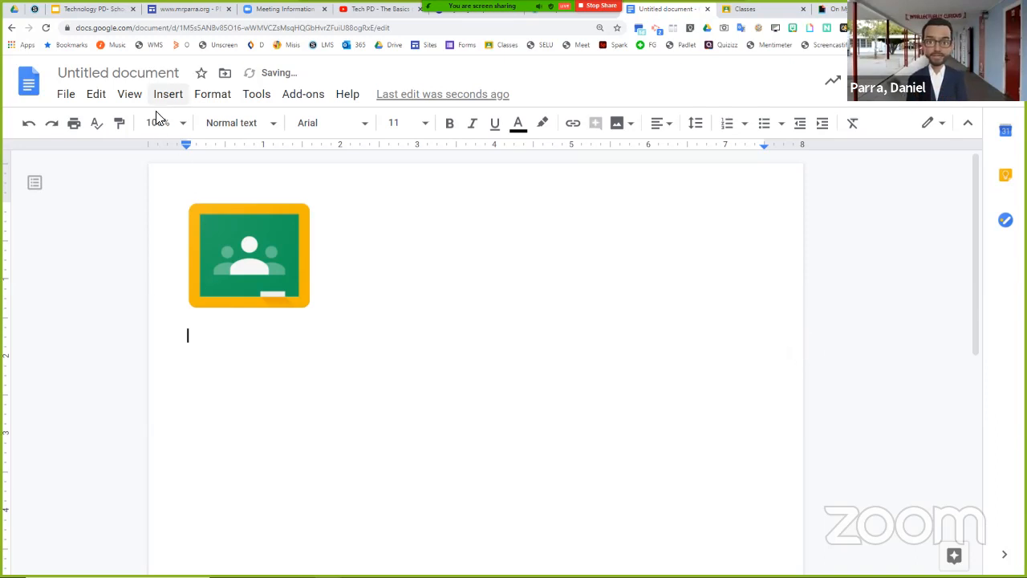
- Insert the motorcycle-riding cat GIF by its copied URL below the Classroom image
click(168, 96)
mouse_move(180, 123)
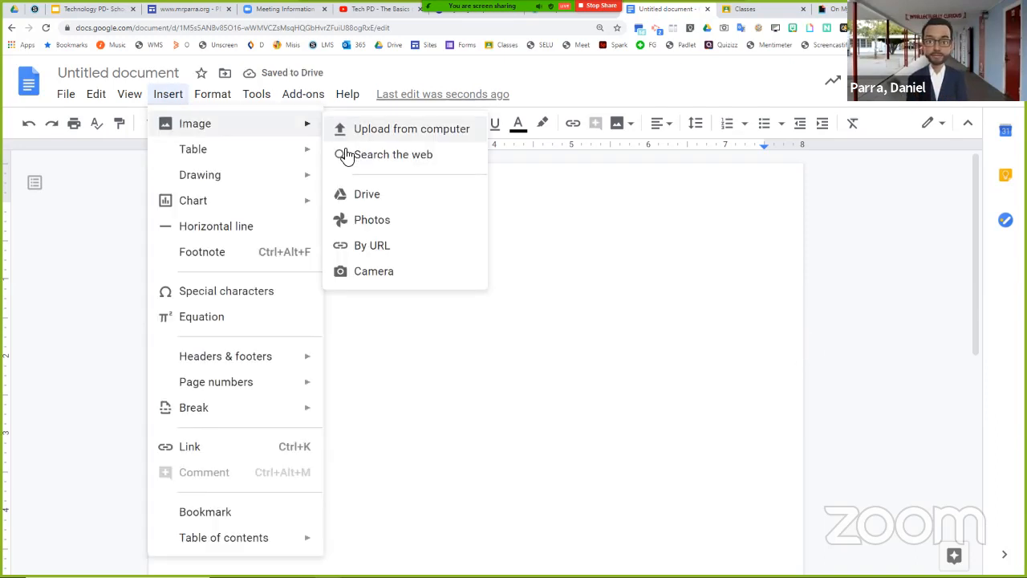
click(354, 251)
right_click(360, 299)
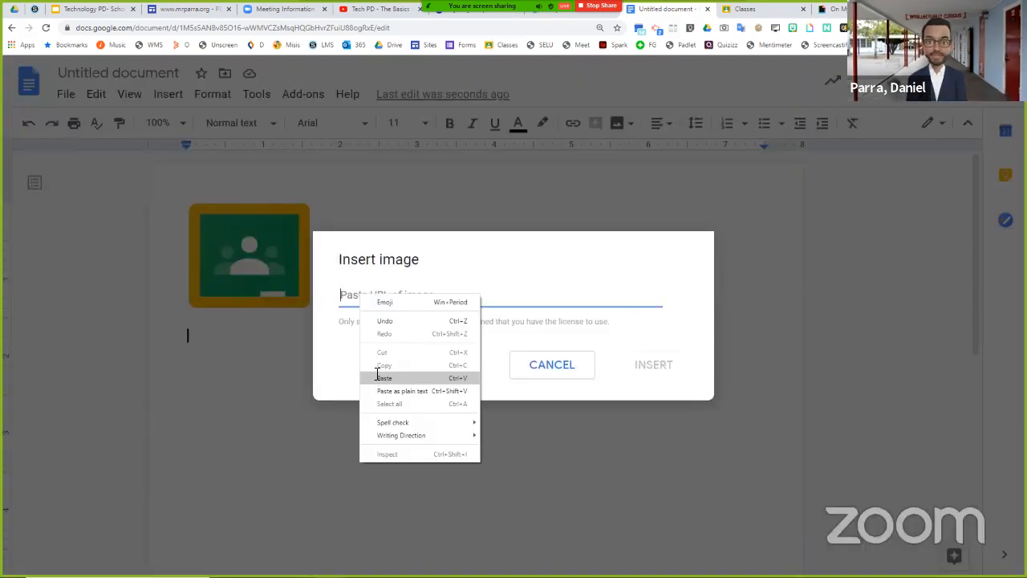
click(374, 374)
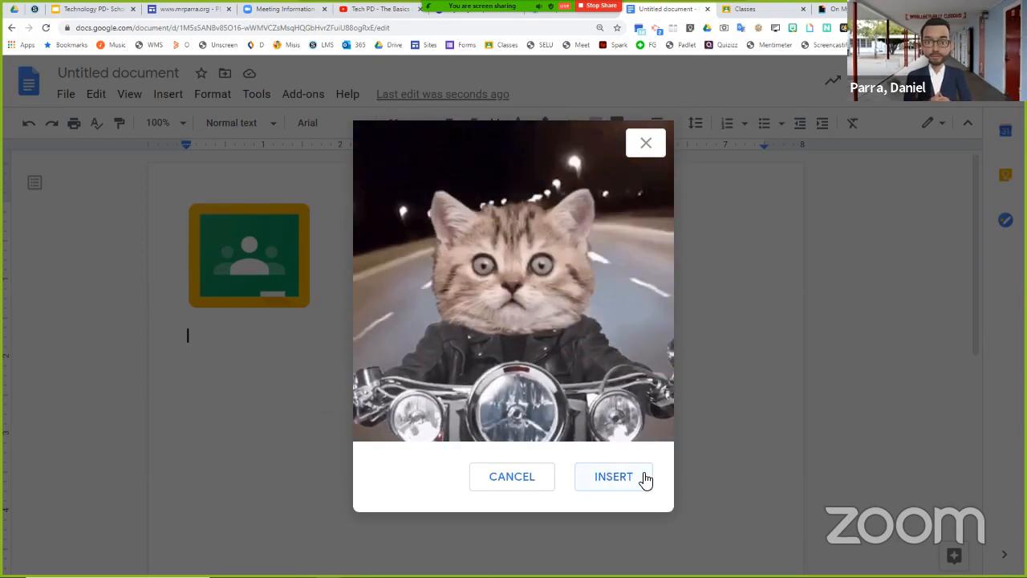
click(642, 478)
- Shrink the inserted cat GIF proportionally to about 1.75 inches square, close to the Classroom image's size
click(562, 541)
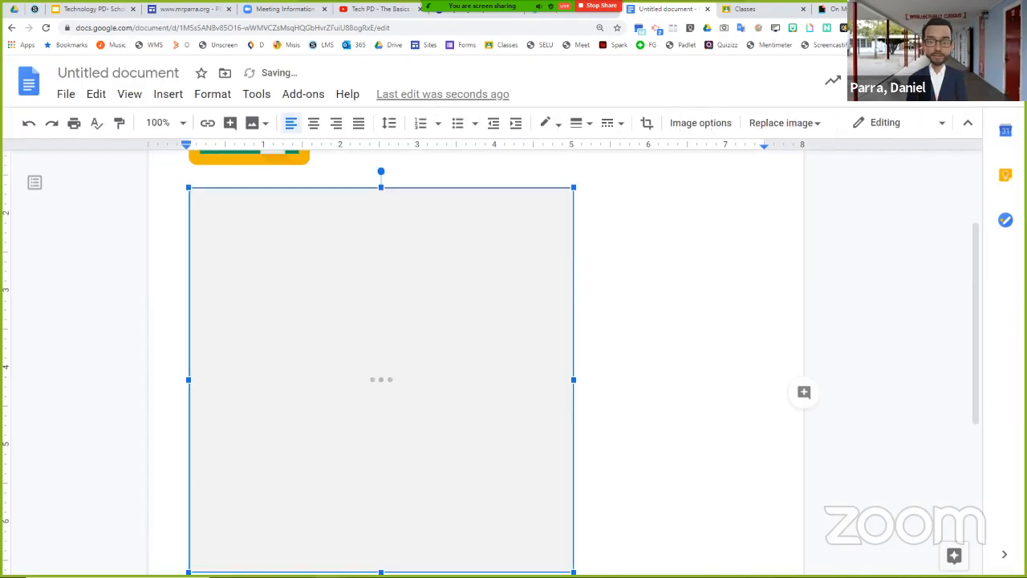
drag(577, 522, 326, 223)
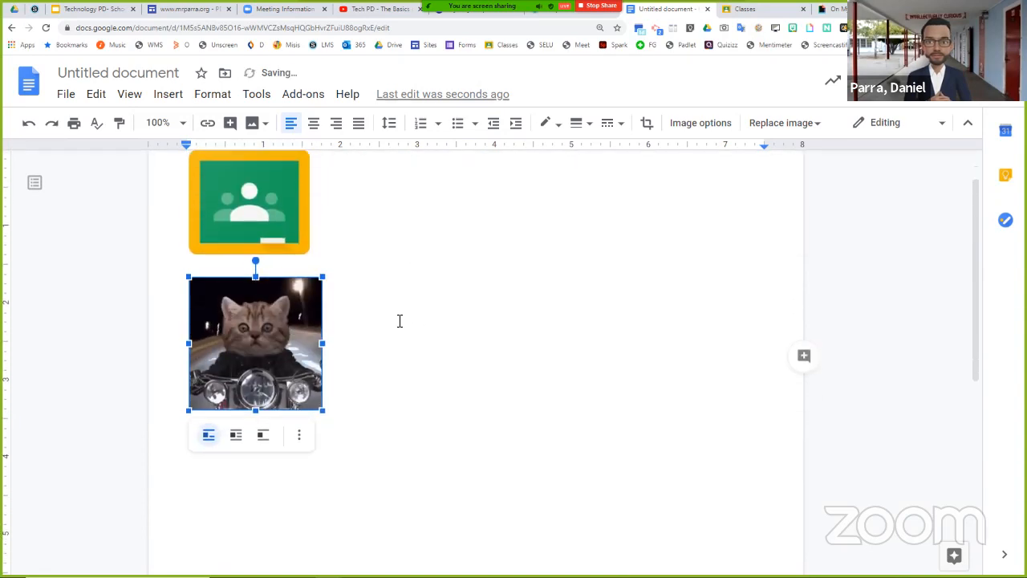
click(458, 335)
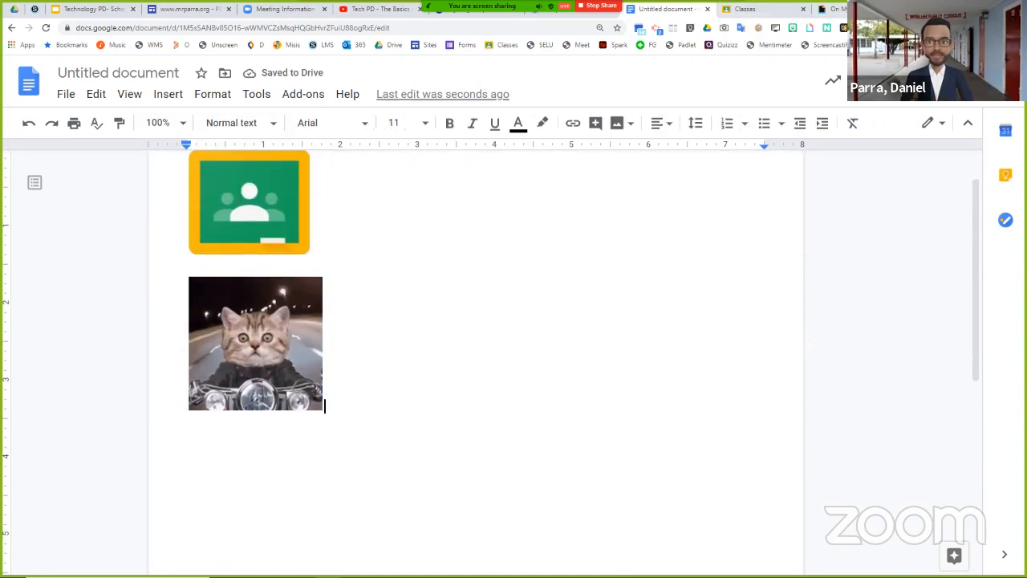
- Search the web for "sheg" in a new tab, open the Stanford History Education Group site and copy its address
key(ctrl+t)
text(sheg)
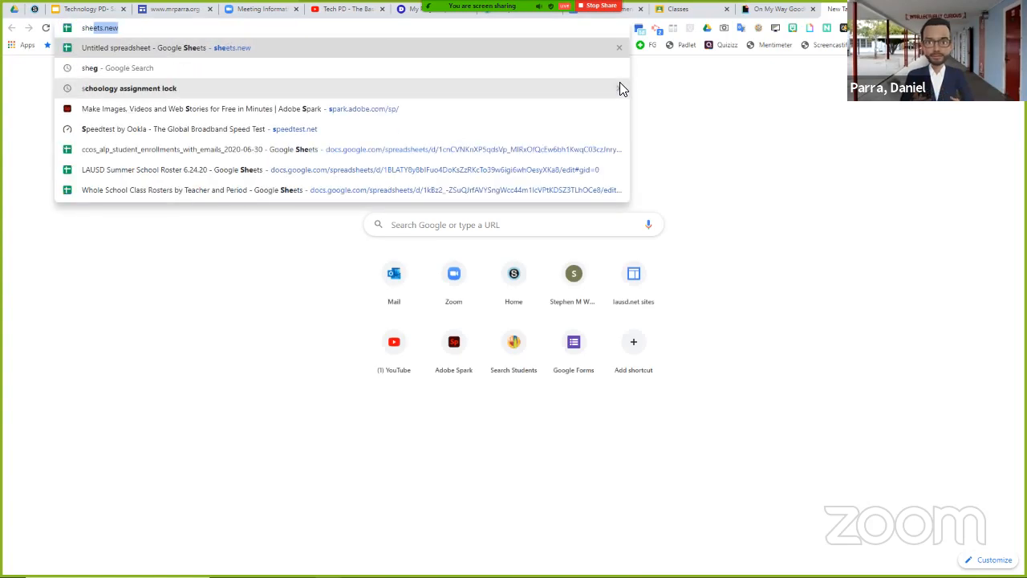
key(Return)
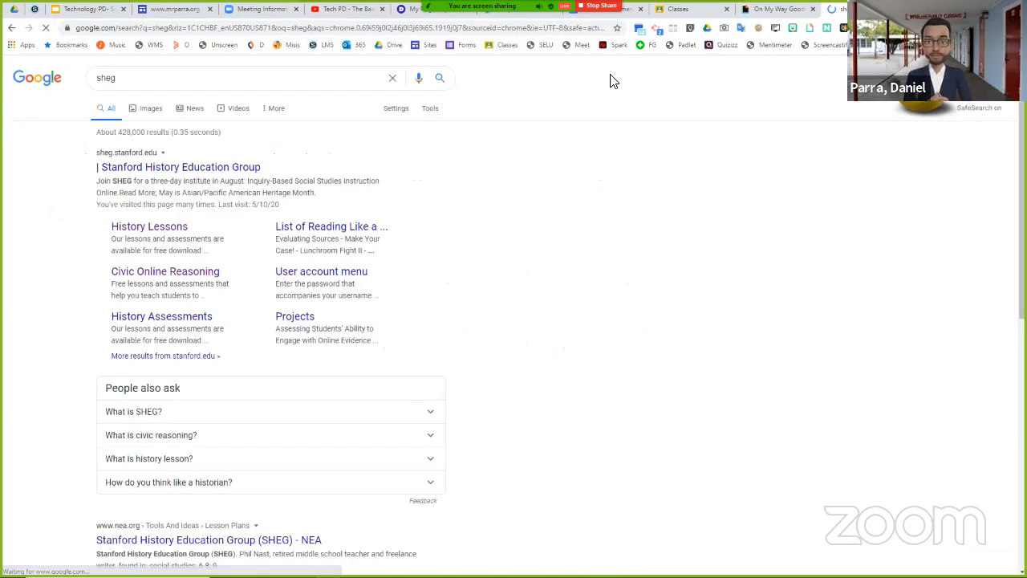
click(195, 169)
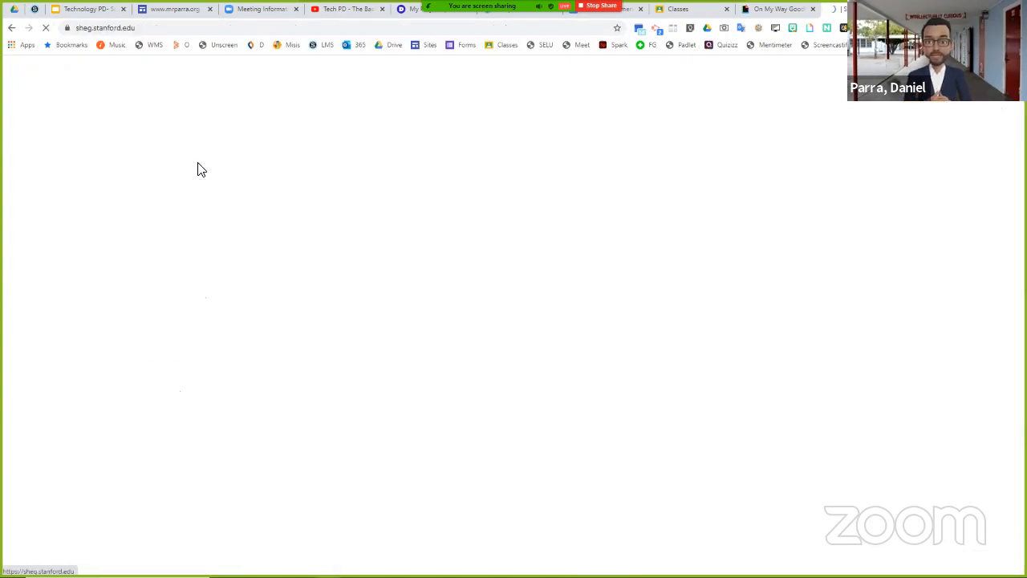
click(133, 27)
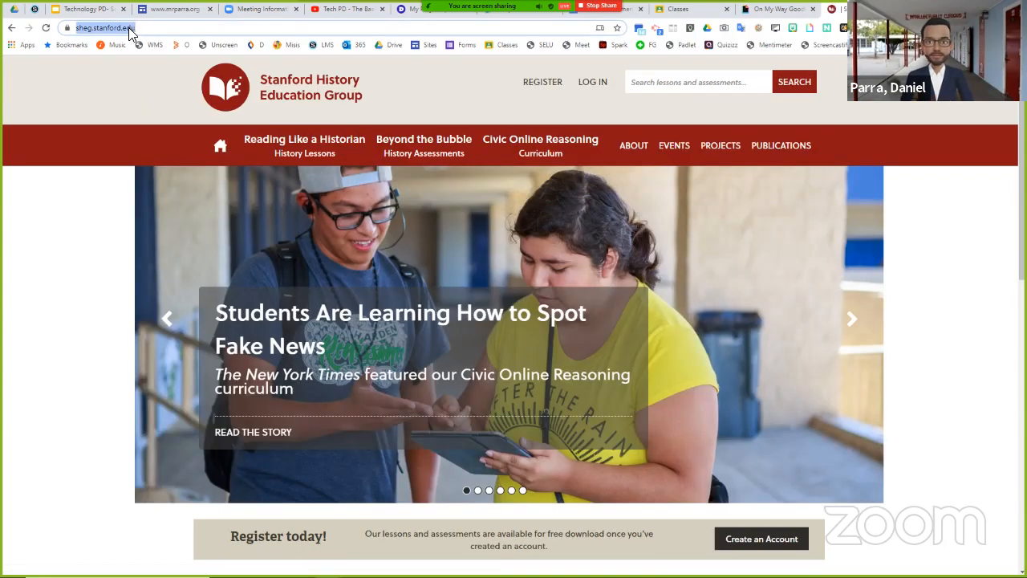
right_click(128, 28)
click(153, 70)
click(627, 15)
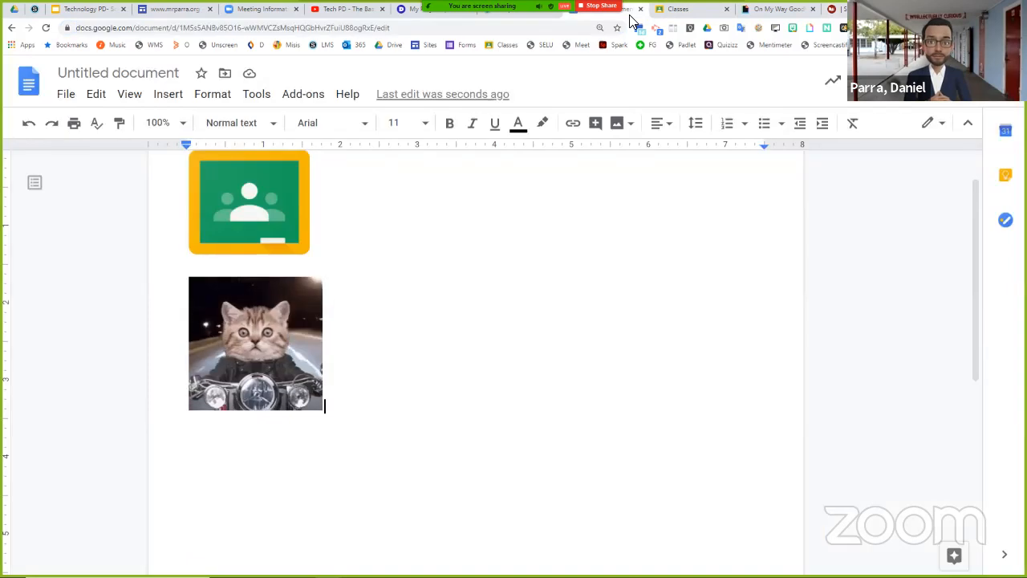
click(273, 316)
right_click(272, 317)
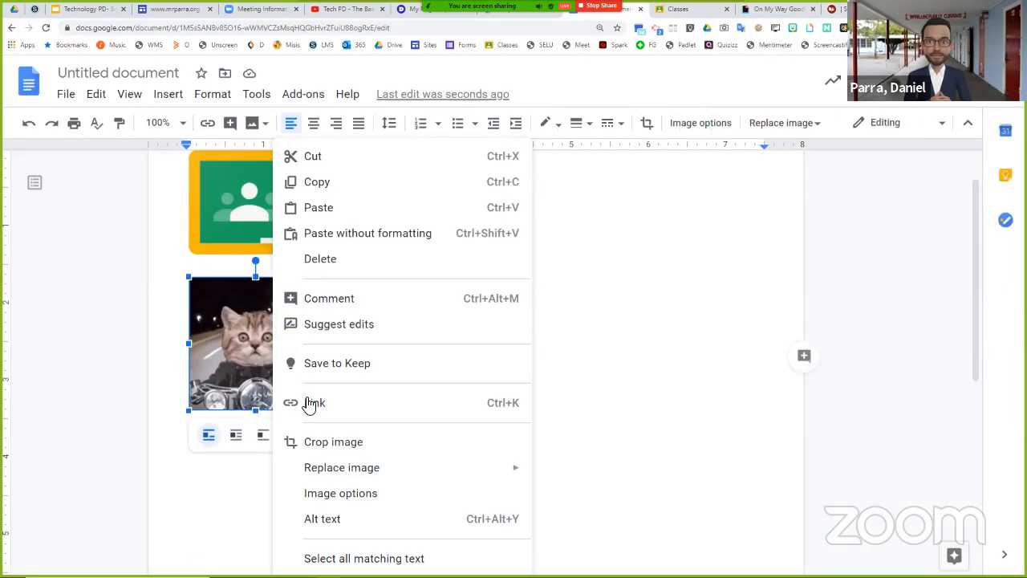
click(309, 403)
right_click(330, 450)
click(352, 366)
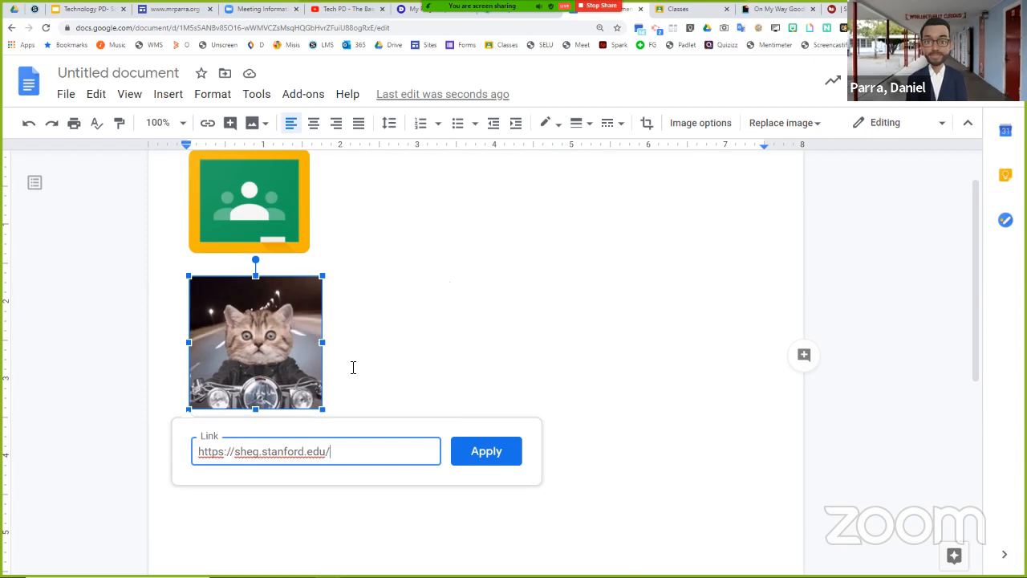
click(475, 453)
- Copy the linked cat GIF from the document
right_click(246, 356)
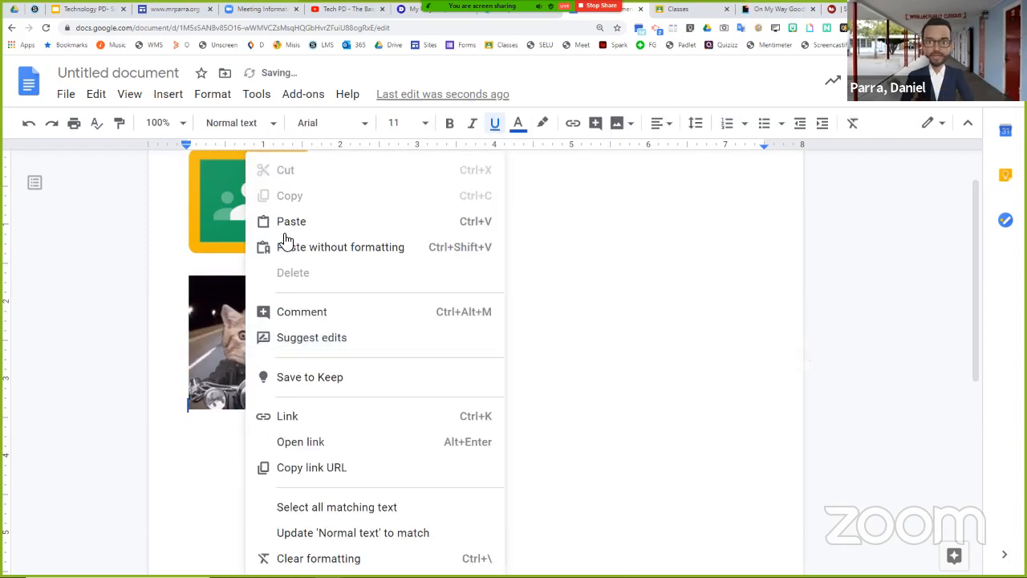
click(226, 350)
right_click(264, 316)
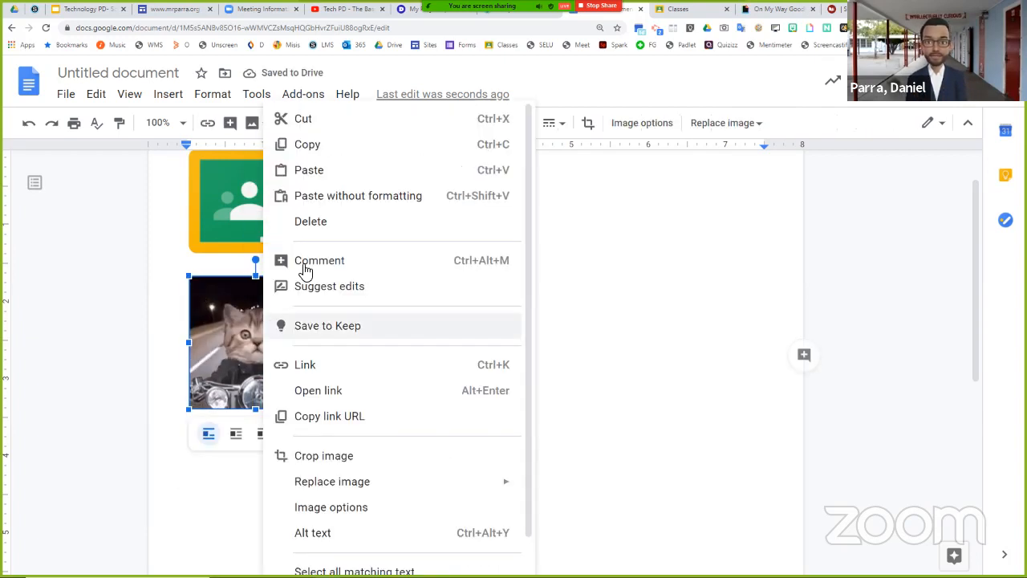
click(344, 152)
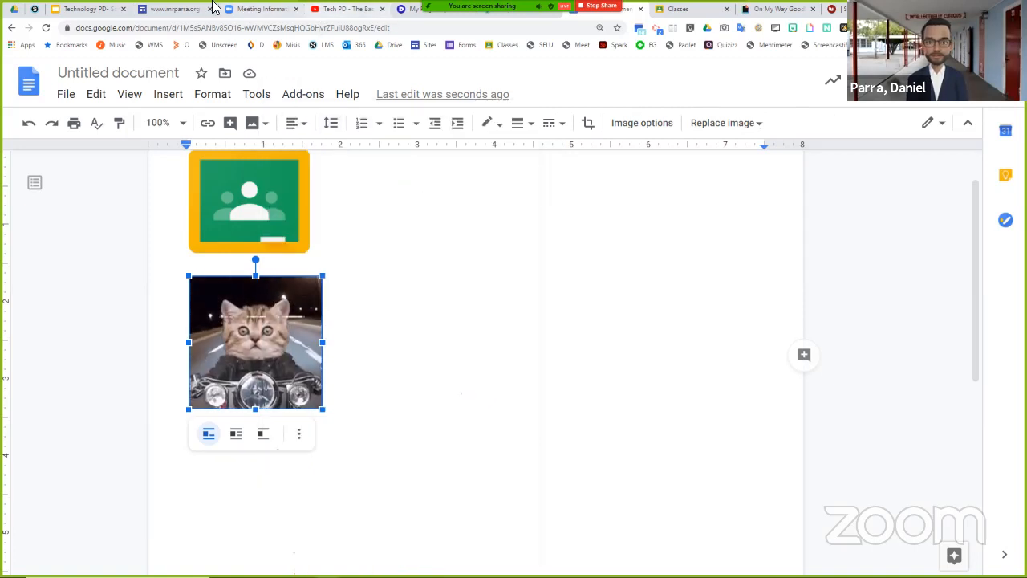
- In the Schoology tab, refresh the Sample 6-12 course and post the copied cat GIF as an announcement in its updates
click(506, 13)
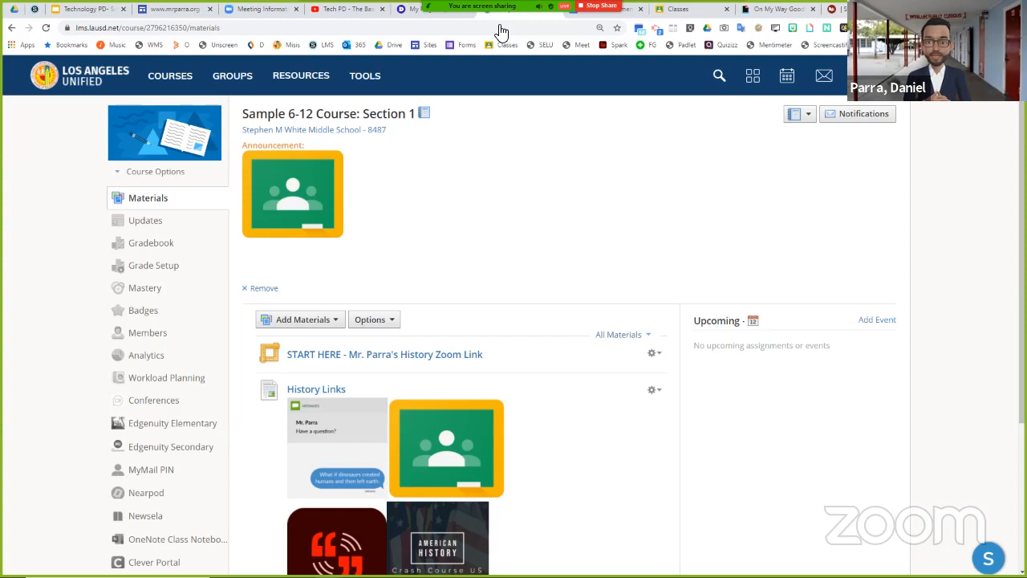
key(F5)
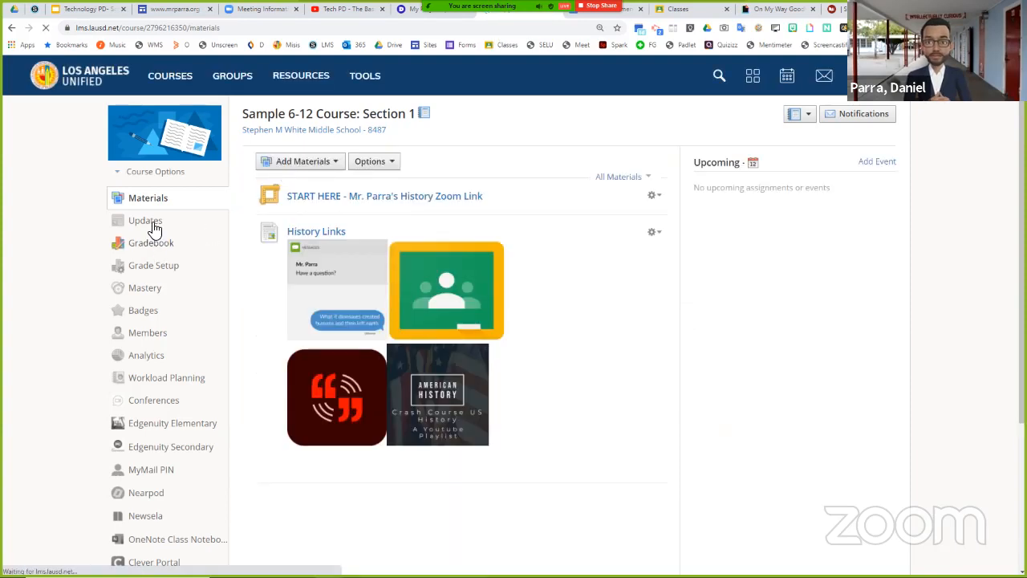
click(154, 228)
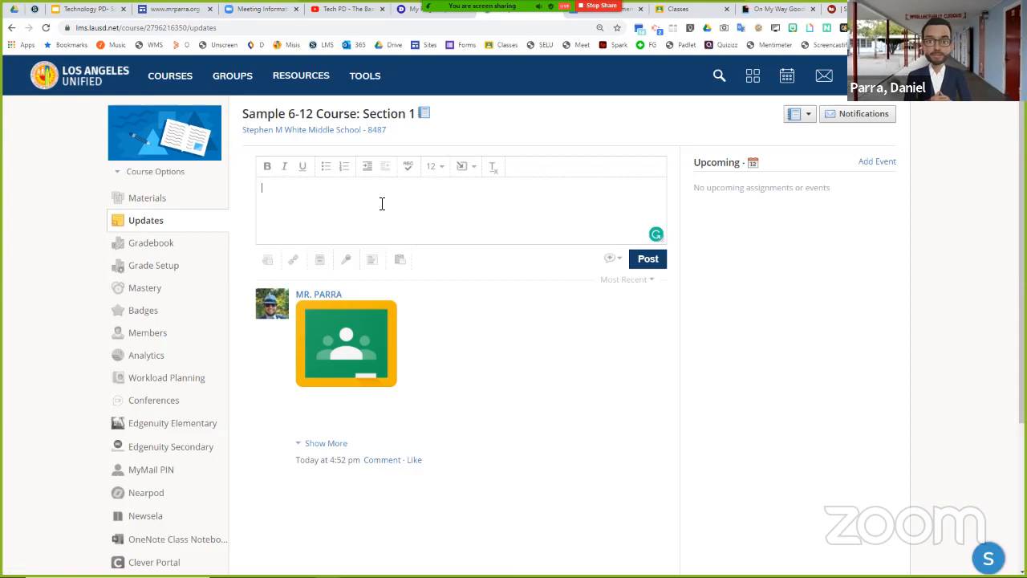
key(ctrl+v)
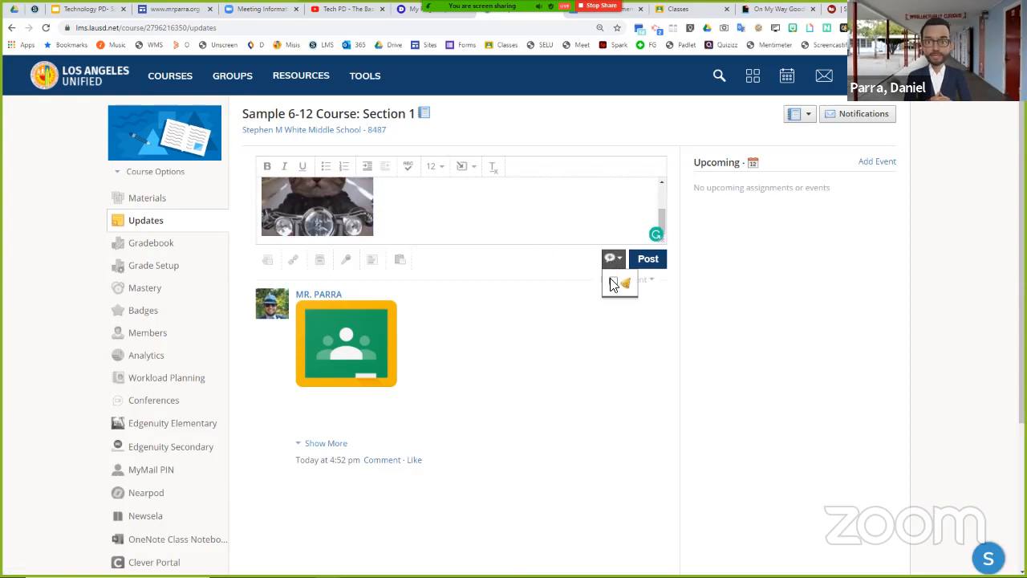
click(642, 265)
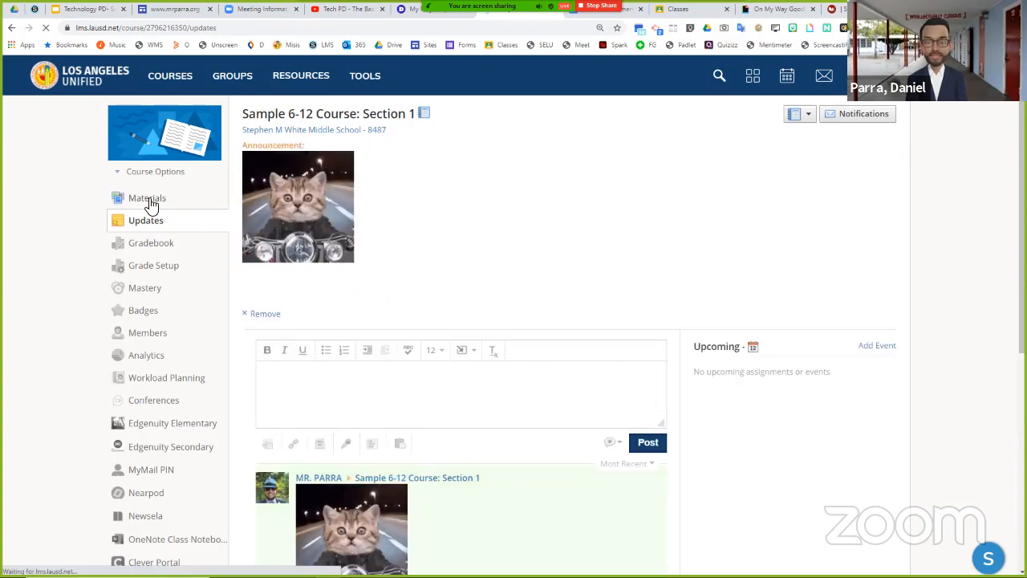
- Follow the cat GIF announcement's link from the course's materials page, and check the agenda slide before returning to the course
click(149, 204)
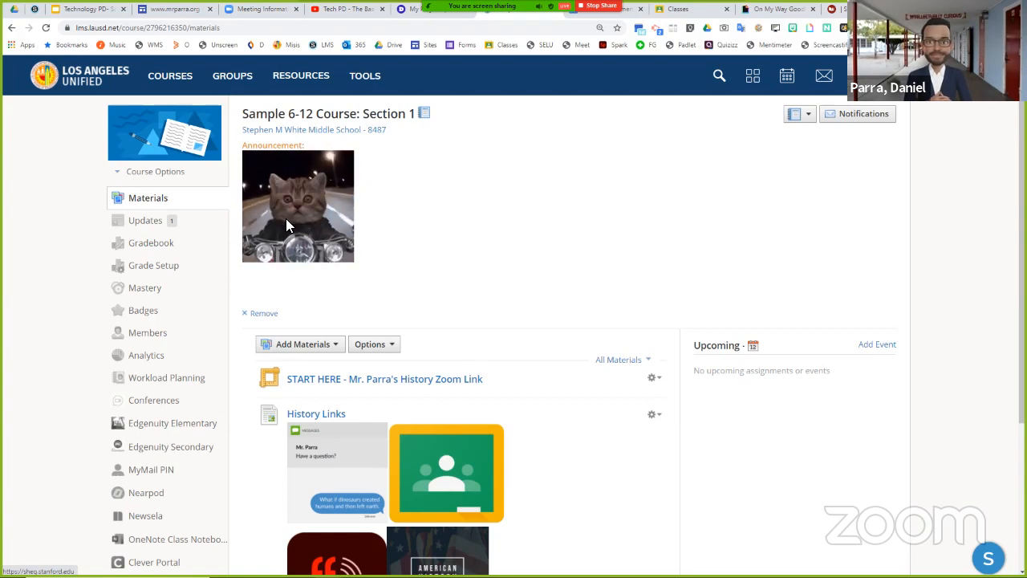
click(290, 228)
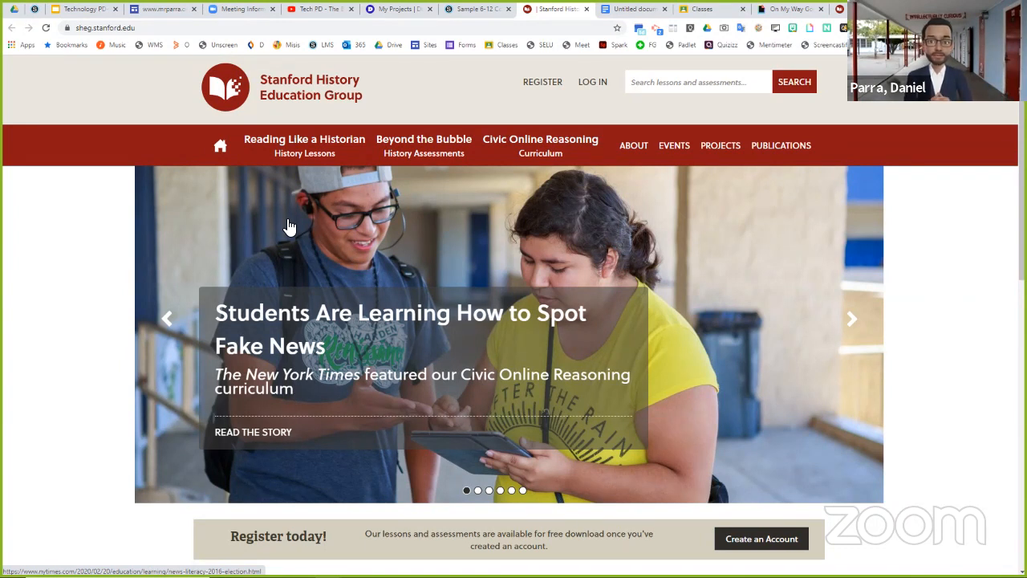
click(76, 11)
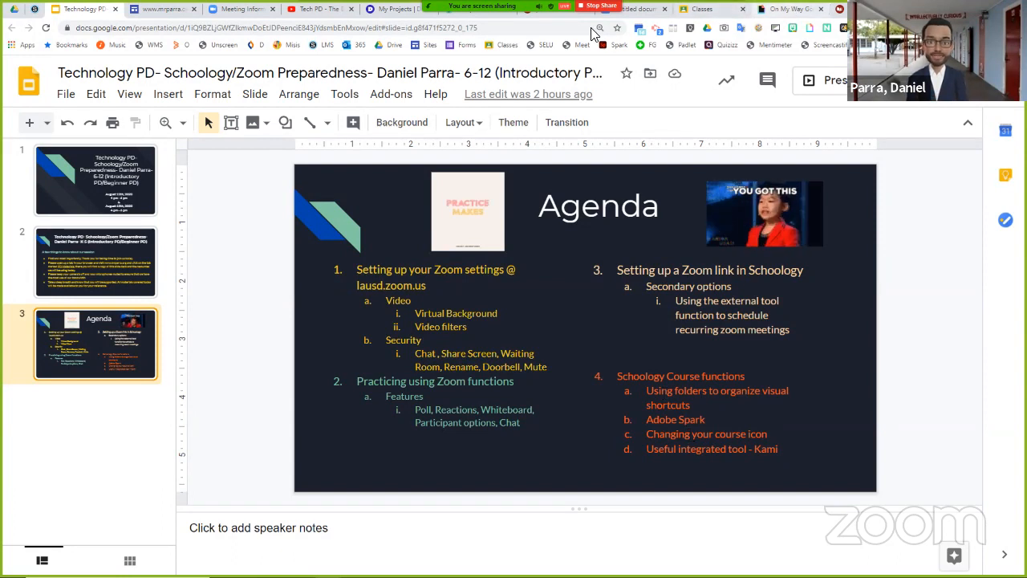
click(486, 15)
- Look through the course materials, view the START HERE history Zoom link, and return to the materials page
scroll(386, 357, down, 2)
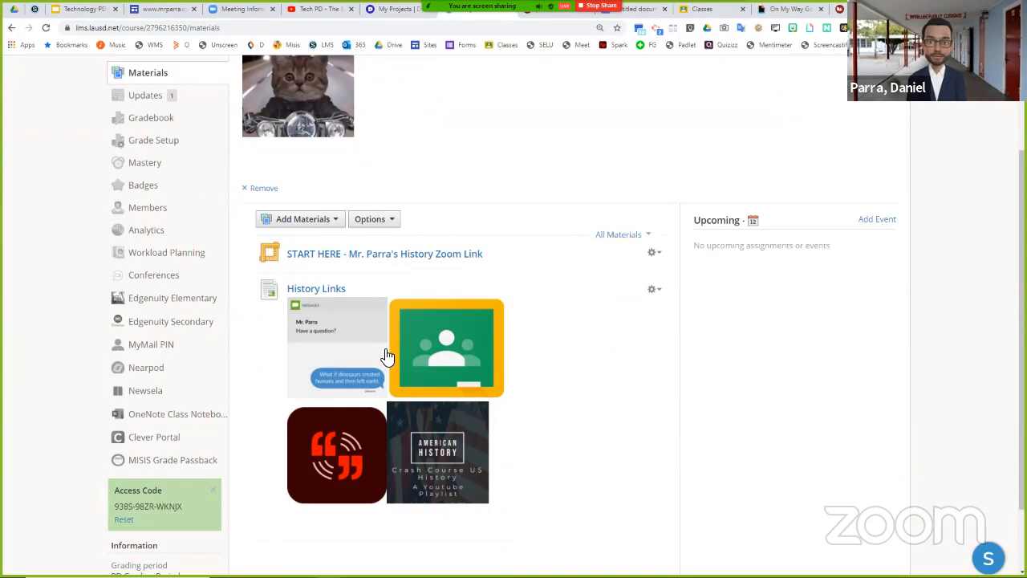
scroll(332, 214, down, 2)
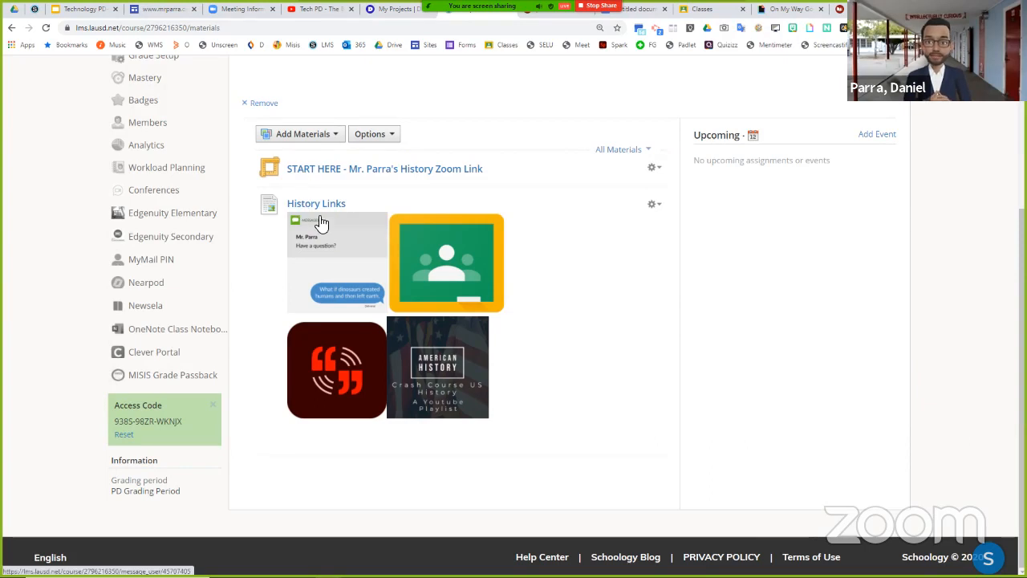
click(367, 171)
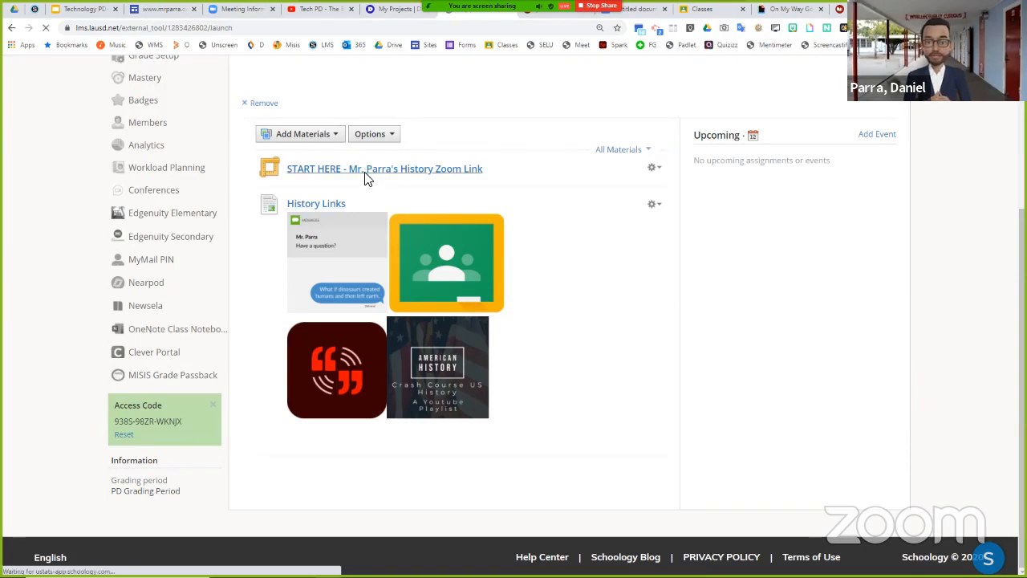
click(19, 29)
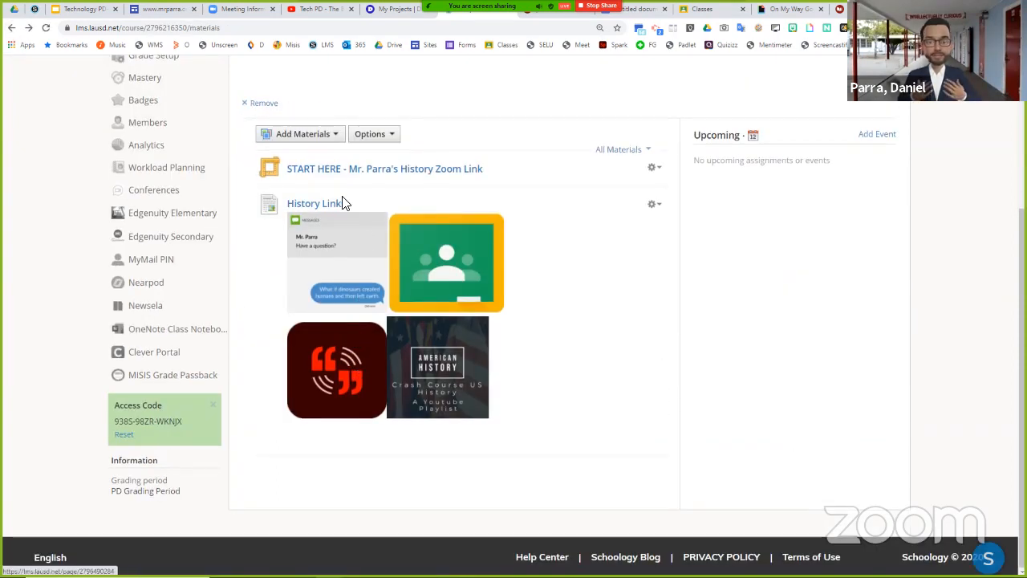
- Add a page titled Easy Buttons containing the copied cat GIF, set to display inline in the course materials
click(322, 140)
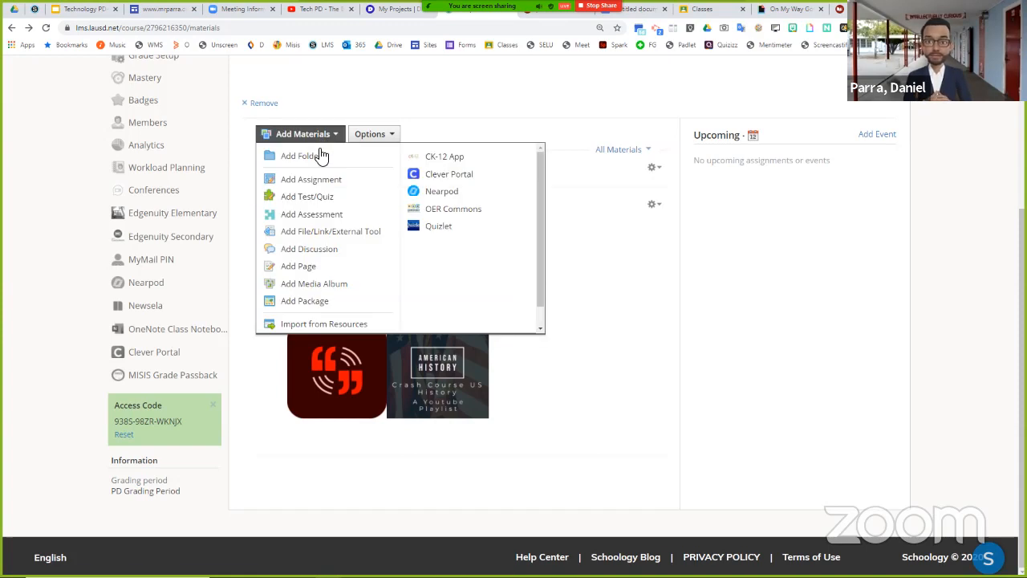
click(322, 267)
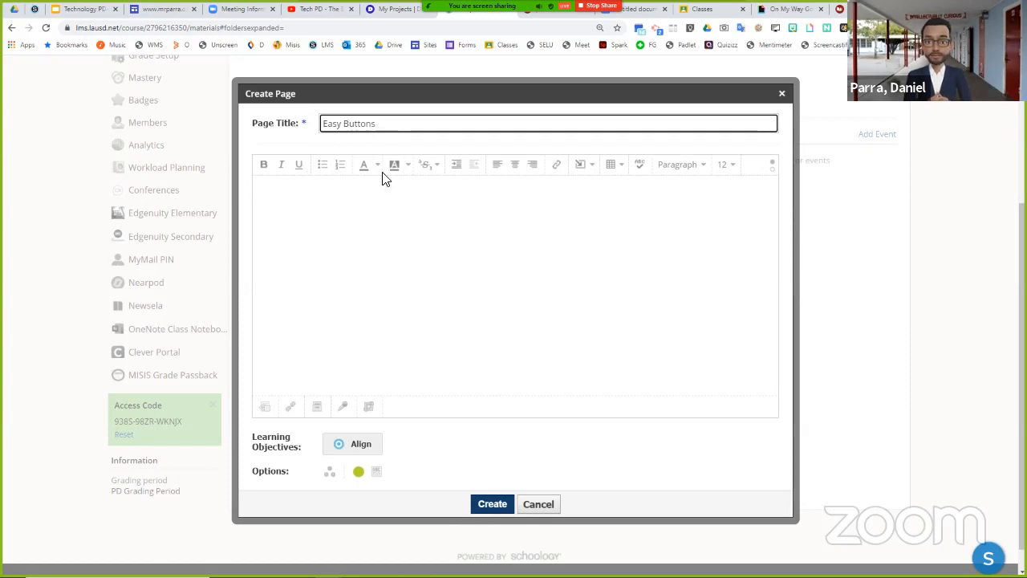
key(Tab)
right_click(371, 266)
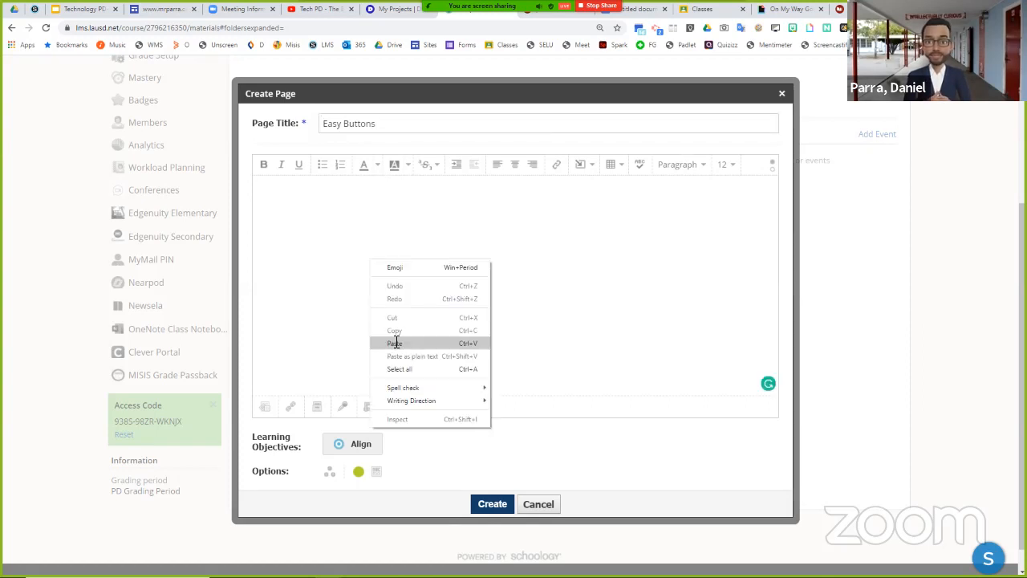
click(393, 340)
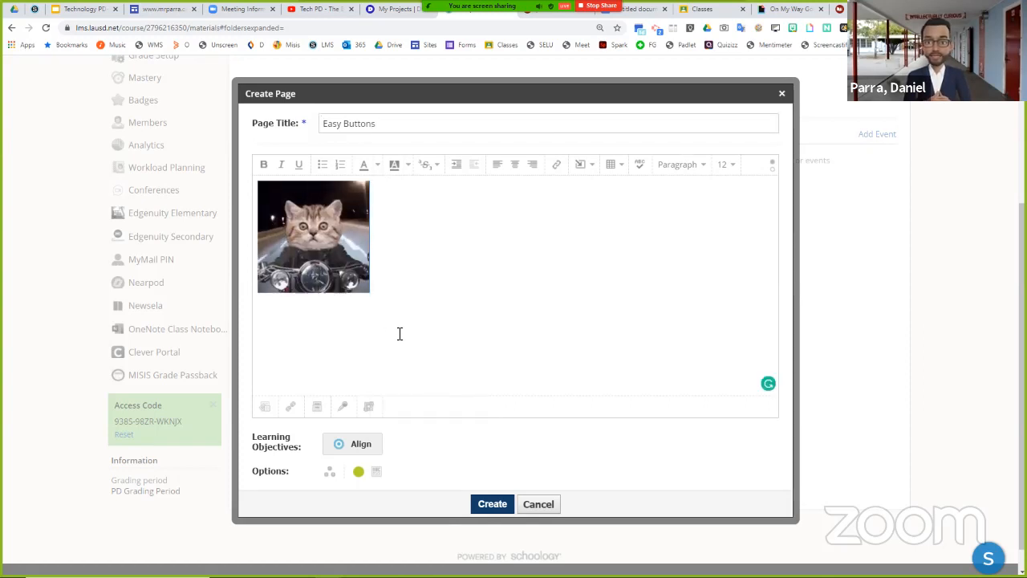
click(376, 472)
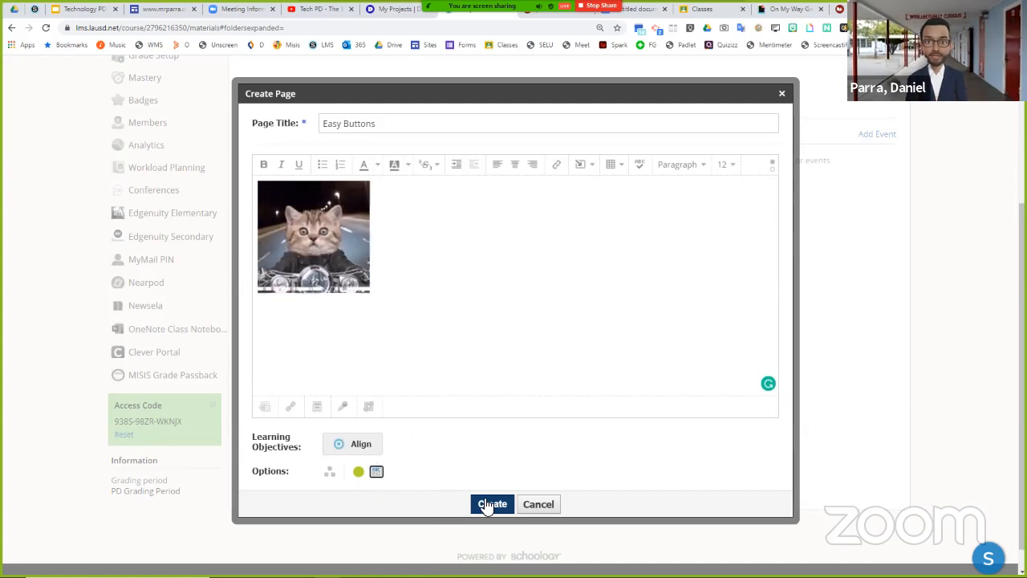
click(486, 504)
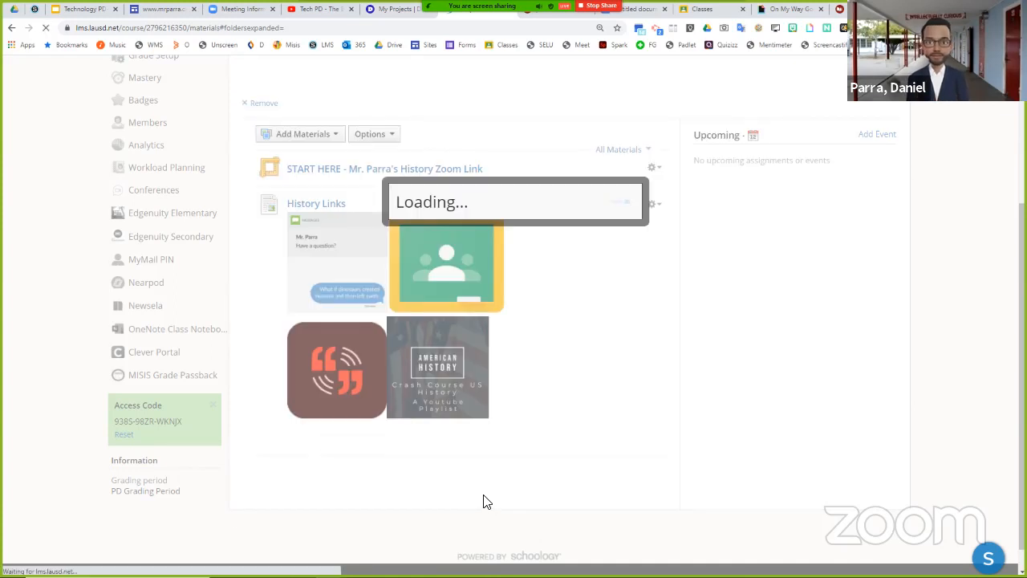
scroll(385, 403, down, 3)
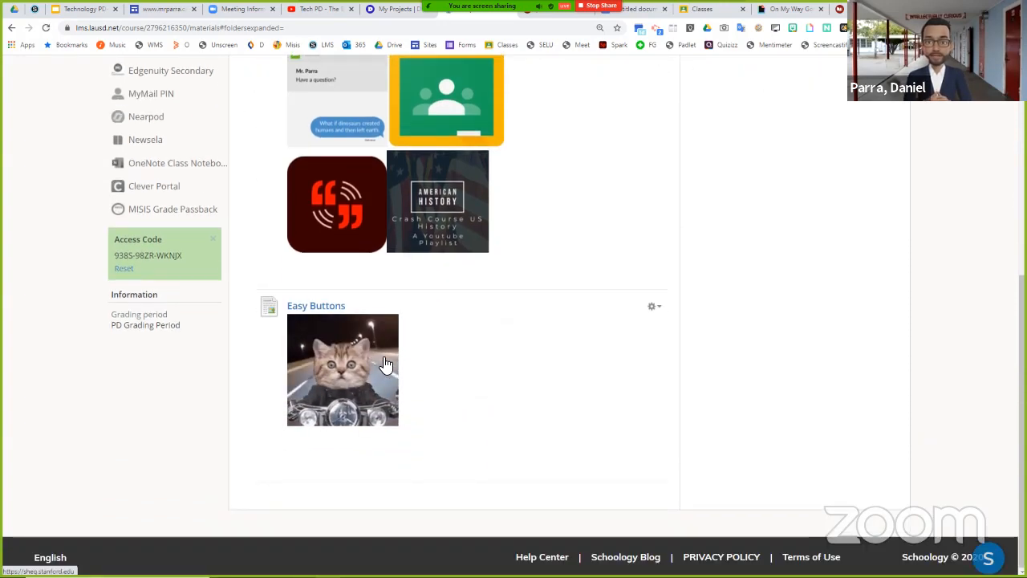
scroll(385, 364, up, 3)
scroll(385, 363, up, 3)
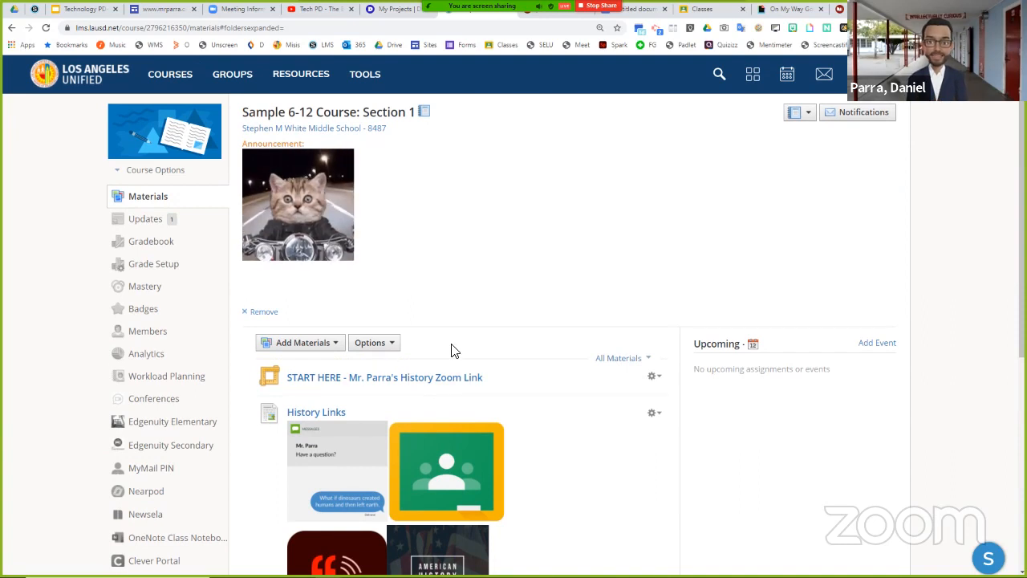
- Create a folder titled Test in the course materials
scroll(445, 350, down, 1)
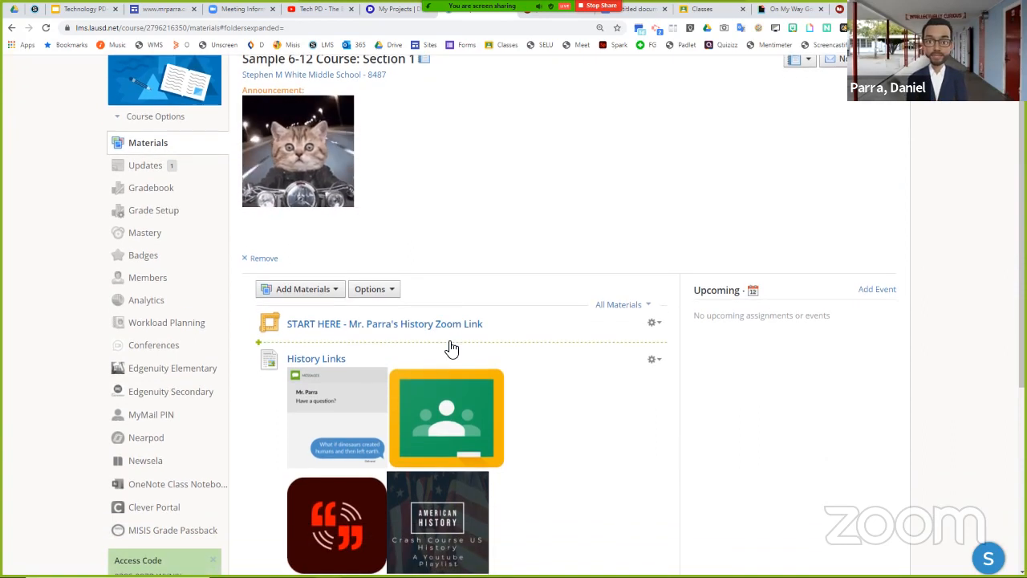
scroll(457, 350, down, 1)
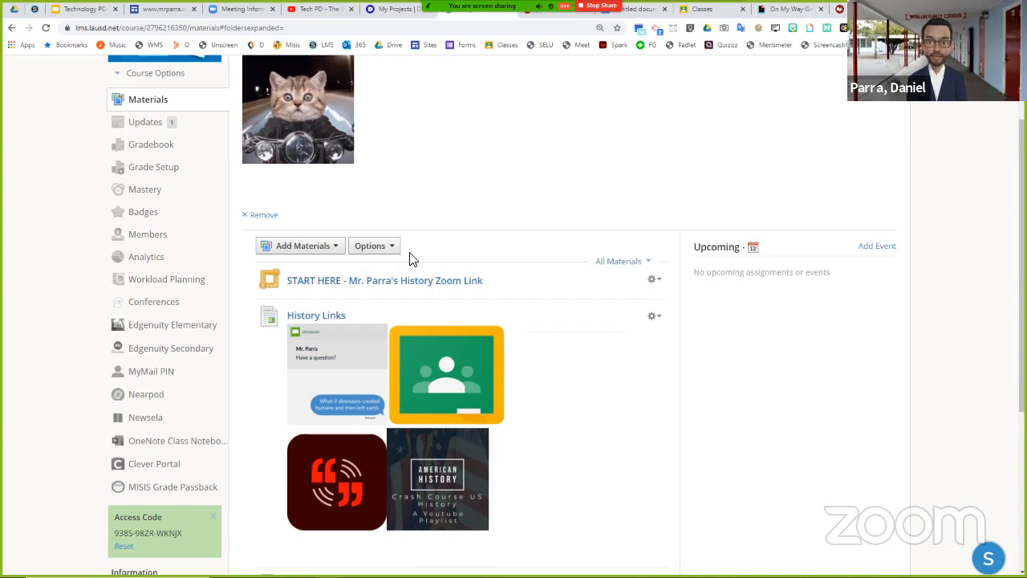
click(299, 240)
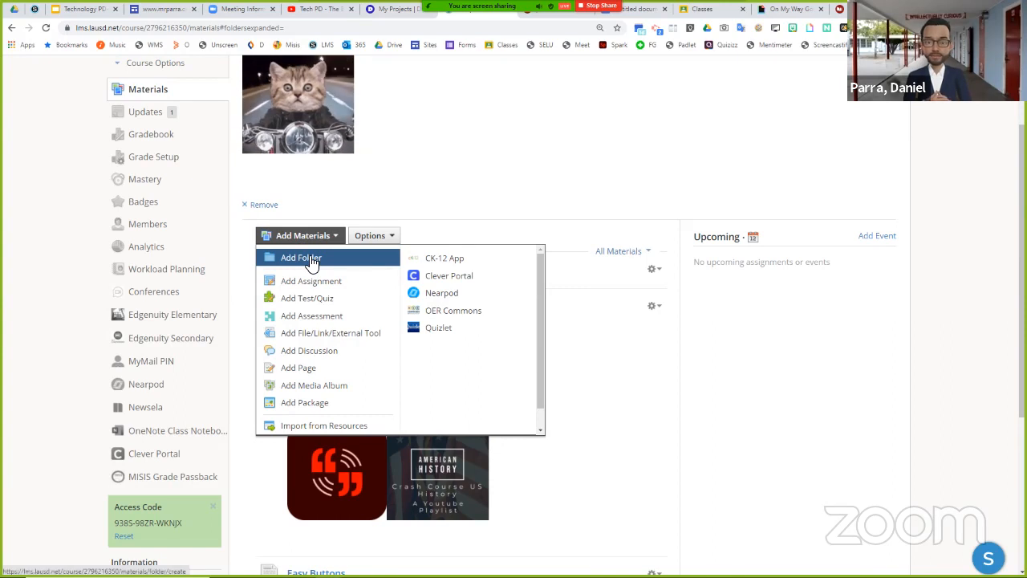
click(311, 263)
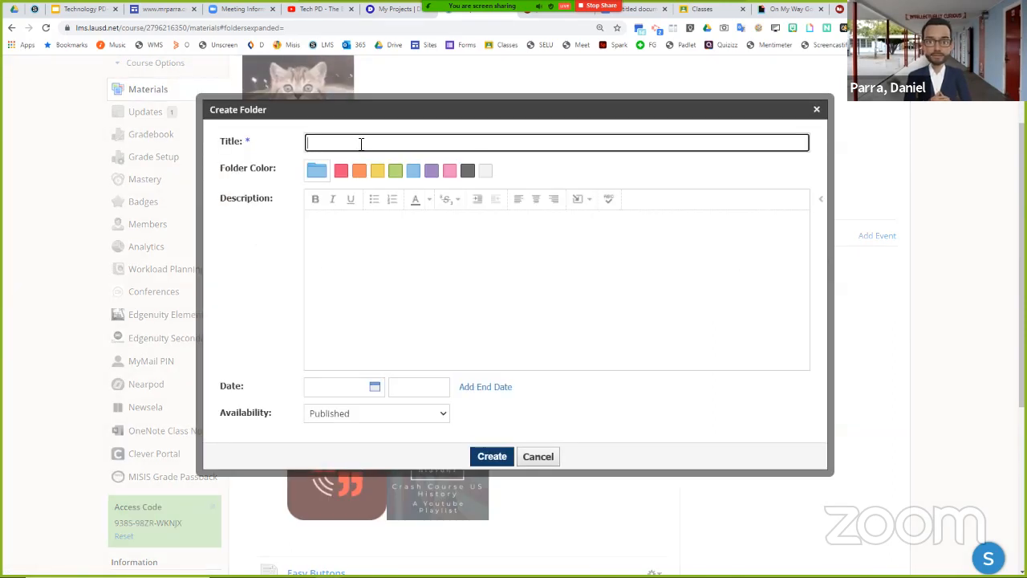
click(362, 174)
click(486, 455)
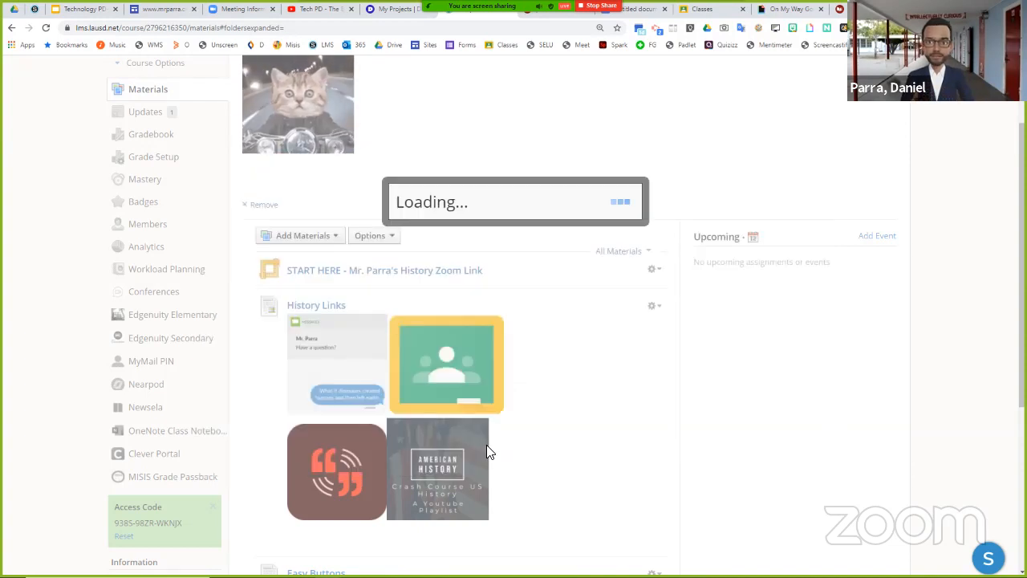
- Place the Test folder directly below the START HERE item and move the History Links and Easy Buttons pages into it
scroll(565, 379, down, 5)
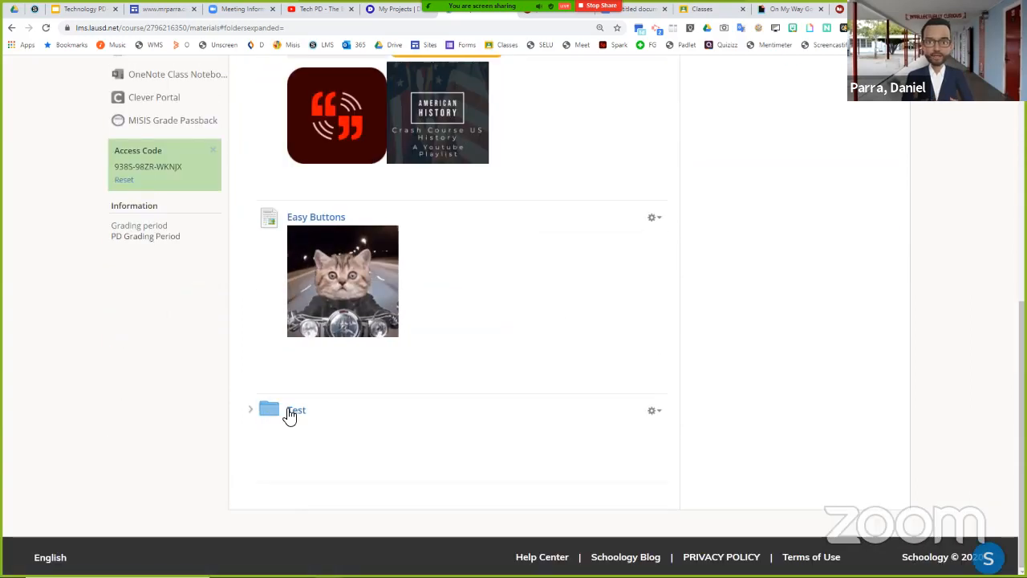
drag(291, 412, 351, 222)
scroll(351, 222, up, 3)
drag(322, 285, 378, 243)
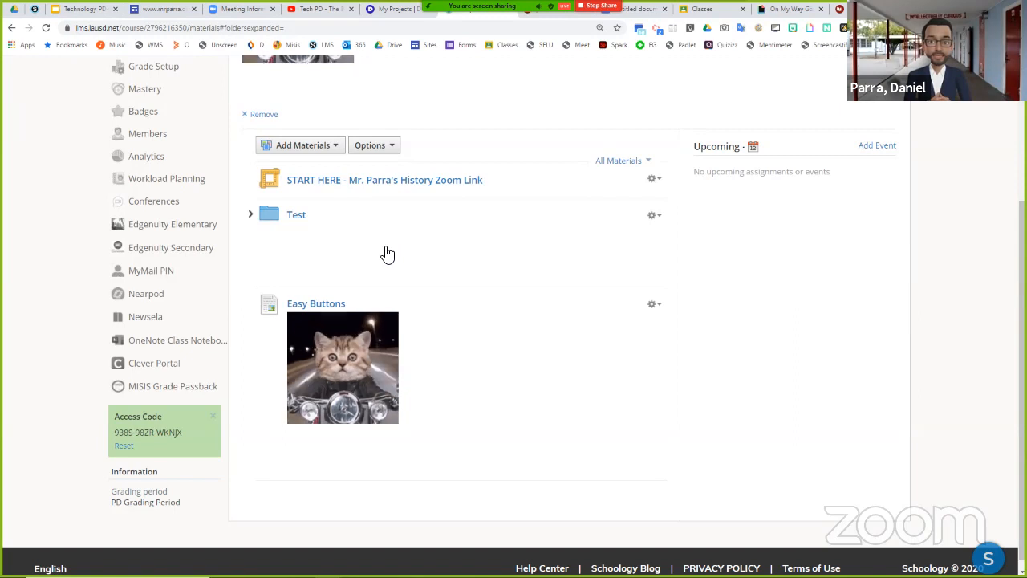
click(250, 215)
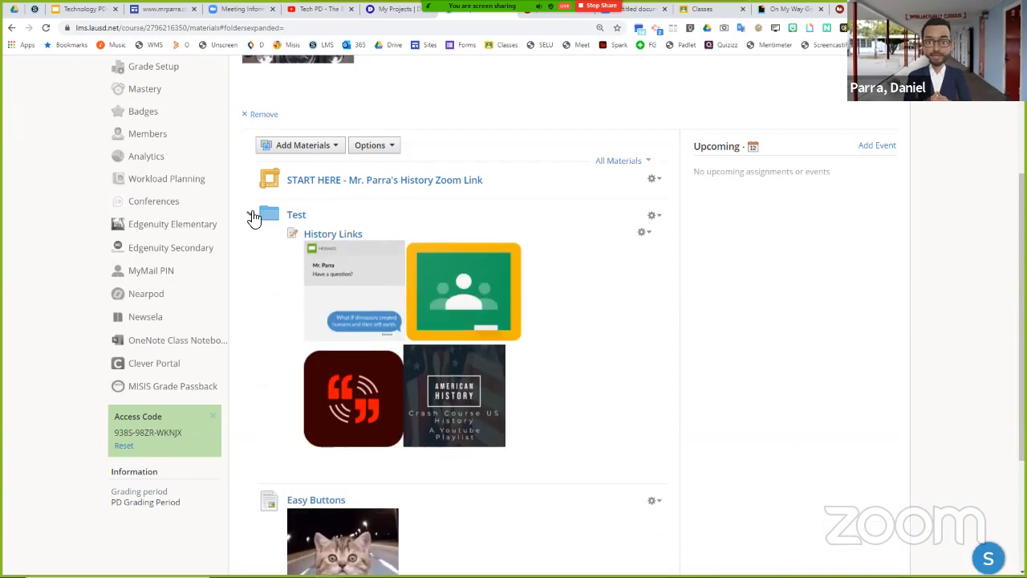
drag(285, 337, 313, 246)
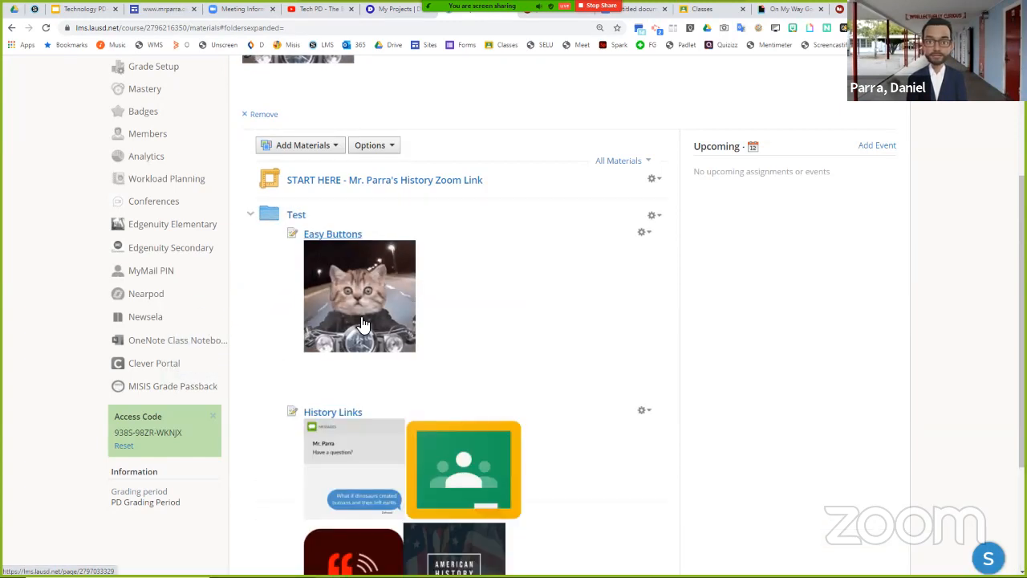
- Examine the Test folder's contents in both its expanded and collapsed state, leaving it collapsed, and review the course page
scroll(380, 442, down, 2)
scroll(381, 442, up, 1)
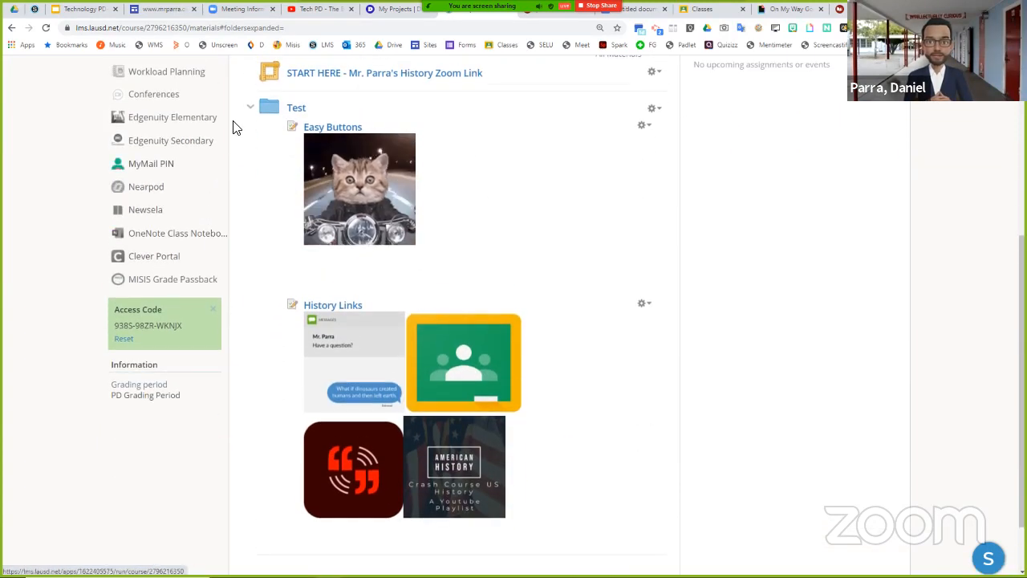
click(252, 108)
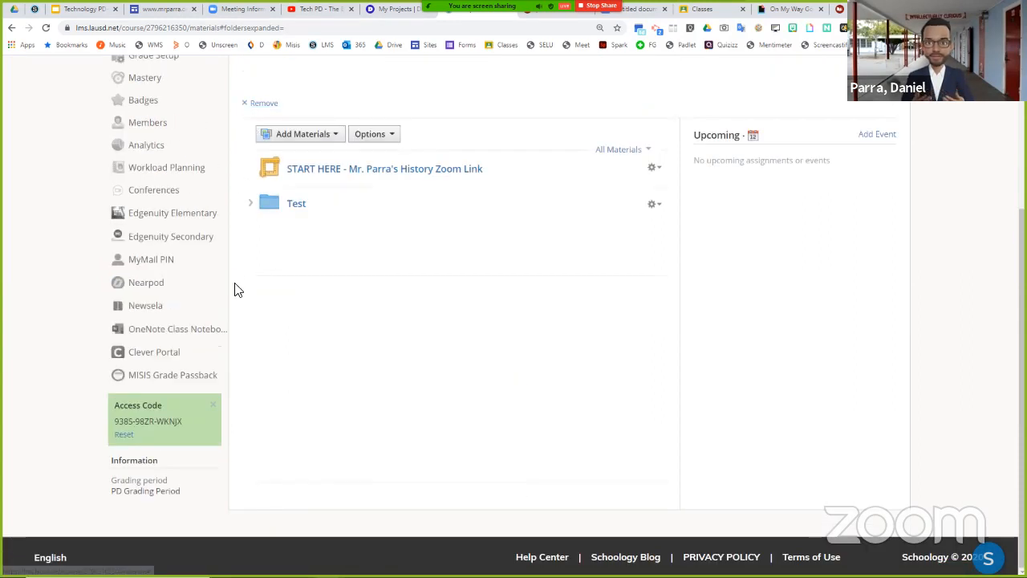
click(254, 204)
scroll(252, 207, down, 1)
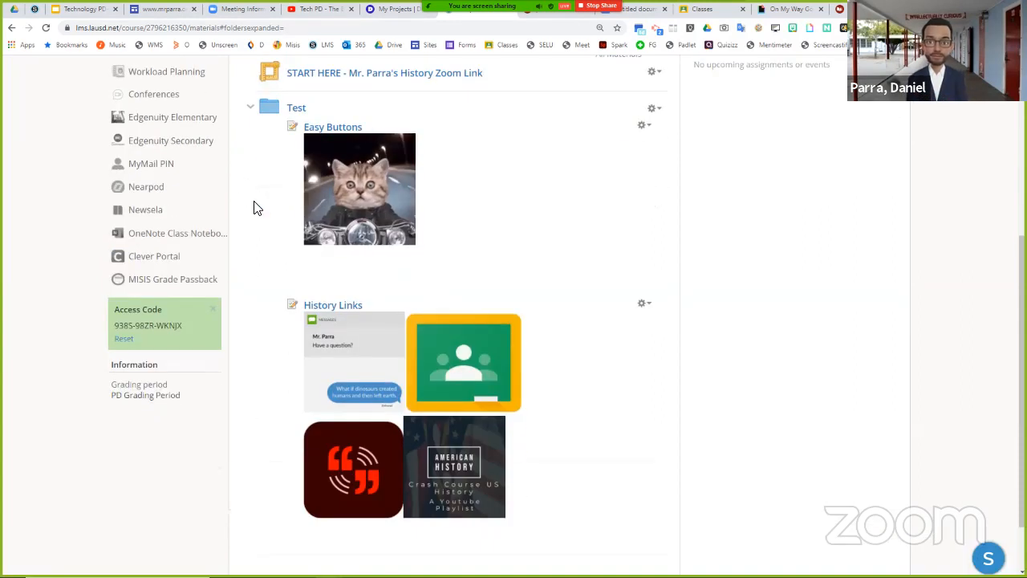
click(250, 110)
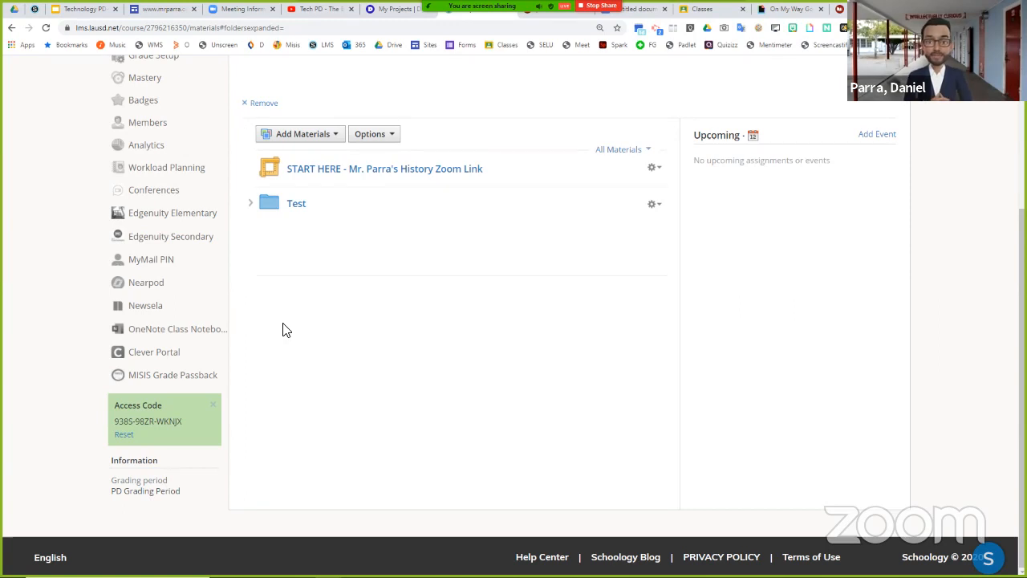
scroll(285, 330, up, 1)
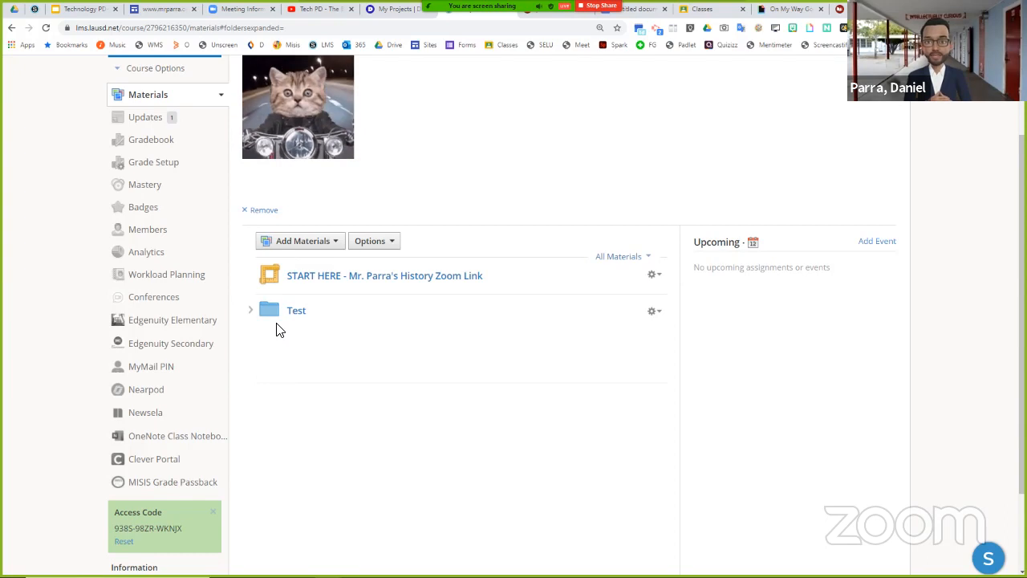
scroll(279, 330, up, 1)
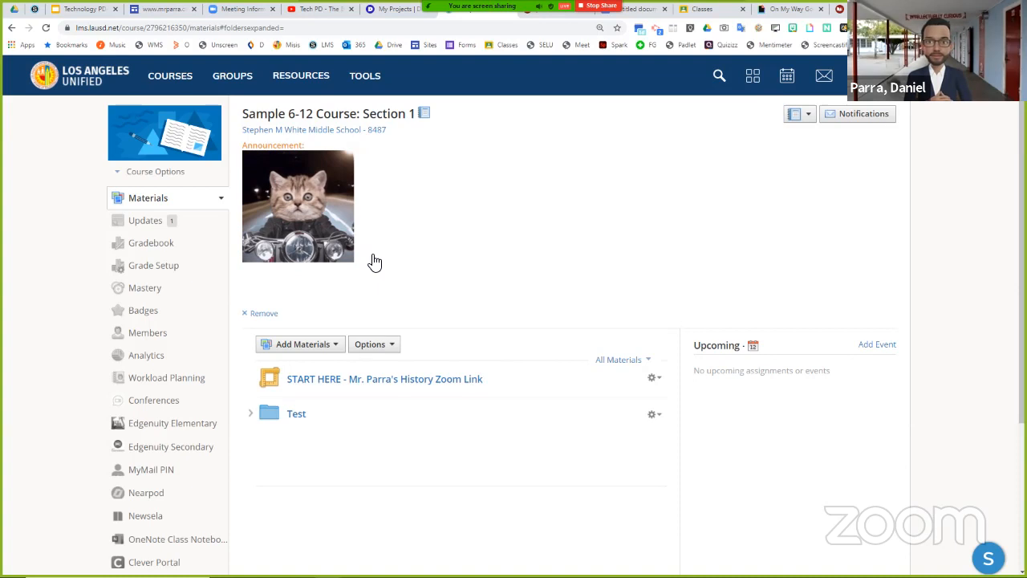
- Highlight Adobe Spark on the presentation's agenda slide, and open the Adobe Spark website through a Google search for "adobe spark"
click(84, 8)
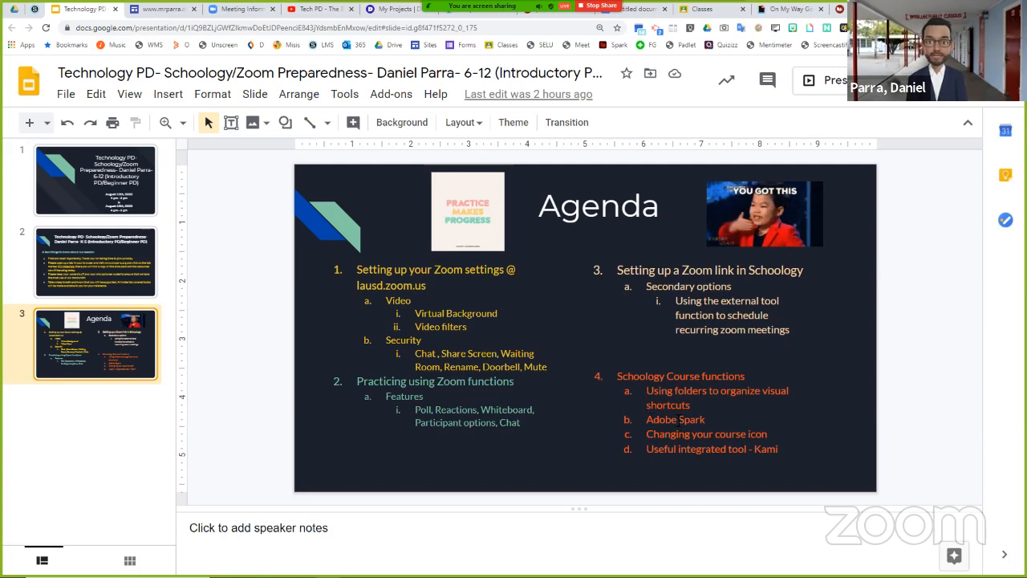
triple_click(703, 419)
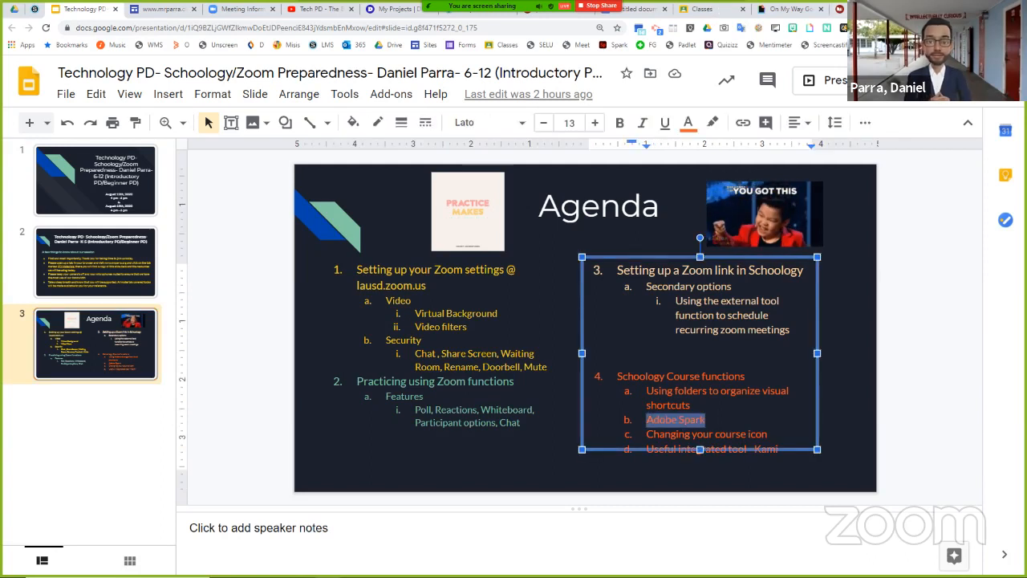
key(ctrl+t)
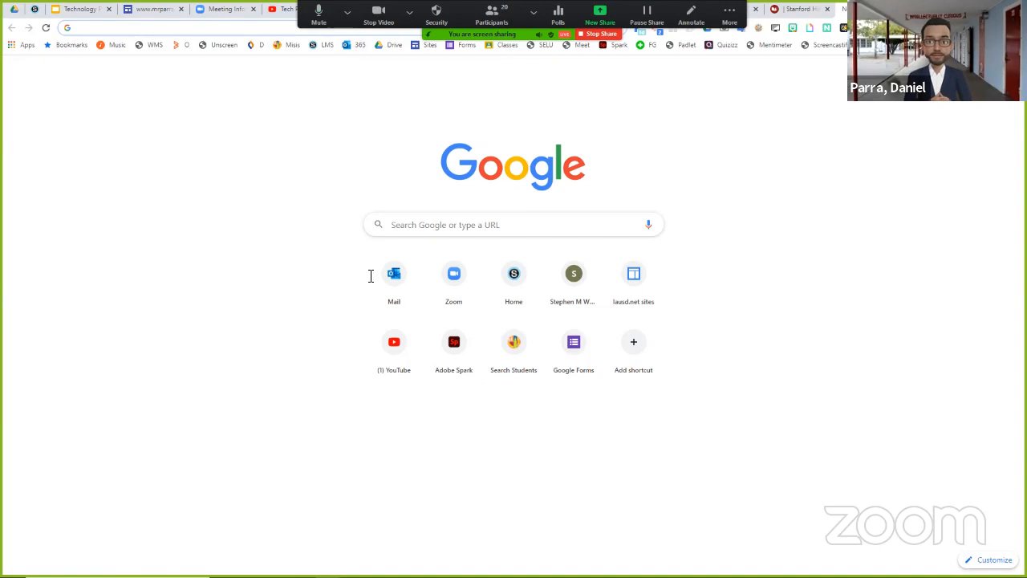
click(209, 31)
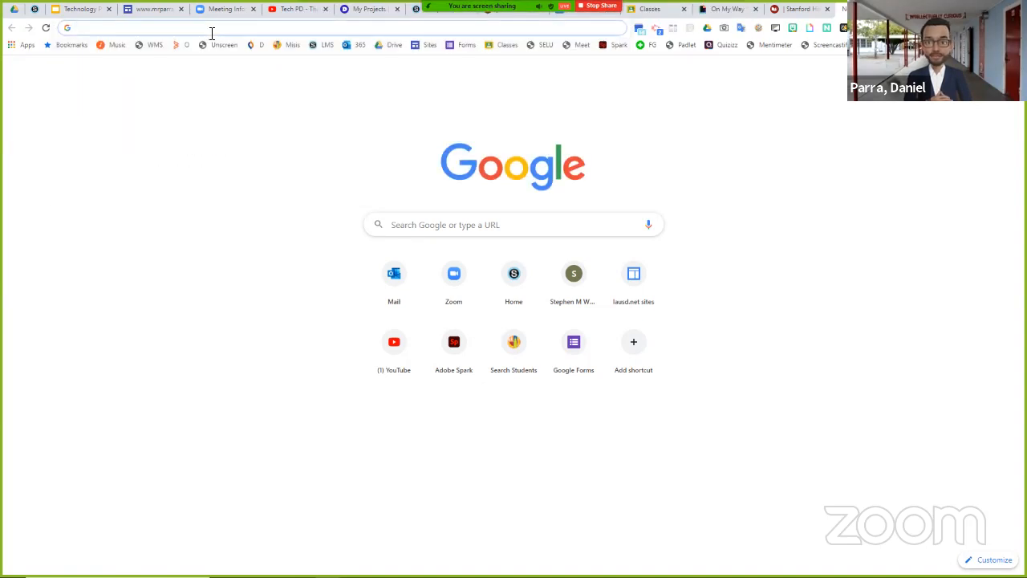
click(440, 222)
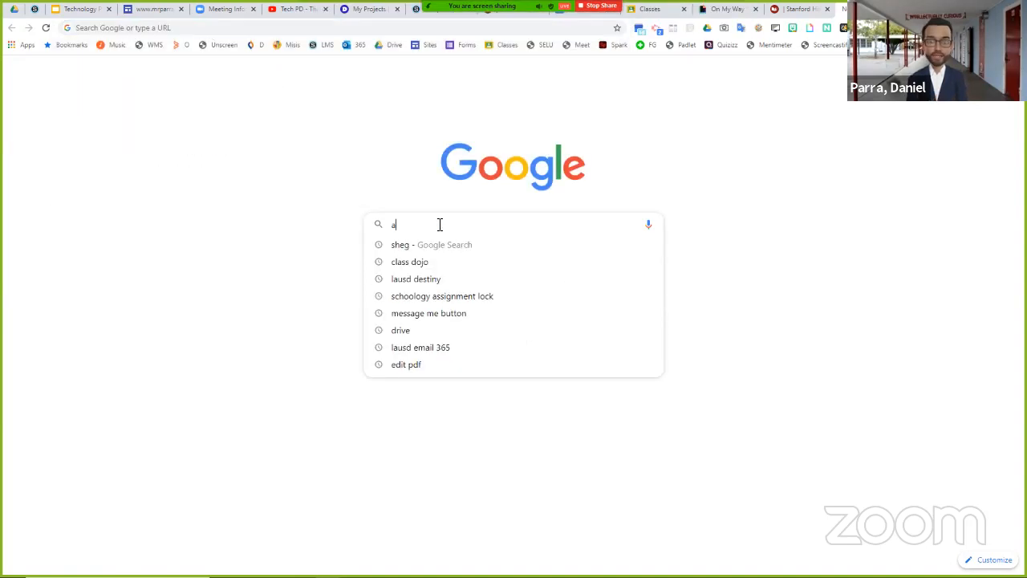
text(adobe spark)
key(Return)
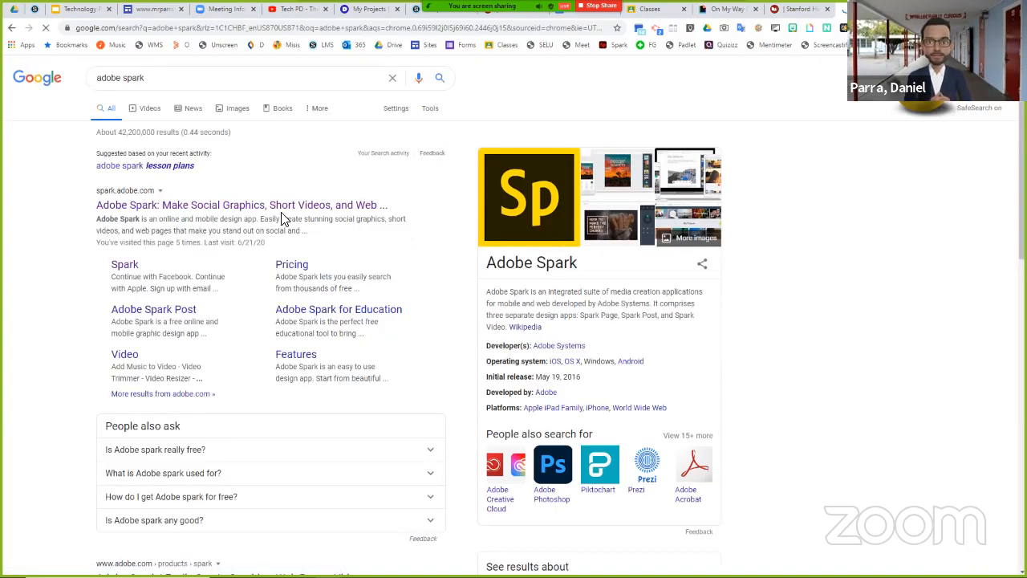
click(281, 210)
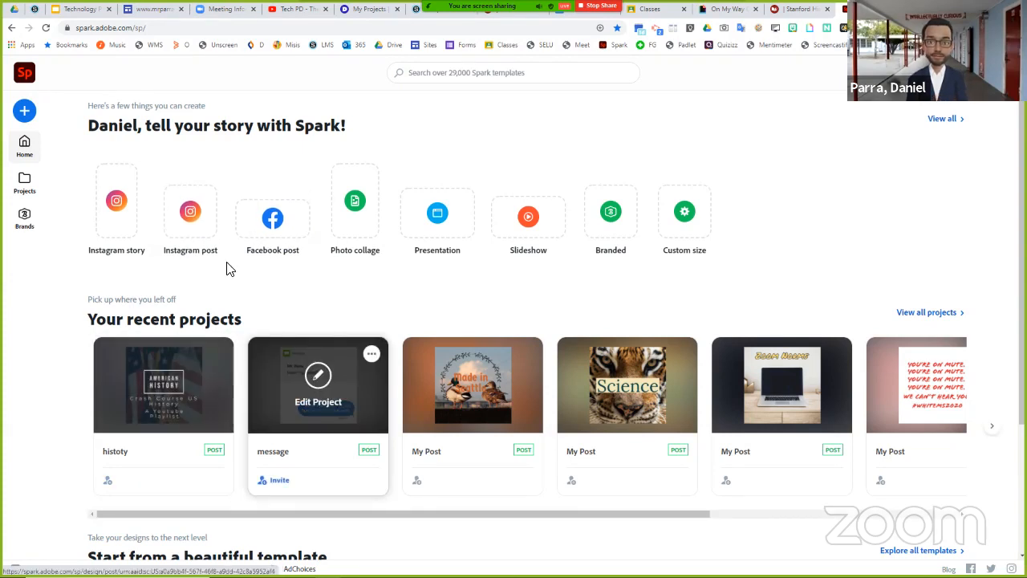
- Start an Instagram post and create it from the light bulb "The Boring Ideas Podcast" template, found by searching templates for "ideas"
click(193, 219)
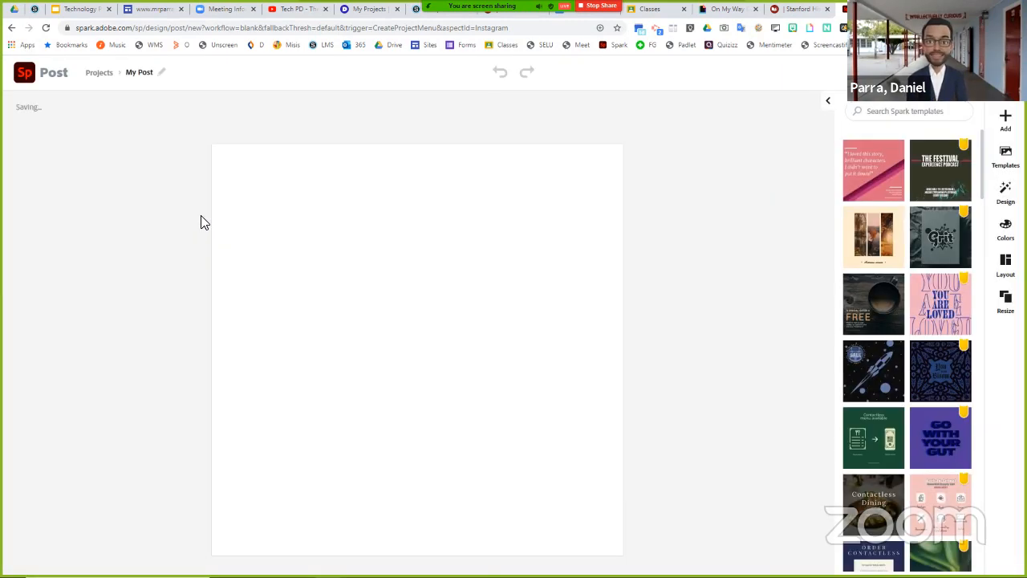
click(890, 115)
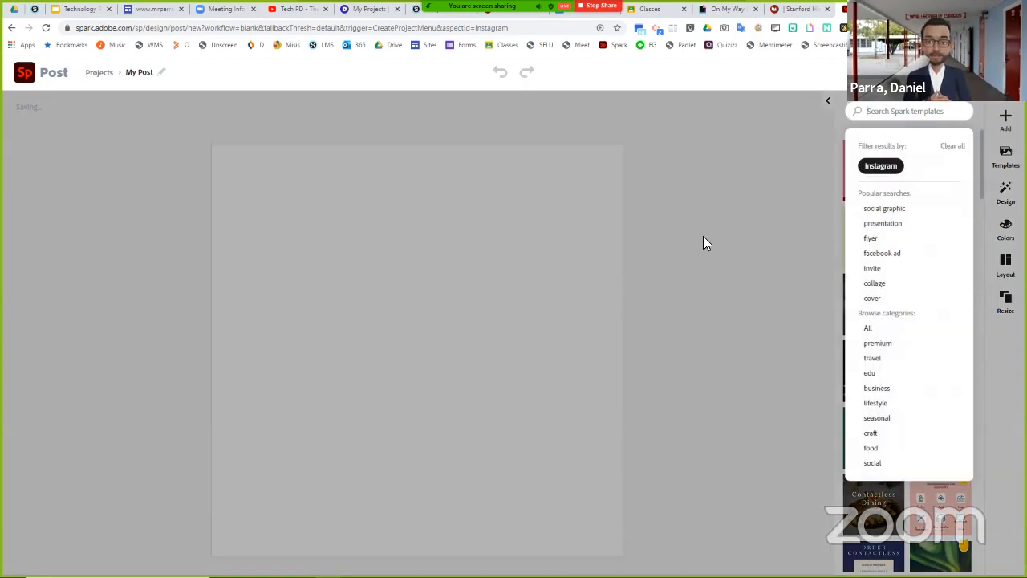
text(iceas)
key(Return)
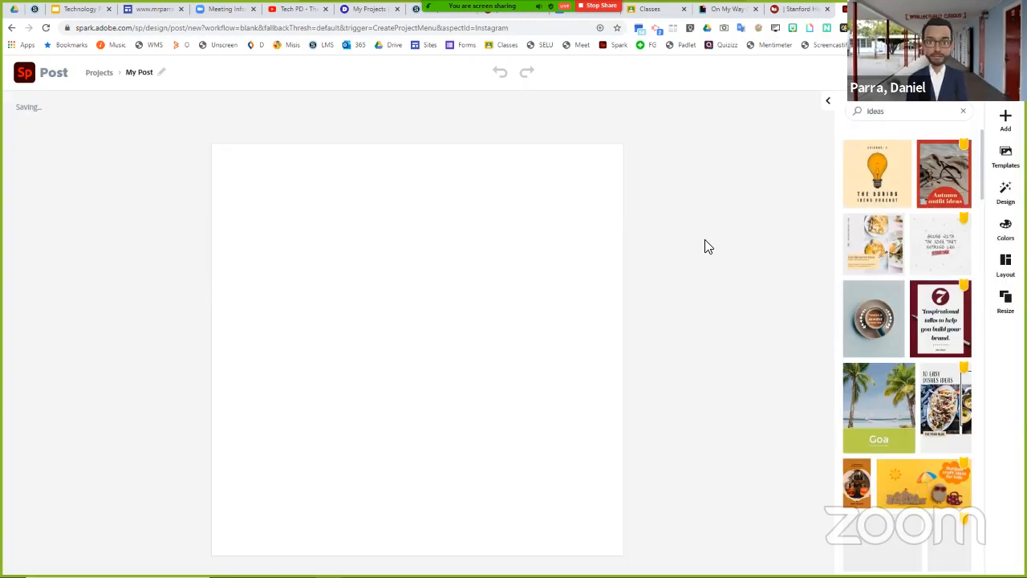
click(883, 190)
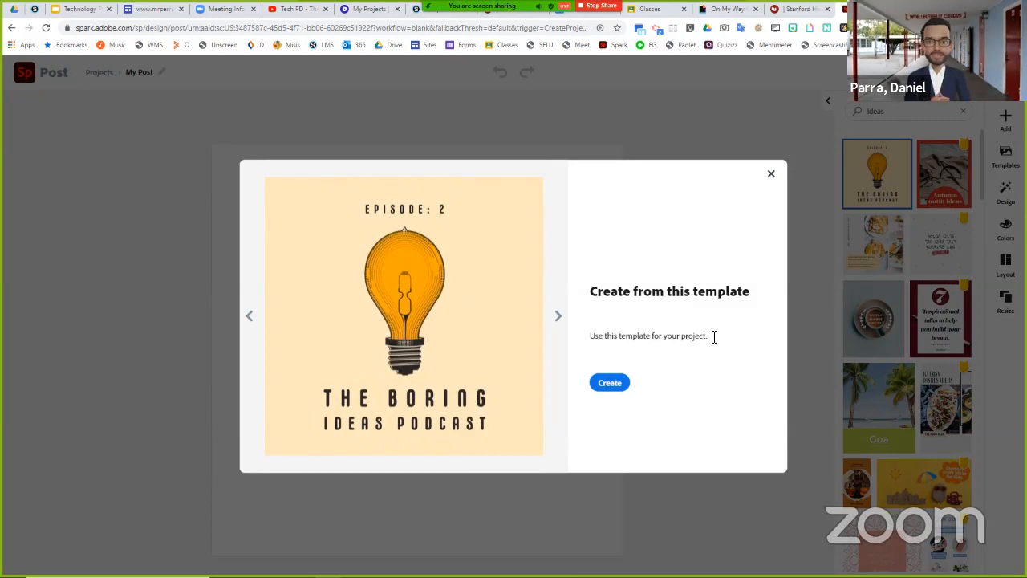
click(610, 383)
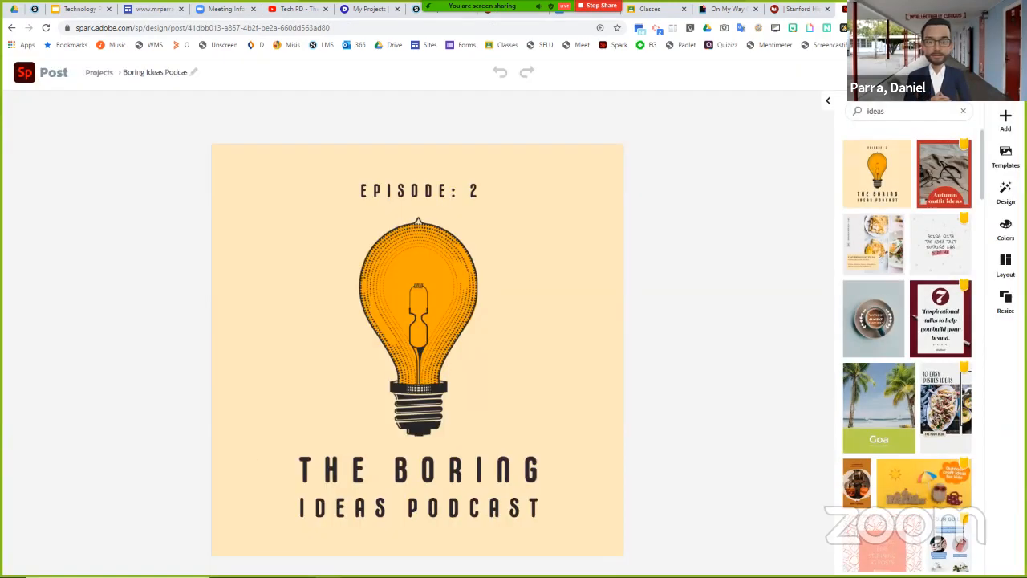
- Replace the post's title text "The Boring Ideas Podcast" below the light bulb with "Think outside the box"
click(445, 296)
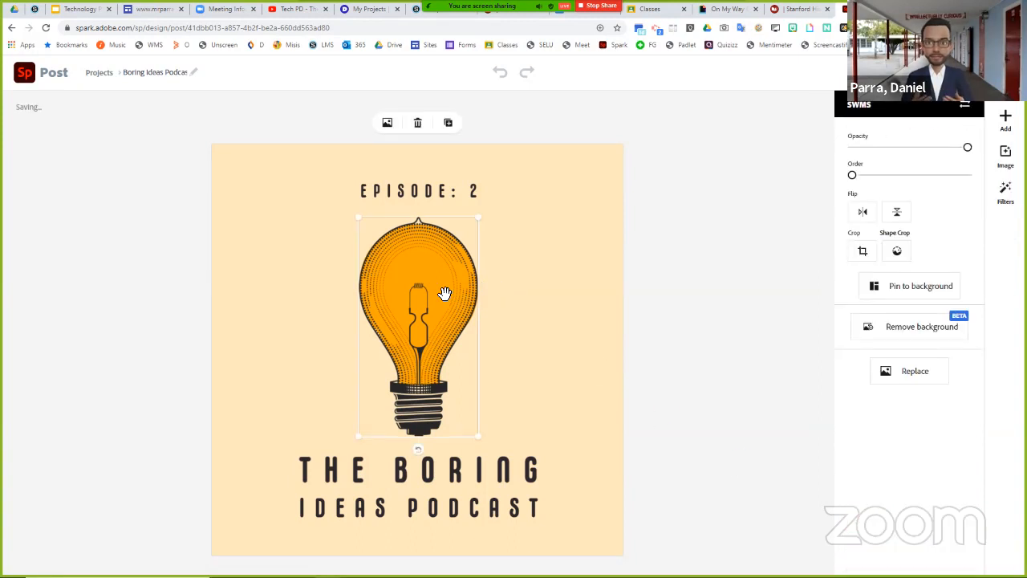
click(432, 214)
click(428, 190)
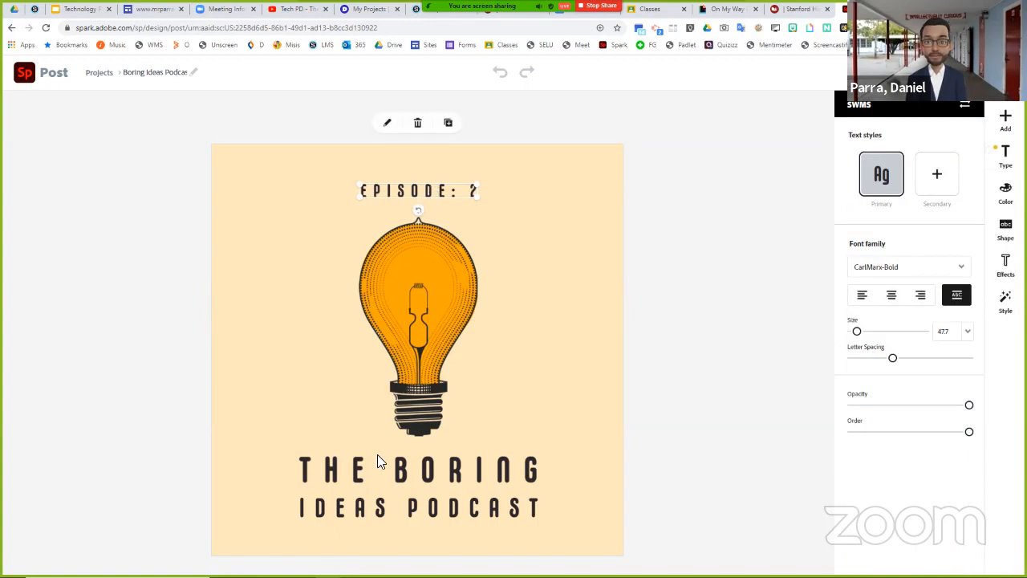
click(376, 474)
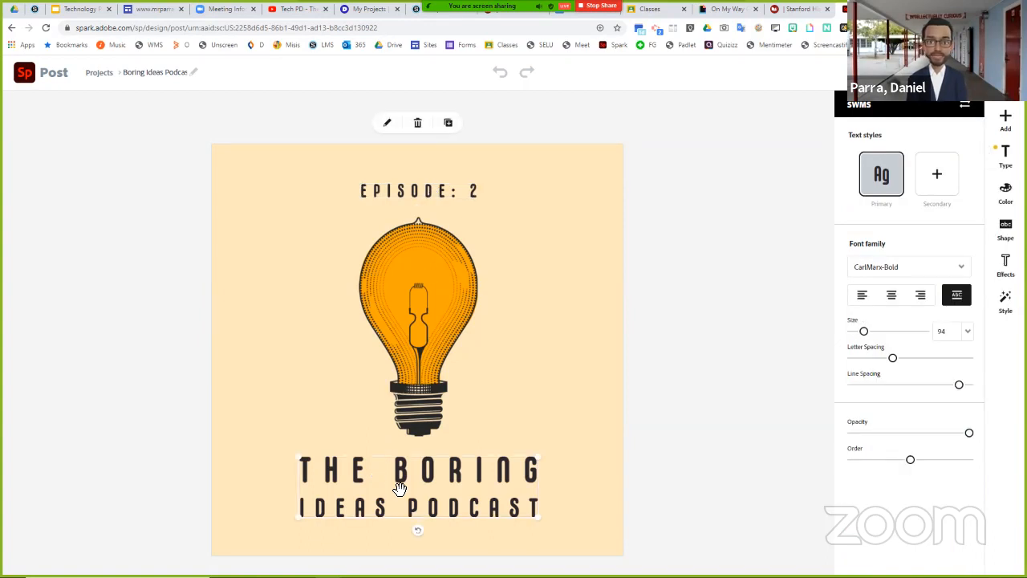
double_click(432, 490)
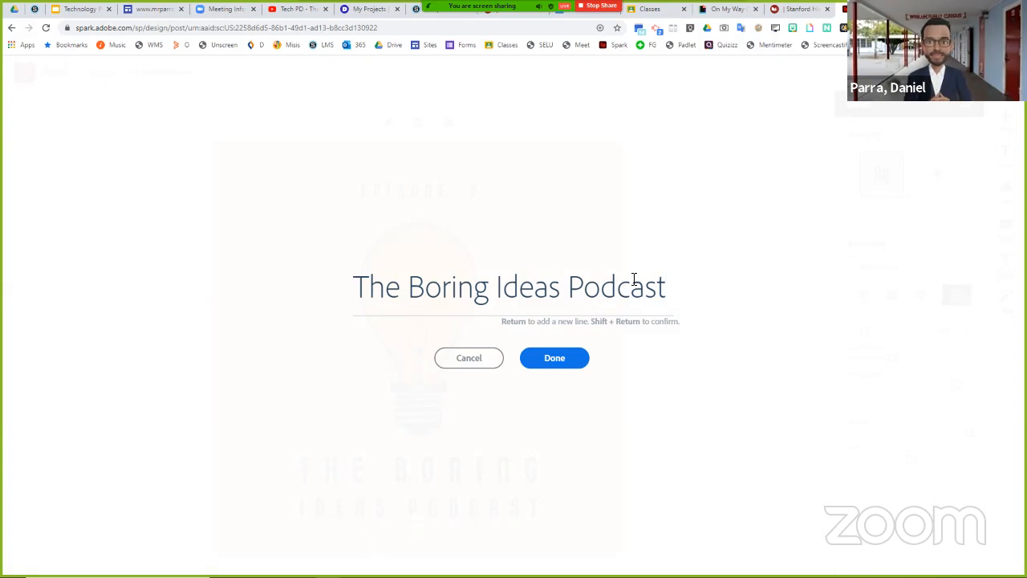
key(ctrl+a)
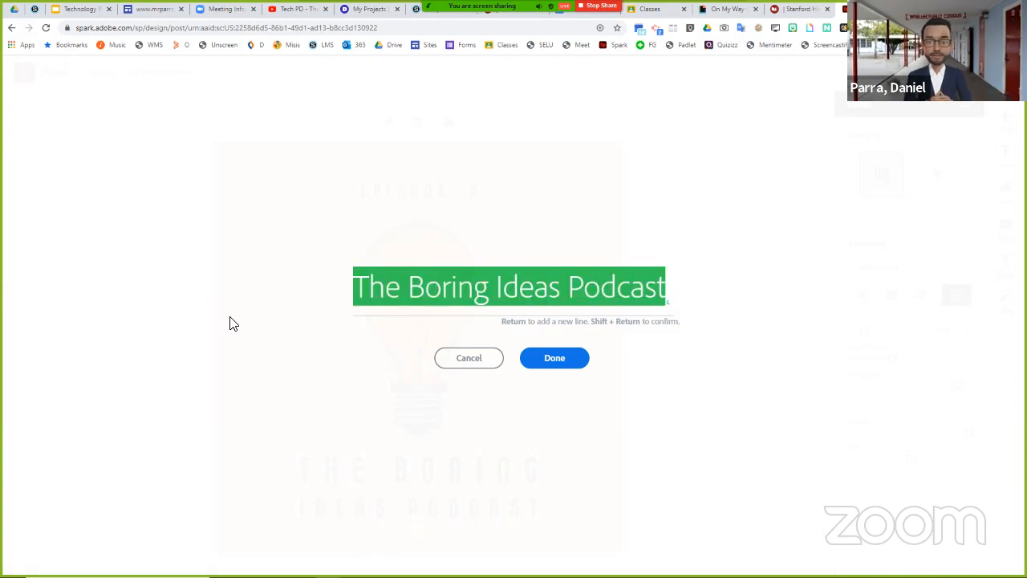
text(Think outsi)
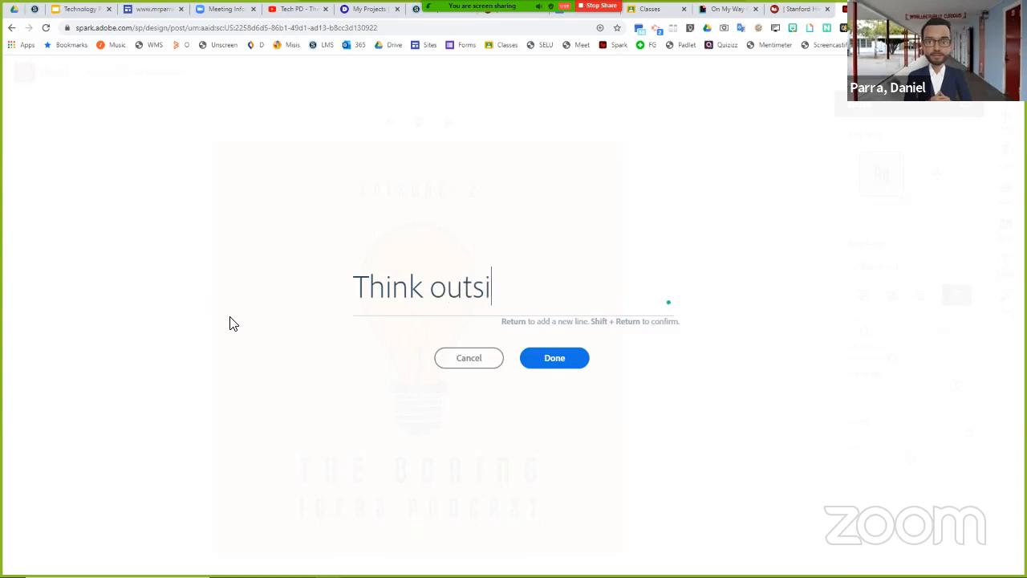
text(de the box)
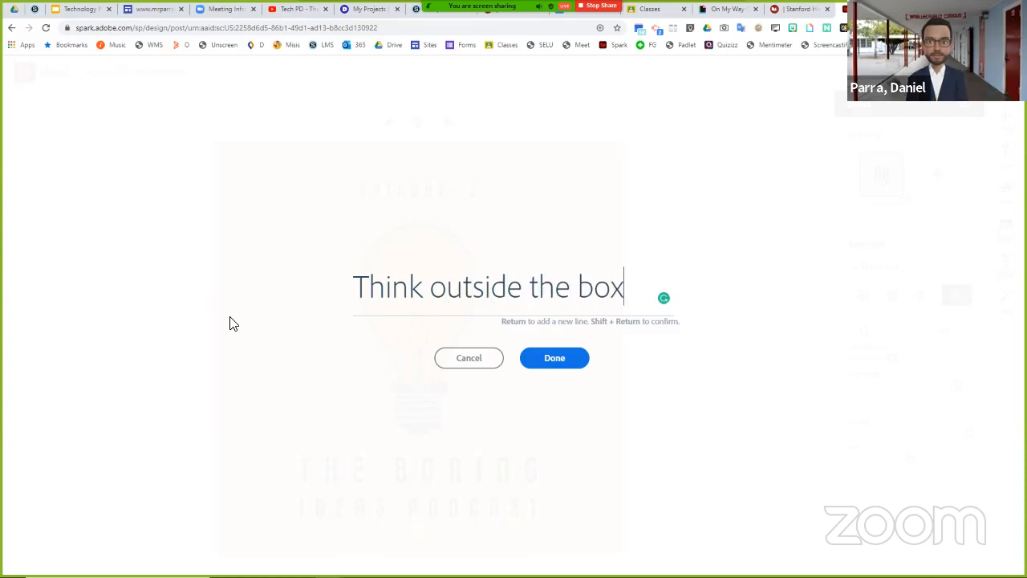
click(555, 358)
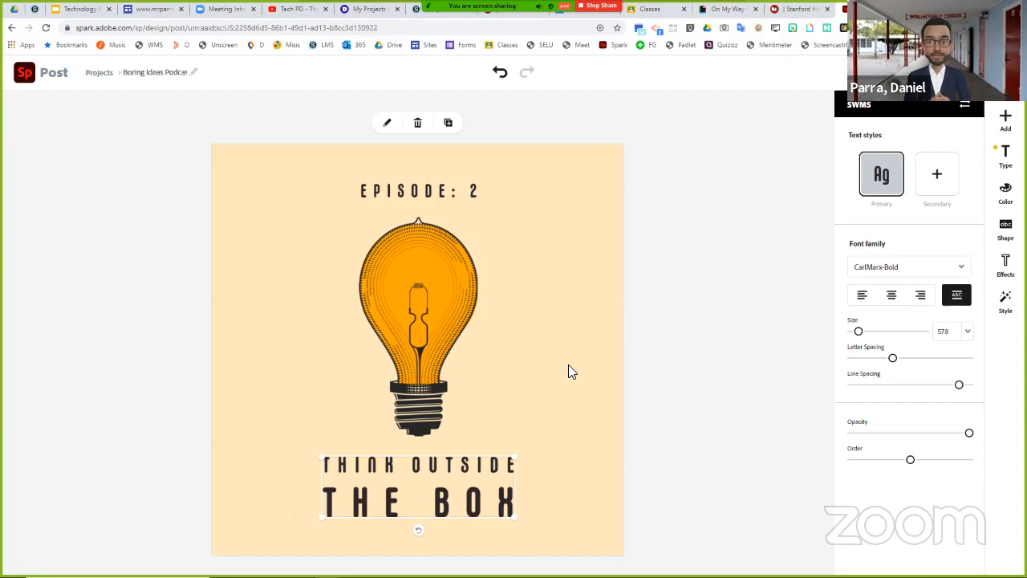
click(554, 377)
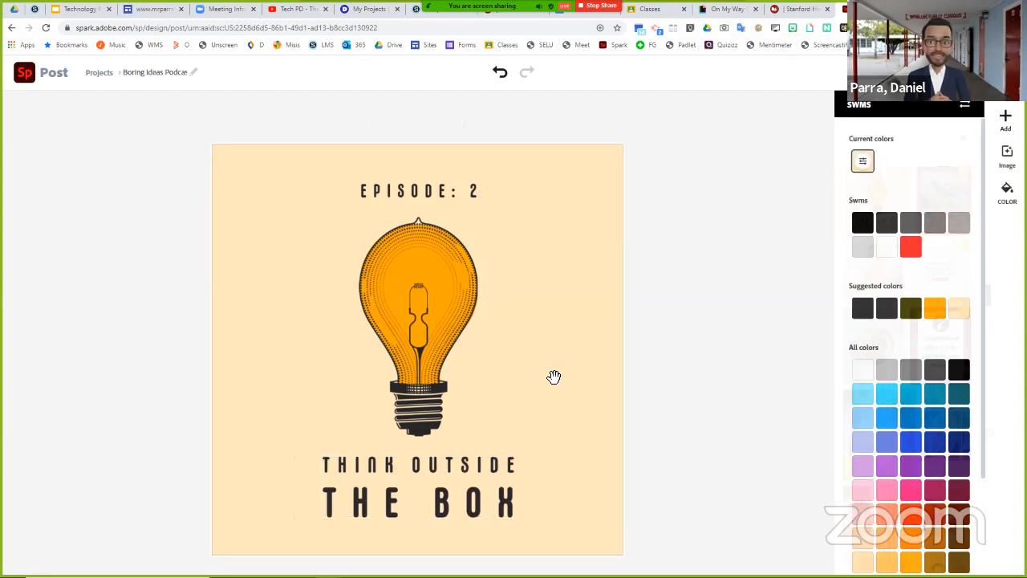
- Nudge the light bulb image slightly upward and add the primary Knights logo to the post
click(433, 299)
mouse_move(434, 298)
mouse_down()
mouse_move(309, 292)
mouse_move(488, 311)
mouse_move(568, 229)
mouse_move(429, 290)
mouse_up()
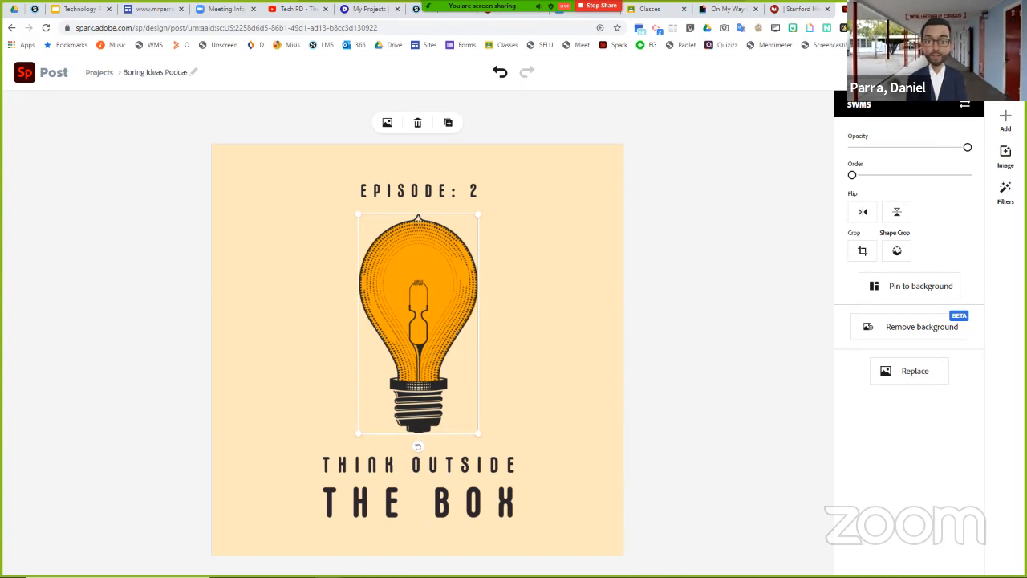
click(1004, 120)
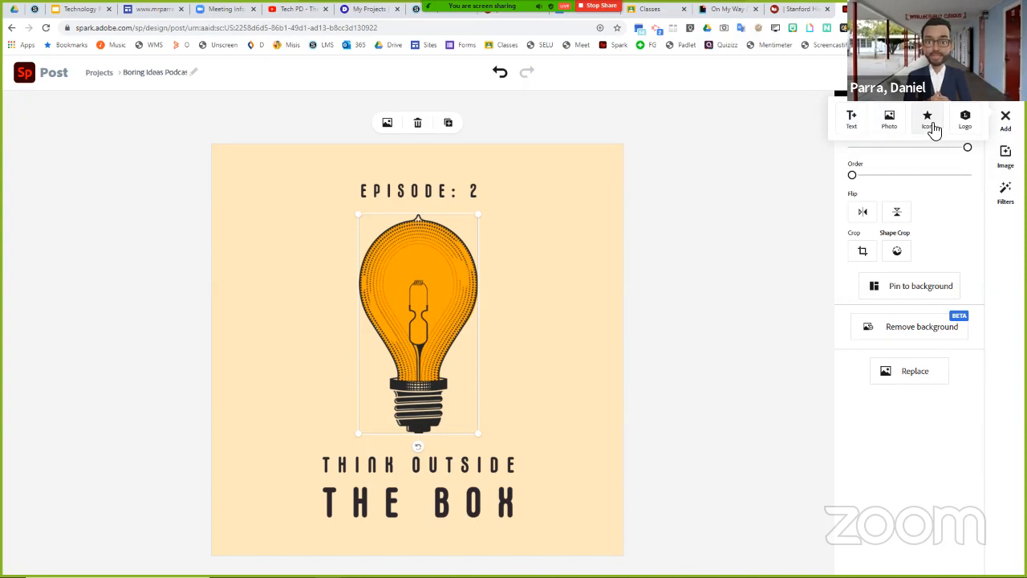
click(963, 126)
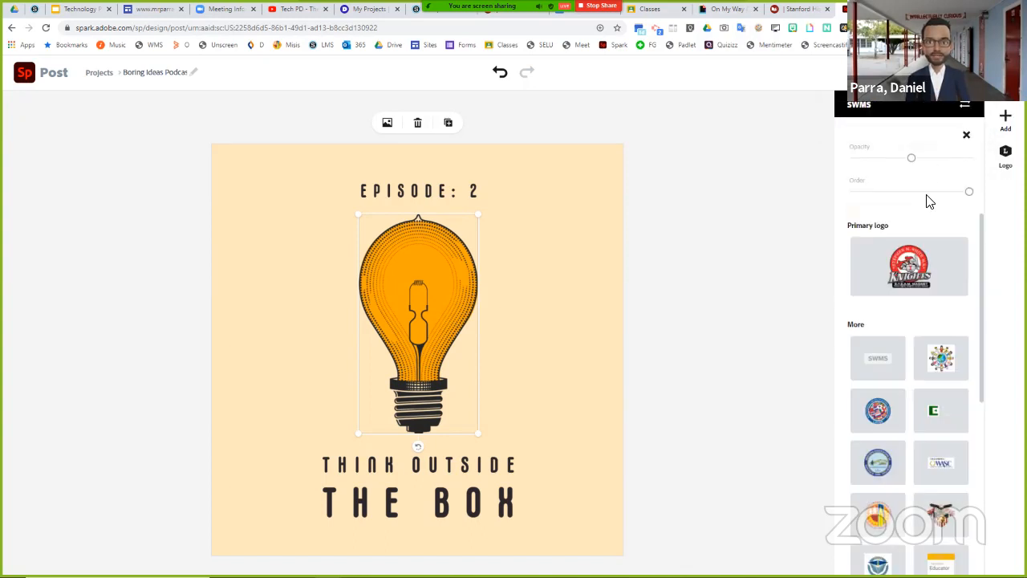
click(915, 263)
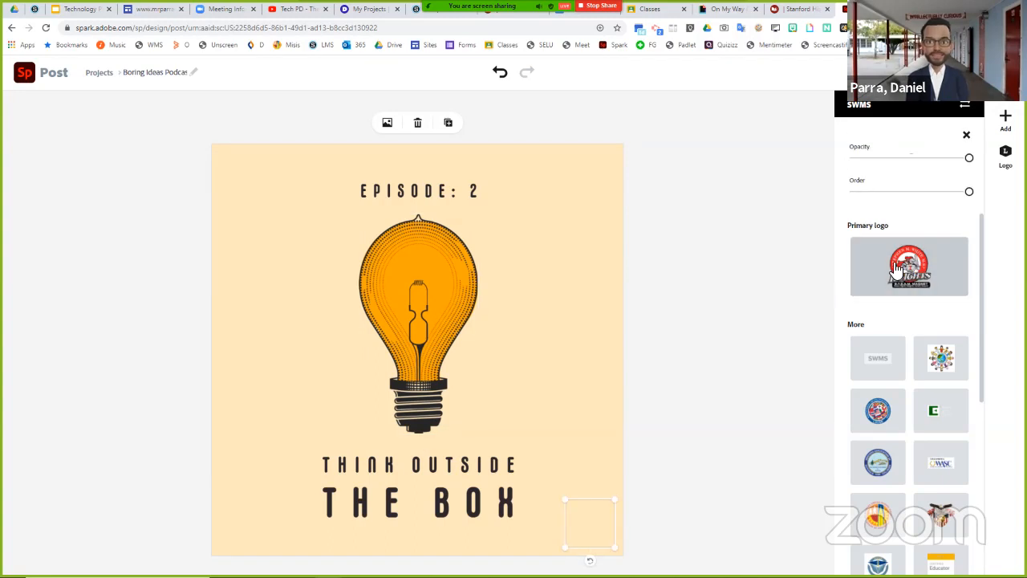
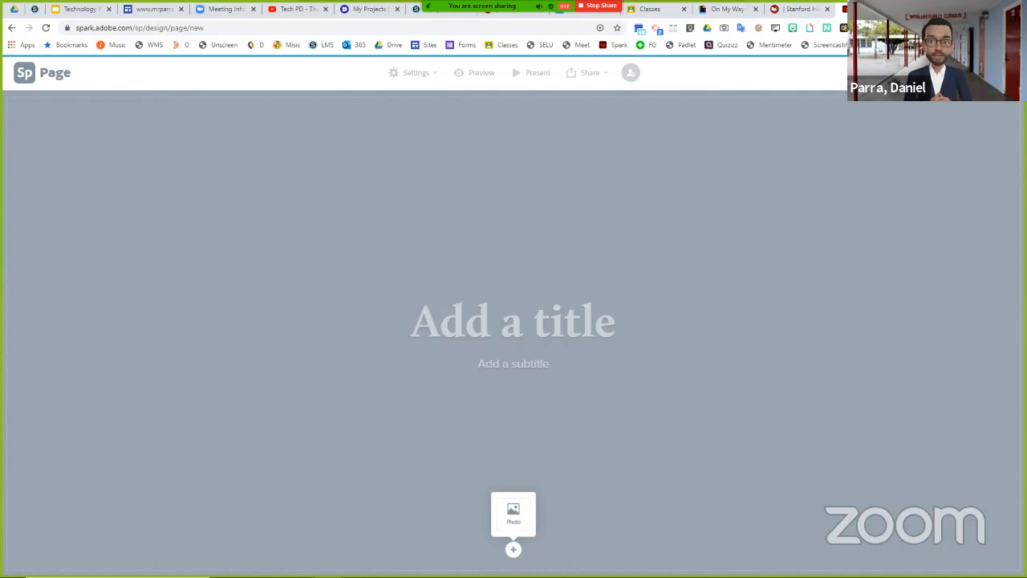
- Close the blank Adobe Spark page and view the scheduled meeting's details on the LAUSD Zoom site
click(900, 9)
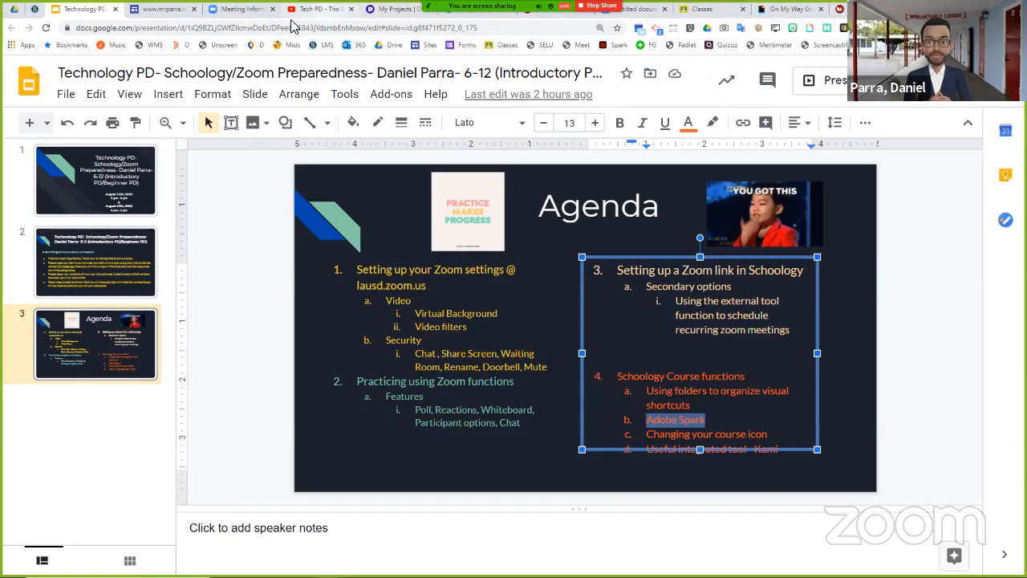
click(243, 10)
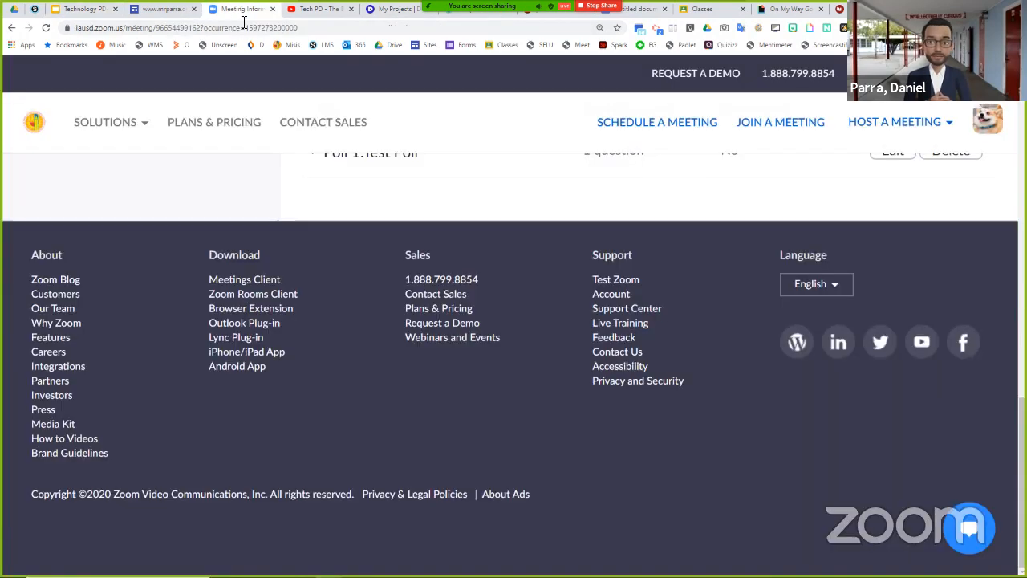
scroll(346, 93, up, 10)
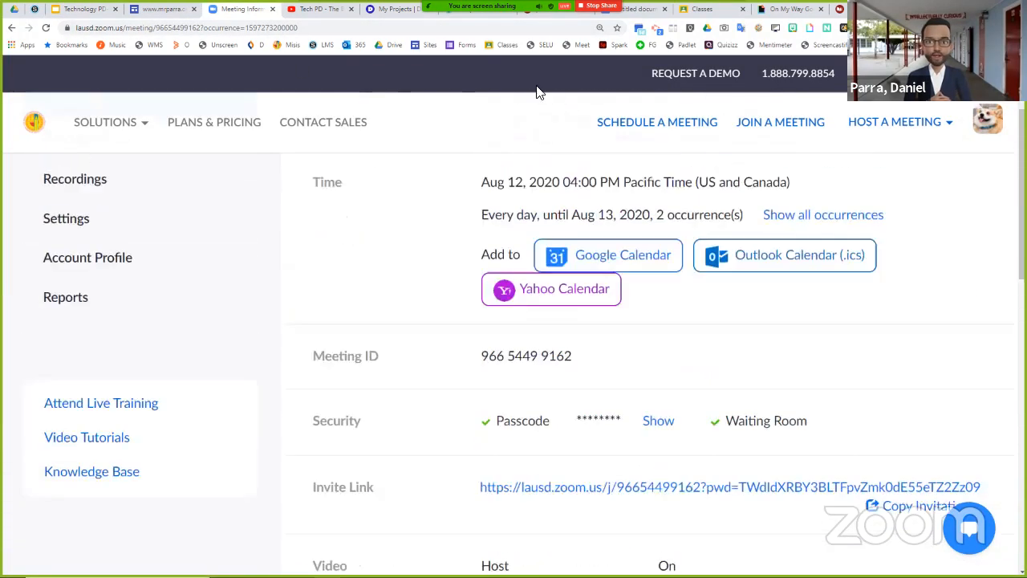
scroll(537, 87, up, 2)
- Open the Kami website, kamiapp.com, in a new browser tab
click(922, 9)
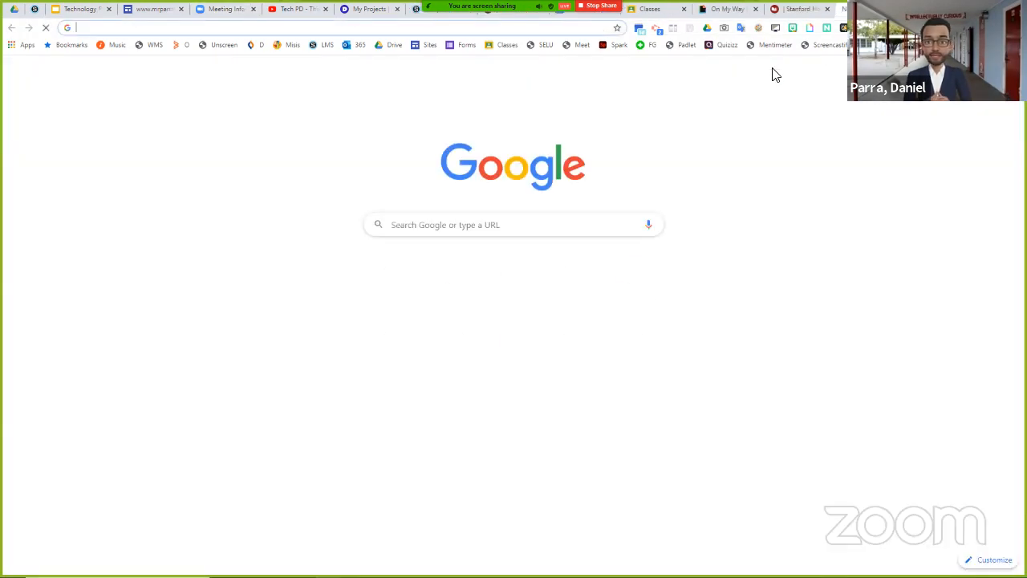
text(kamiapp.com)
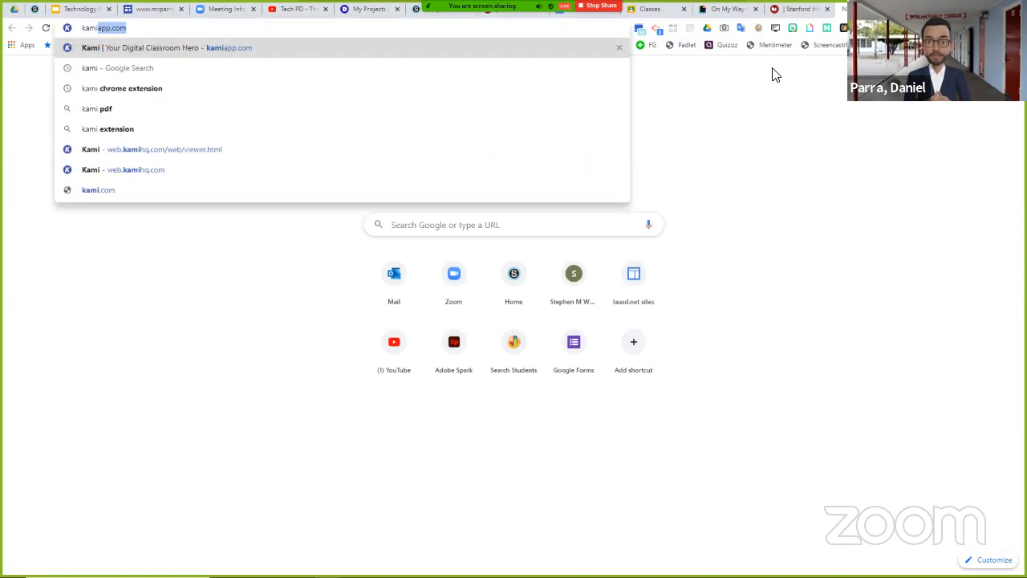
key(Return)
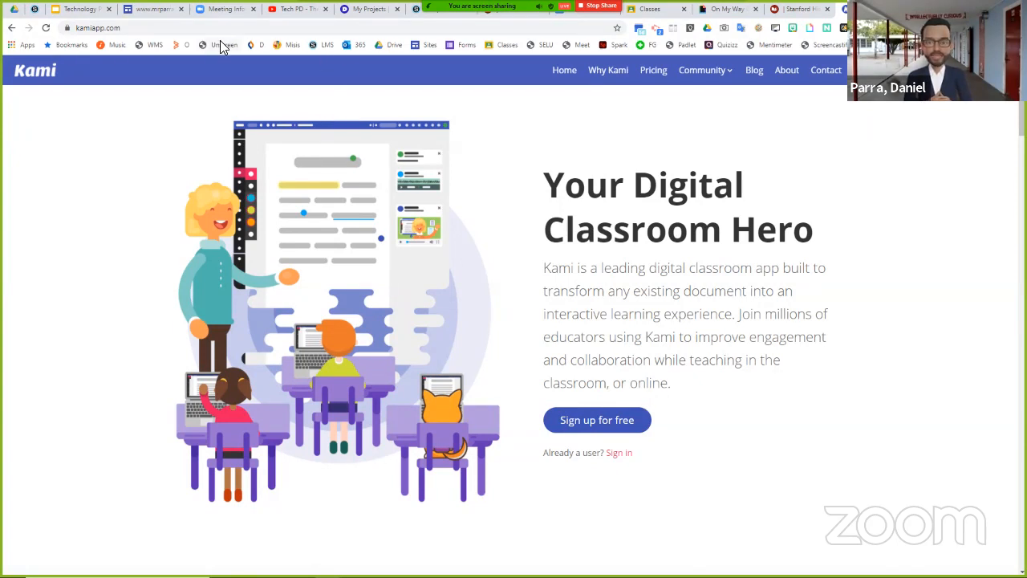
- Switch to the Schoology course "Sample 6-12 Course: Section 1" and start a new assignment in its materials
click(416, 9)
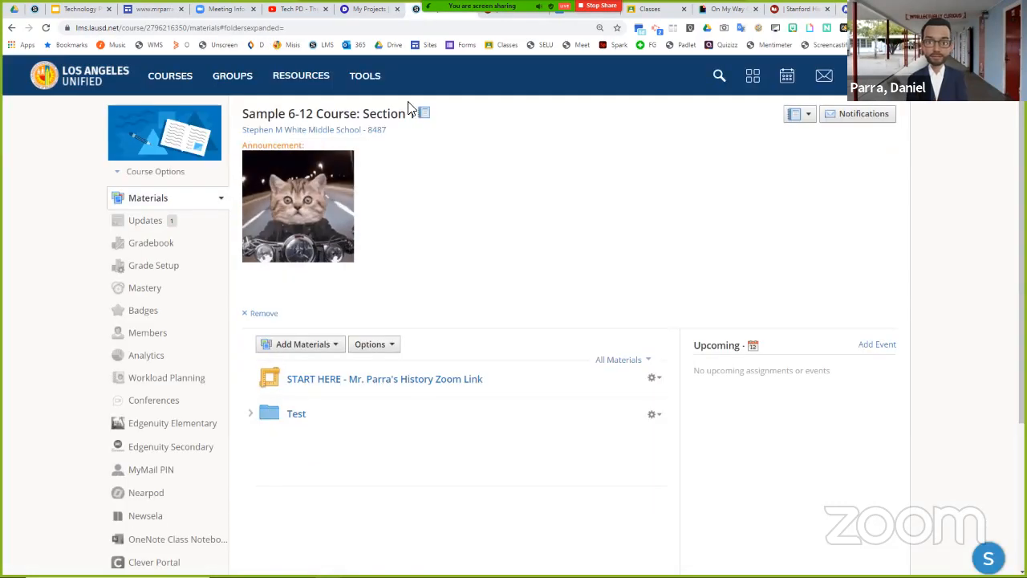
scroll(308, 284, down, 1)
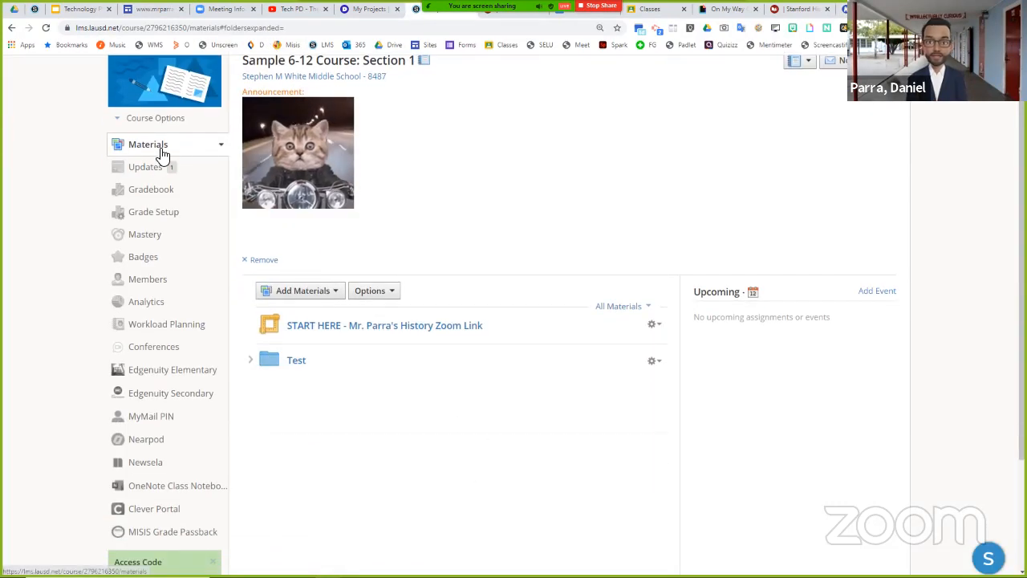
scroll(164, 205, up, 1)
click(325, 350)
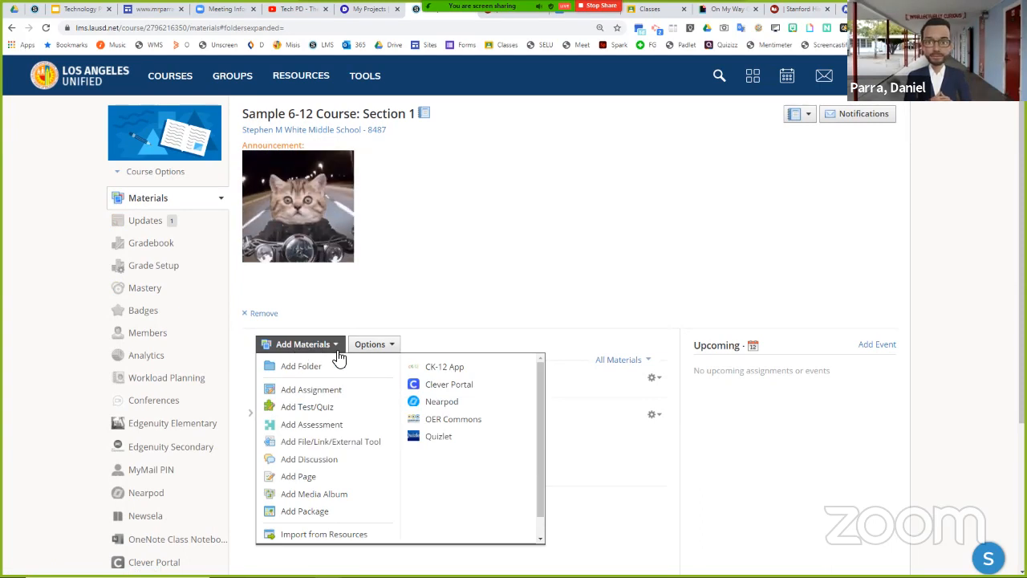
click(313, 391)
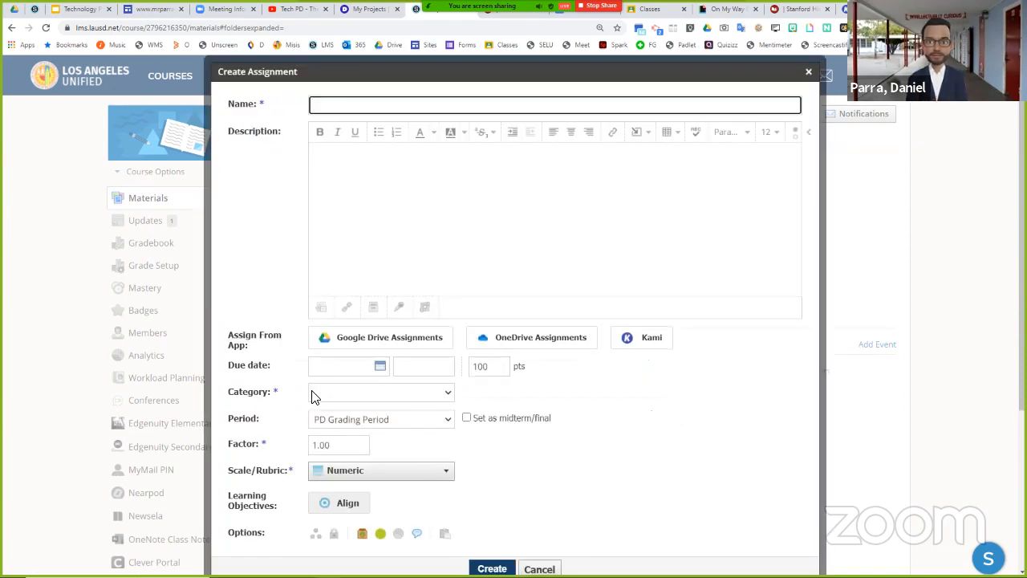
mouse_move(644, 341)
- Search Google for "kami chrome extension" in a new tab and open the extension's Chrome Web Store page
key(ctrl+t)
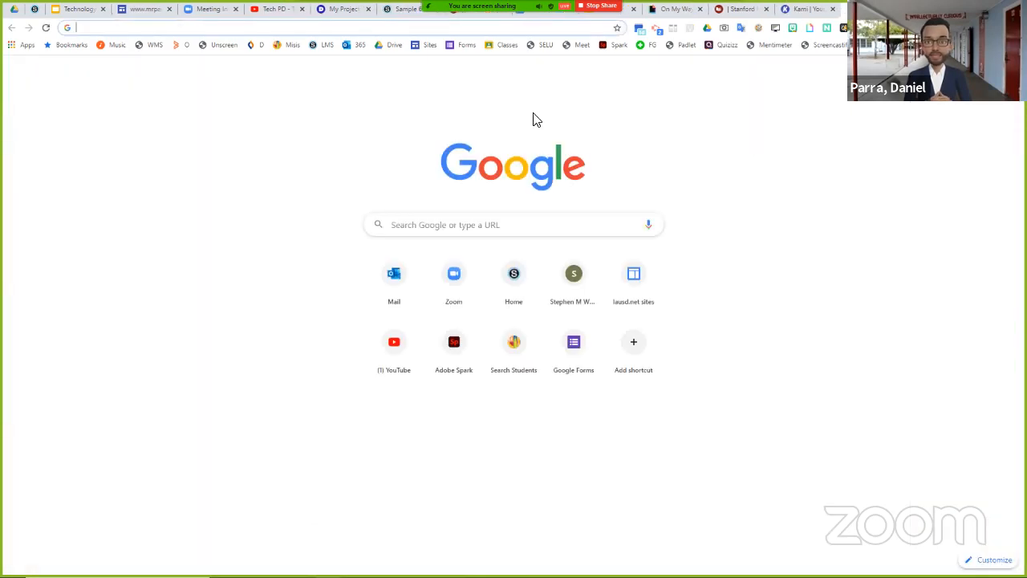
click(485, 221)
text(k)
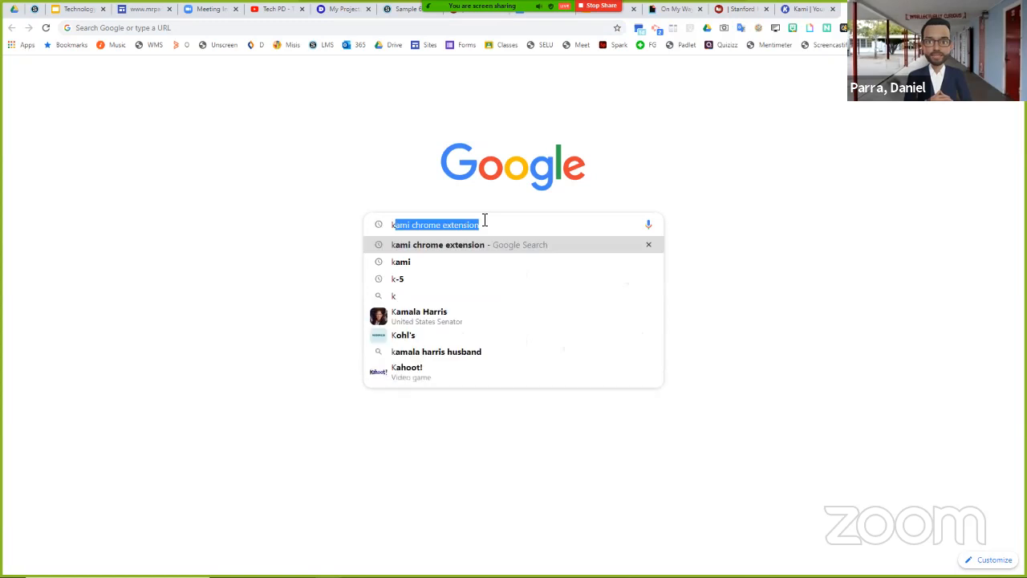
text(ami chrome ext)
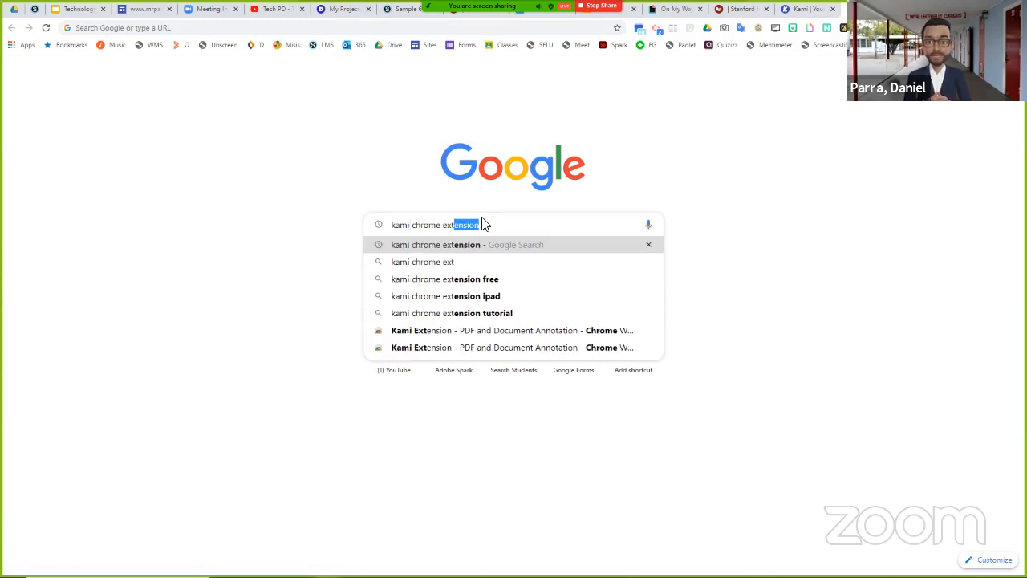
key(Return)
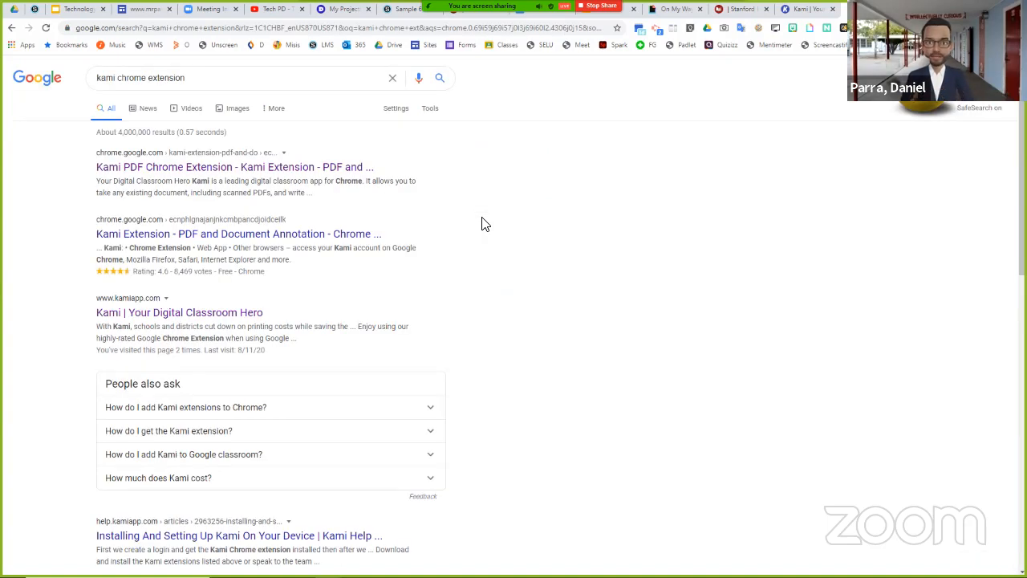
click(293, 168)
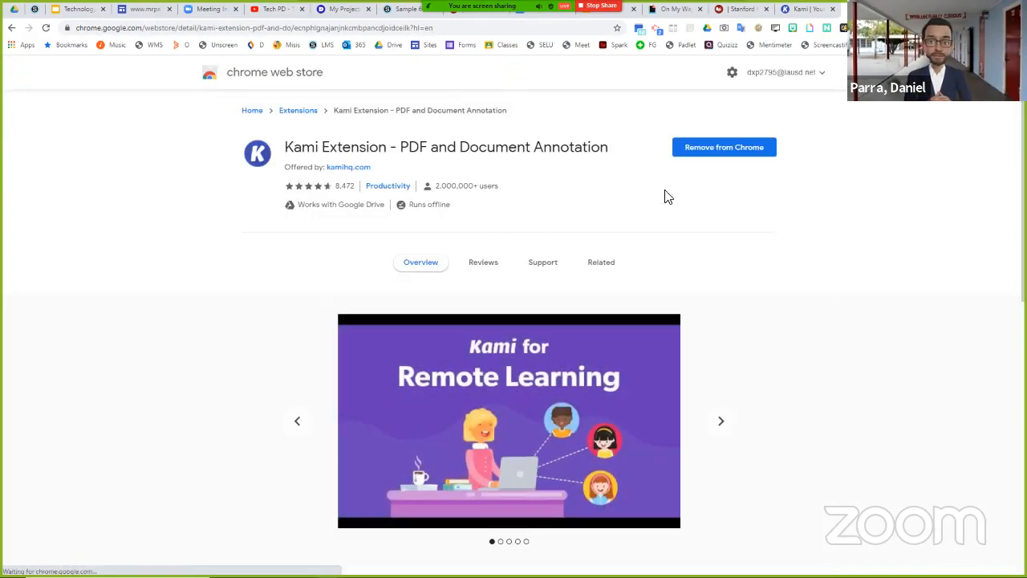
- Remove the Kami extension from Chrome, add it again from its Chrome Web Store page, and close the store page
click(721, 160)
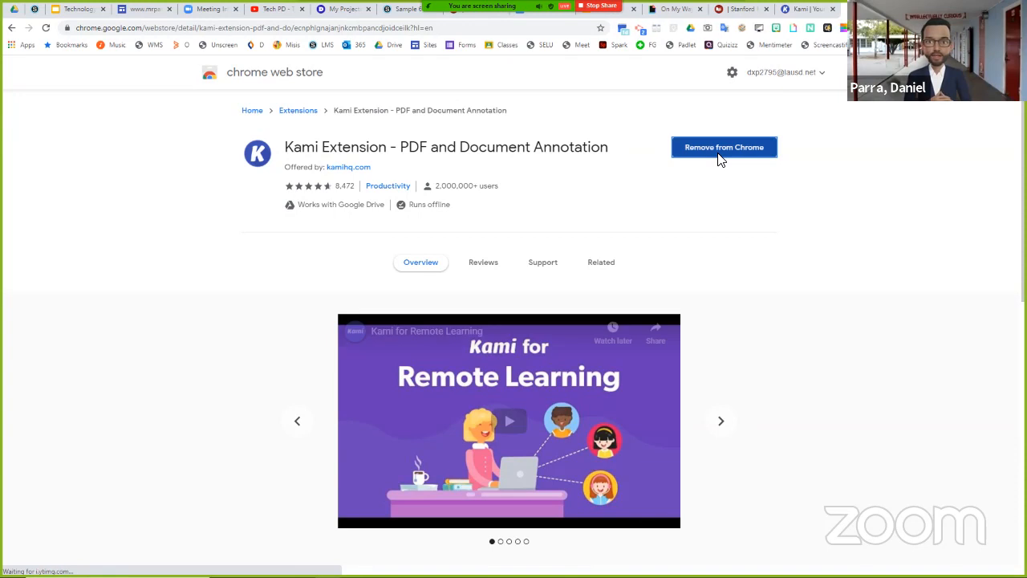
click(881, 105)
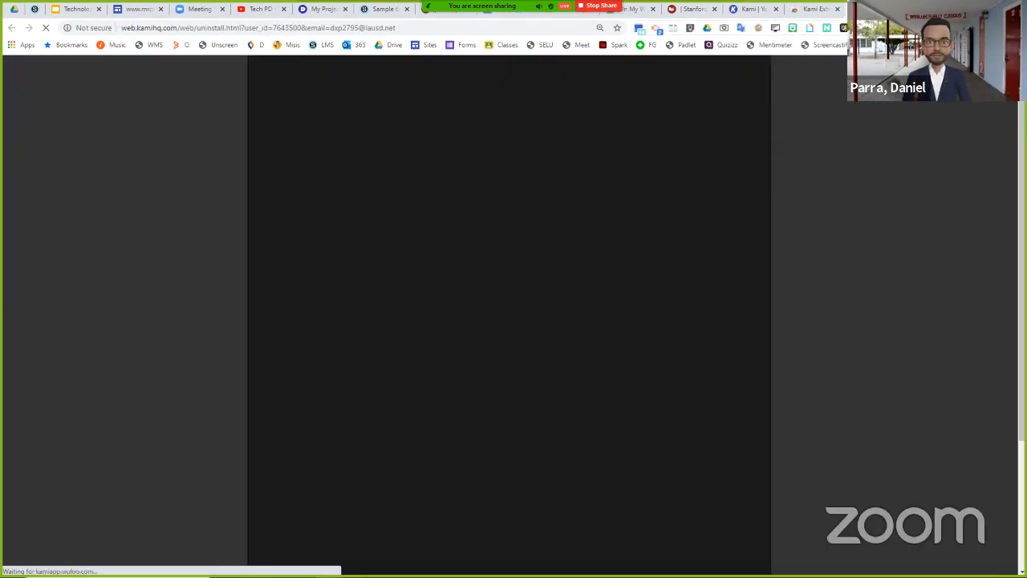
click(899, 9)
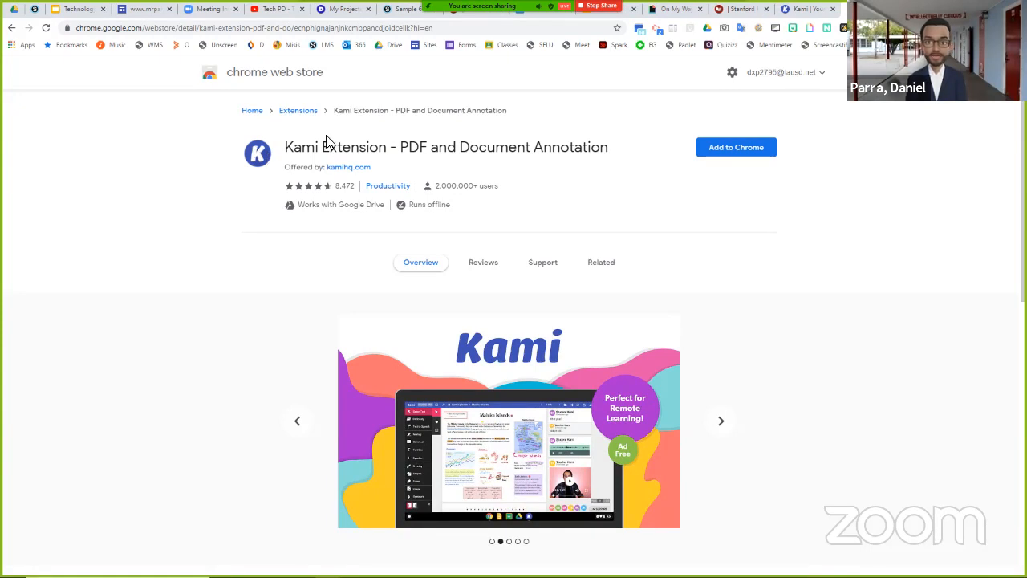
click(736, 147)
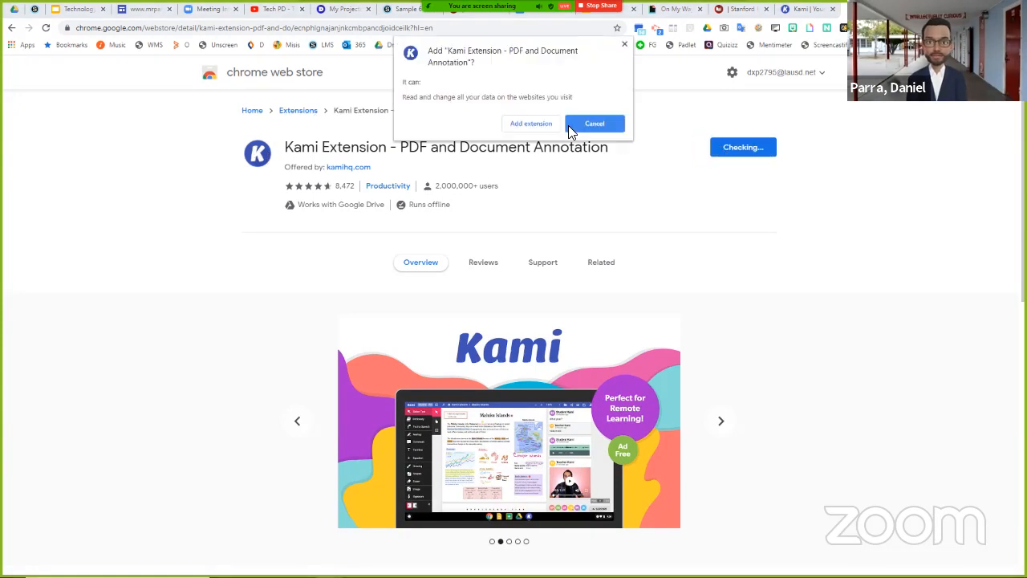
click(531, 124)
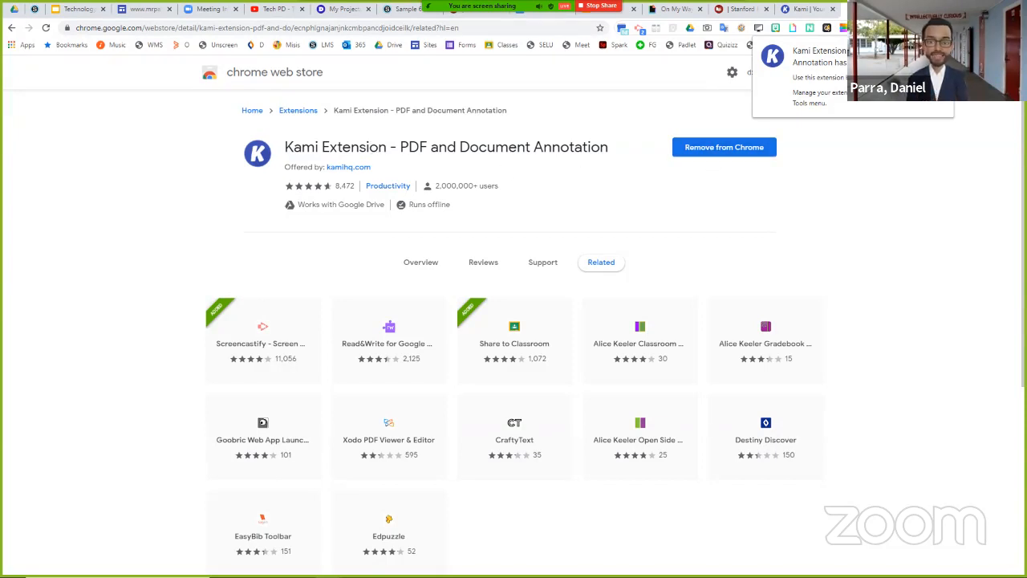
click(900, 8)
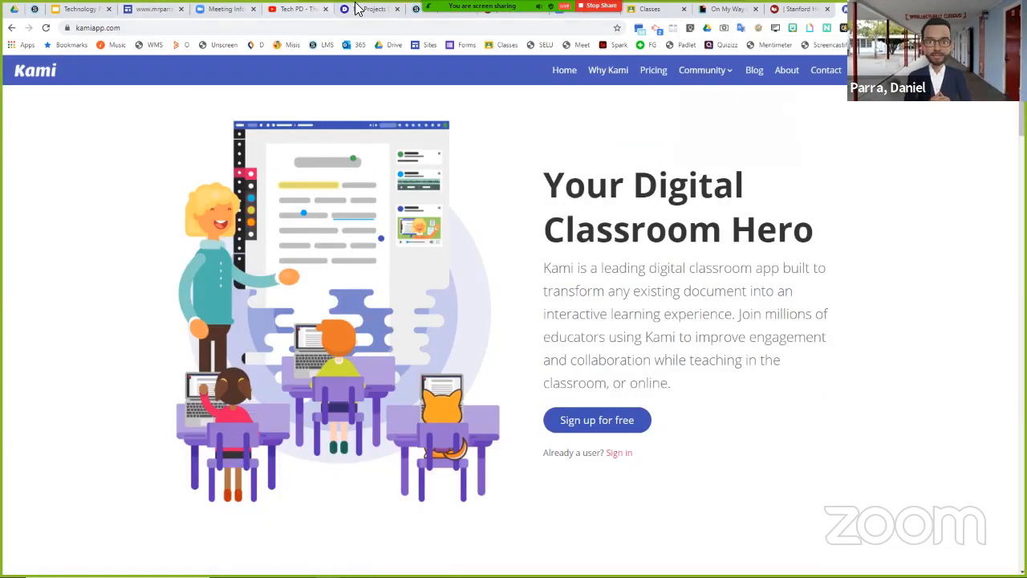
- Return to the new assignment form in Schoology and name the assignment "Kami test"
click(413, 11)
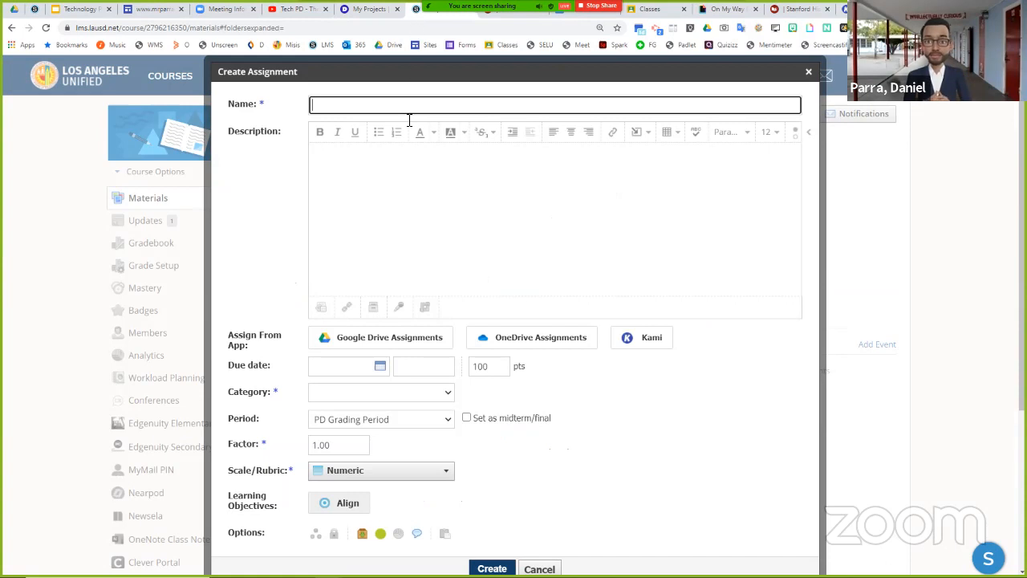
text(Kami texzt)
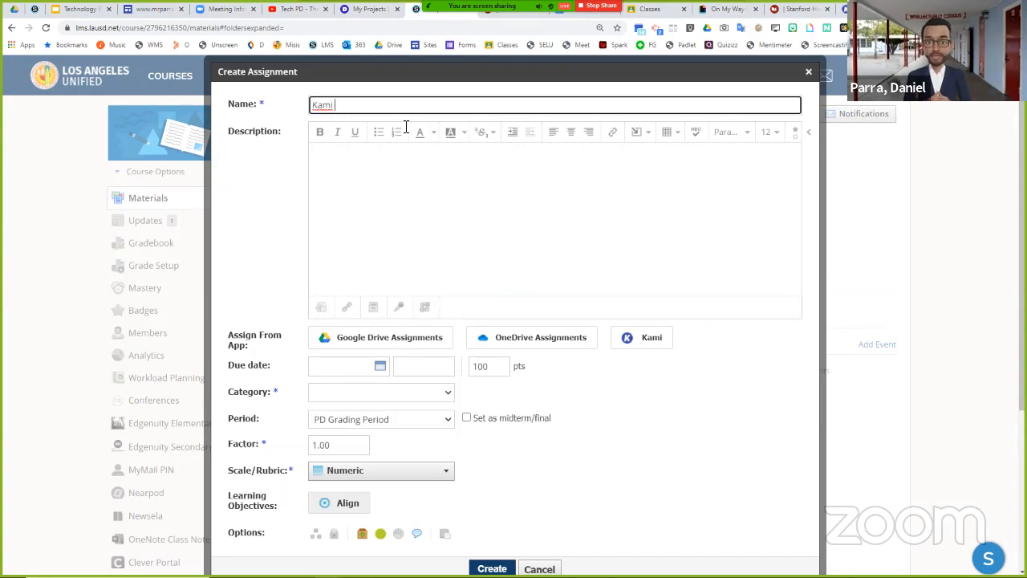
key(BackSpace)
key(BackSpace)
key(BackSpace)
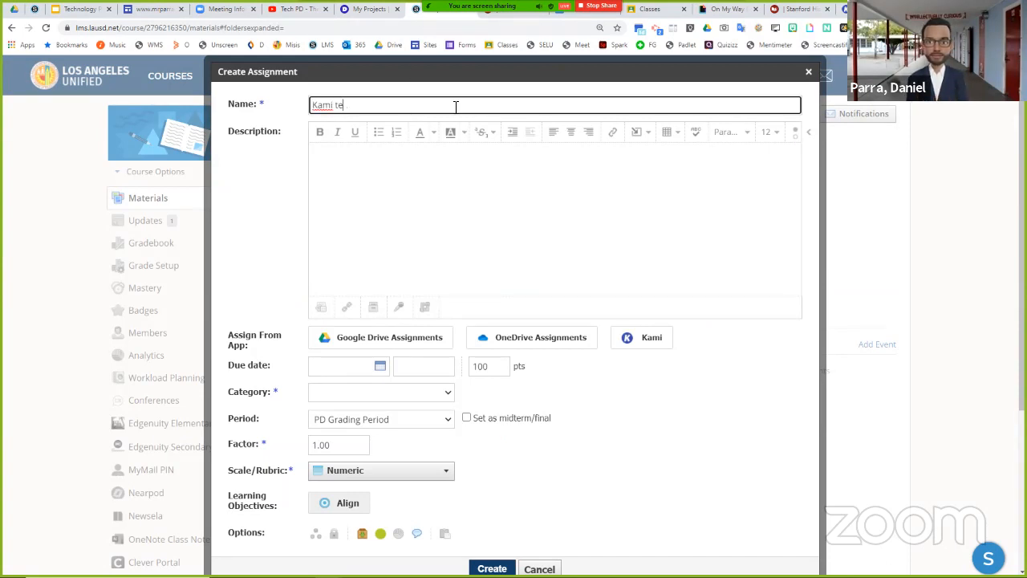
text(st)
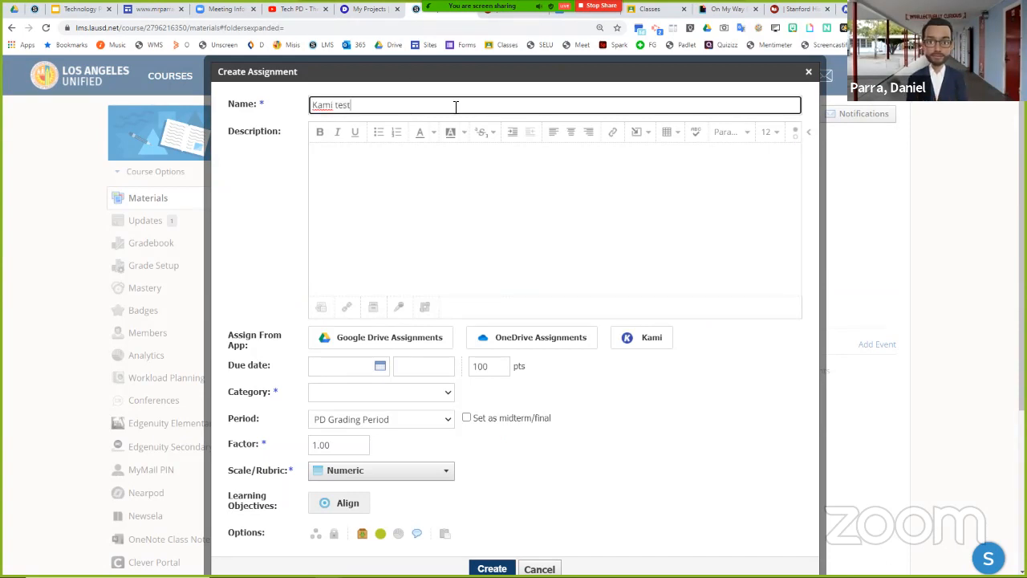
- Choose Kami as the app to assign from and log in with Google to browse the Drive files
click(658, 345)
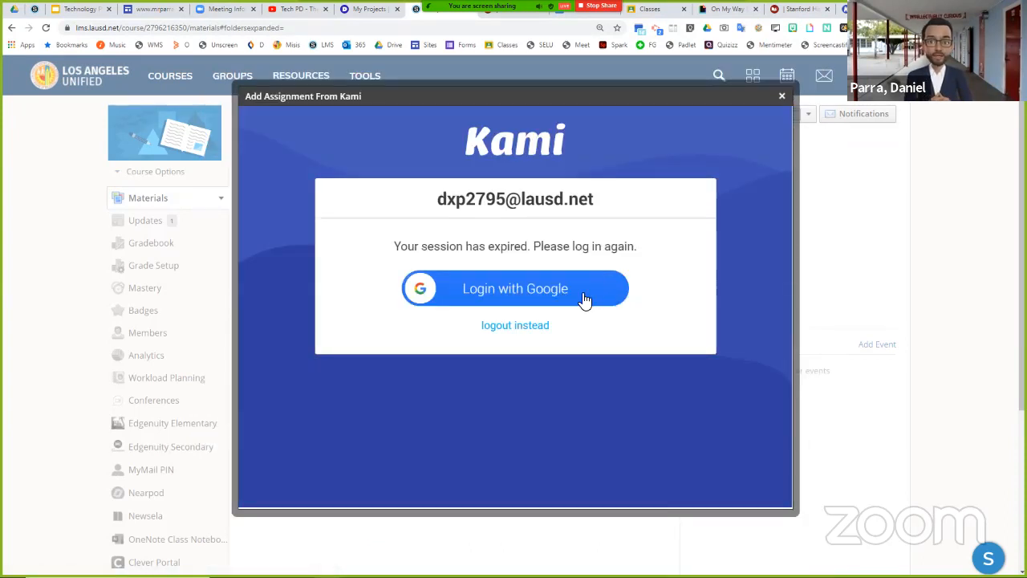
click(586, 299)
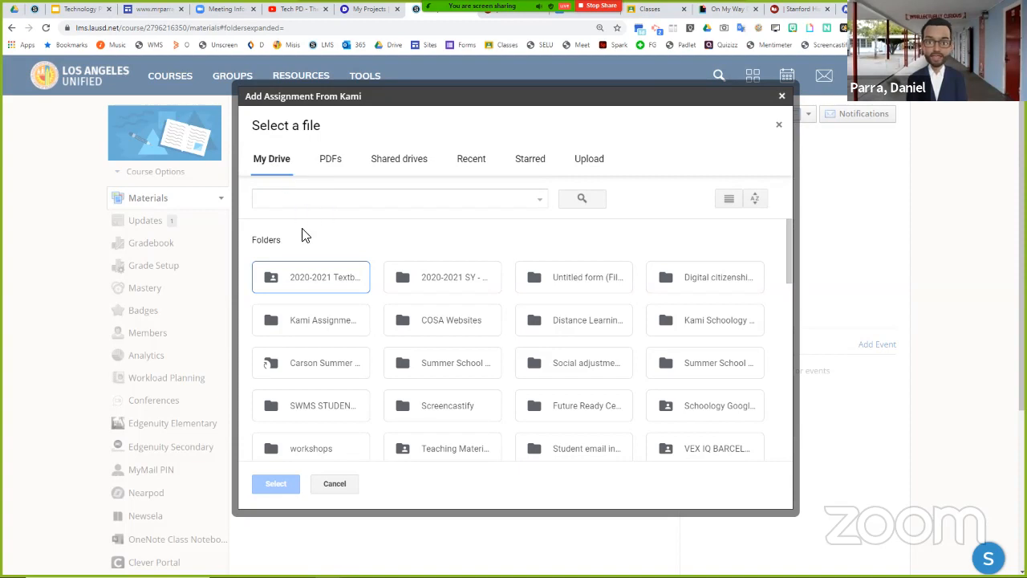
scroll(393, 319, down, 5)
scroll(394, 319, up, 5)
click(598, 164)
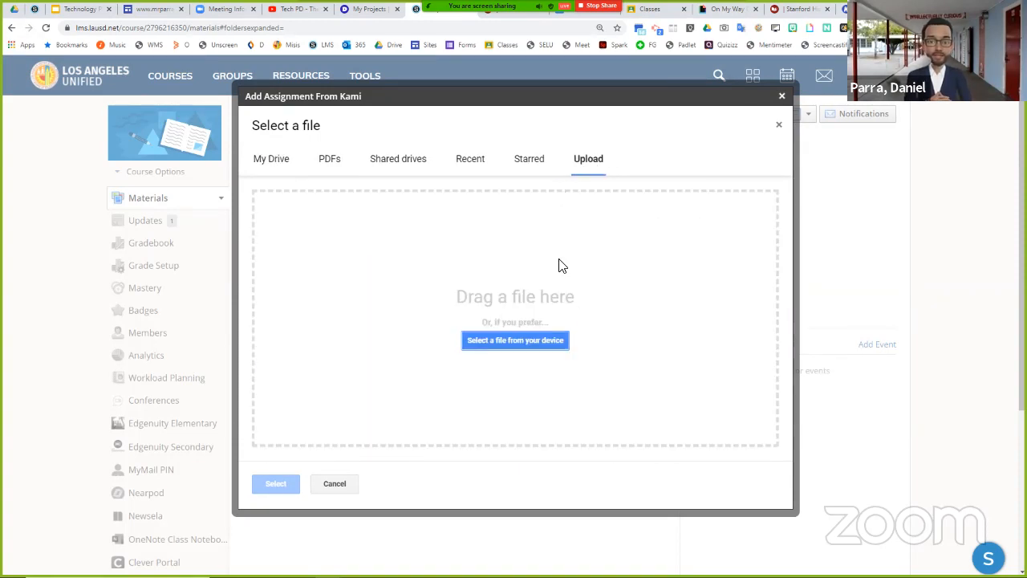
click(470, 160)
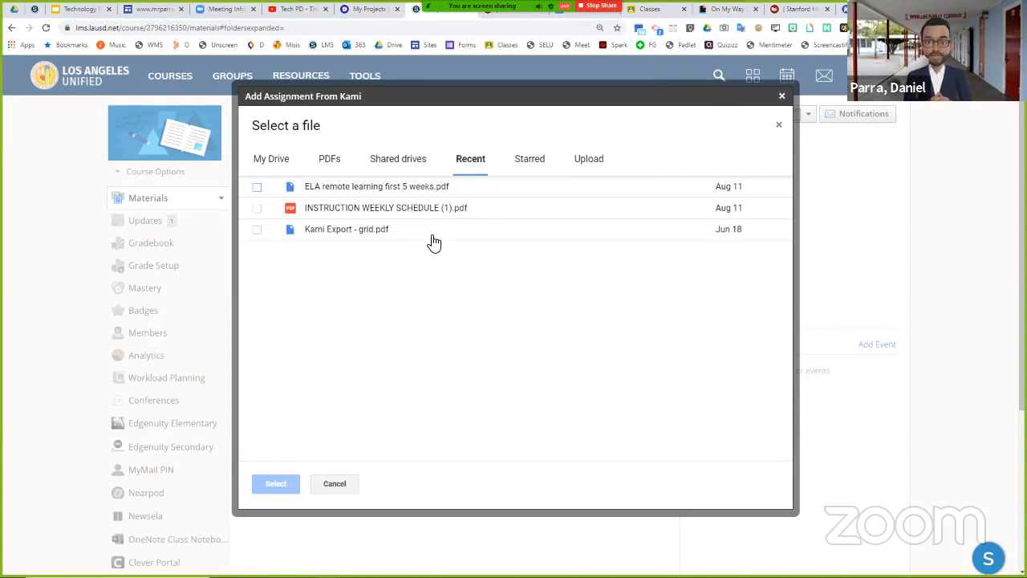
click(375, 189)
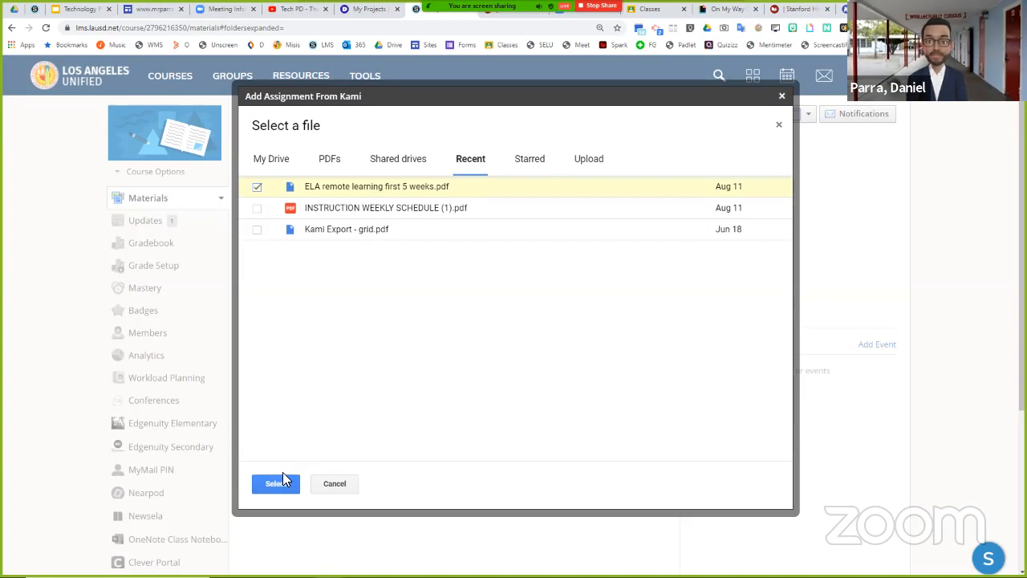
- Search My Drive for "opinion social media" and select the file "[Template] Will Social Media Help or Hurt Your College and Career Goals?" for the assignment
click(273, 163)
click(341, 199)
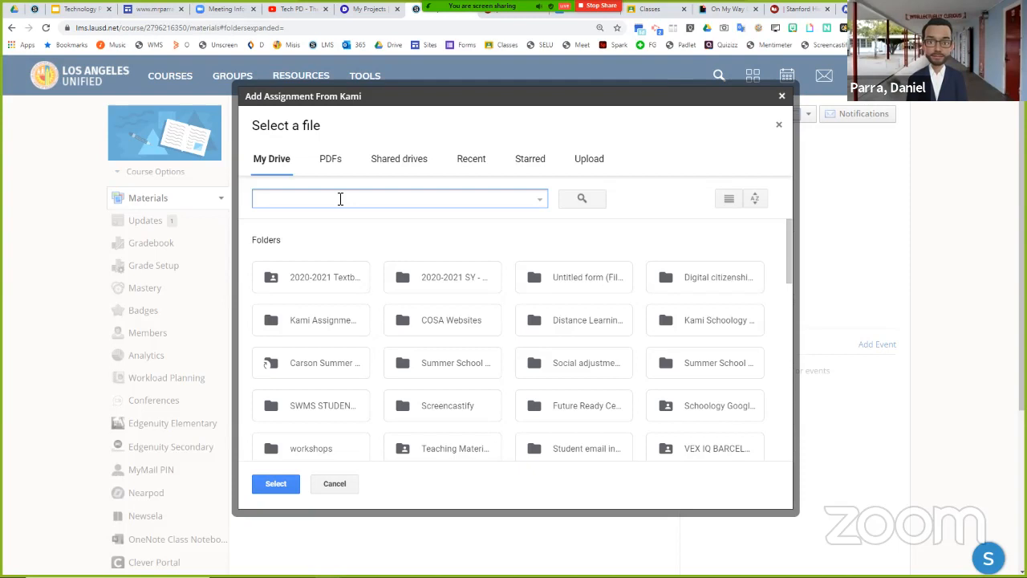
text(opinion )
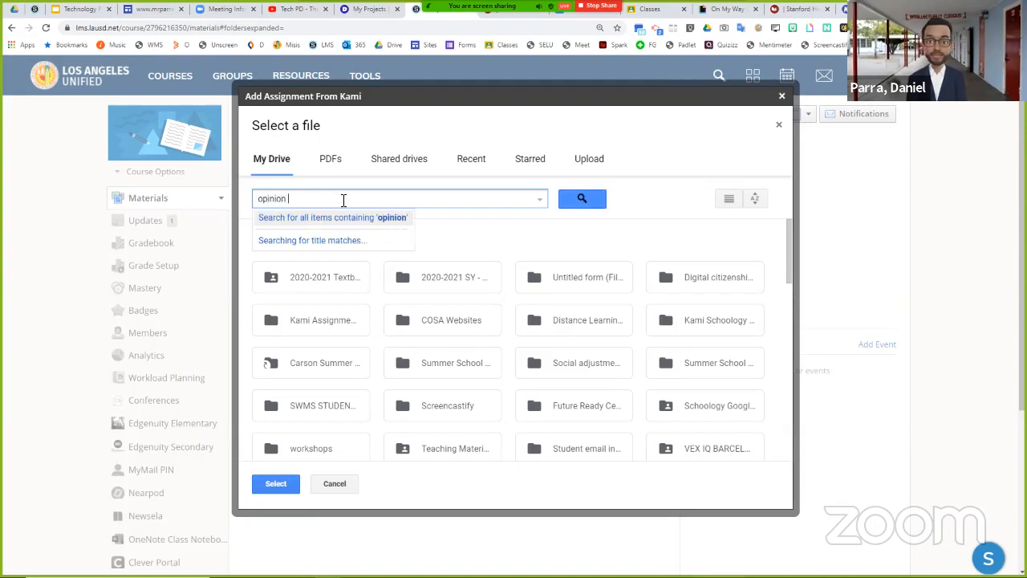
text(social media)
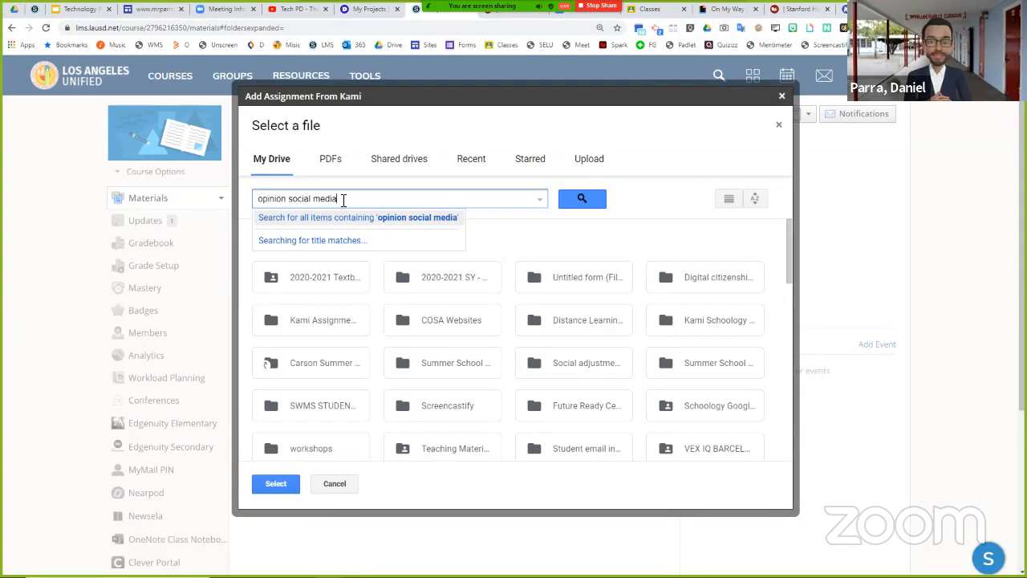
key(Return)
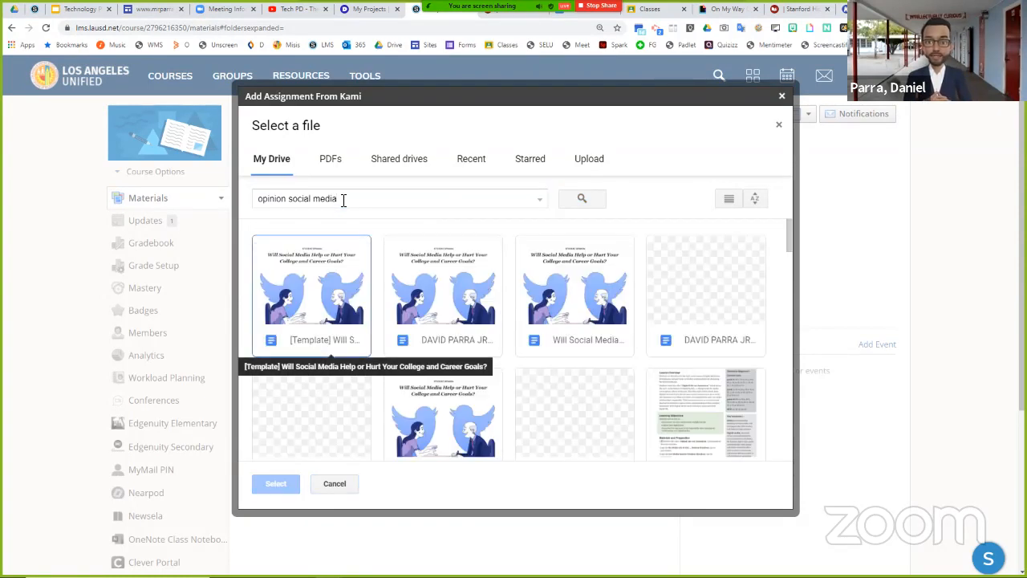
click(341, 269)
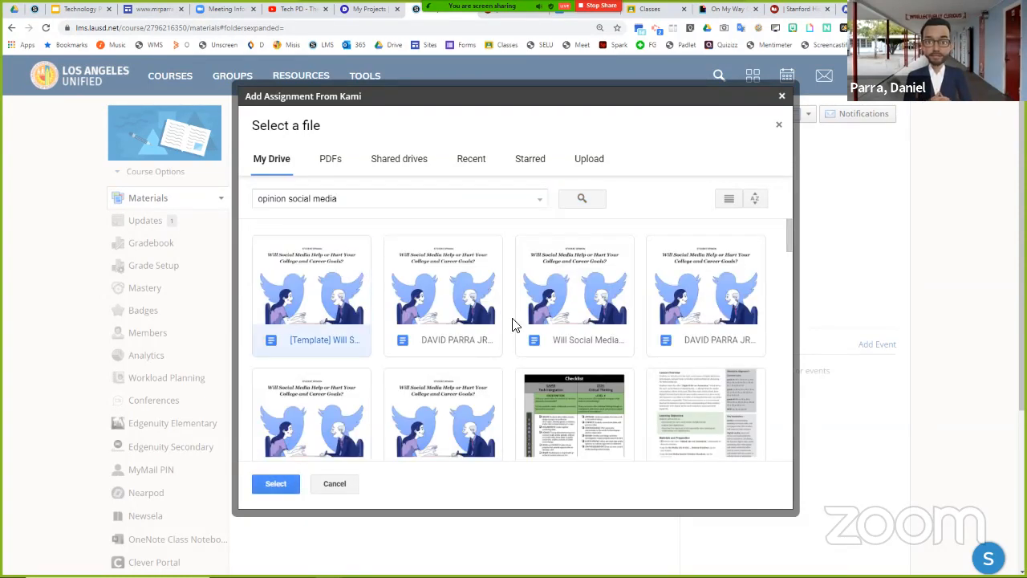
click(291, 492)
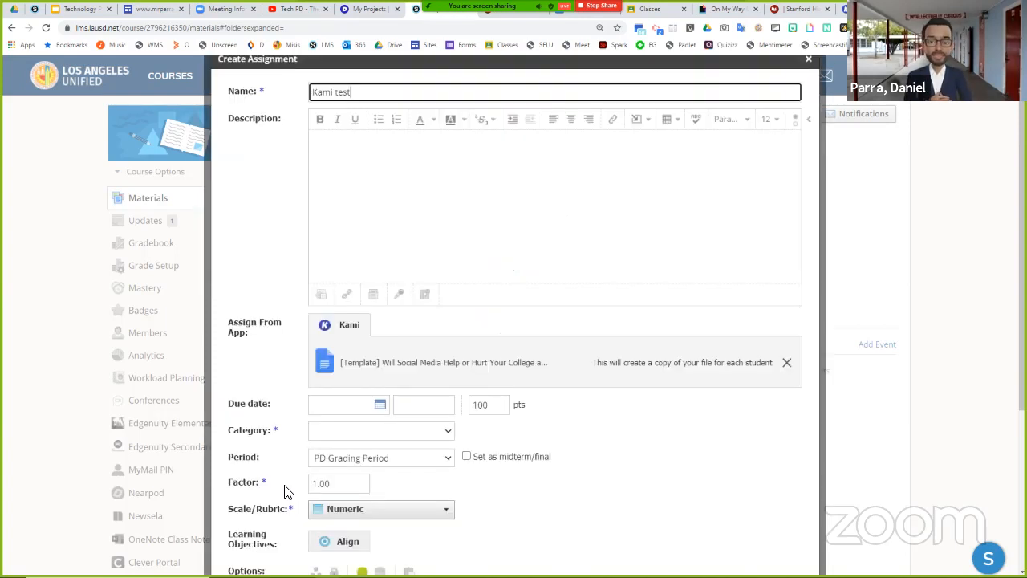
- Set the Kami test assignment's due date to 8/14/20
scroll(406, 449, down, 2)
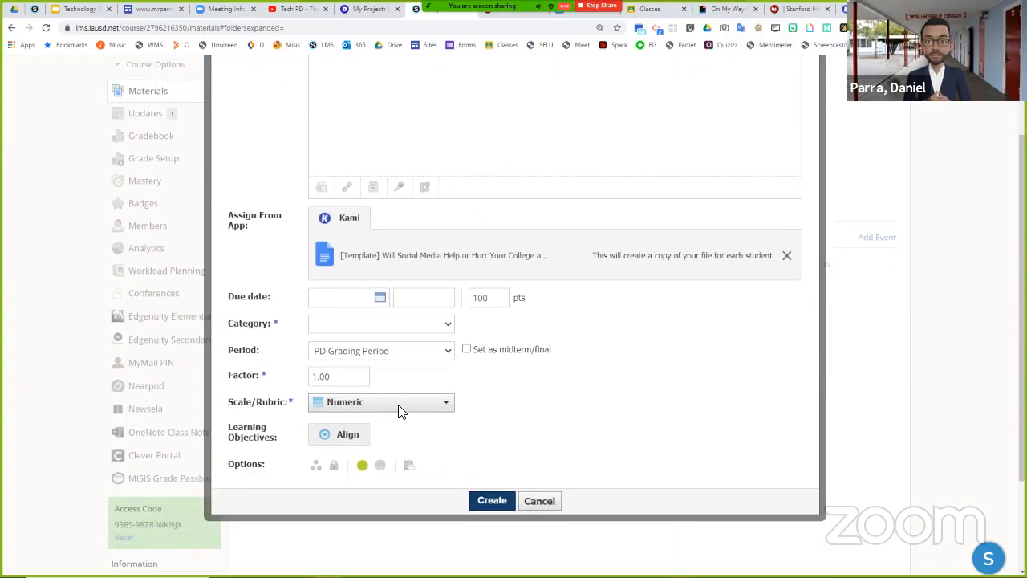
click(382, 302)
click(450, 394)
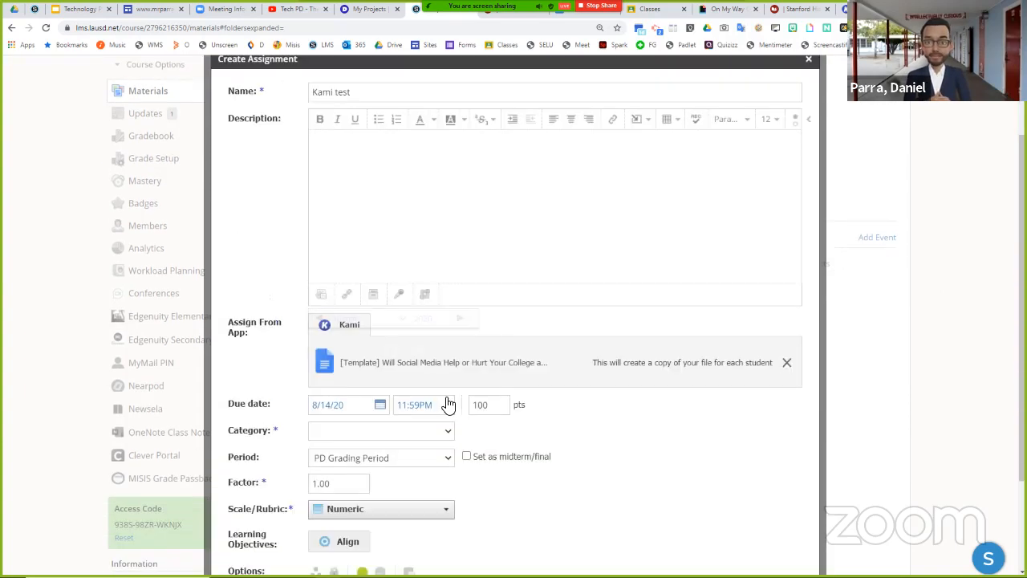
- Set the assignment's grading category to Homework and create the assignment
scroll(417, 345, down, 2)
click(414, 325)
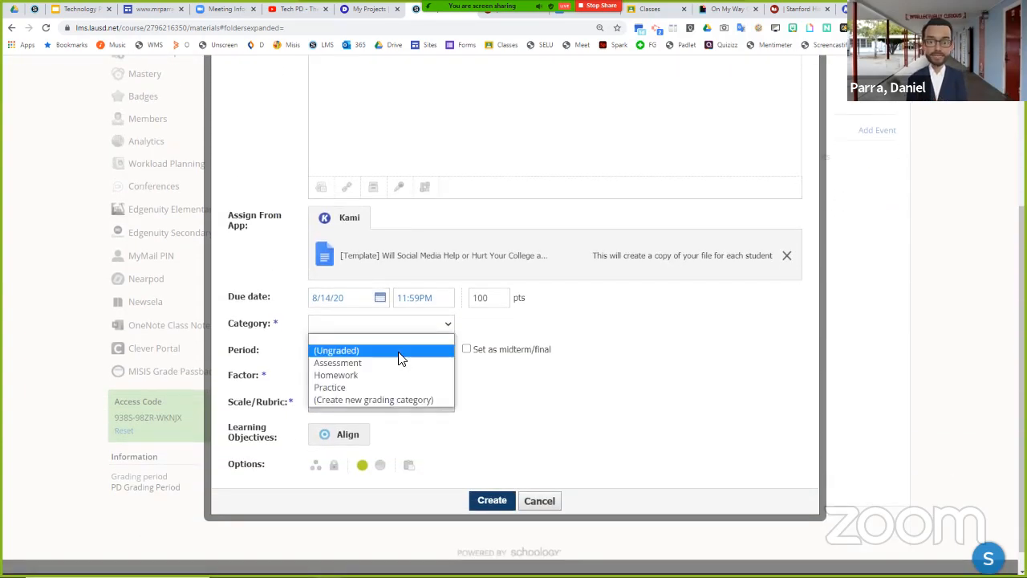
click(391, 372)
scroll(394, 376, up, 2)
scroll(457, 394, down, 1)
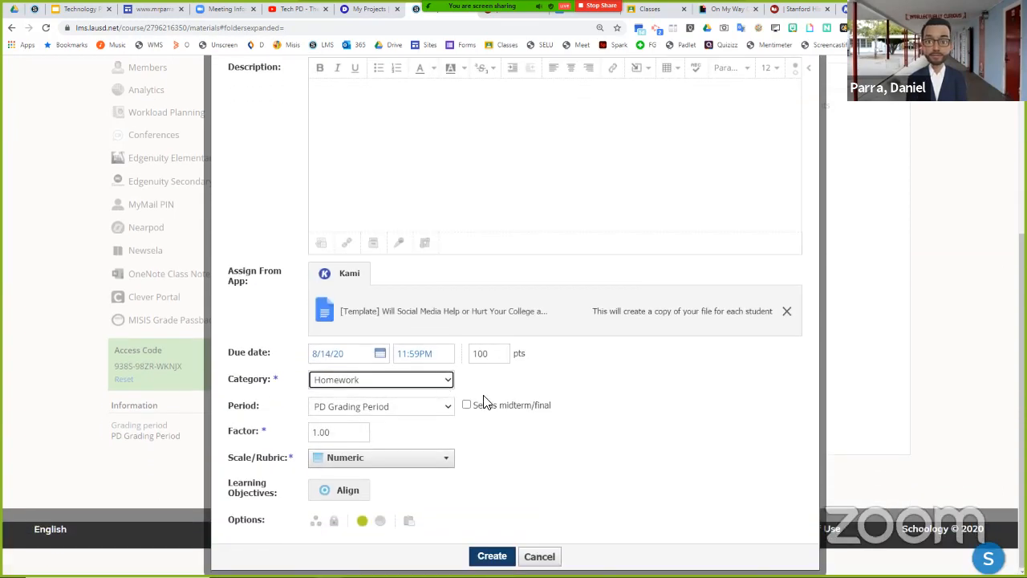
click(492, 557)
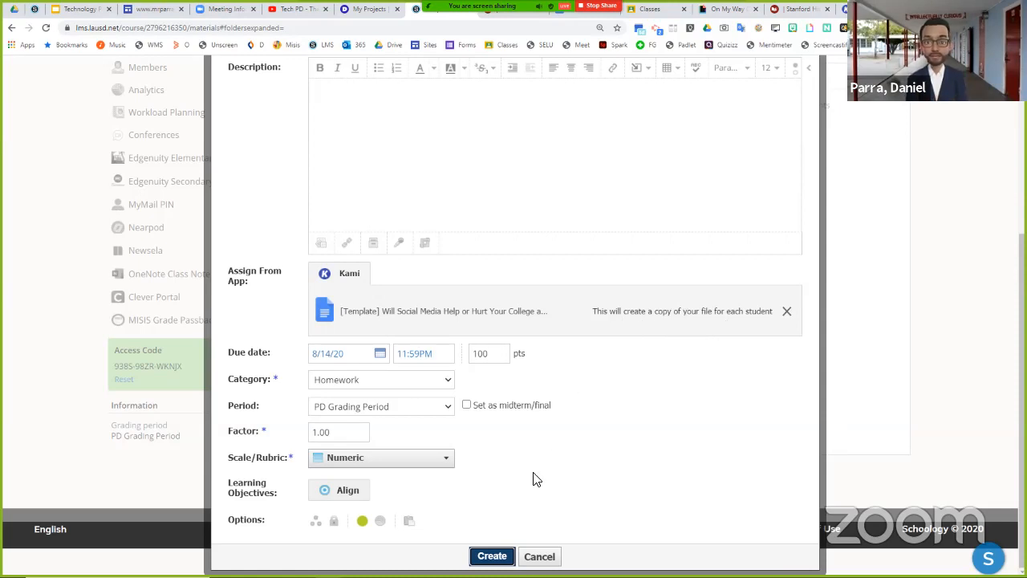
click(498, 556)
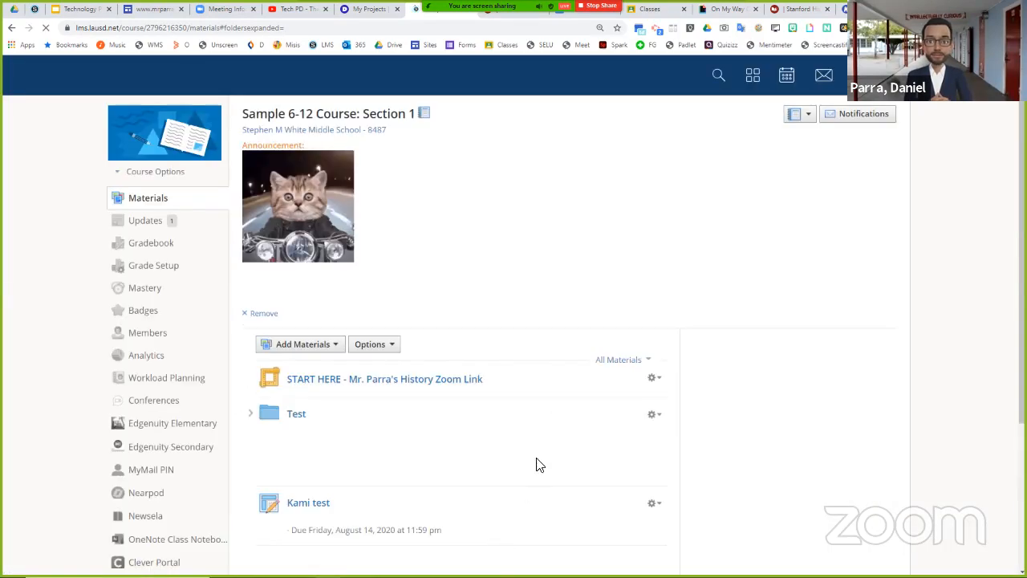
- Open the Kami test assignment from the course materials and launch its template document in Kami
scroll(530, 457, down, 4)
scroll(313, 197, up, 1)
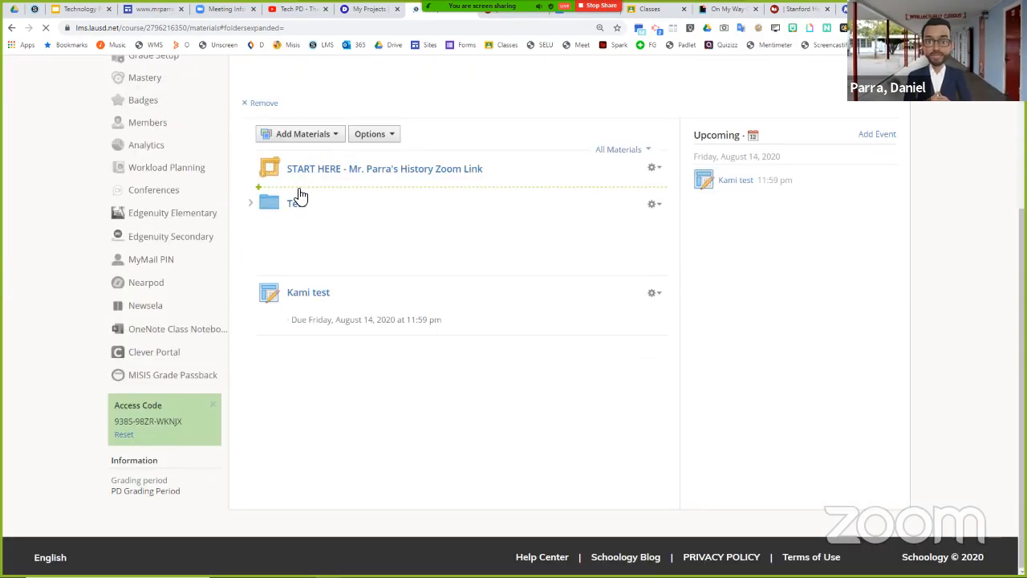
click(307, 296)
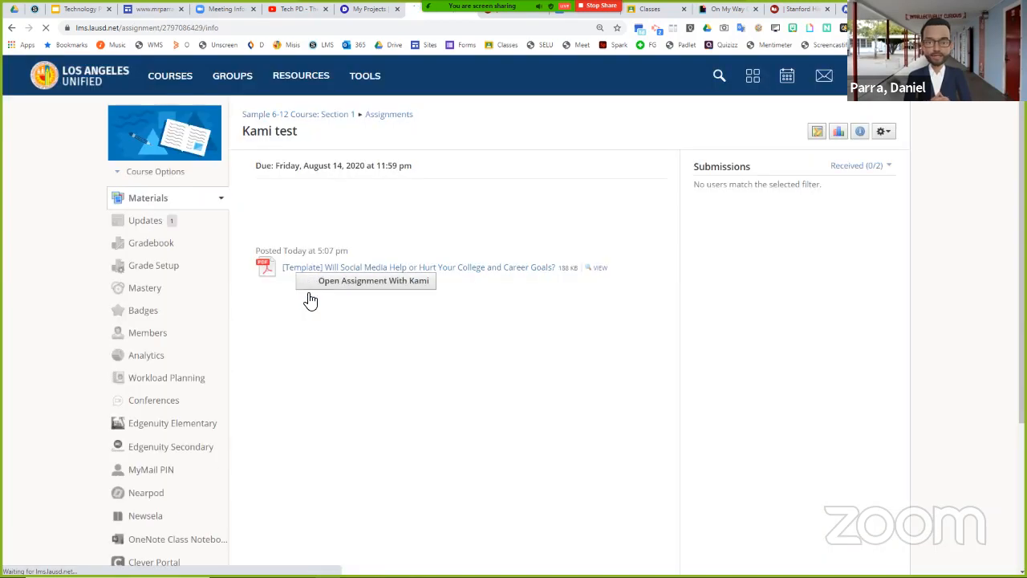
click(349, 287)
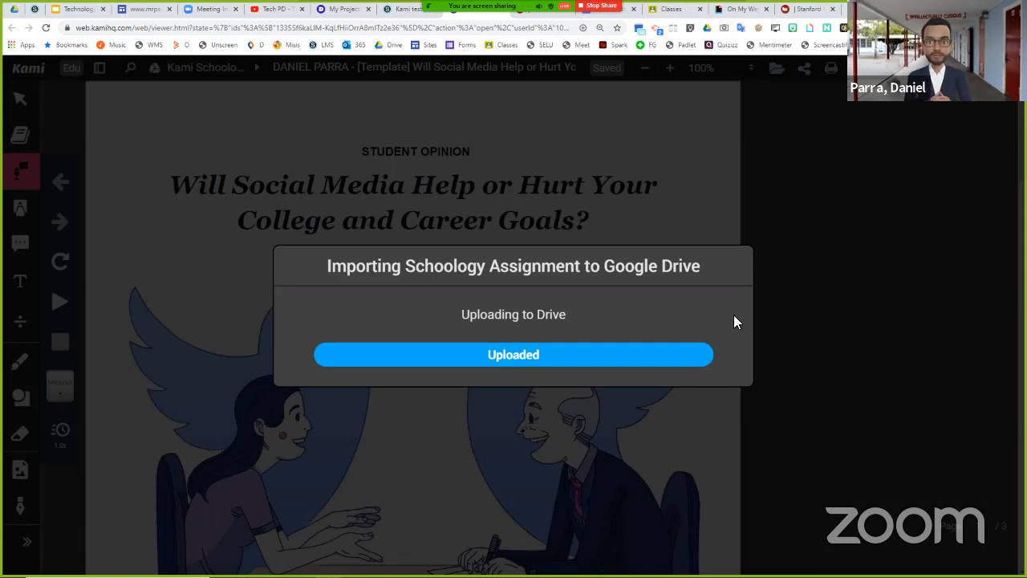
- Have Kami read aloud the article's first paragraph, beginning "Facebook, Twitter", and stop the playback
scroll(594, 361, down, 6)
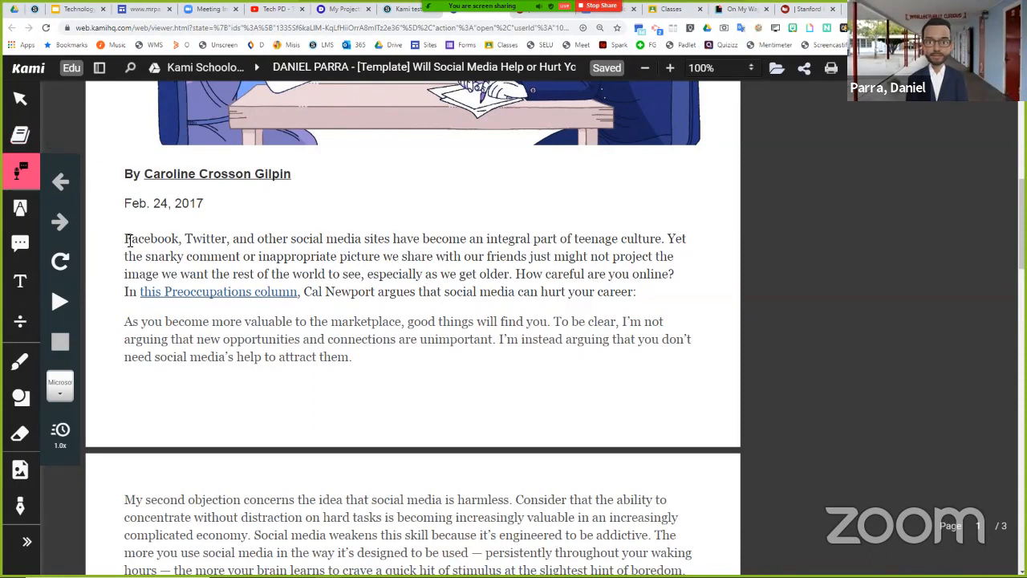
drag(126, 239, 642, 293)
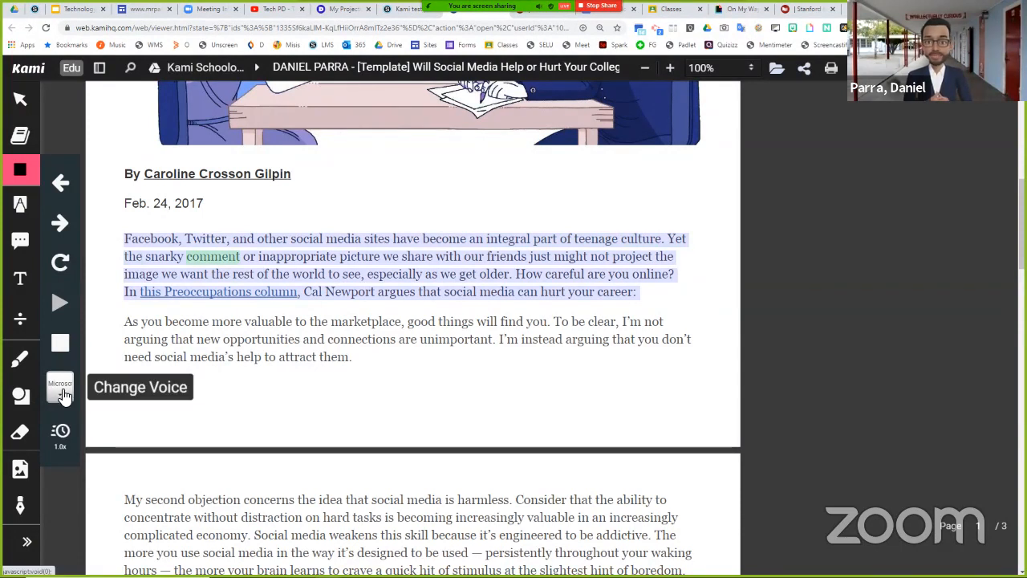
click(69, 343)
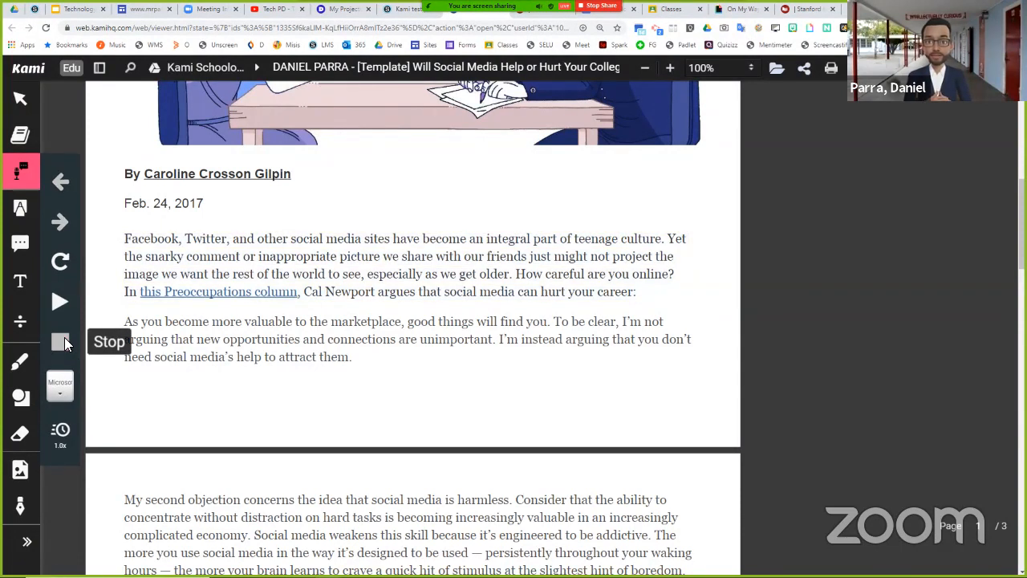
- Highlight "Facebook, Twitter, and other social media" in yellow and box-highlight the remaining three lines of that paragraph
click(20, 214)
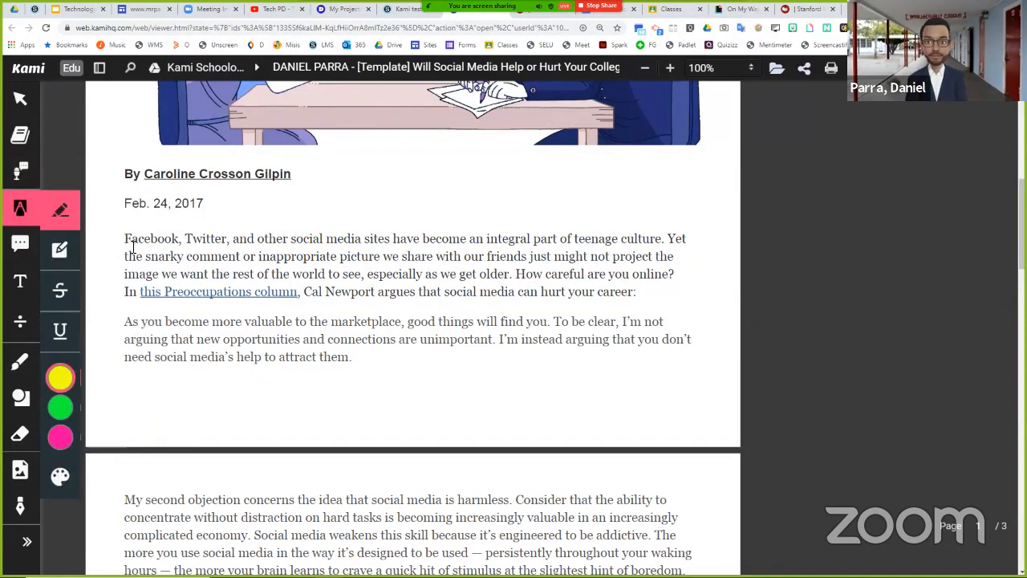
drag(141, 236, 360, 246)
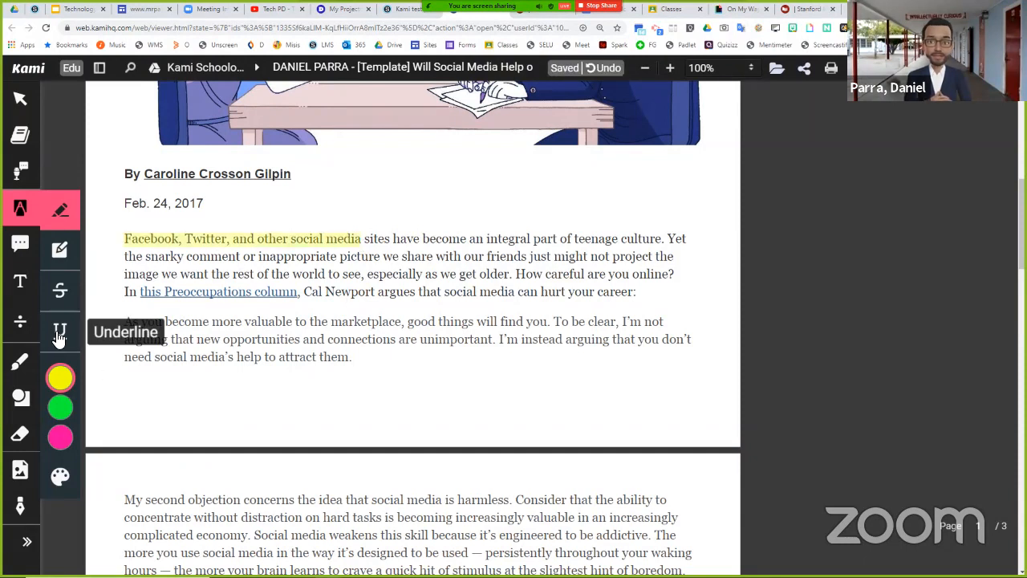
click(62, 267)
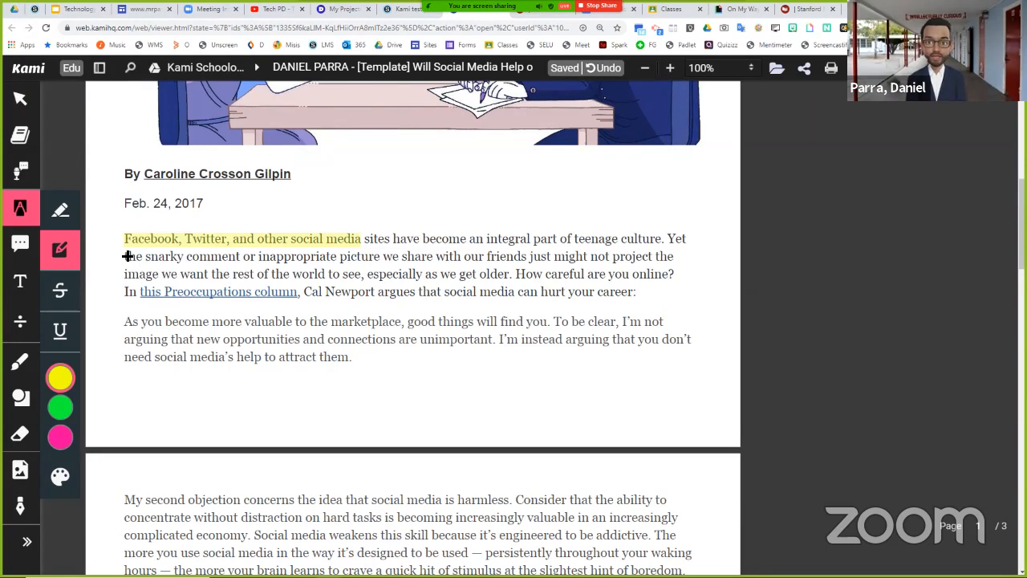
mouse_move(124, 248)
mouse_down()
mouse_move(260, 309)
mouse_move(679, 297)
mouse_up()
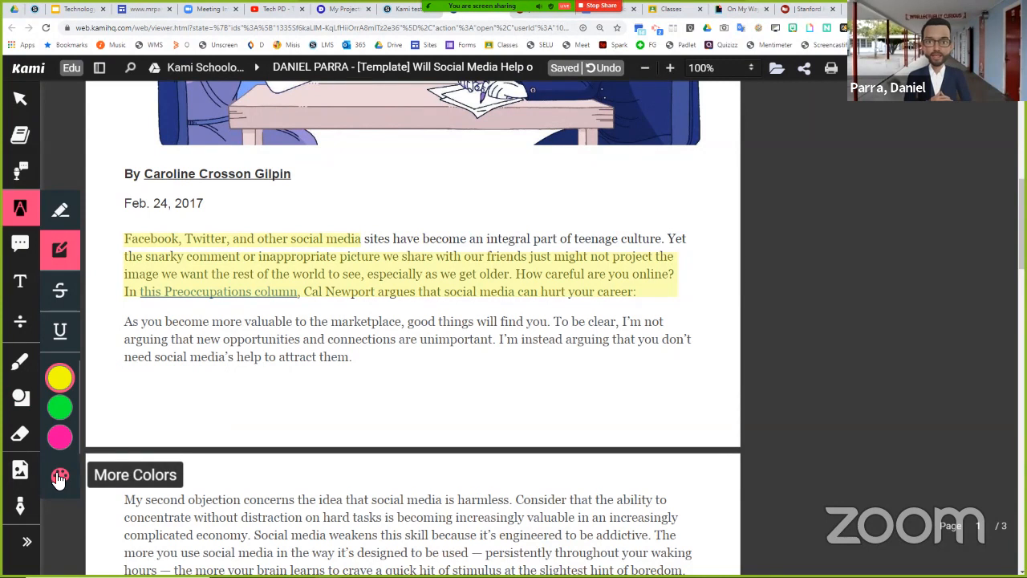
- Erase both yellow highlights from the article's first paragraph
click(20, 433)
click(209, 255)
click(201, 238)
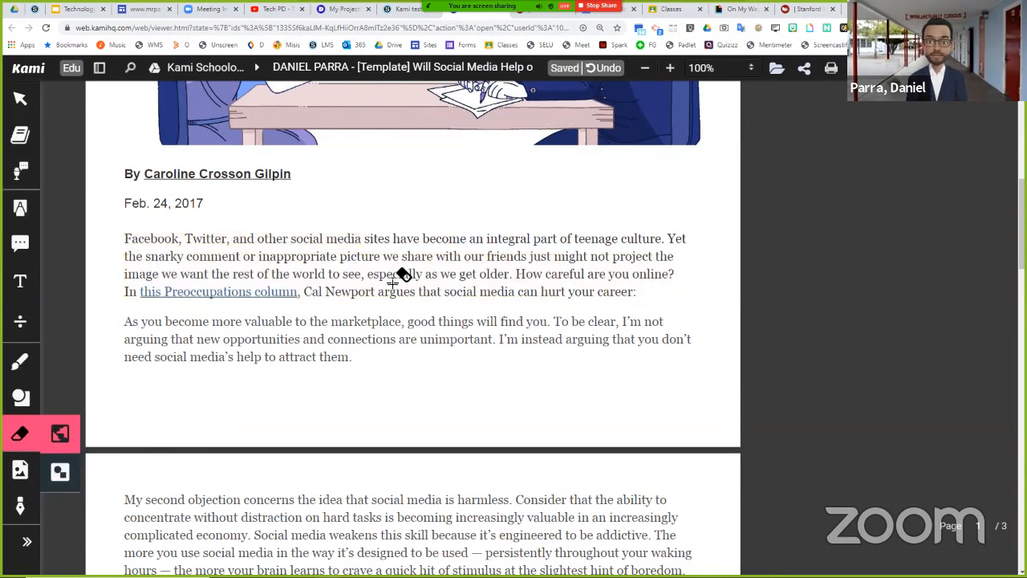
- Add a widened text box beside the article's date reading "Hey this is neato!"
click(37, 289)
click(313, 200)
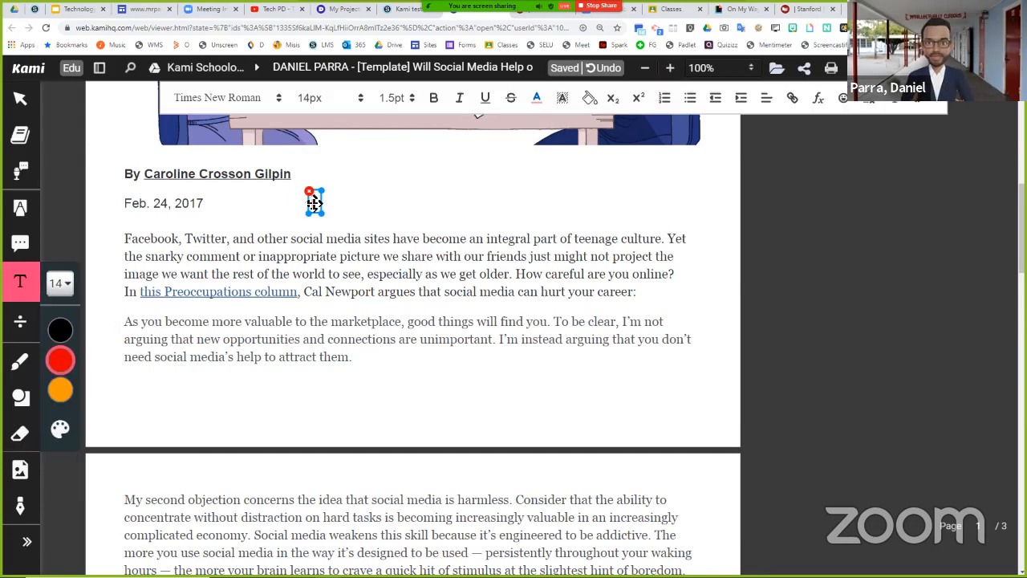
drag(397, 218, 443, 221)
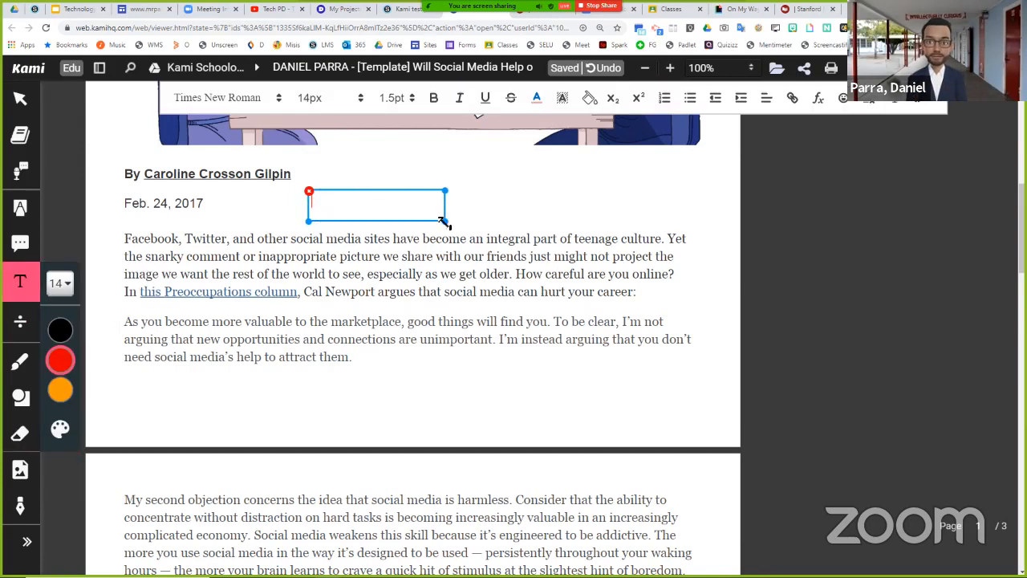
text(Hey this is neat)
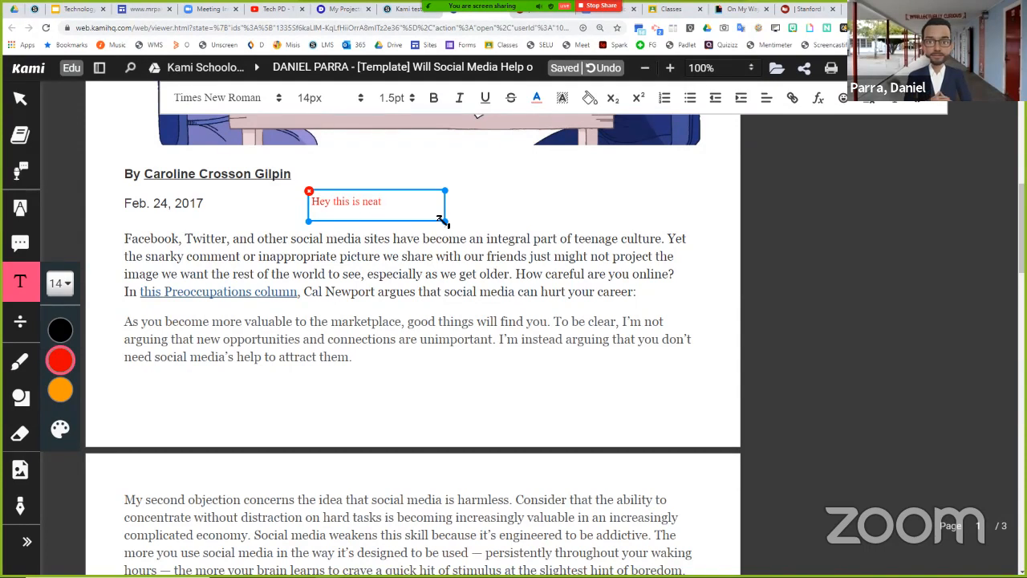
text(o!)
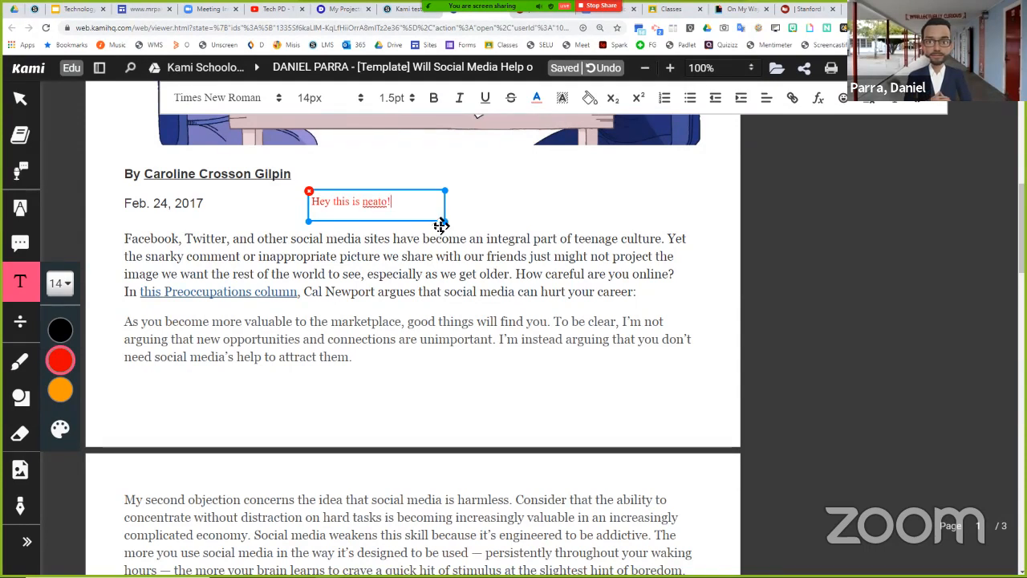
click(448, 237)
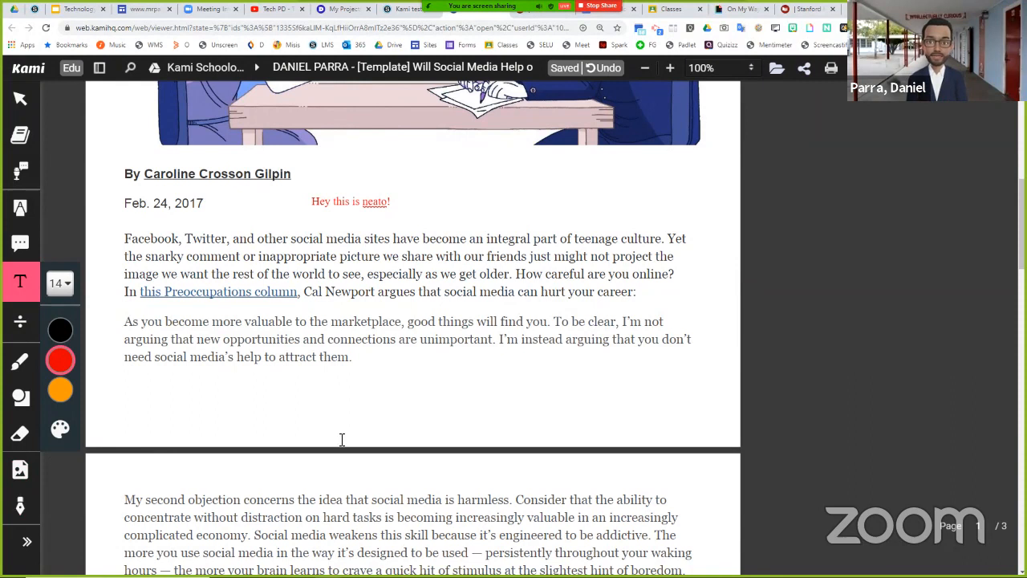
- Place a text box in the answer area under the first student question and stretch it across nearly the full area
scroll(374, 412, down, 3)
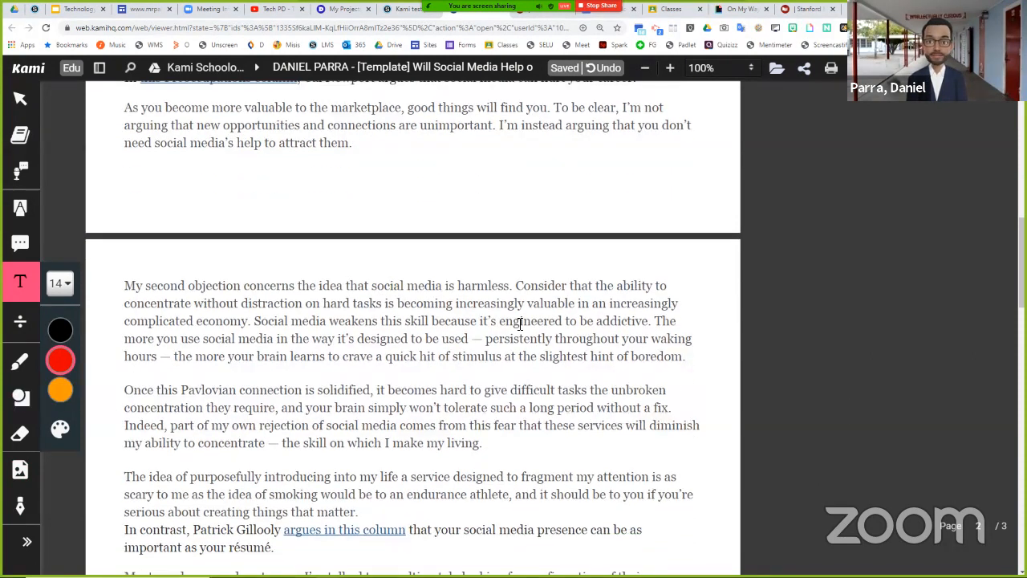
scroll(89, 520, down, 4)
scroll(46, 546, down, 5)
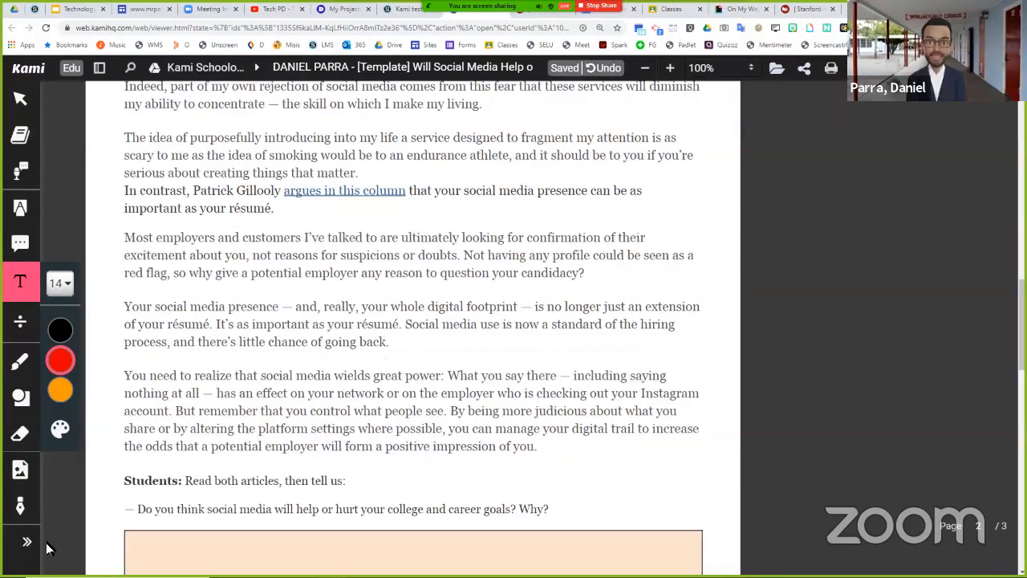
click(181, 190)
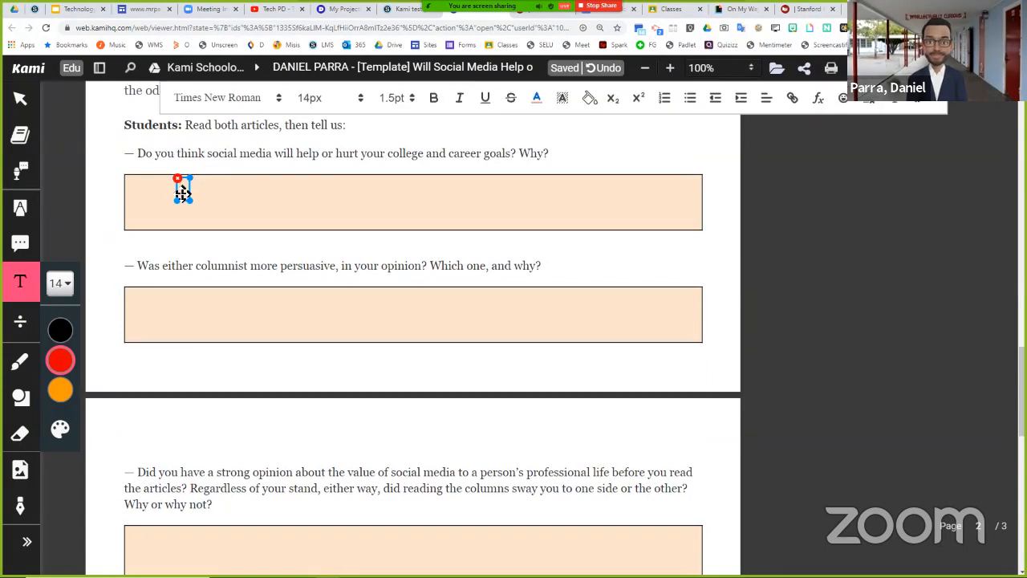
drag(549, 206, 697, 225)
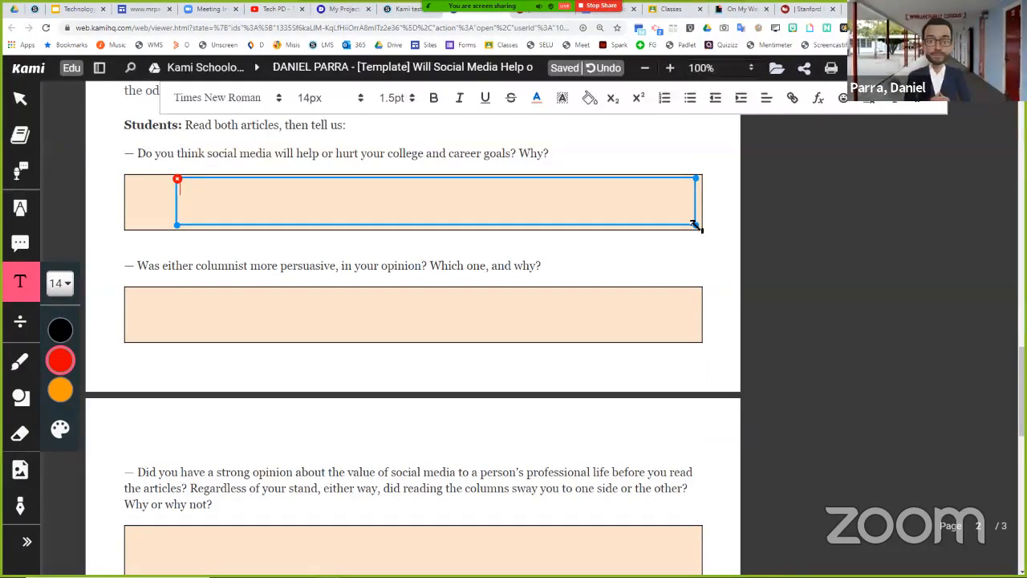
drag(178, 224, 125, 221)
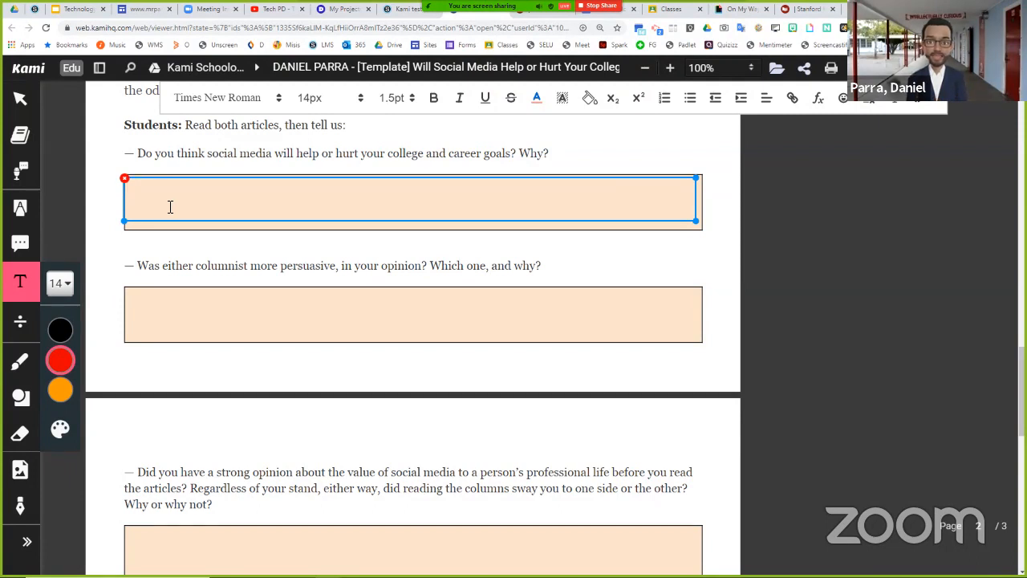
- Enter "This is where my response would go." as the answer to the first student question
text(This is where )
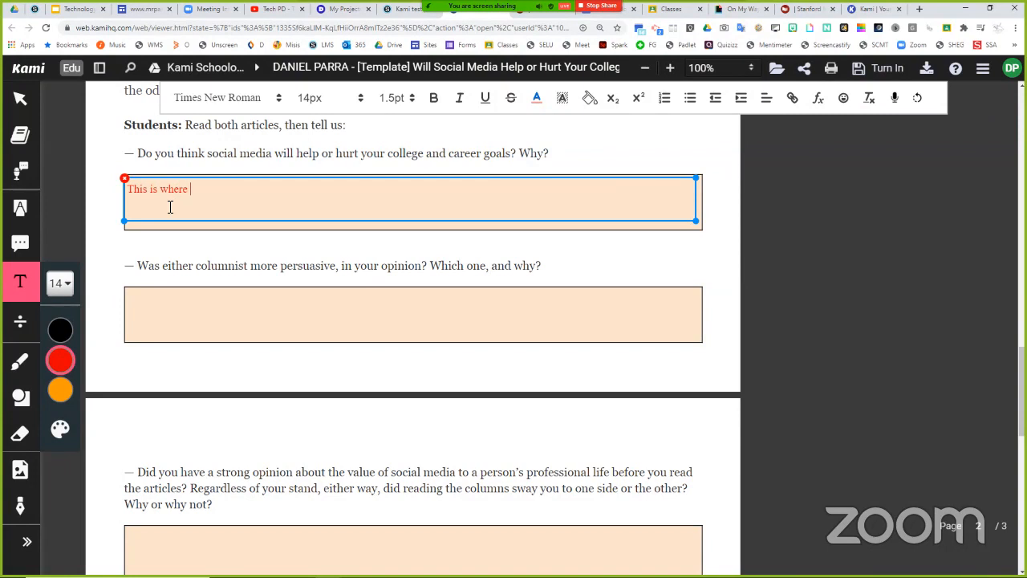
text(my response would go.)
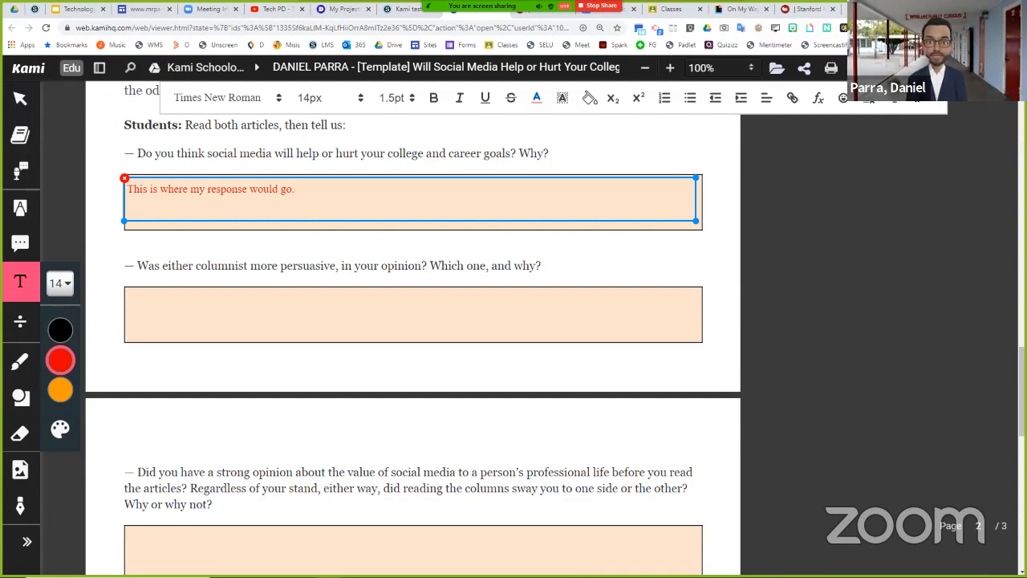
- Show the turn-in and saving options for the annotated Kami document, and switch back to the Kami test assignment in Schoology
click(777, 67)
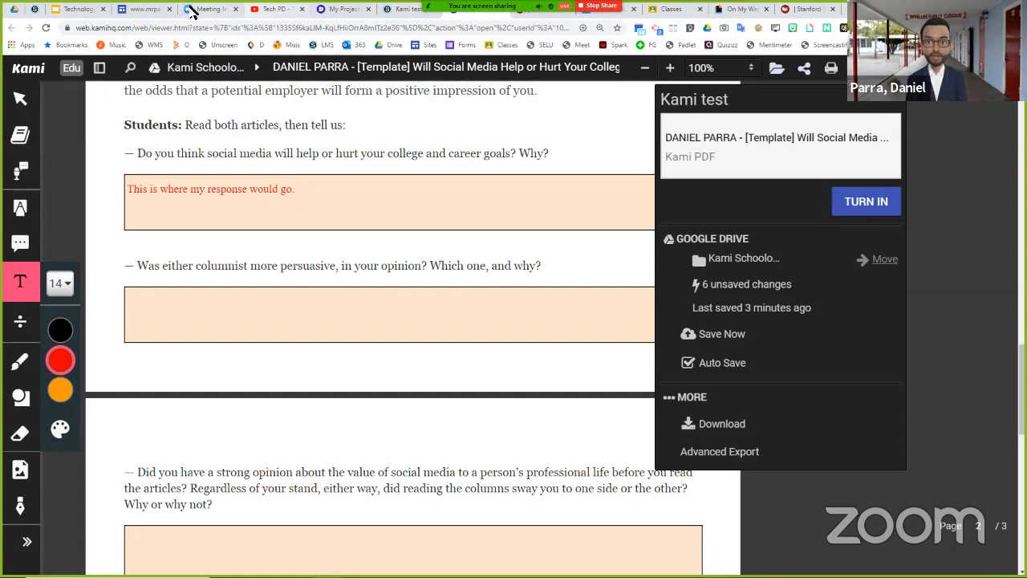
click(404, 10)
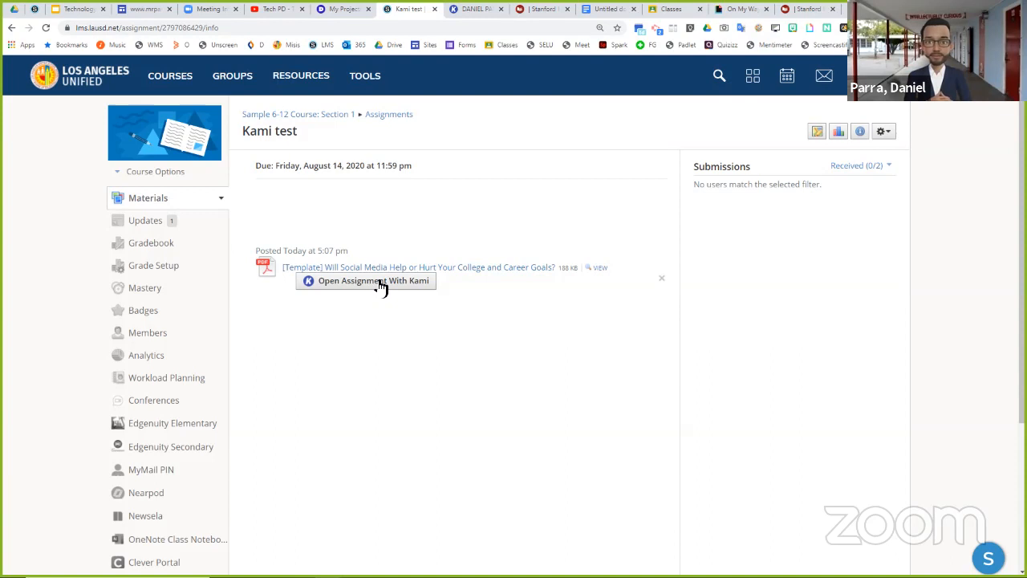
- Check the Agenda slide in the Google Slides presentation, and return to the Kami test assignment in Schoology
click(77, 10)
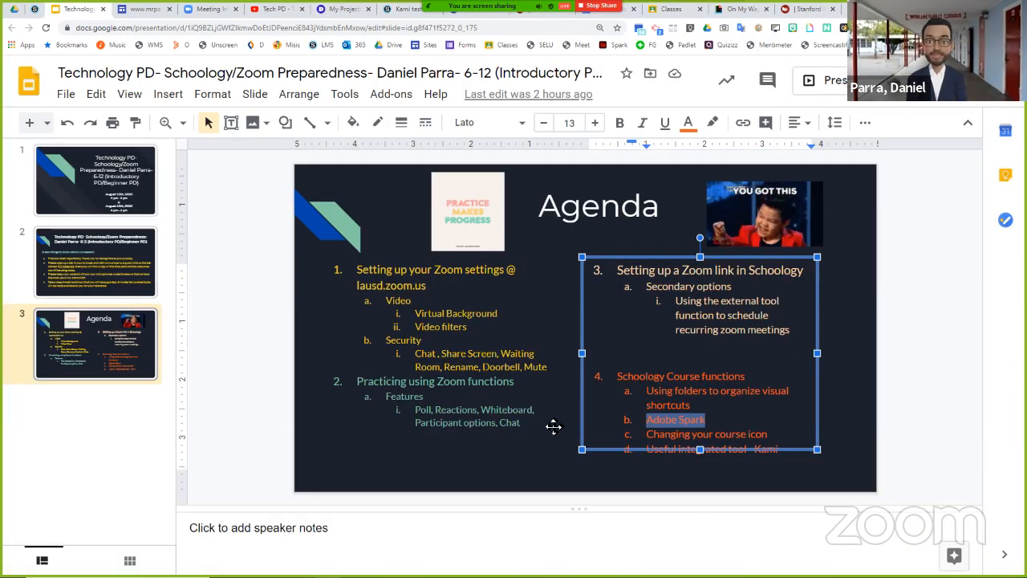
click(825, 418)
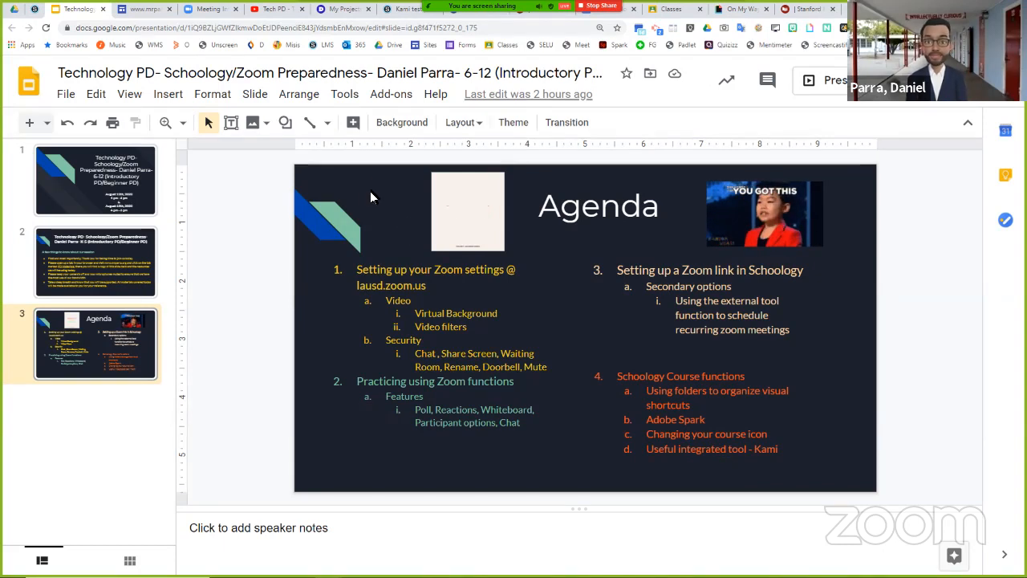
click(394, 13)
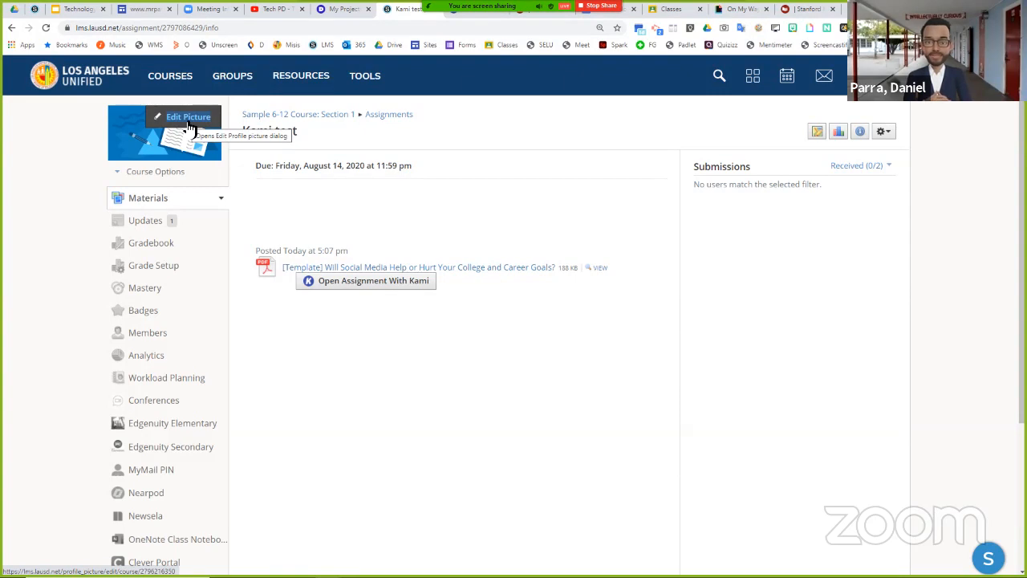
- Browse the list of courses and open Sample 6-12 Course, Section 1
click(193, 87)
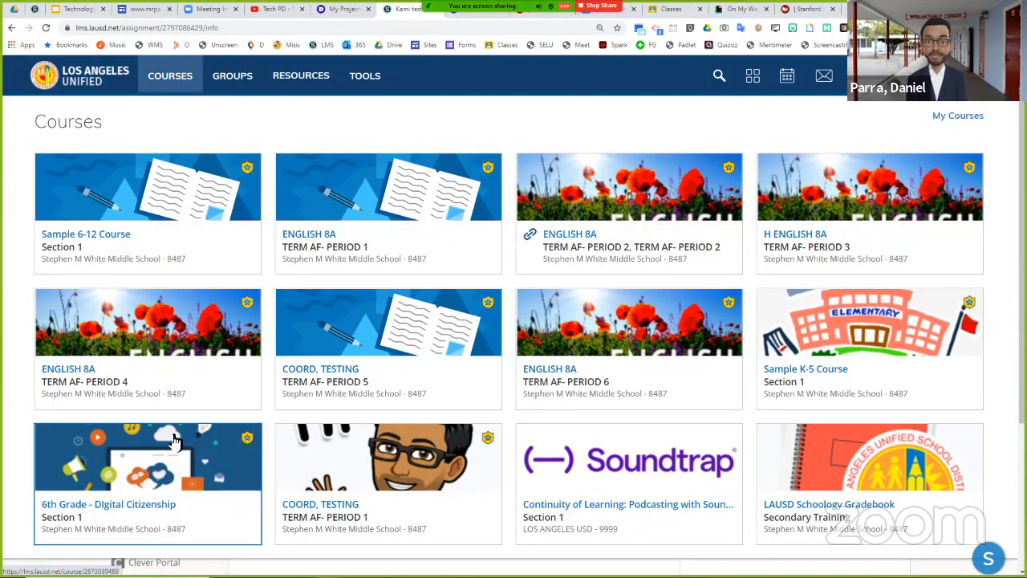
click(178, 85)
click(179, 87)
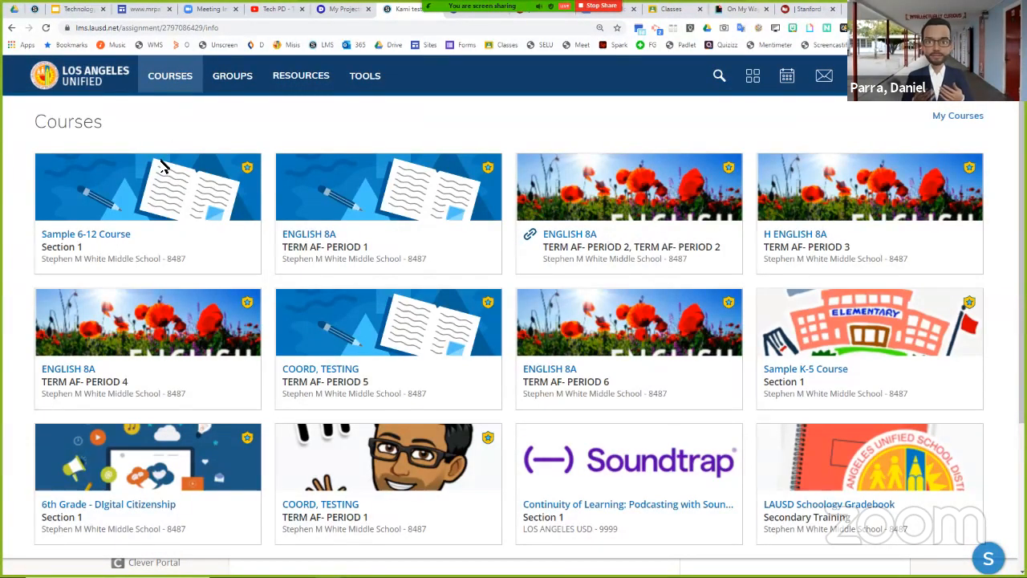
click(147, 218)
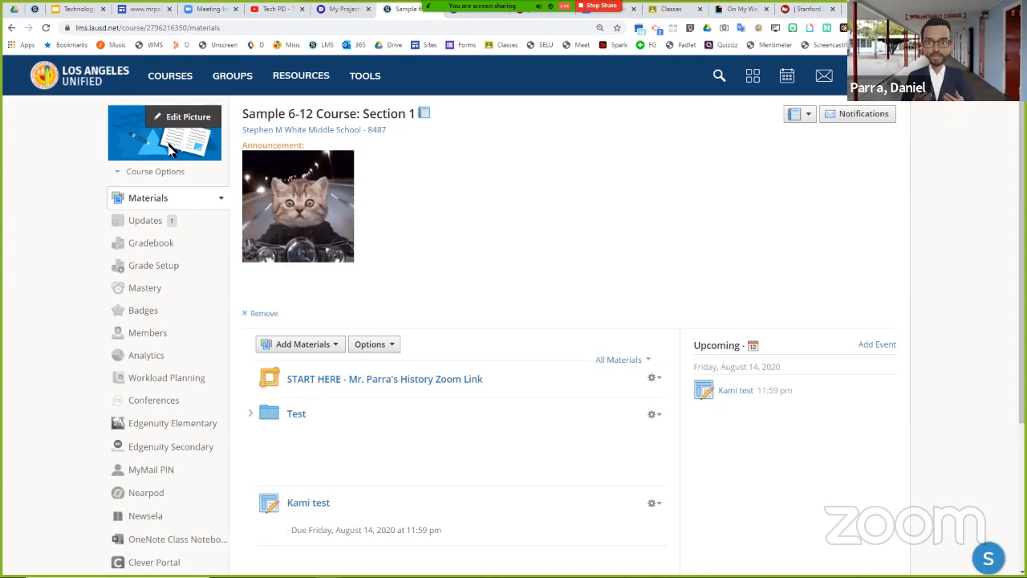
- Replace the course picture with the image My Post (19).png from the Downloads folder, and close the picture editor
click(190, 120)
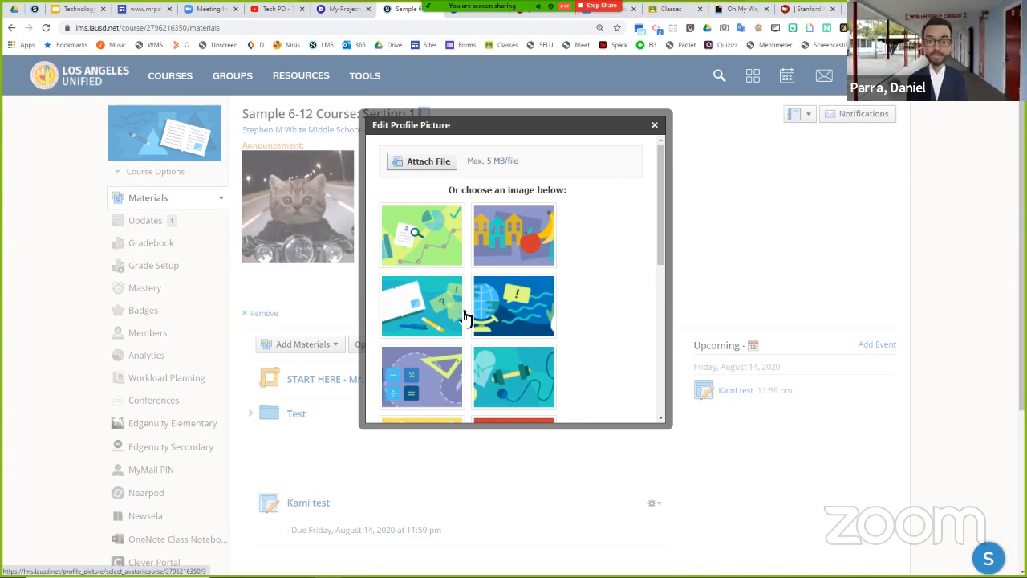
scroll(500, 352, down, 1)
scroll(499, 351, down, 3)
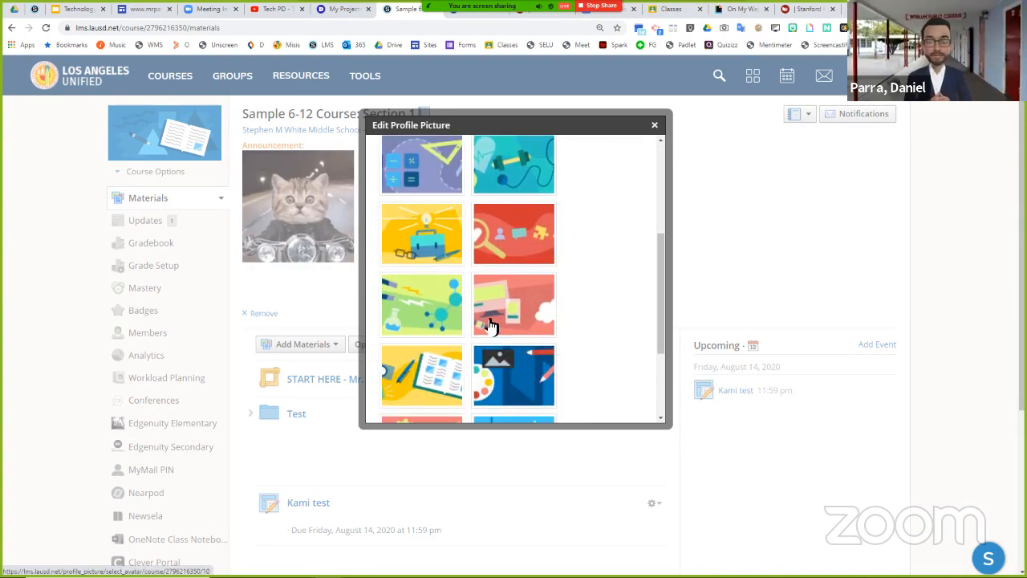
scroll(489, 325, up, 3)
click(416, 163)
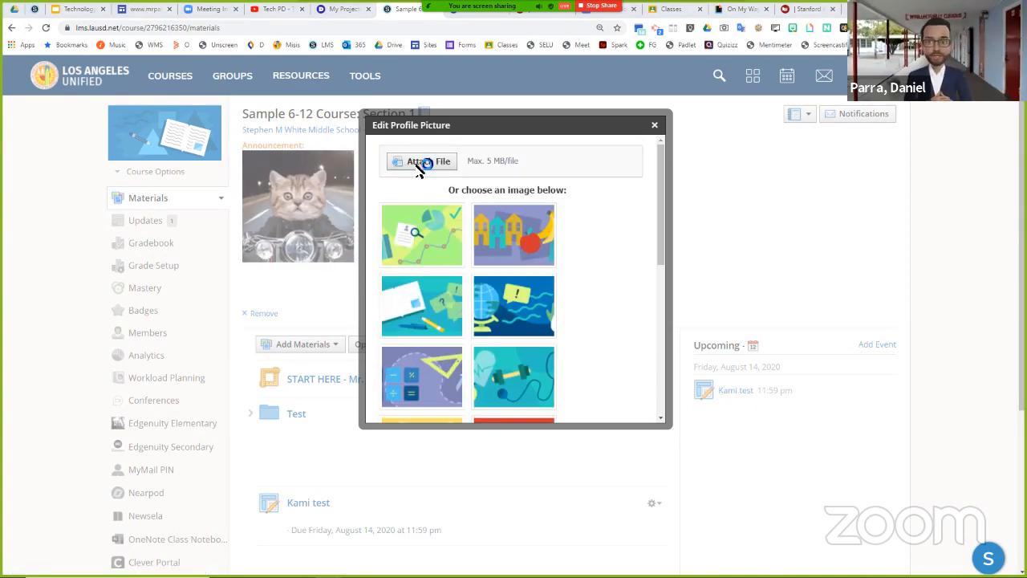
click(128, 160)
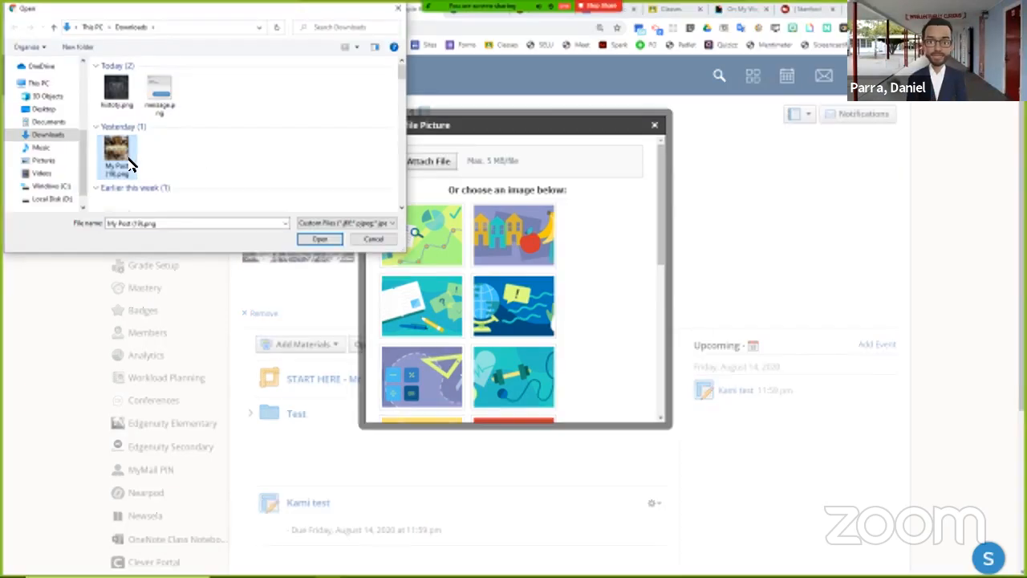
click(320, 238)
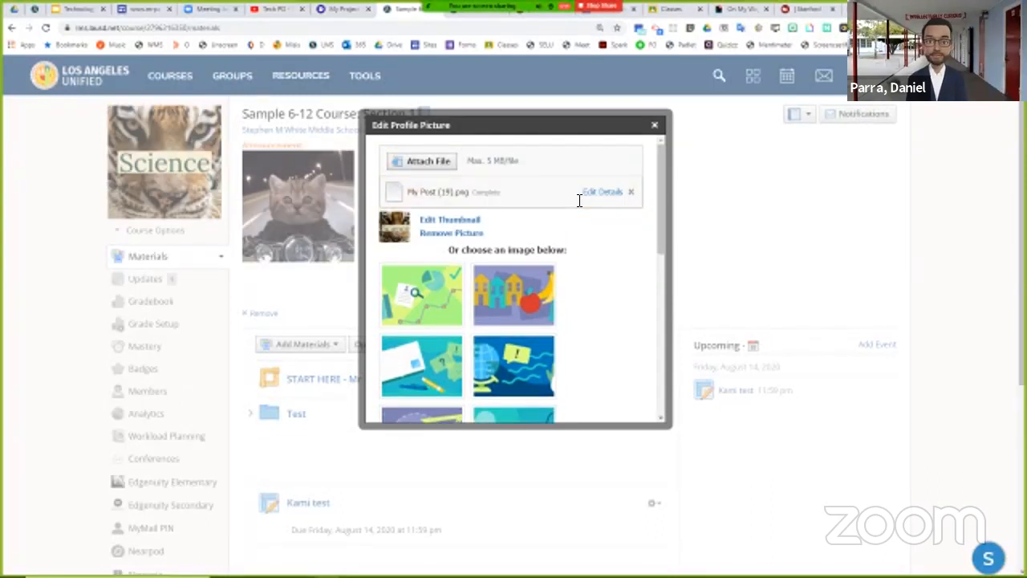
click(655, 125)
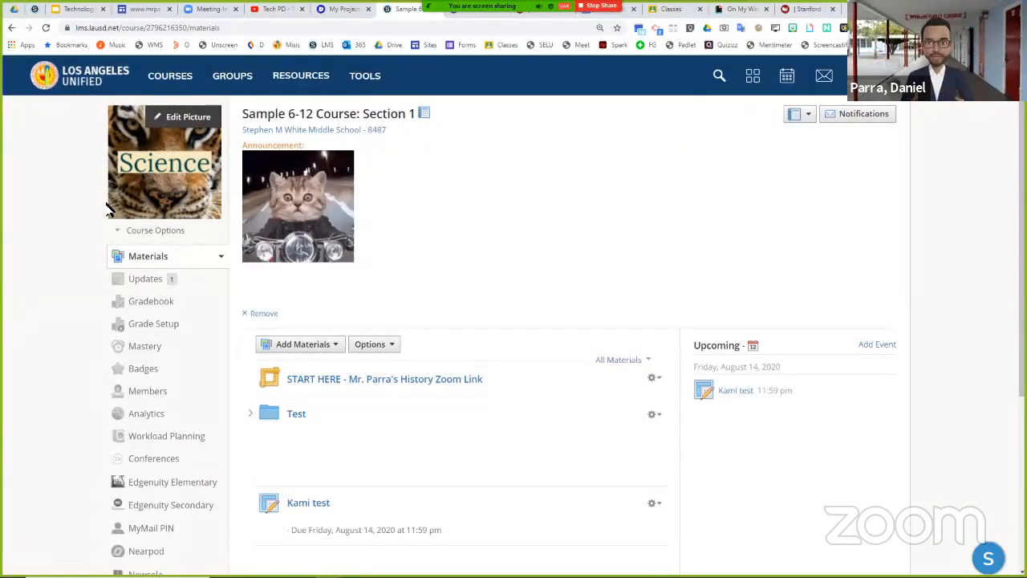
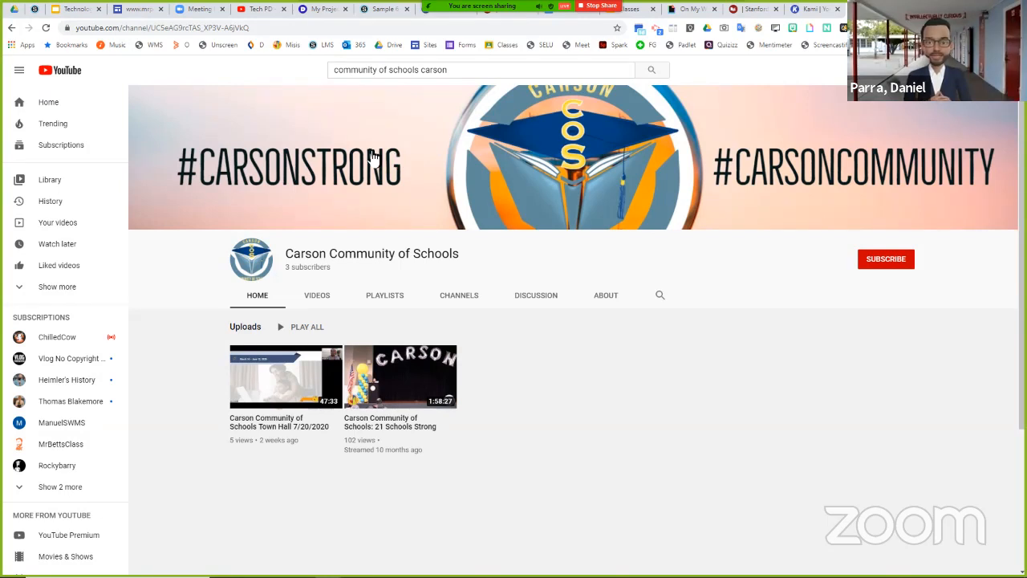
click(141, 9)
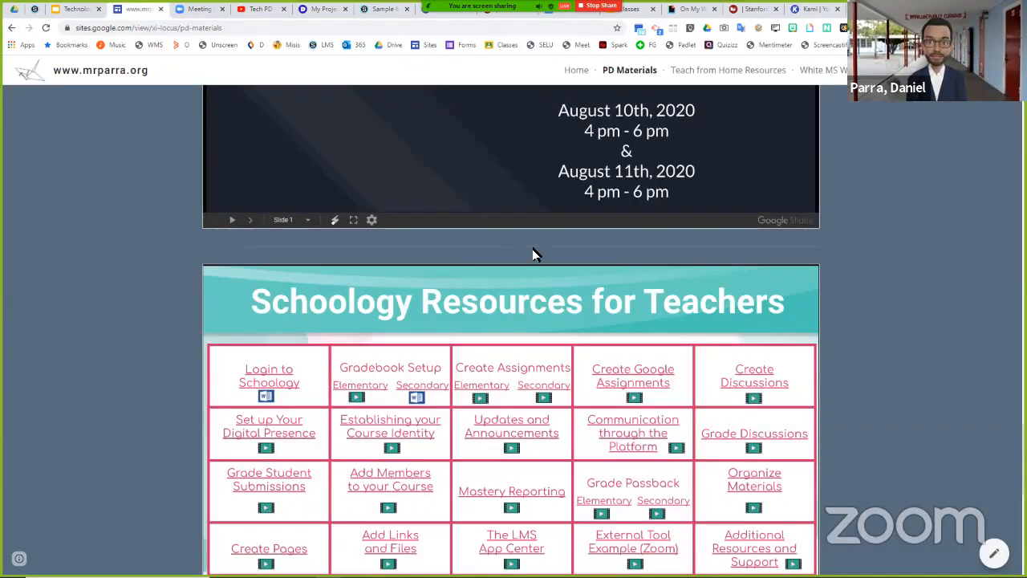
scroll(532, 248, up, 5)
scroll(542, 260, down, 10)
scroll(544, 260, up, 10)
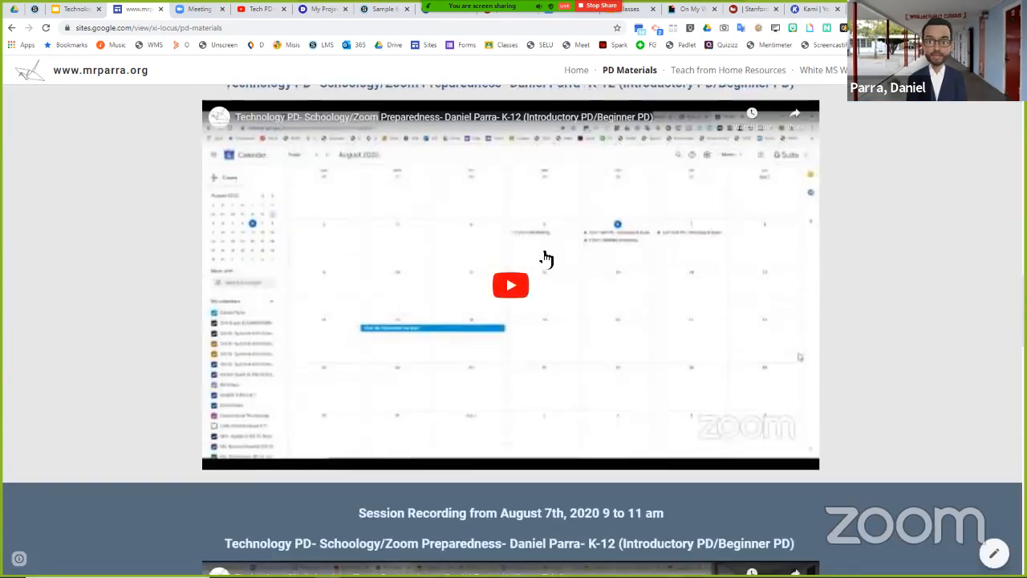
scroll(544, 259, down, 8)
scroll(268, 186, up, 1)
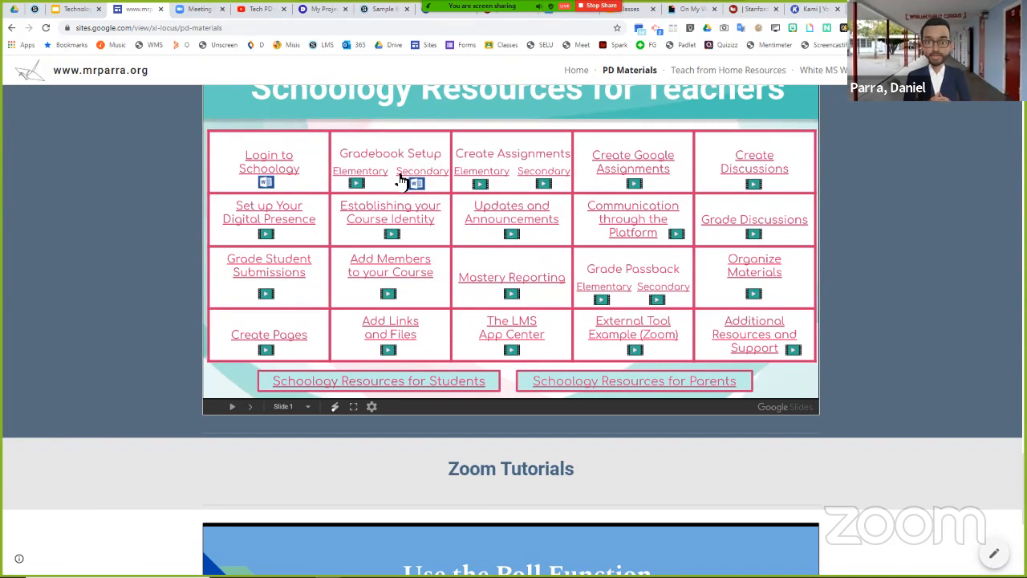
scroll(574, 333, down, 1)
scroll(575, 334, down, 4)
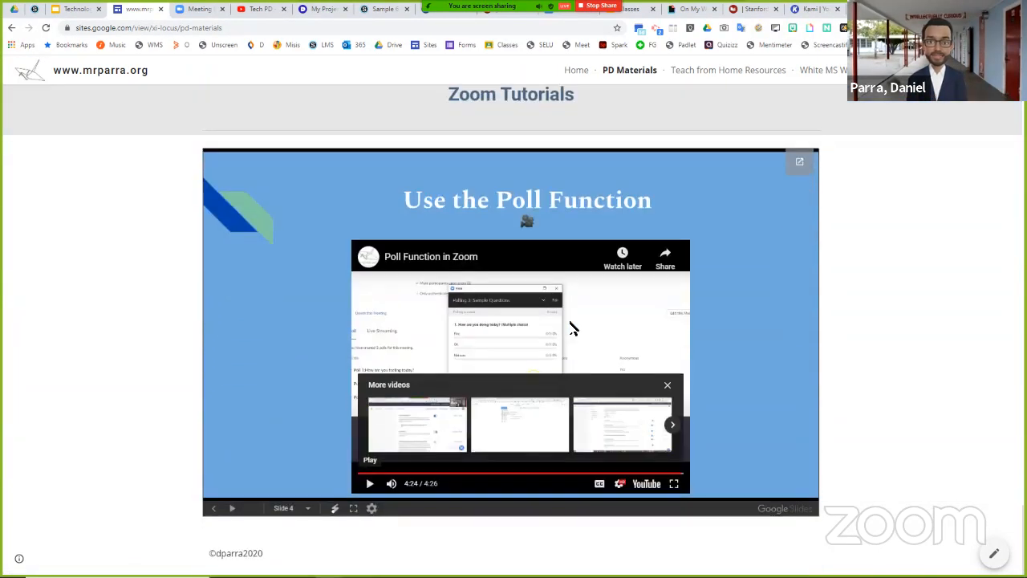
scroll(571, 328, up, 1)
scroll(567, 296, down, 1)
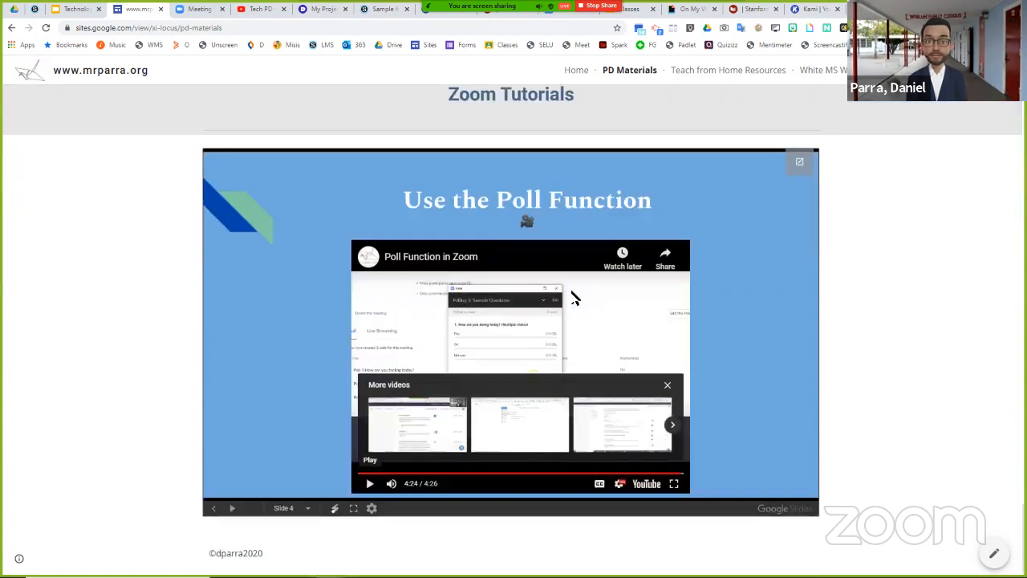
- View the tutorial on embedding a recurring Zoom link in Schoology (Secondary), and return to the session recordings above the tutorials
click(214, 509)
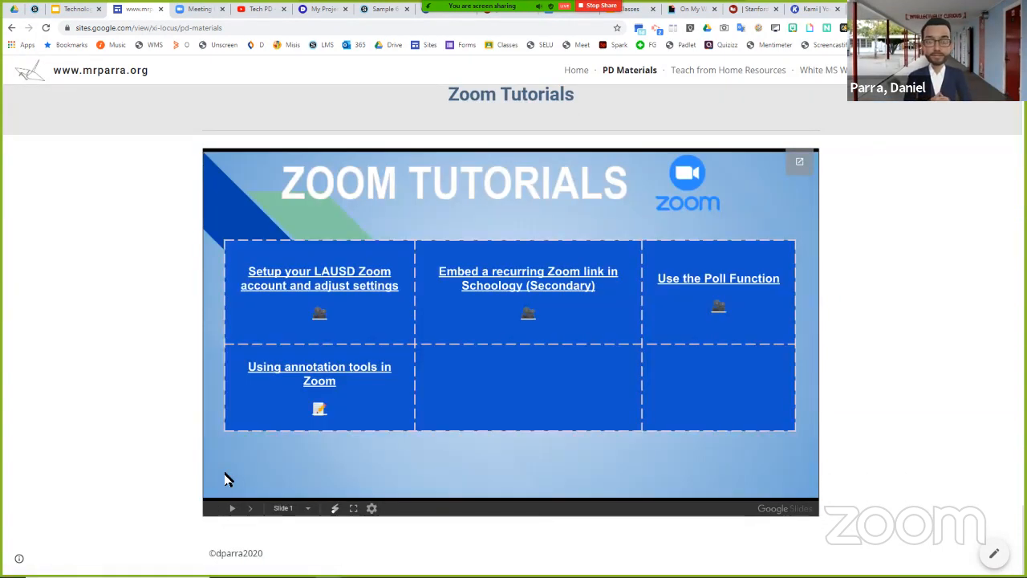
click(538, 293)
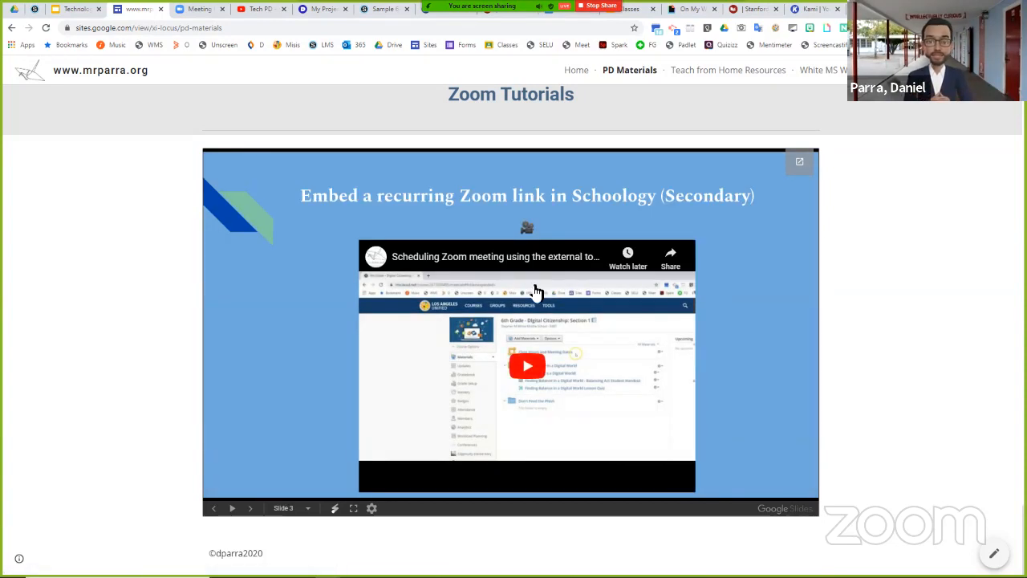
click(215, 509)
scroll(925, 251, up, 1)
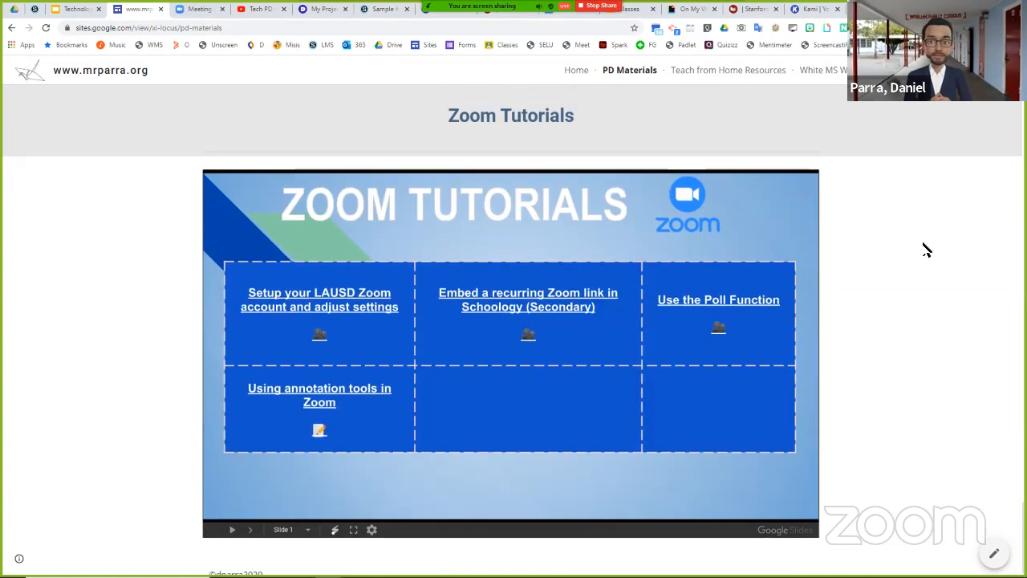
scroll(923, 249, up, 10)
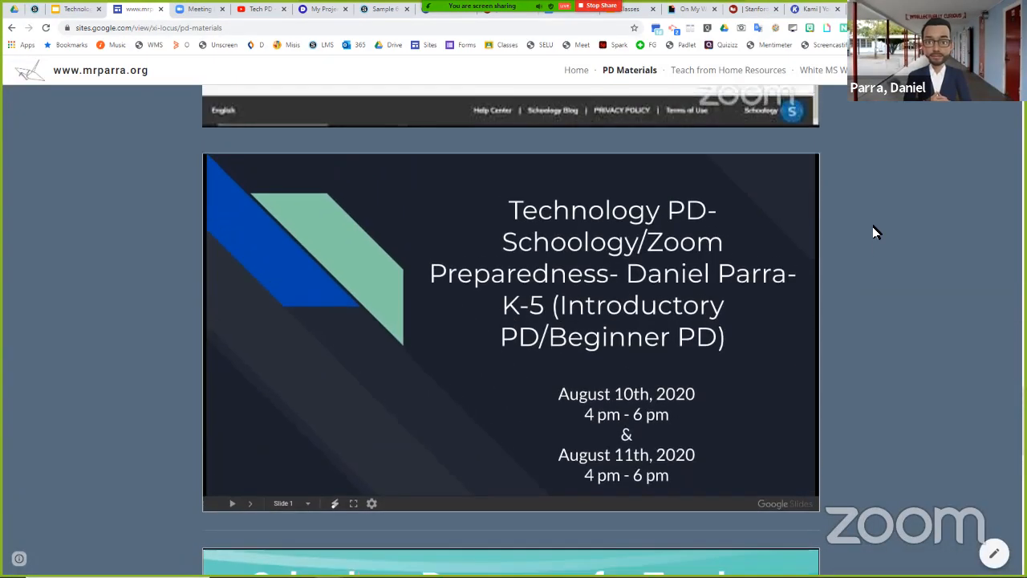
scroll(875, 231, up, 10)
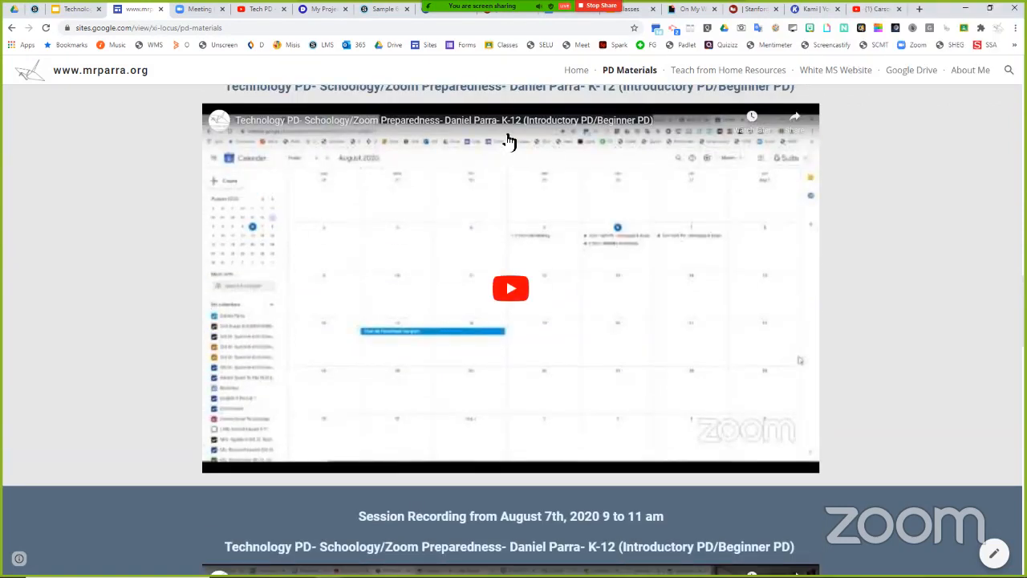
- Search Google for "loomie live" in a new tab, and open the LoomieLive page on Loom.ai
click(729, 16)
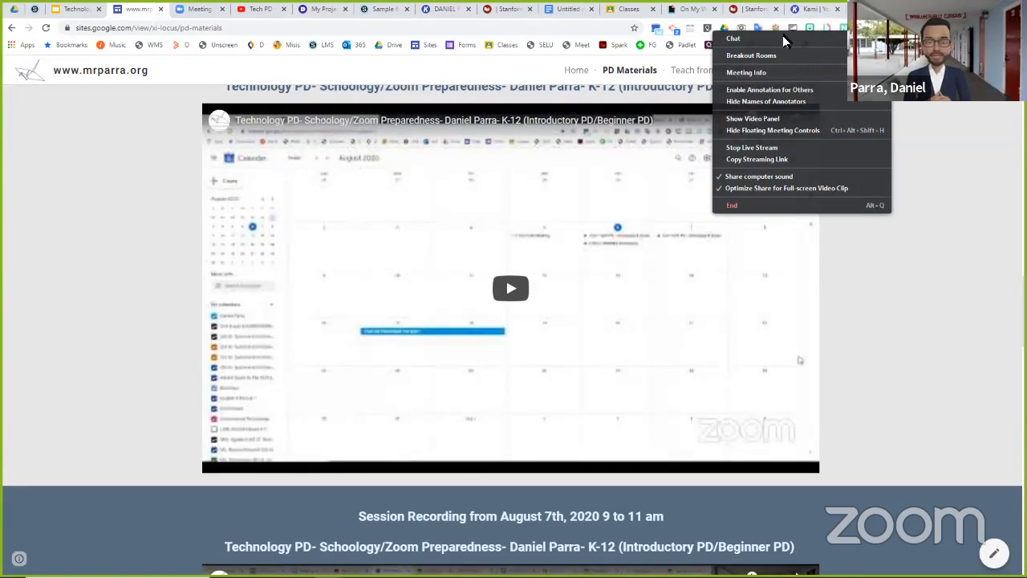
key(ctrl+t)
click(577, 231)
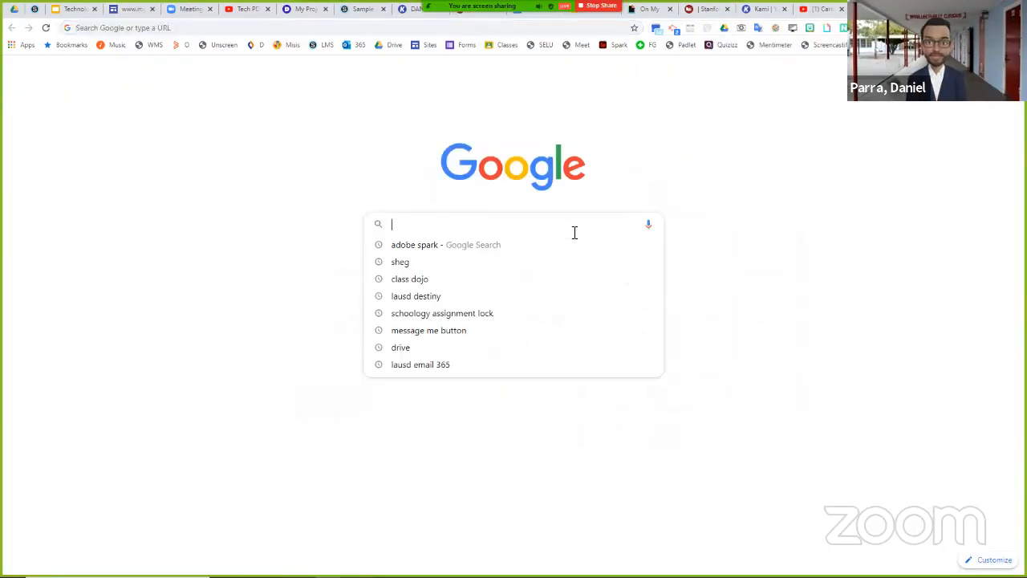
text(loom)
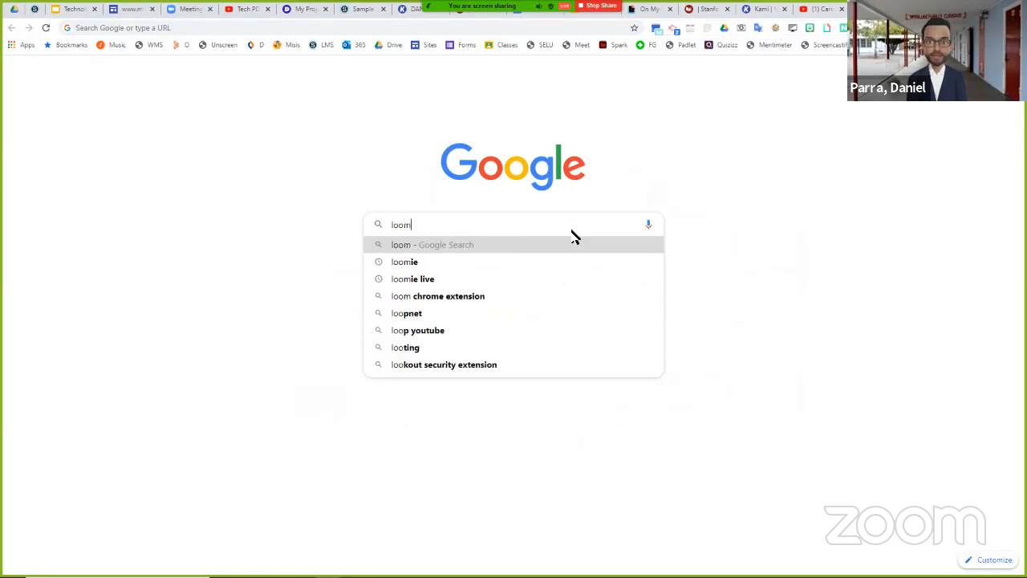
text(ie live)
key(Return)
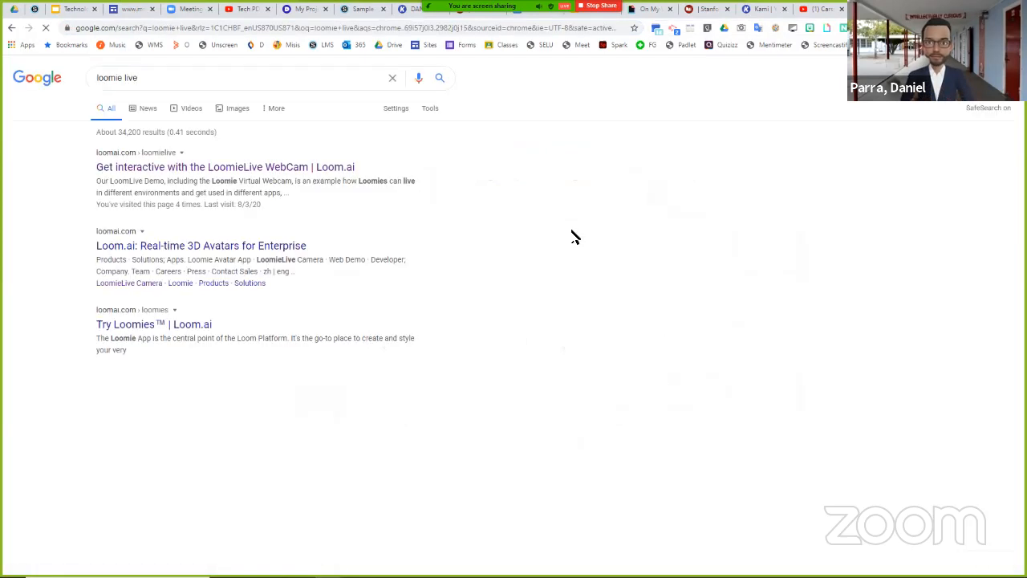
click(248, 169)
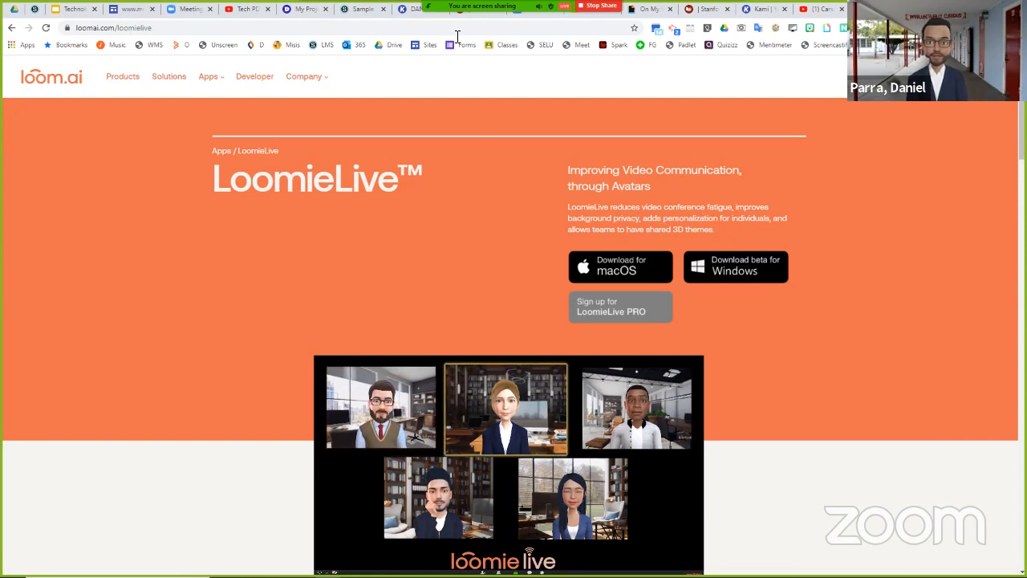
- Show the camera choices in the Zoom meeting controls, and close the list without changing the camera
mouse_move(433, 14)
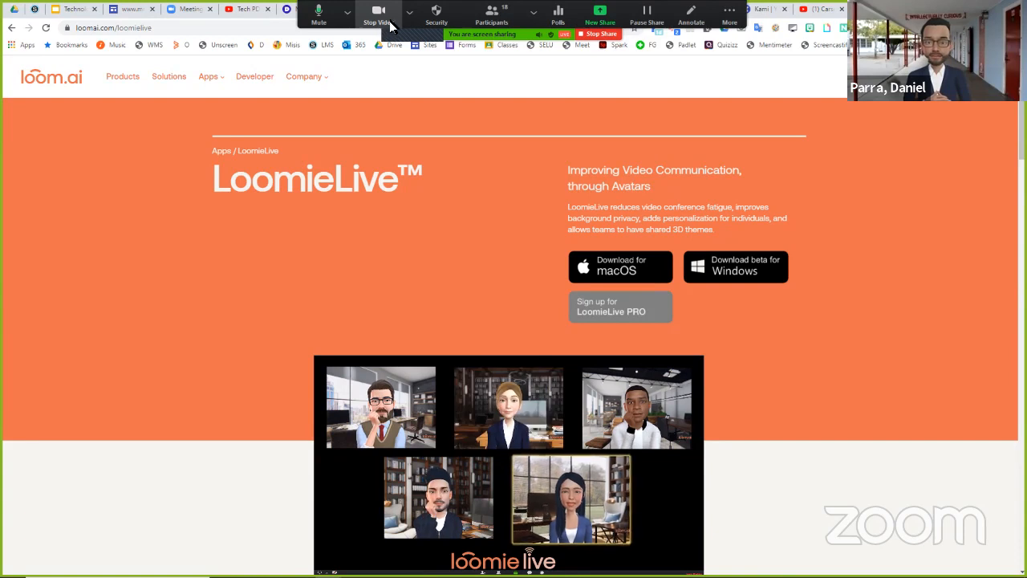
click(408, 15)
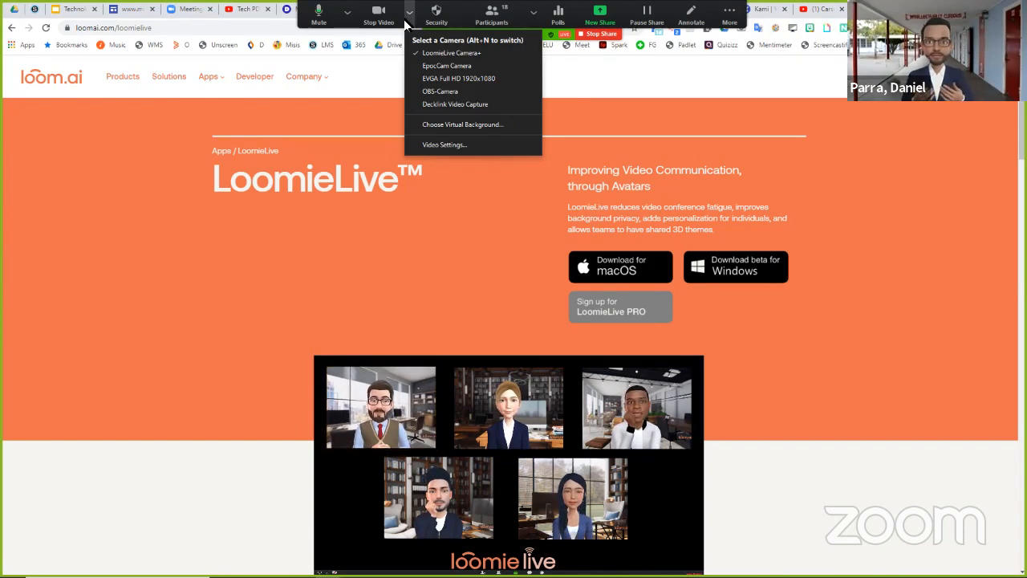
click(407, 24)
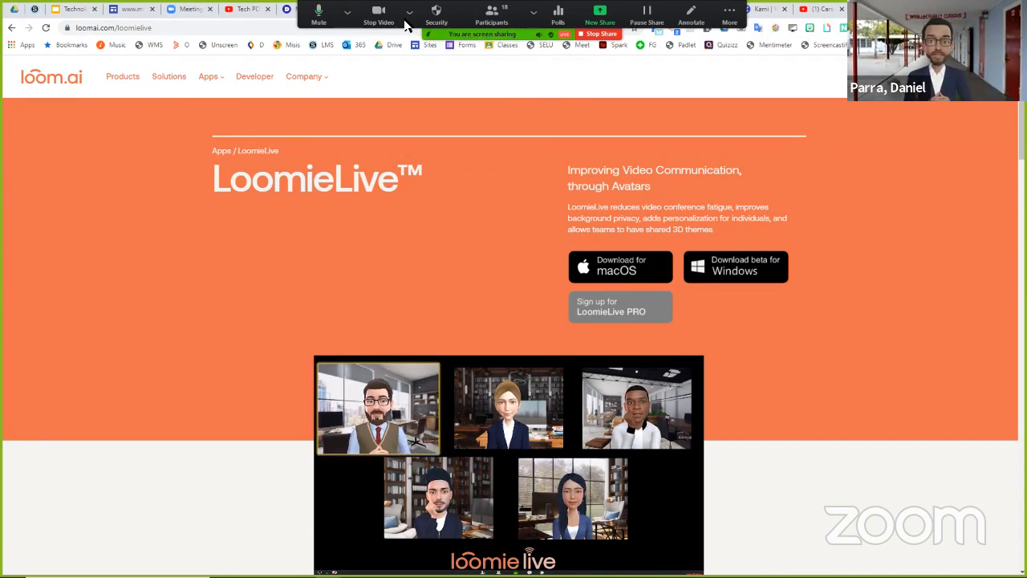
click(408, 14)
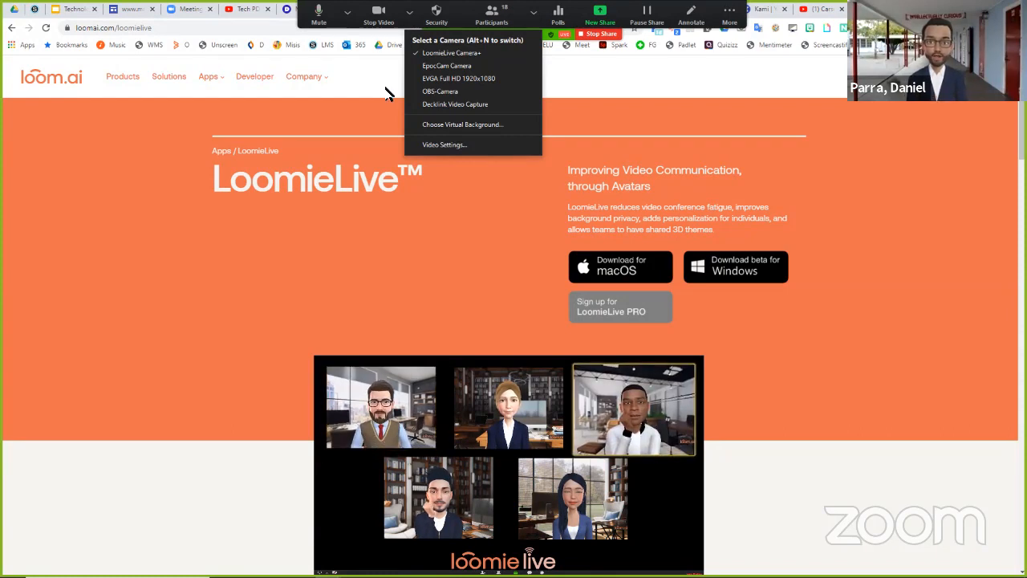
click(385, 153)
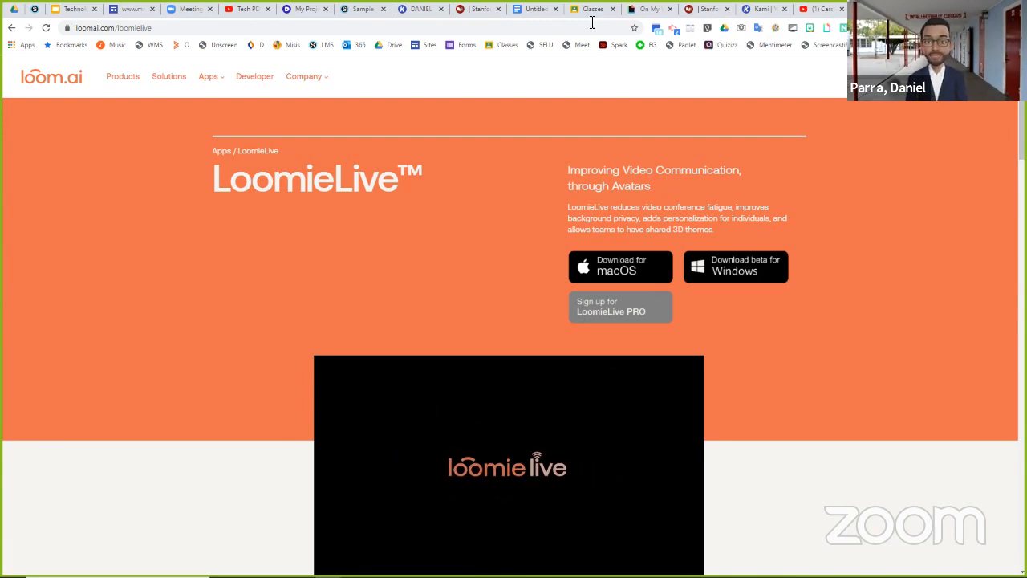
- Switch to the GIPHY page and open the Cat Driving GIF from the related cat GIFs
click(646, 10)
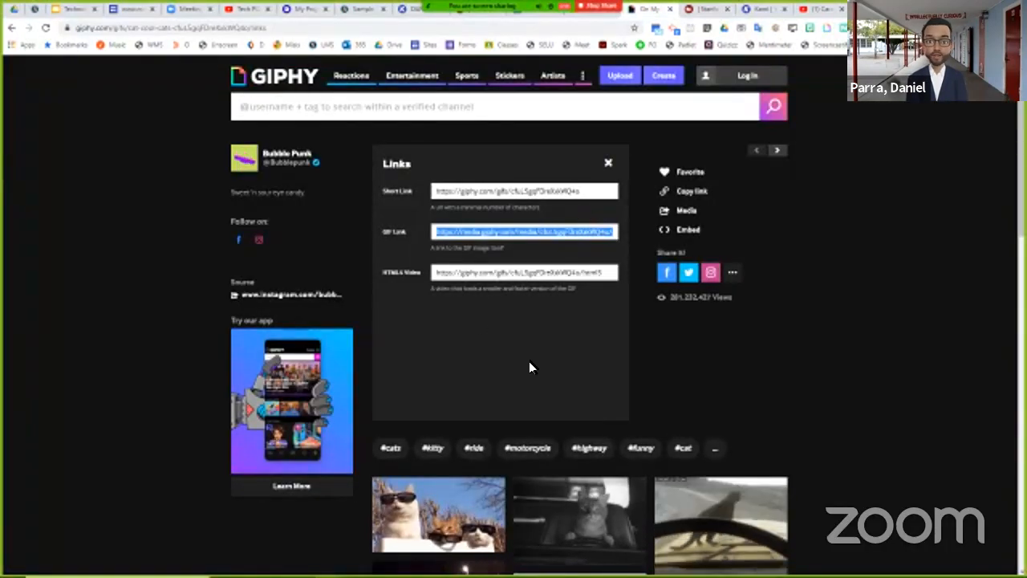
scroll(809, 383, down, 3)
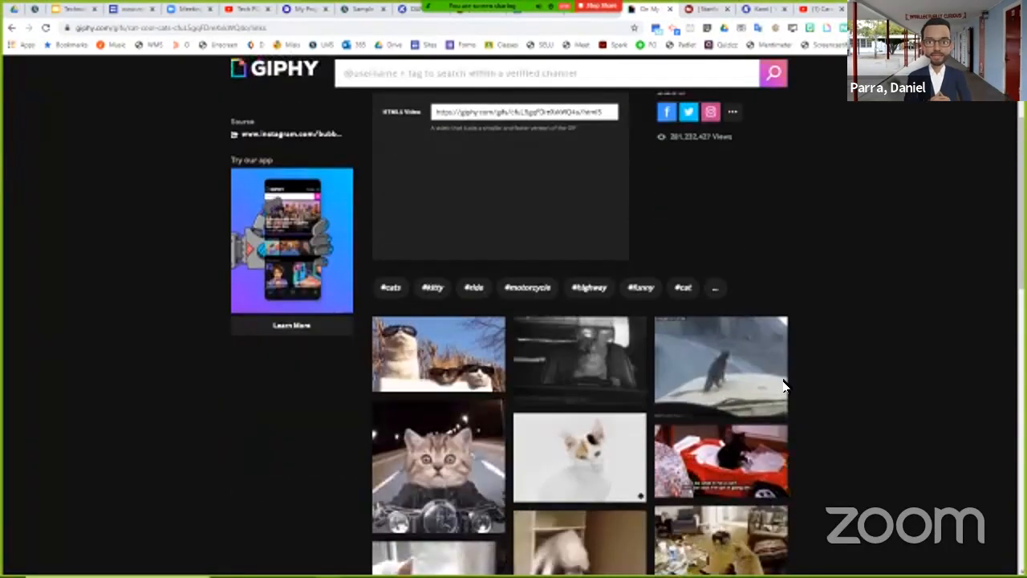
scroll(785, 389, down, 2)
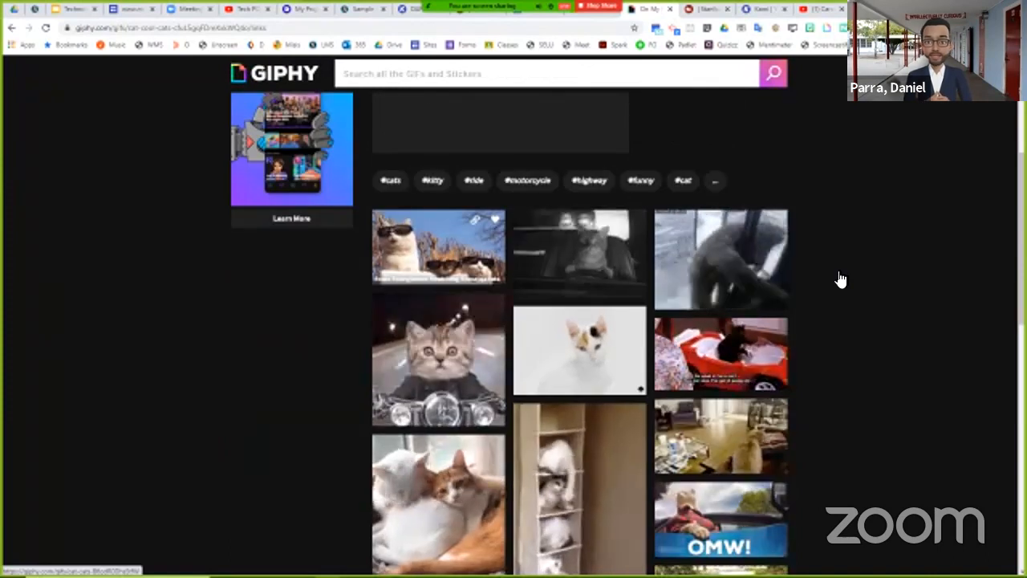
click(592, 256)
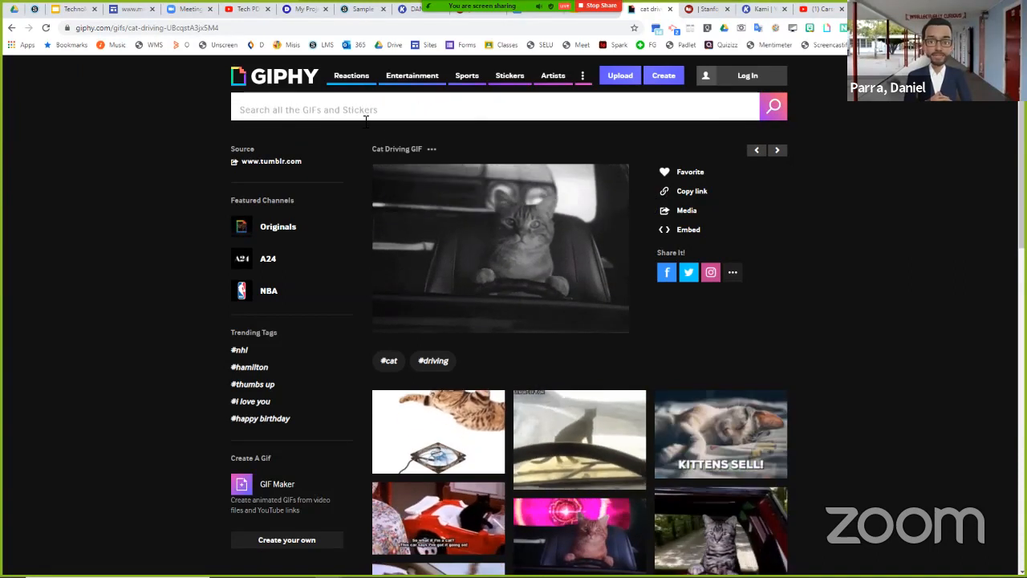
- Show the share links of the Cat Driving GIF and copy its GIF Link
mouse_move(525, 217)
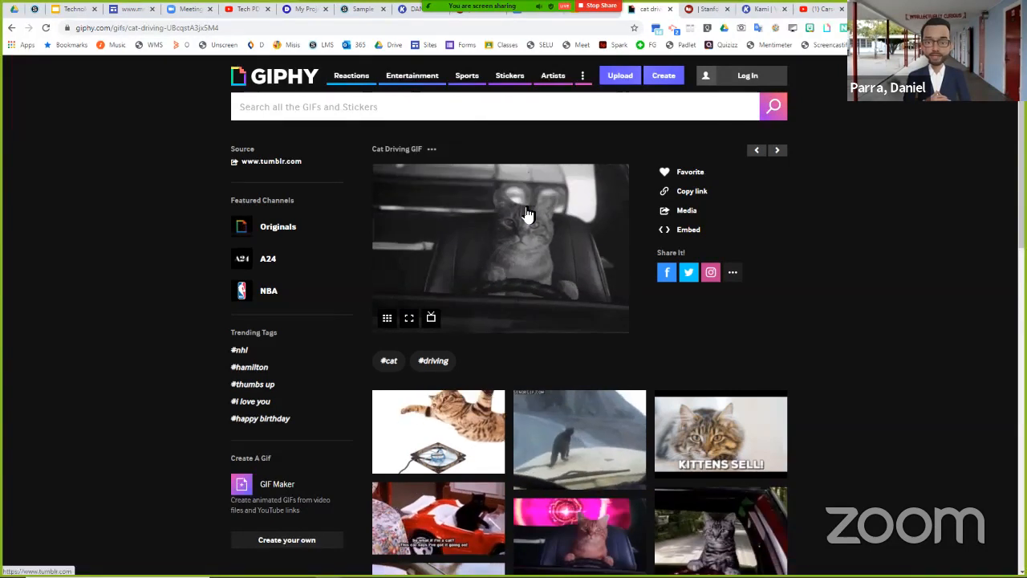
click(685, 193)
drag(407, 233, 388, 233)
click(385, 233)
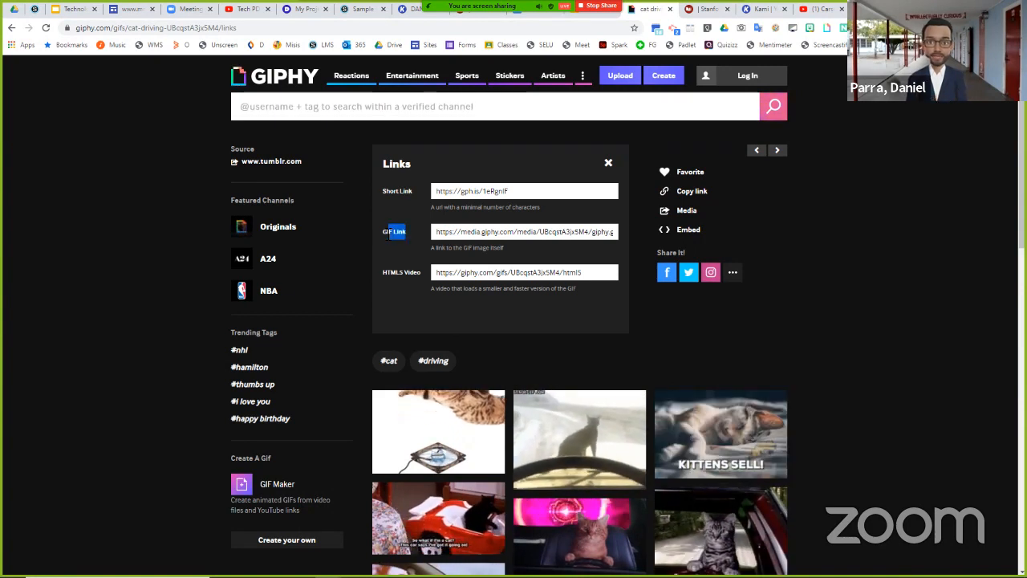
click(443, 231)
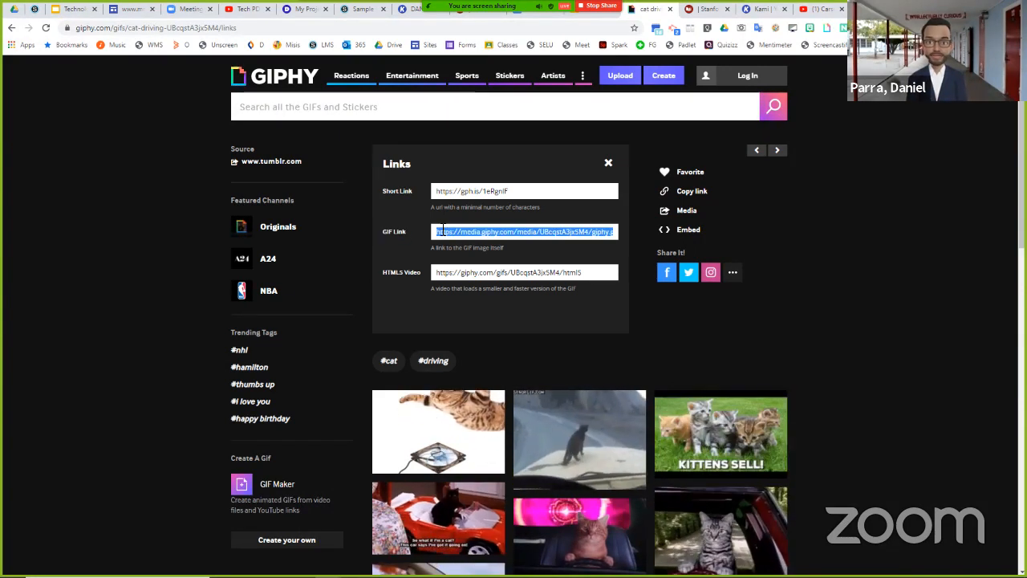
right_click(441, 230)
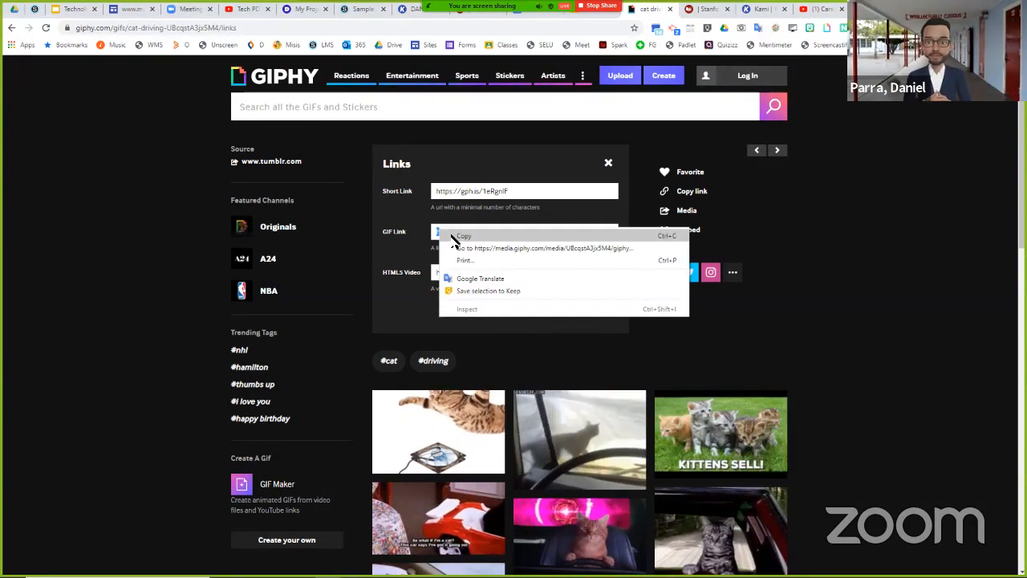
click(454, 238)
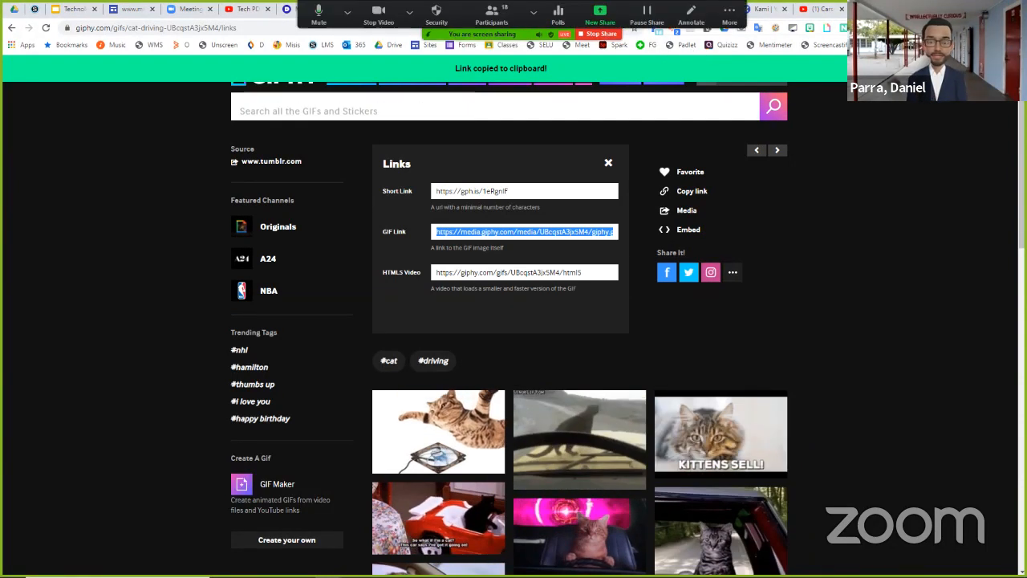
- Switch to the Untitled document in Google Docs and maximize its browser window
drag(883, 9, 880, 35)
click(681, 36)
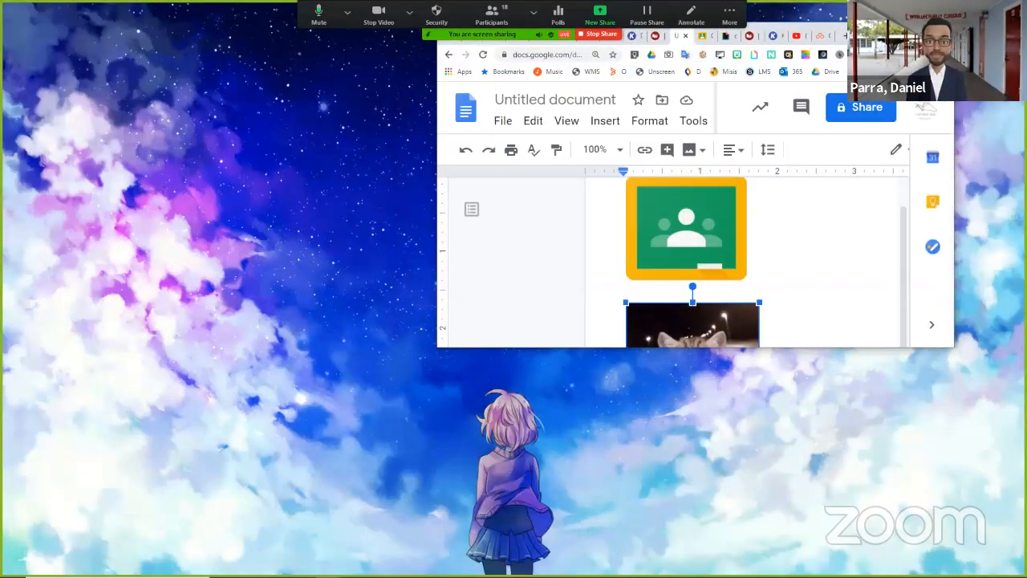
click(917, 34)
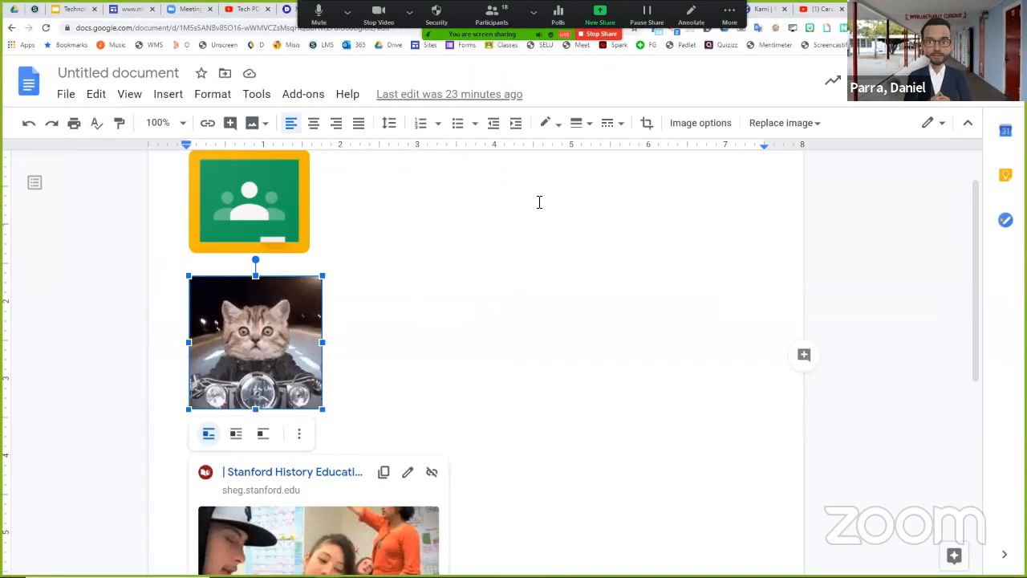
- Try to paste the copied GIF link beside the Classroom icon in the document, and delete the pasted text
click(539, 202)
key(ctrl+v)
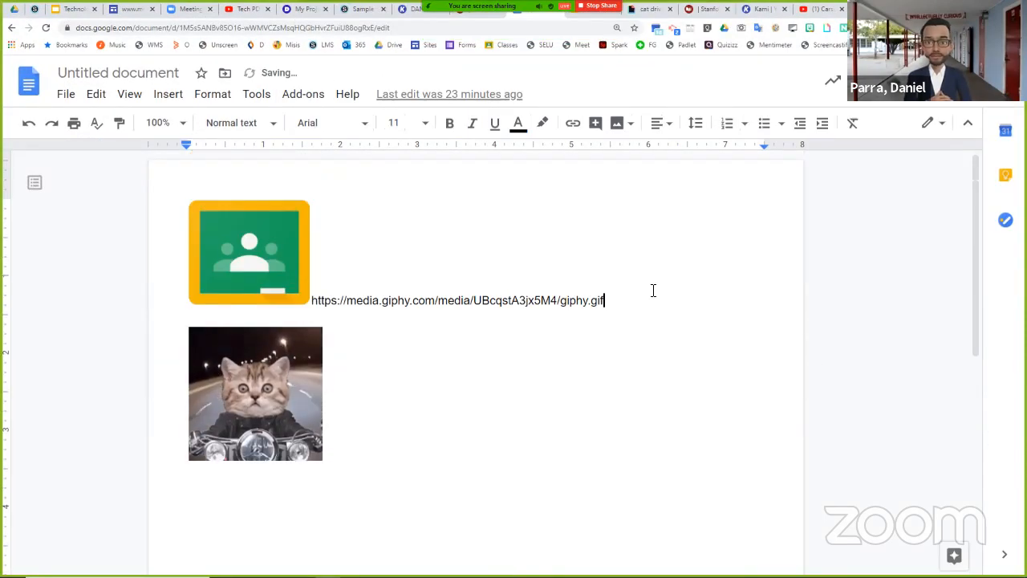
drag(610, 299, 316, 299)
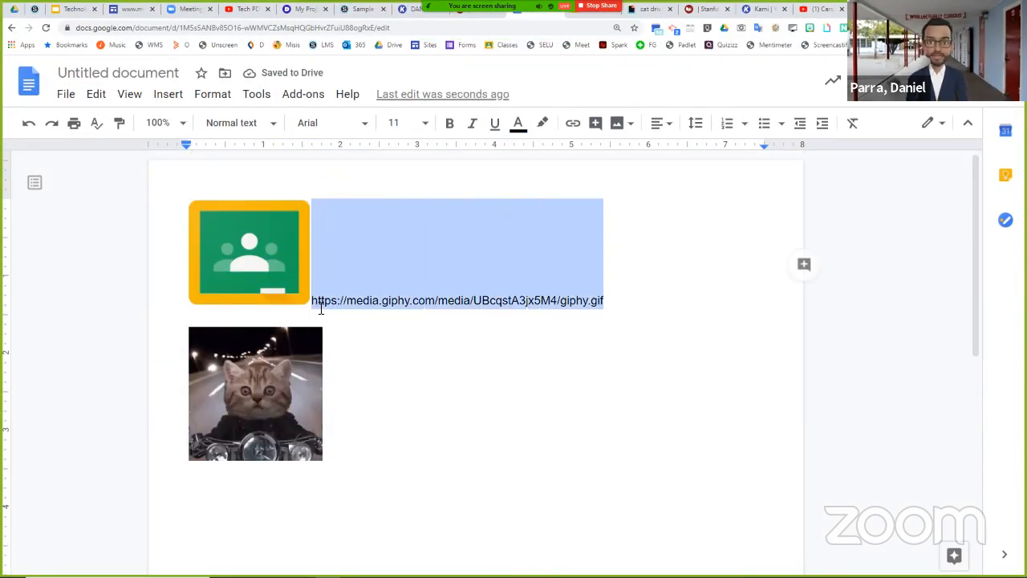
key(BackSpace)
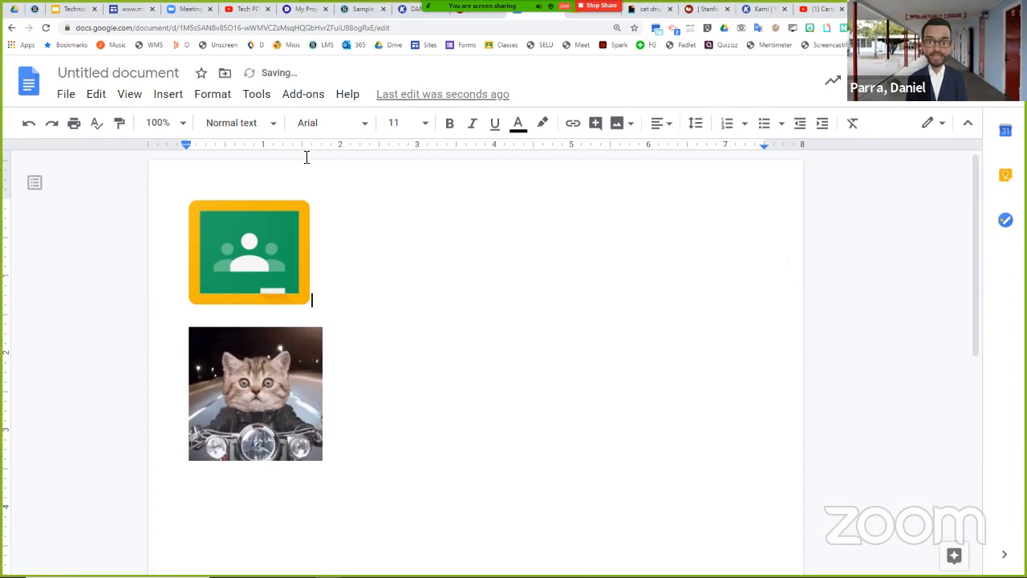
- Insert the driving cat GIF by its copied URL beside the Classroom icon and shrink it to about half its size
click(159, 97)
mouse_move(168, 133)
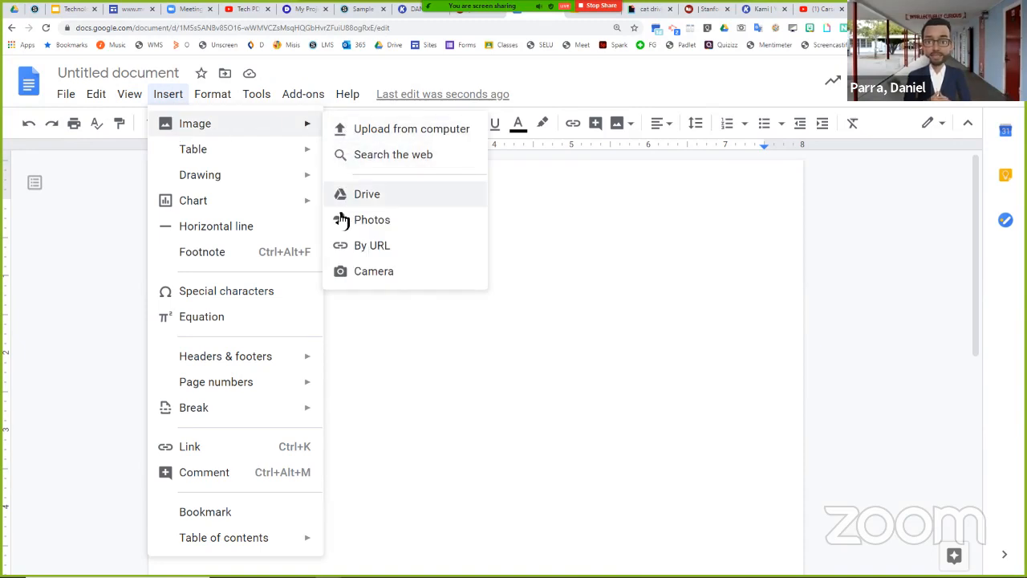
click(375, 246)
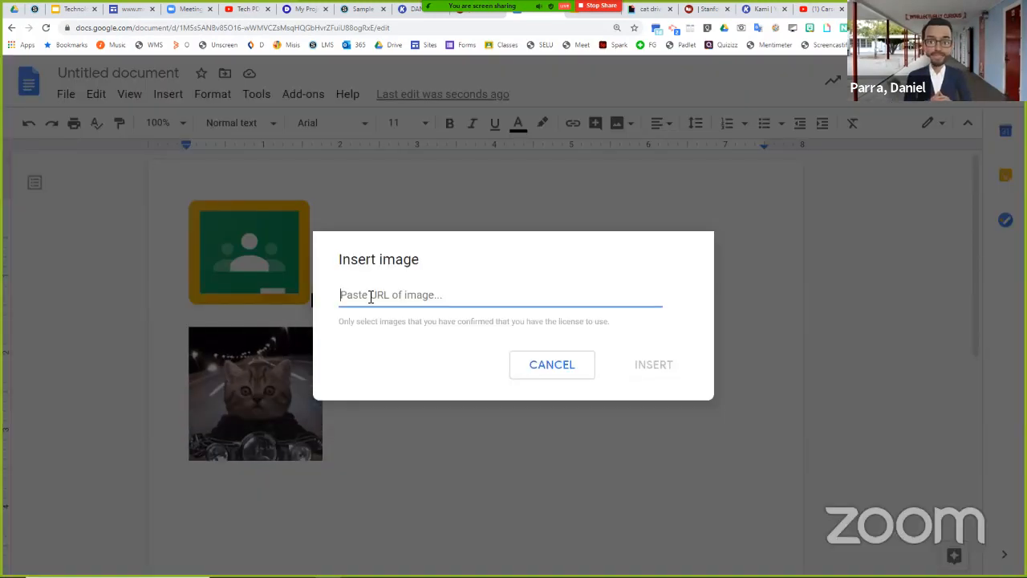
right_click(369, 293)
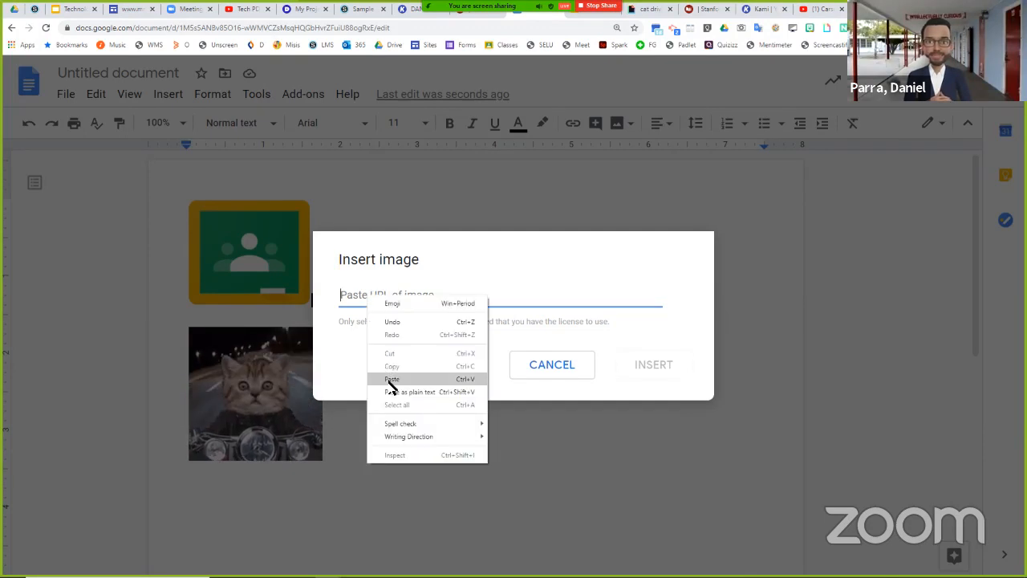
click(390, 379)
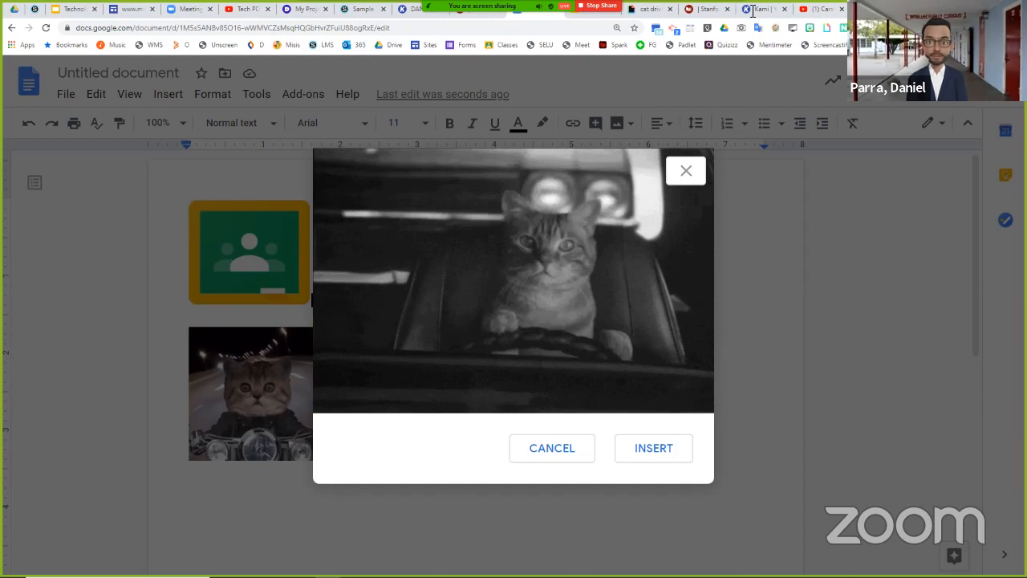
click(639, 14)
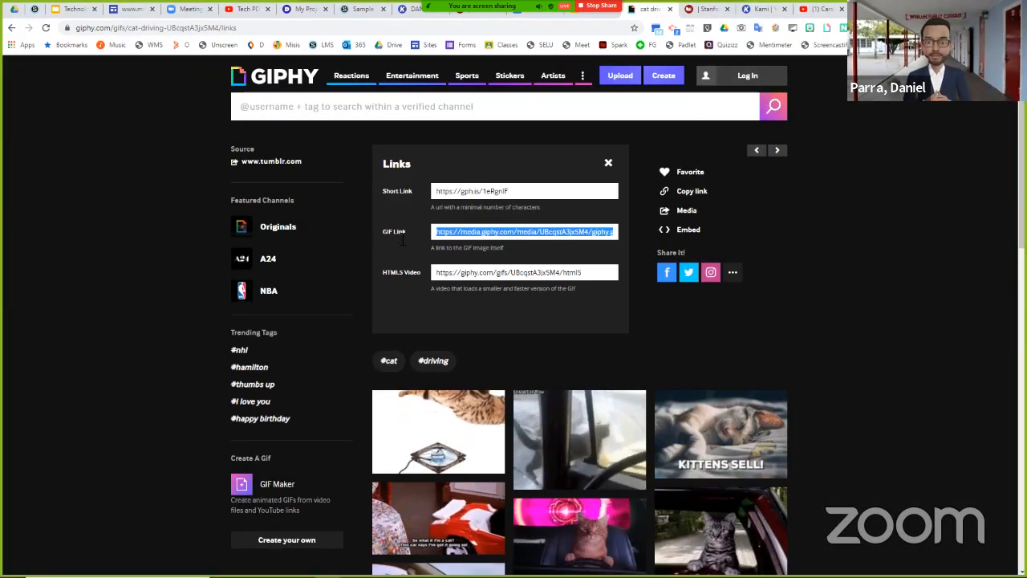
click(538, 14)
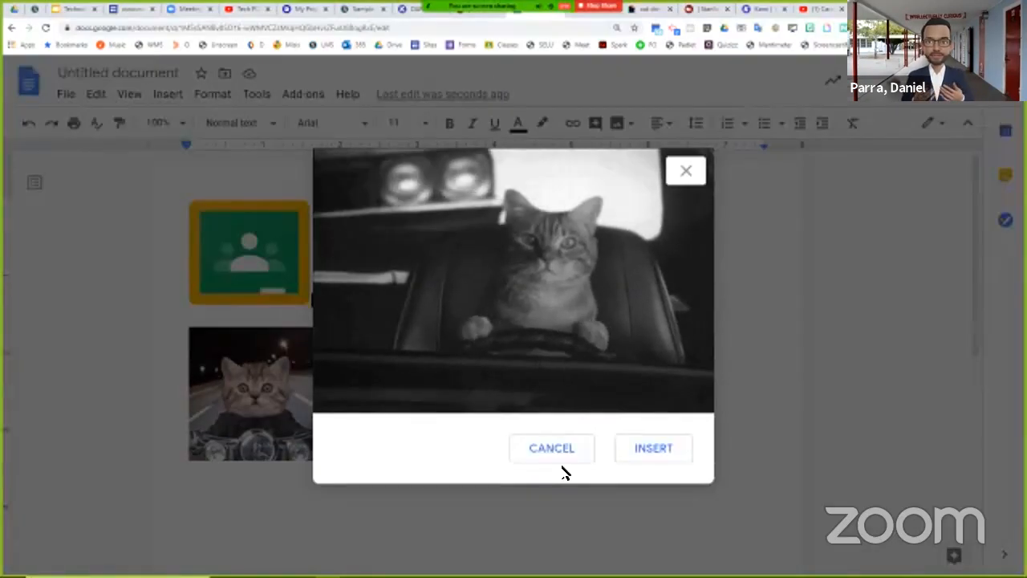
click(647, 447)
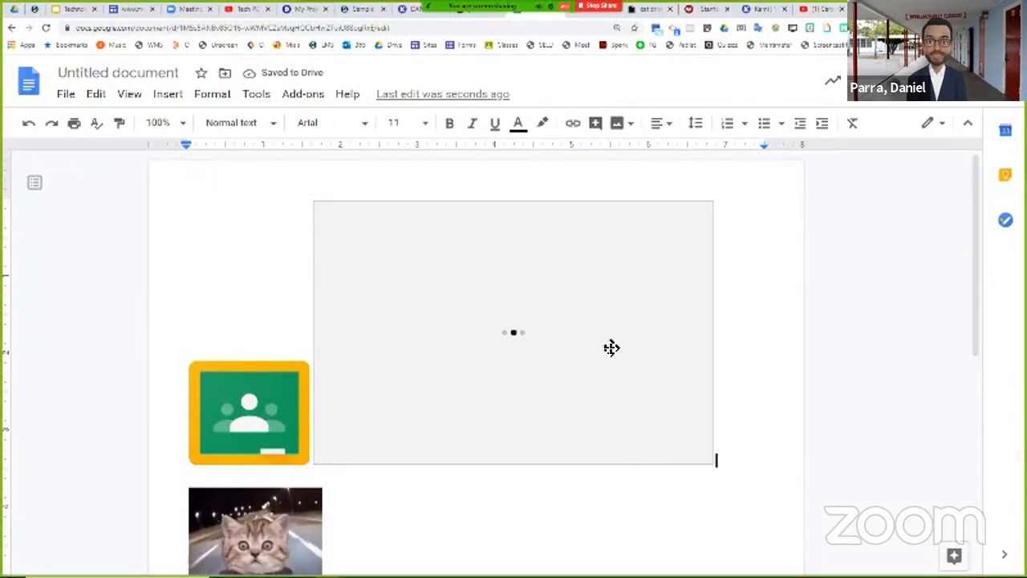
click(678, 437)
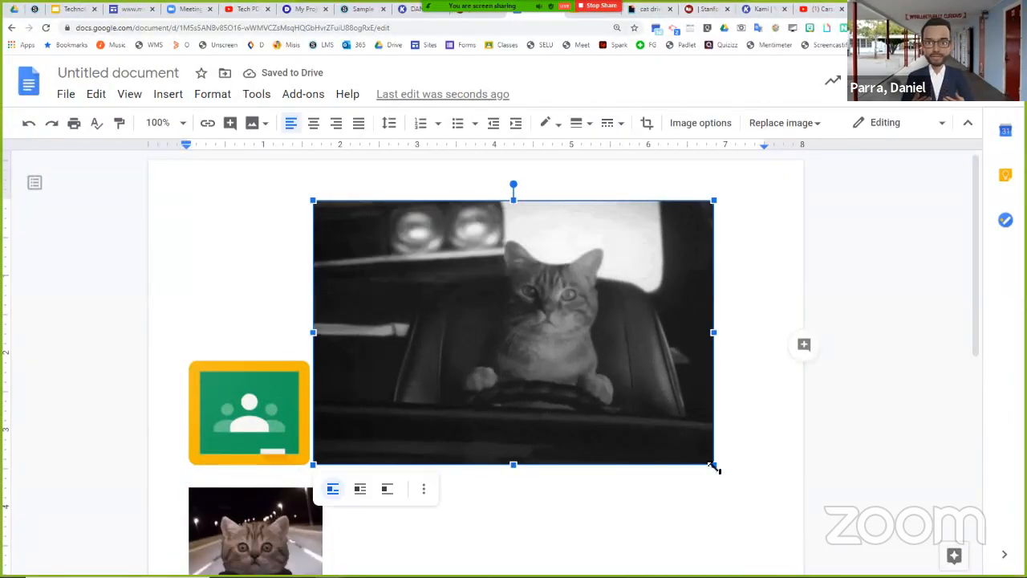
drag(714, 464, 484, 342)
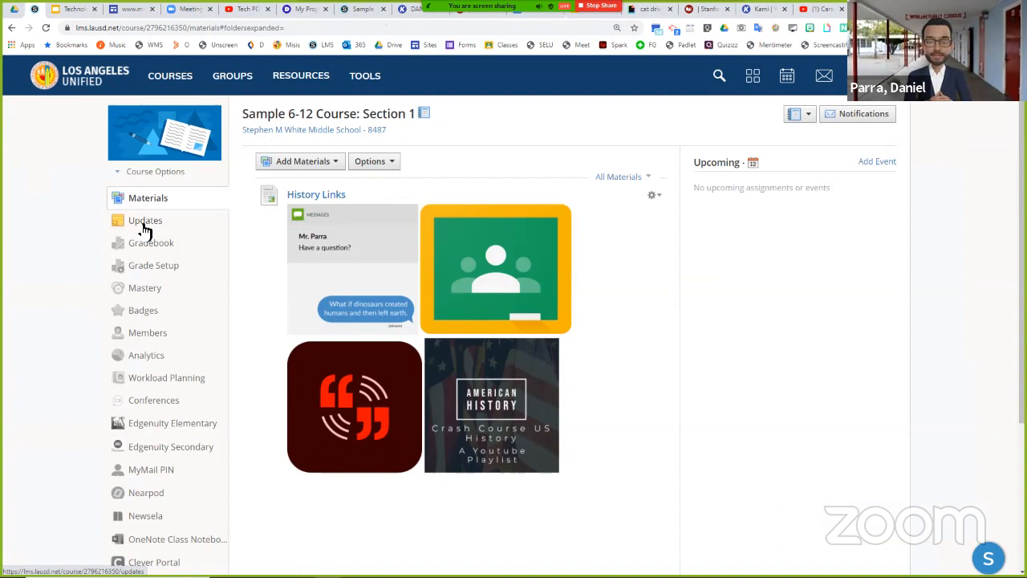
- Switch to the Schoology course's Updates and write "Hello Students Welcome Back I look forward to use driving to success this year!"
click(144, 225)
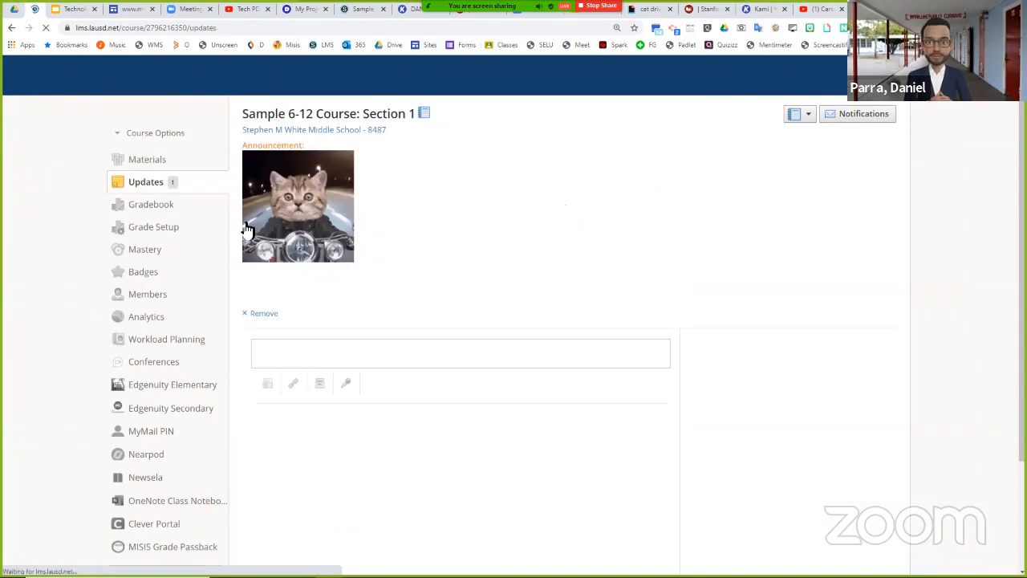
click(312, 356)
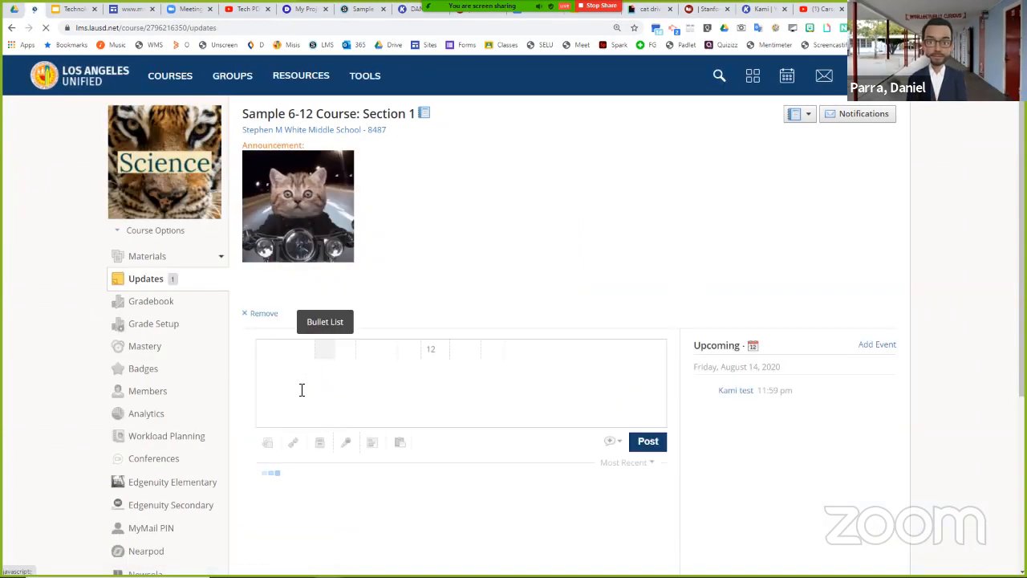
text(Hello Students Welcome Back)
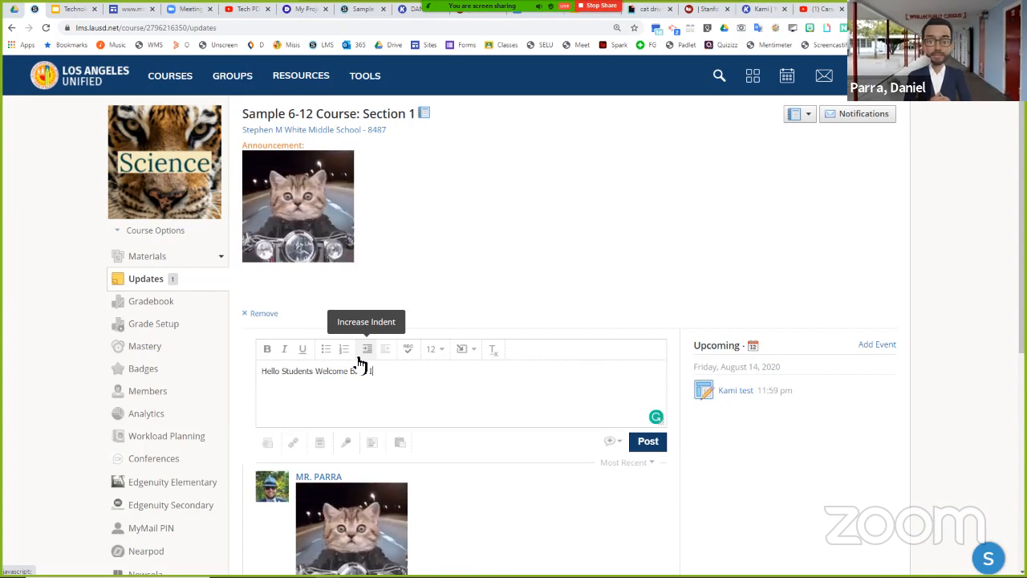
text(loo)
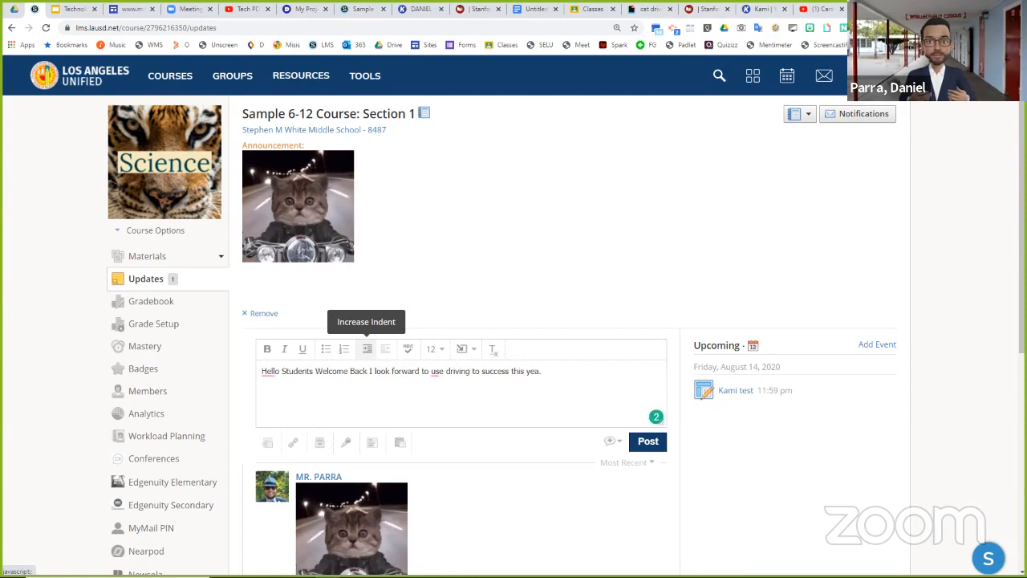
key(BackSpace)
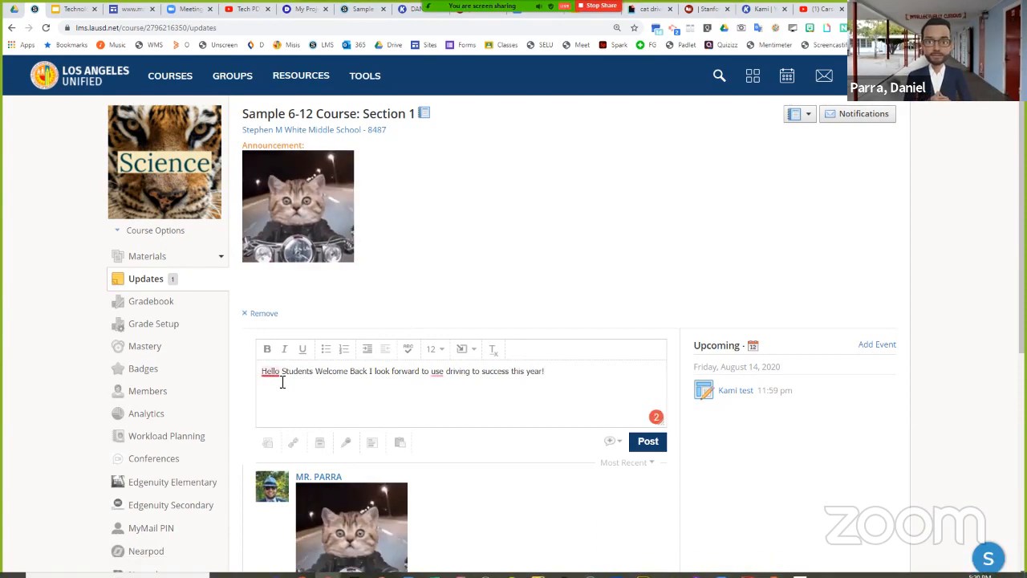
- Correct the draft update by adding a comma after "Hello" and changing "use" to "us"
mouse_move(276, 375)
click(282, 406)
mouse_move(444, 374)
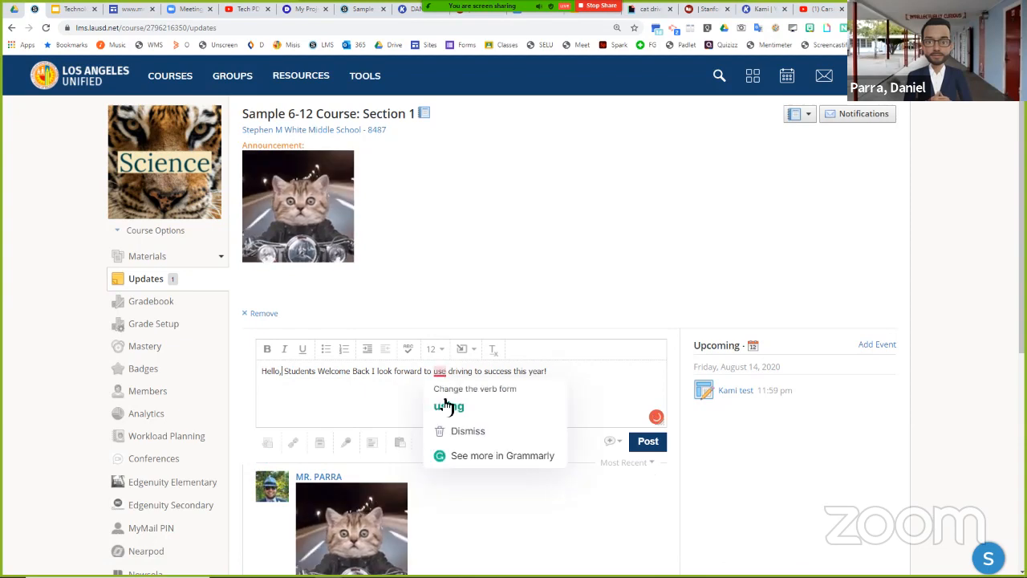
click(449, 405)
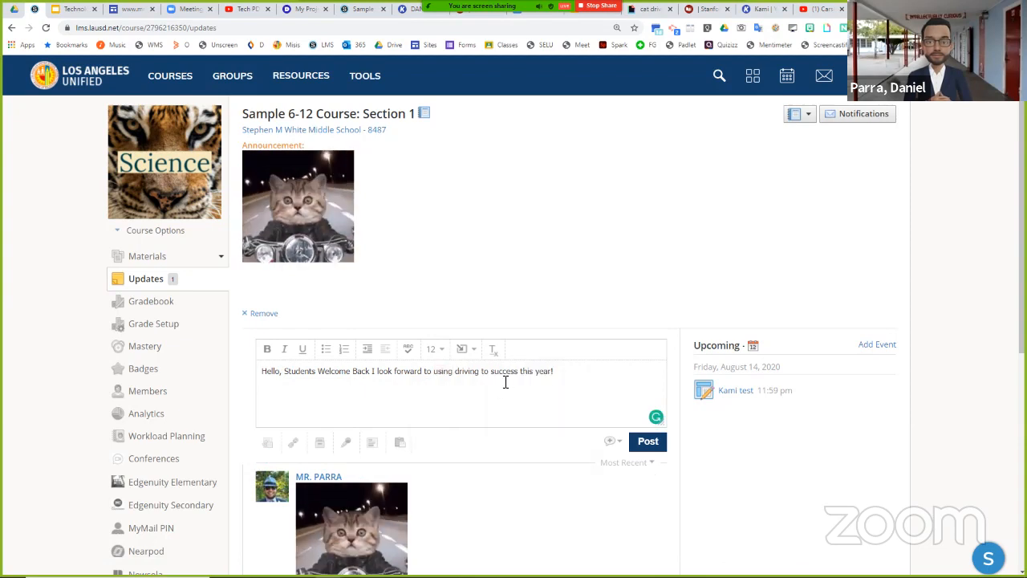
key(BackSpace)
key(BackSpace)
key(BackSpace)
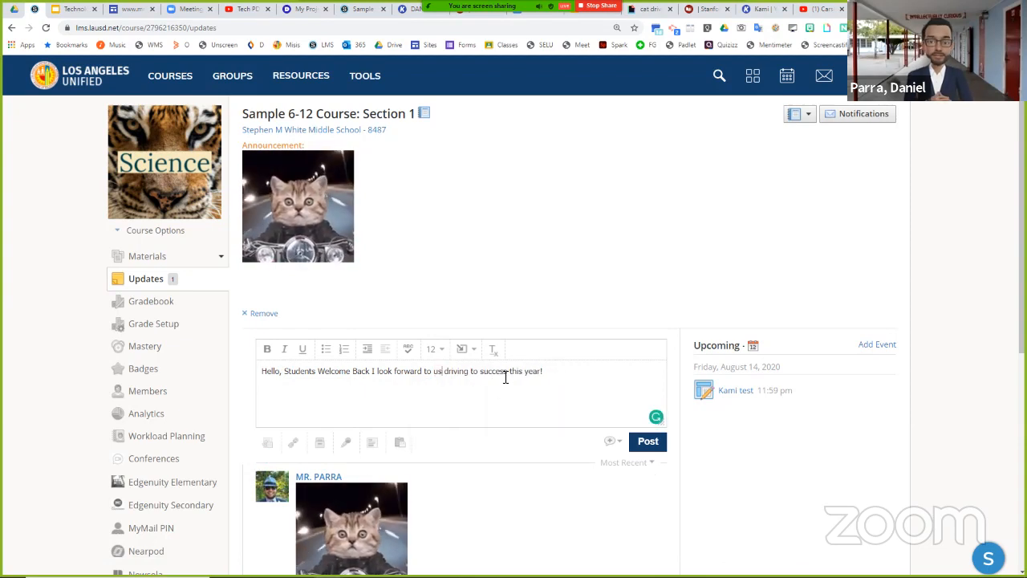
text(e)
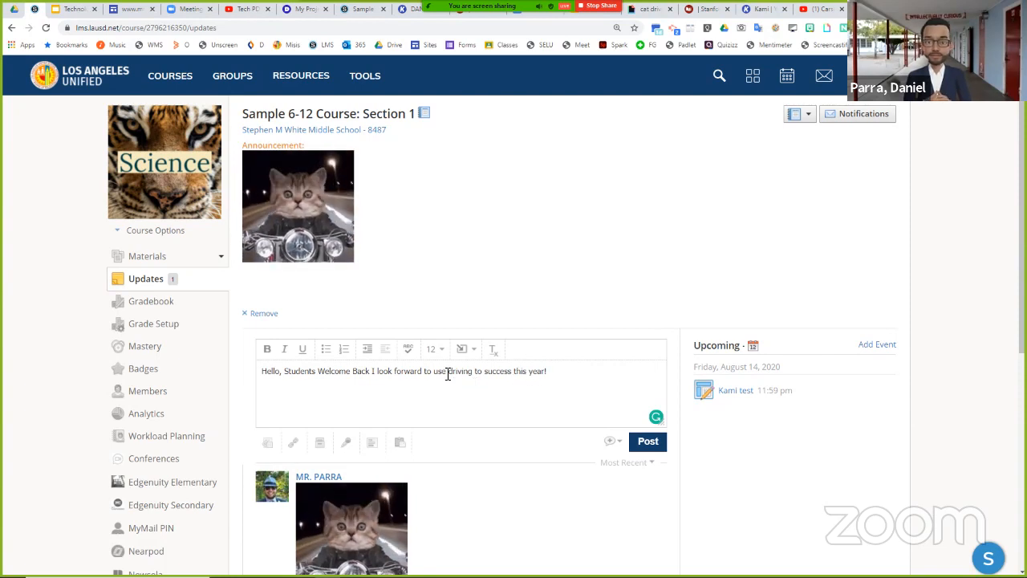
key(BackSpace)
- Make the whole draft message bold and start a new line below it
drag(541, 371, 268, 377)
key(ctrl+b)
click(598, 378)
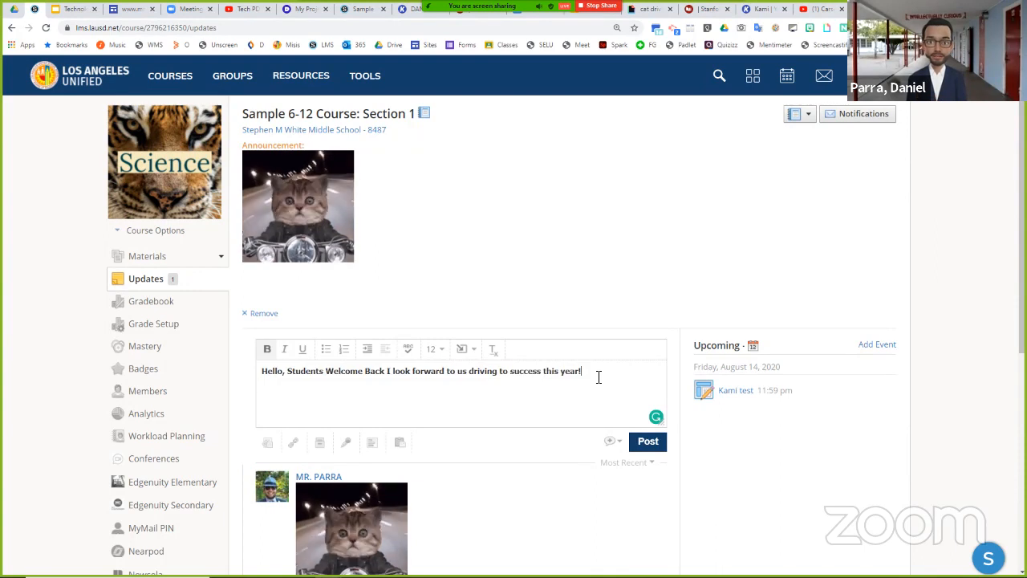
key(Return)
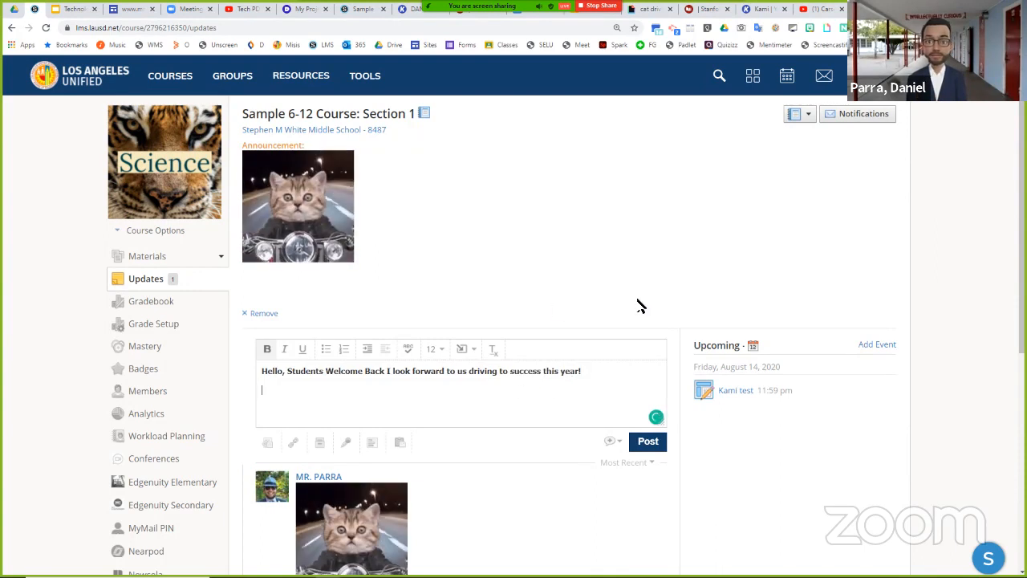
- Copy the driving cat GIF from the Google Docs document and switch to the Sample 6-12 Course page in Schoology
right_click(397, 270)
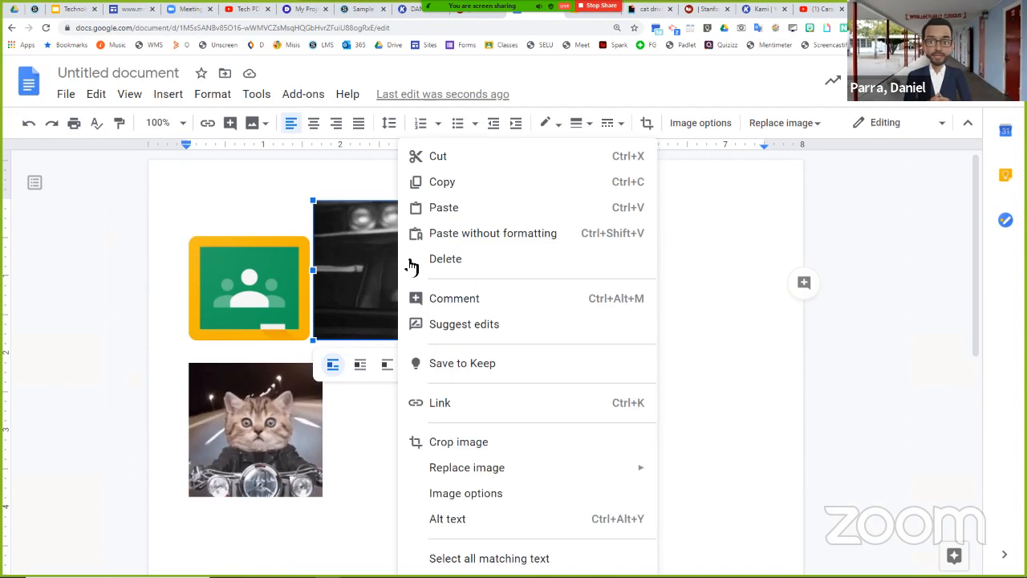
click(433, 184)
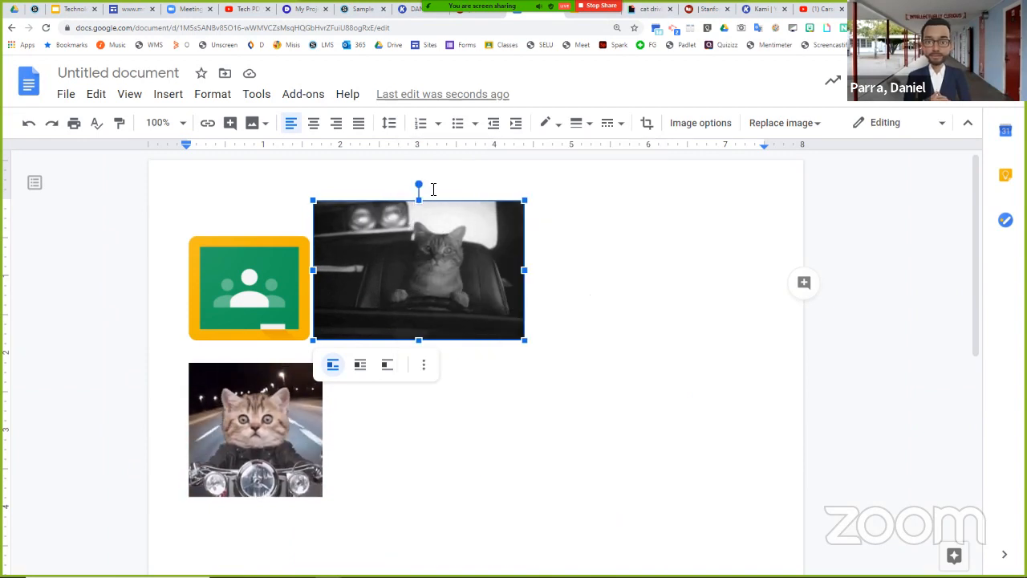
click(360, 15)
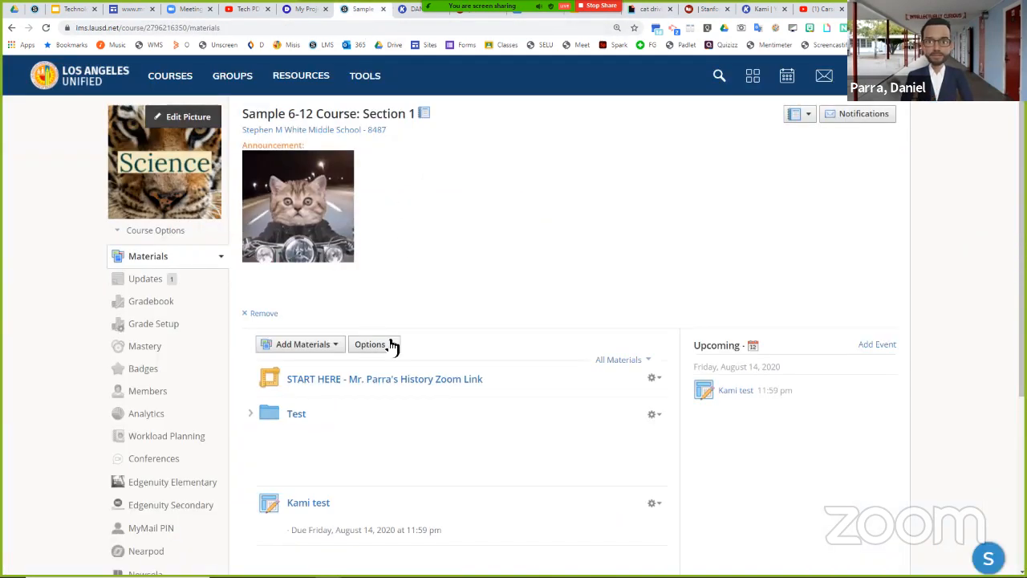
click(520, 15)
click(362, 15)
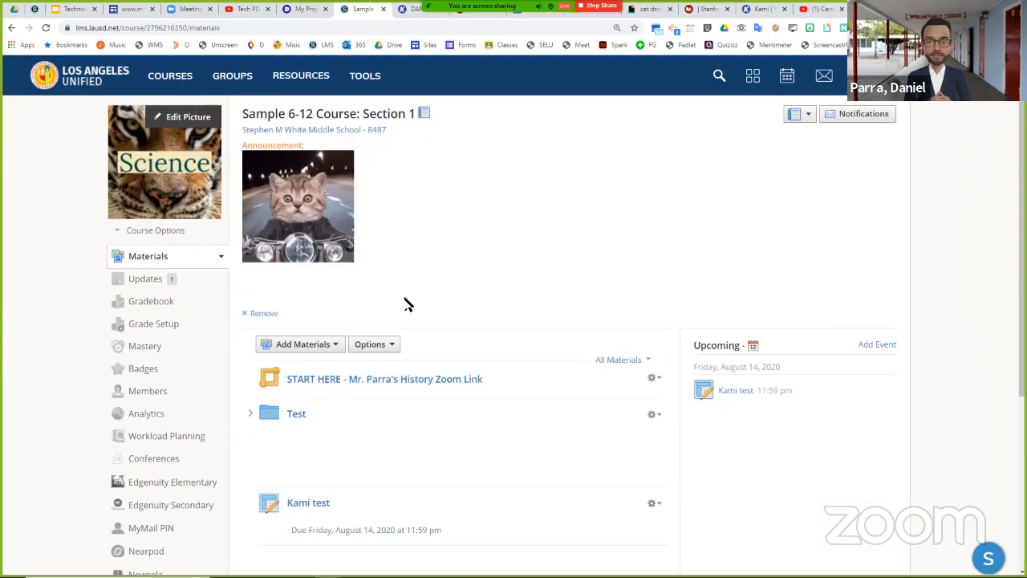
scroll(408, 300, down, 3)
scroll(408, 300, up, 3)
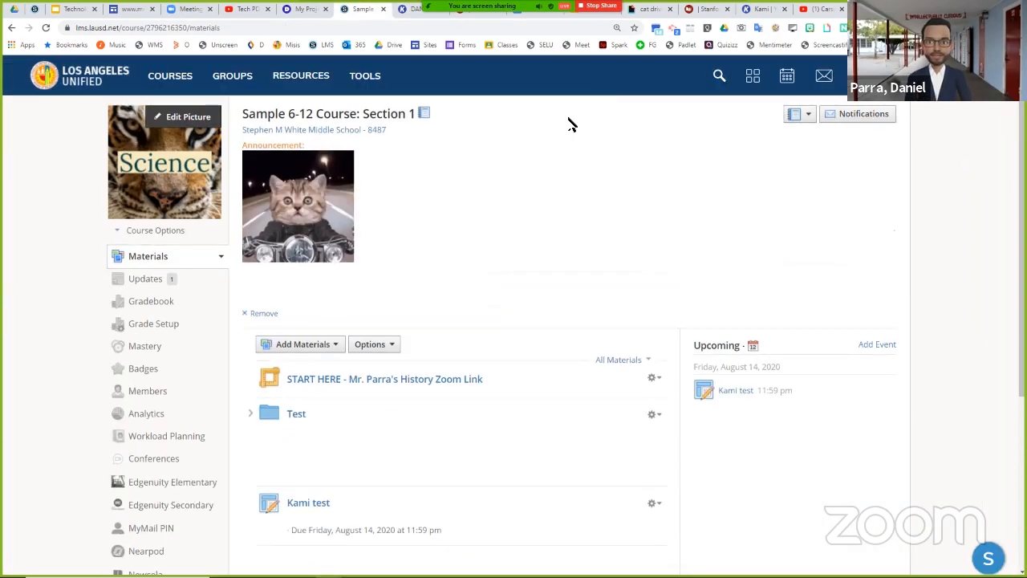
click(530, 16)
click(420, 20)
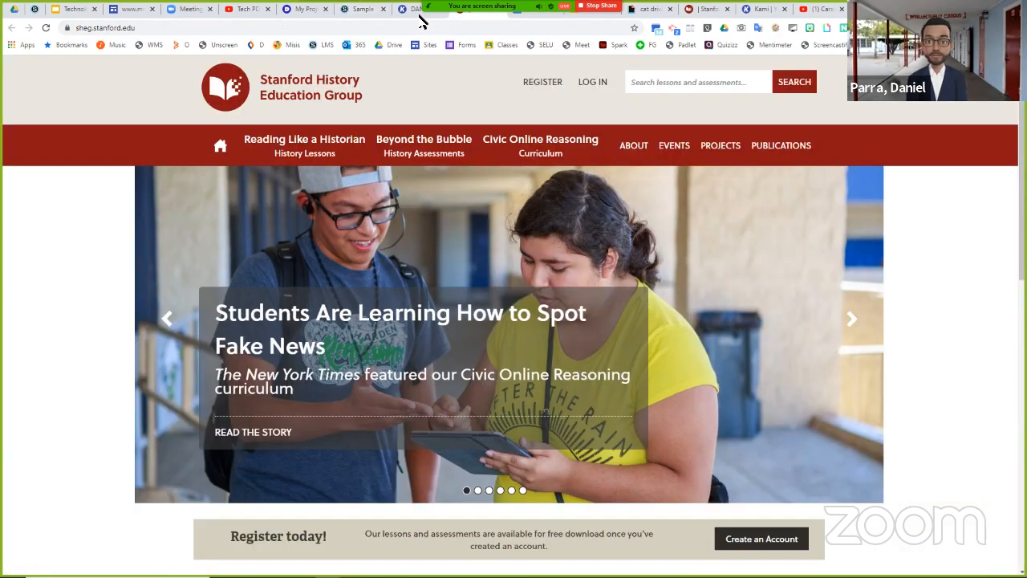
click(353, 12)
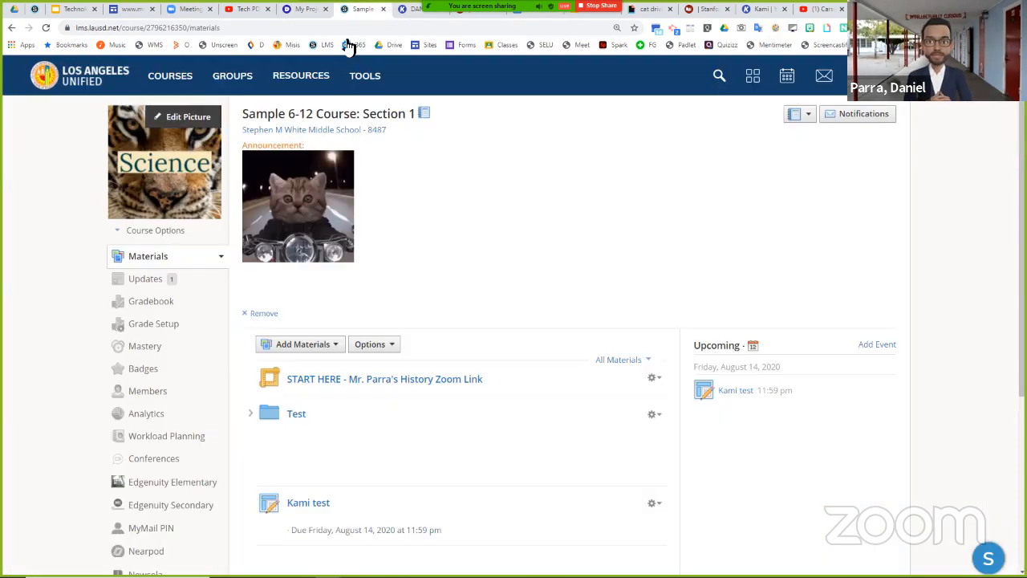
- Open the course's Updates and write "Welcome back, students!" as a new update, accepting the suggested comma
click(151, 280)
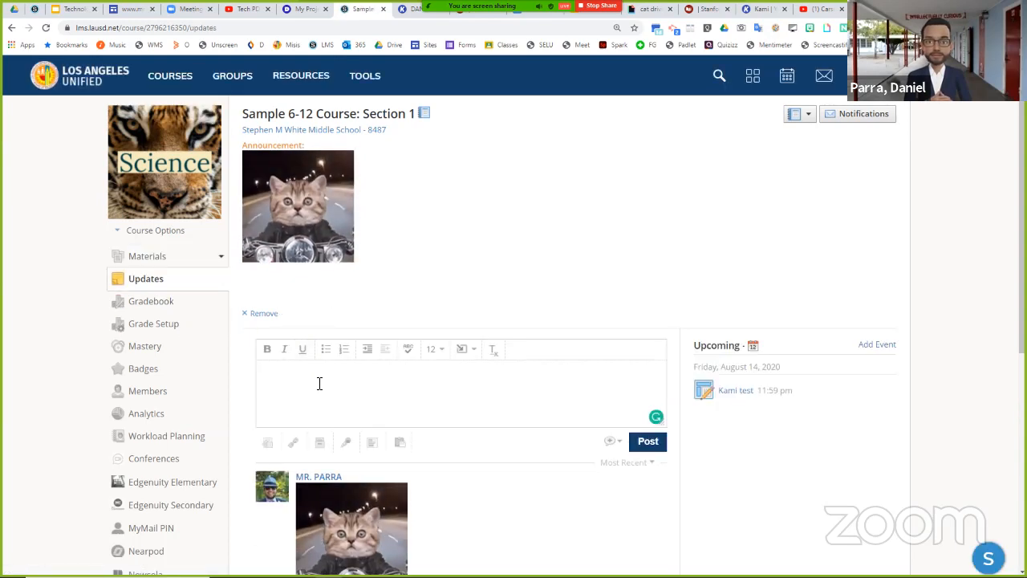
text(Welco)
key(BackSpace)
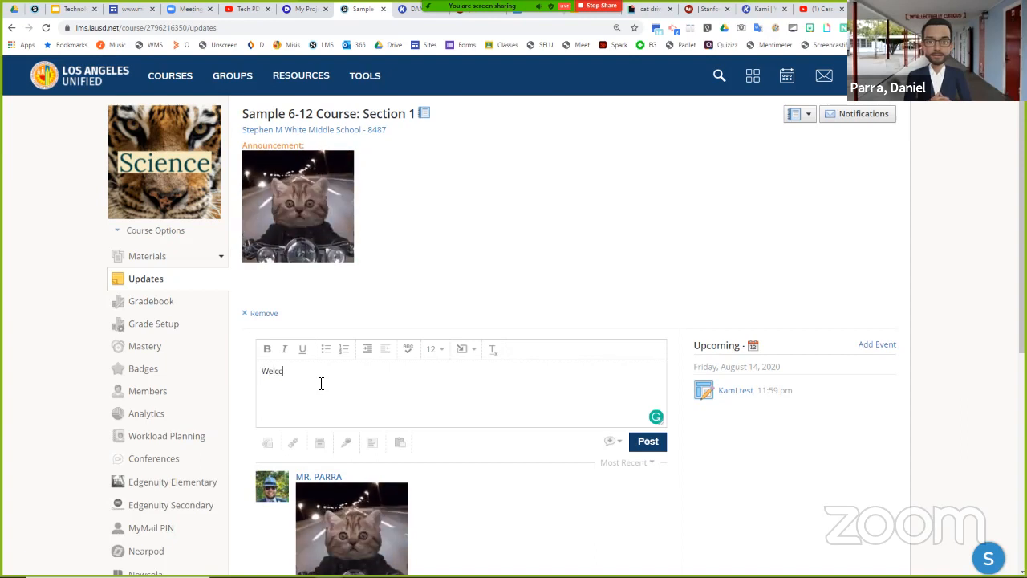
text(ome )
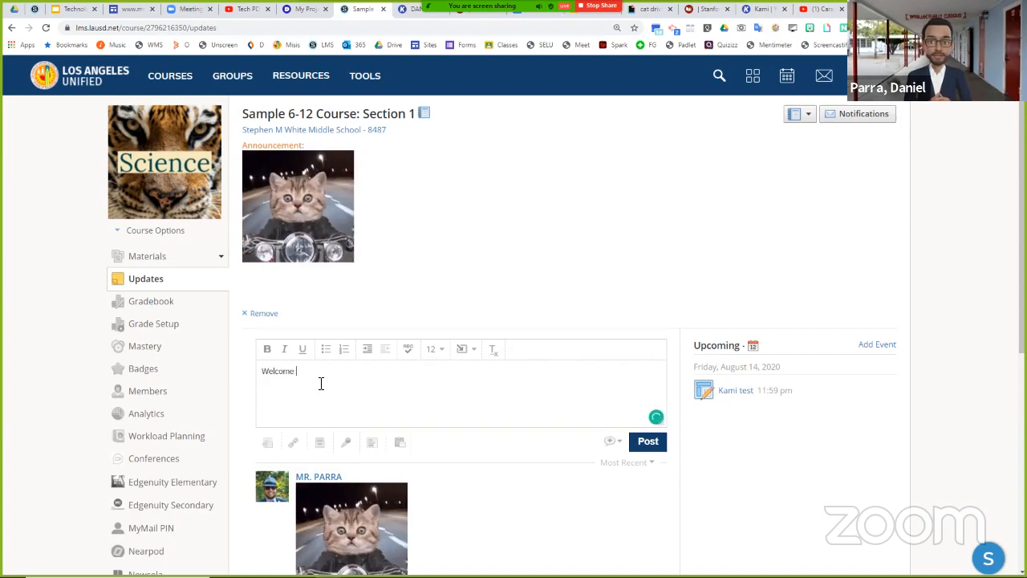
text(back students)
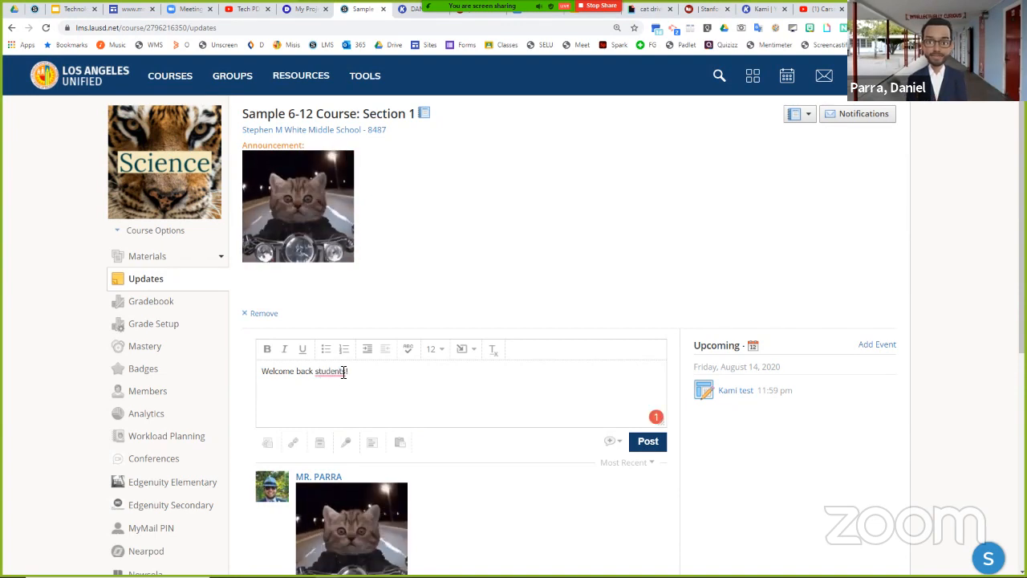
mouse_move(344, 373)
click(341, 404)
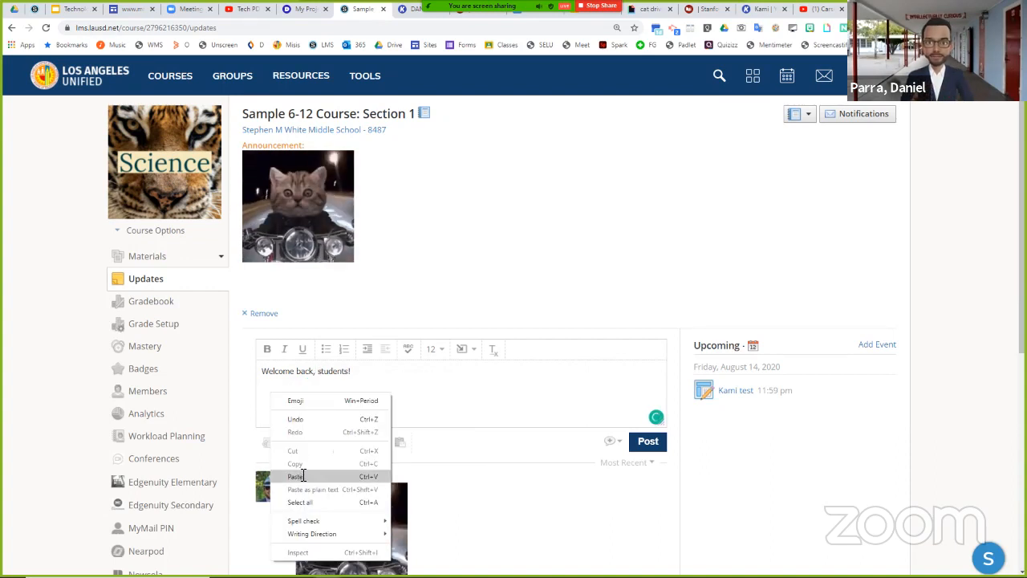
- Paste the copied driving cat GIF below the welcome message and post the update to the course
key(ctrl+v)
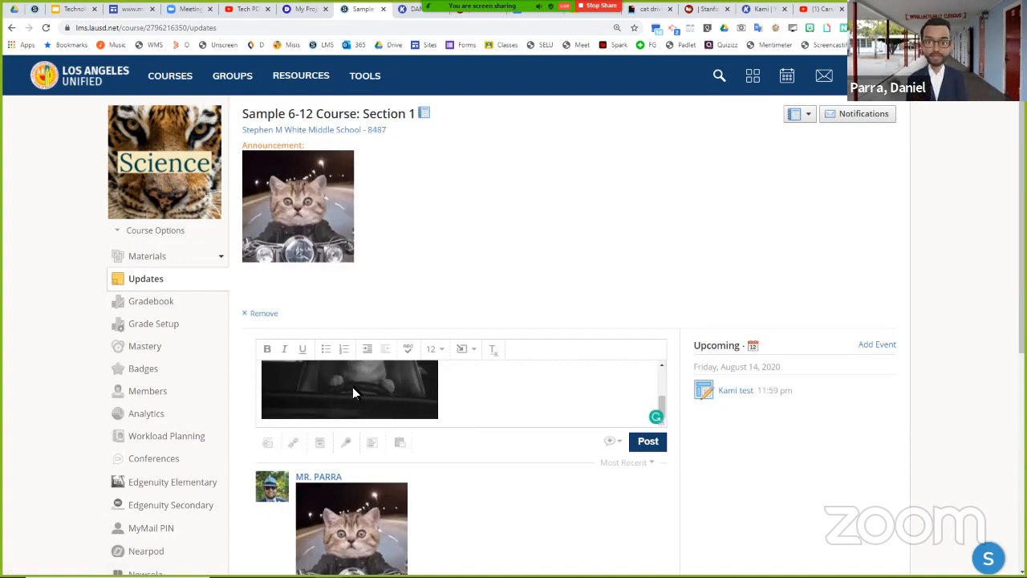
click(653, 450)
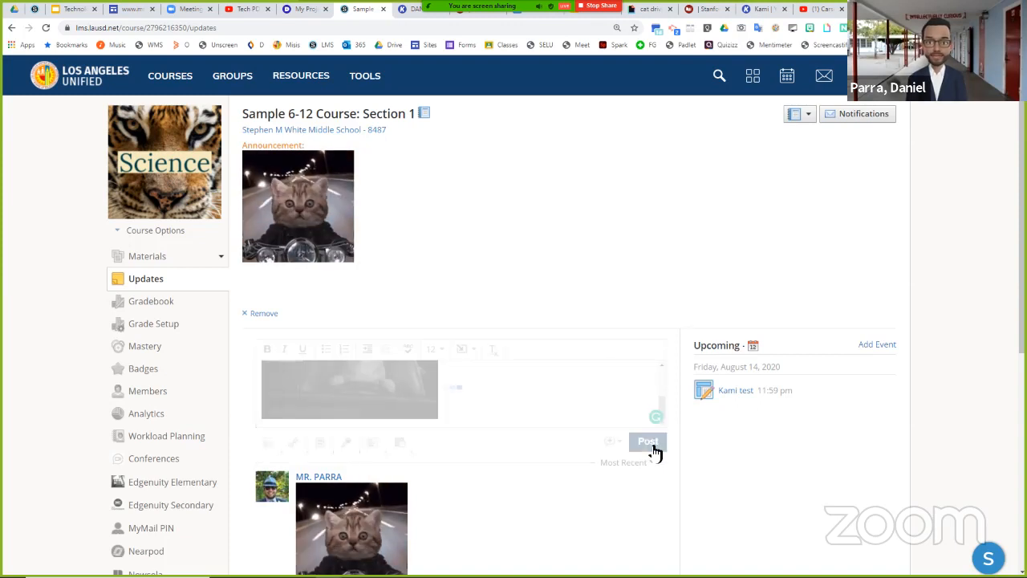
scroll(654, 449, down, 3)
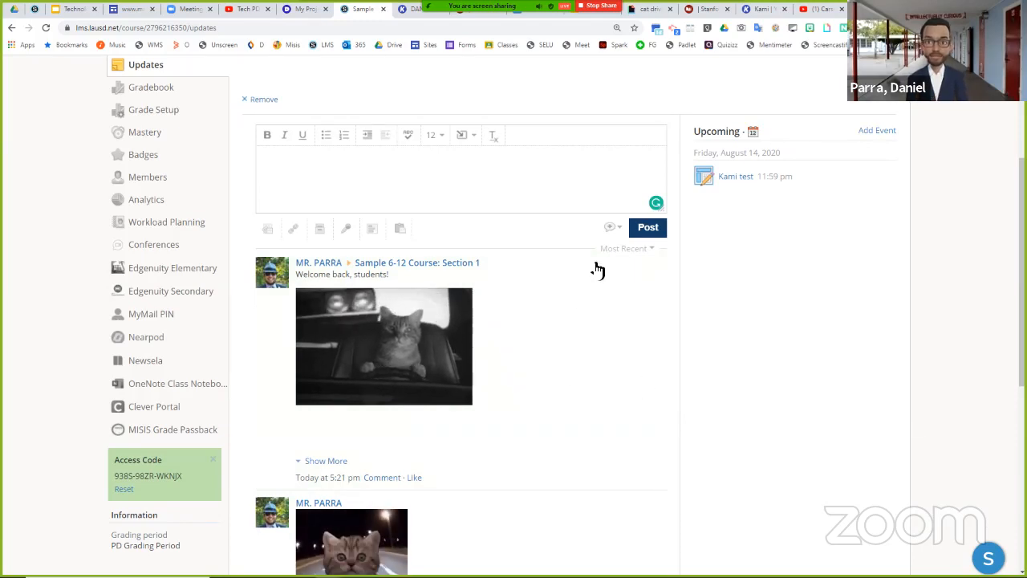
- Switch to the Google Docs document and link the driving cat GIF to the Schoology address lms.lausd.net
click(530, 10)
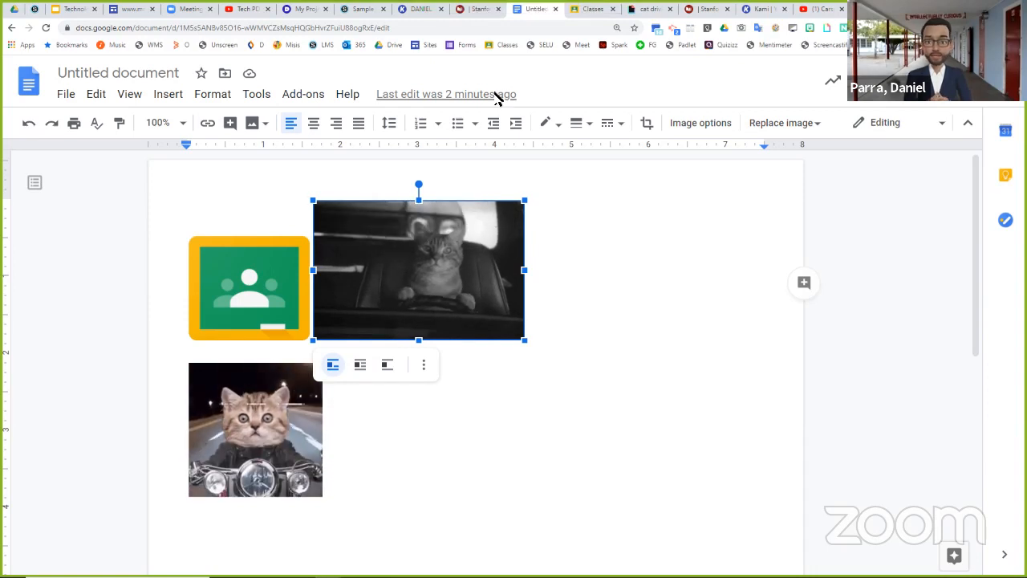
right_click(430, 271)
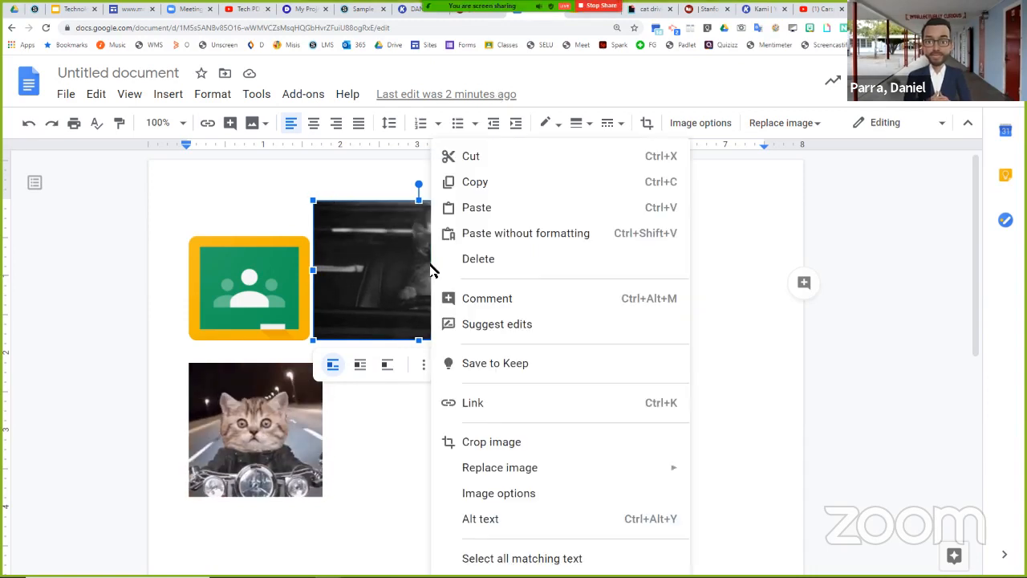
click(472, 403)
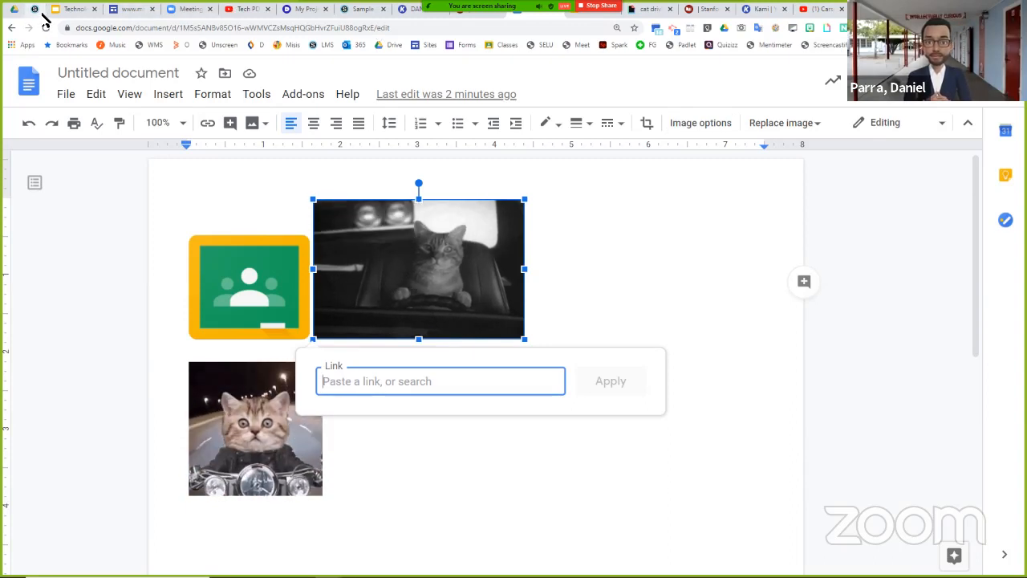
click(43, 13)
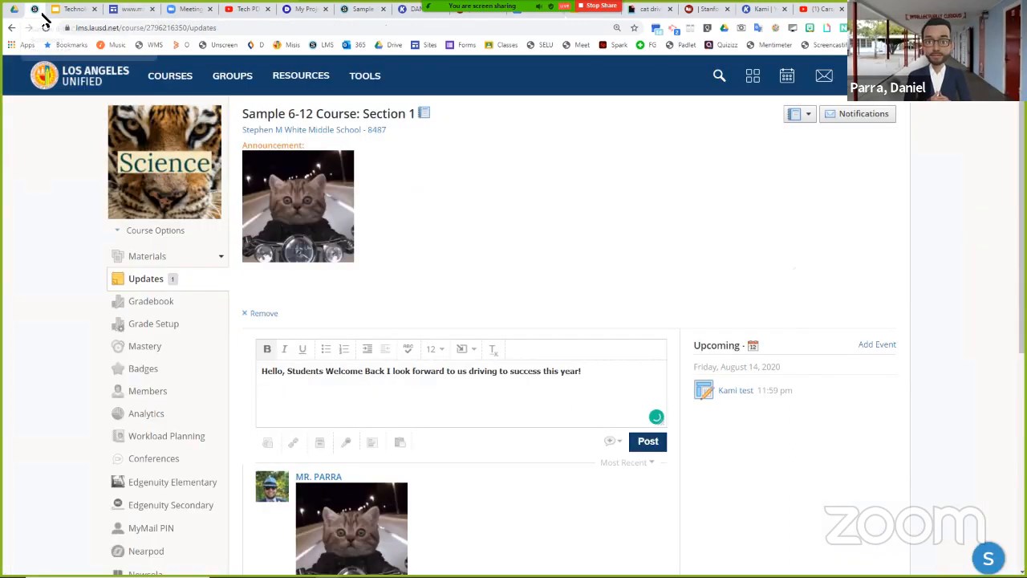
click(533, 12)
text(lms)
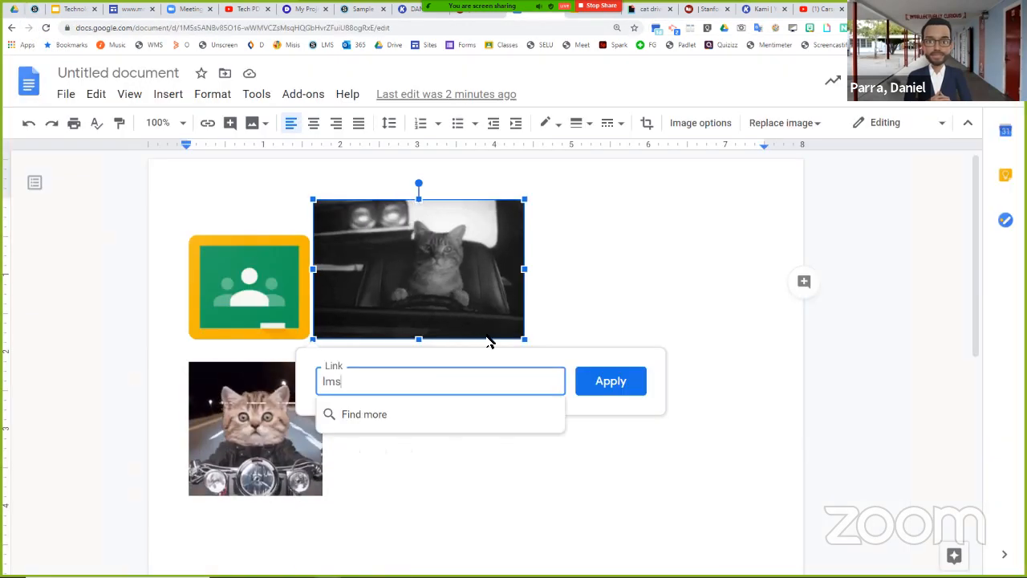
text(.lausd)
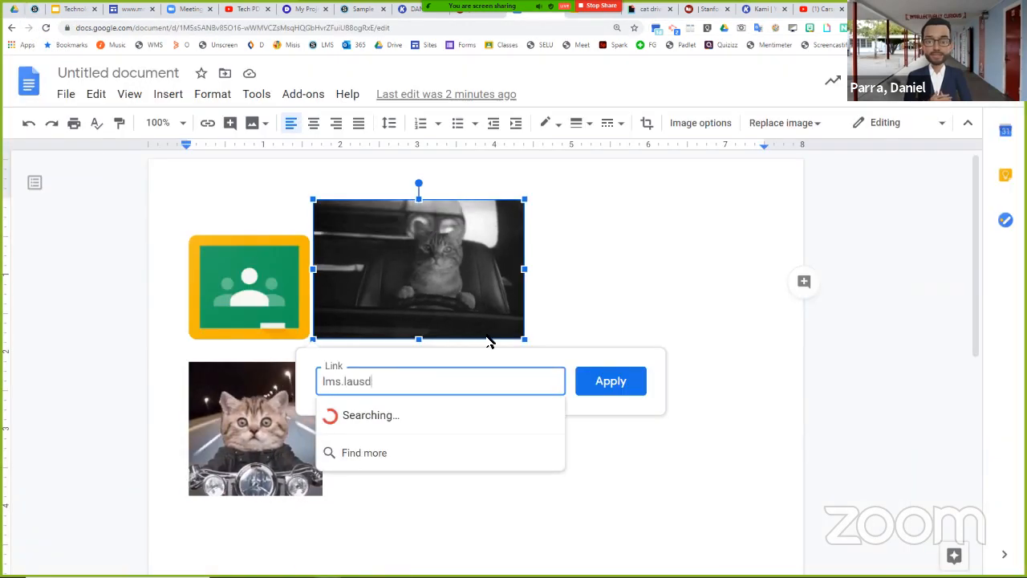
text(.net)
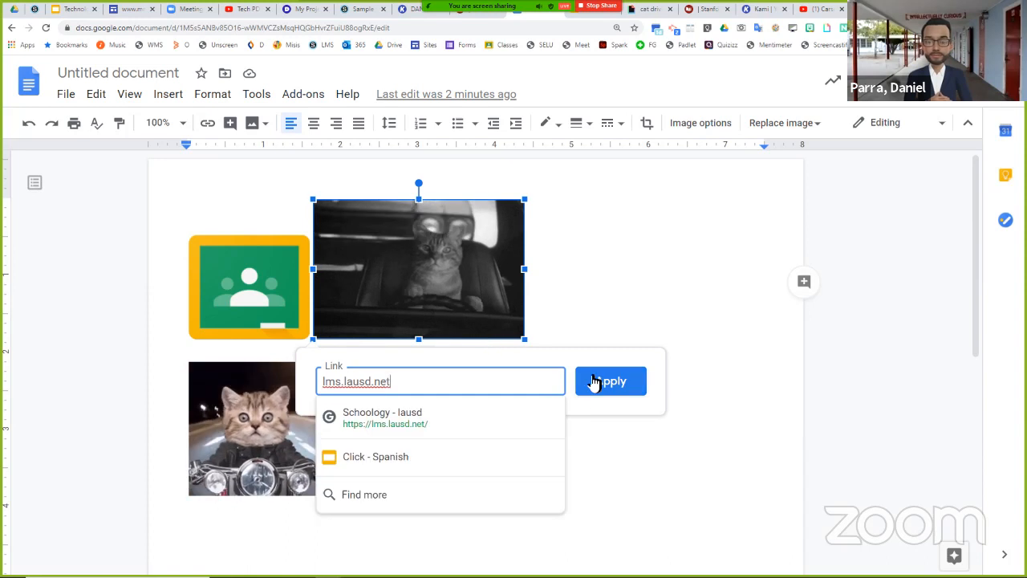
click(426, 417)
click(610, 380)
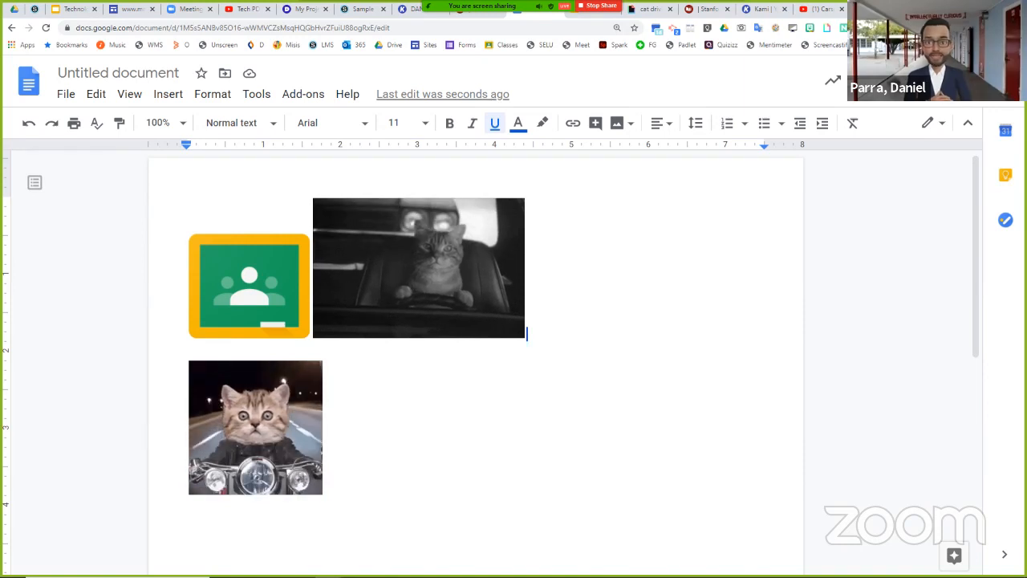
- Switch back to the Schoology course Updates and look over the posted GIFs
click(359, 9)
scroll(385, 363, down, 2)
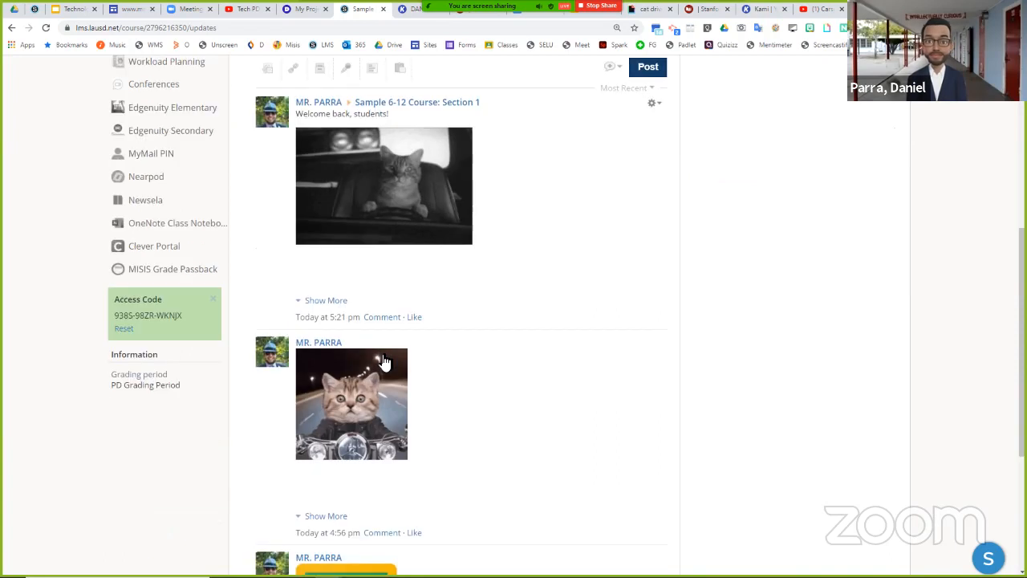
scroll(386, 363, up, 3)
scroll(385, 363, down, 4)
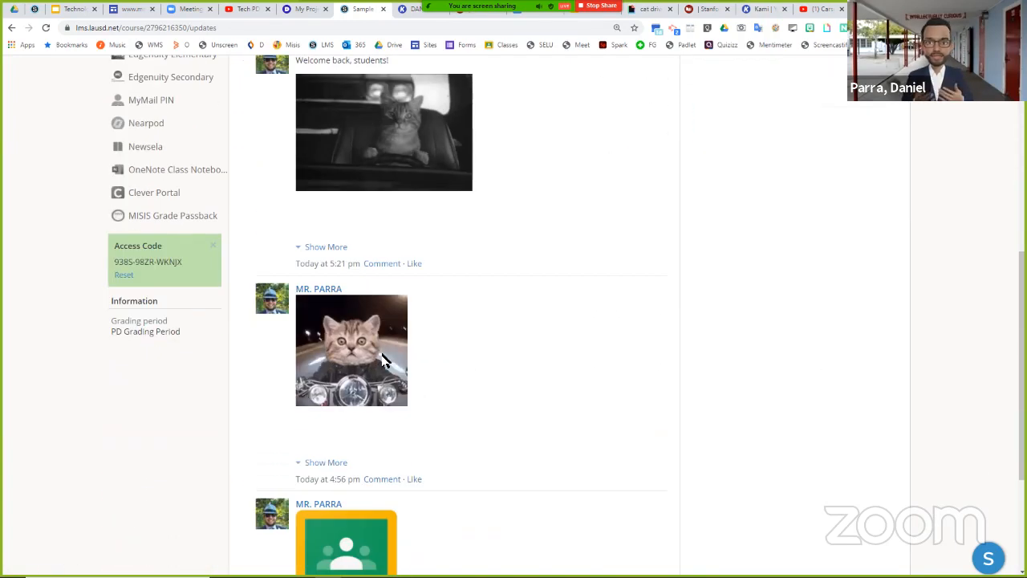
scroll(386, 363, up, 5)
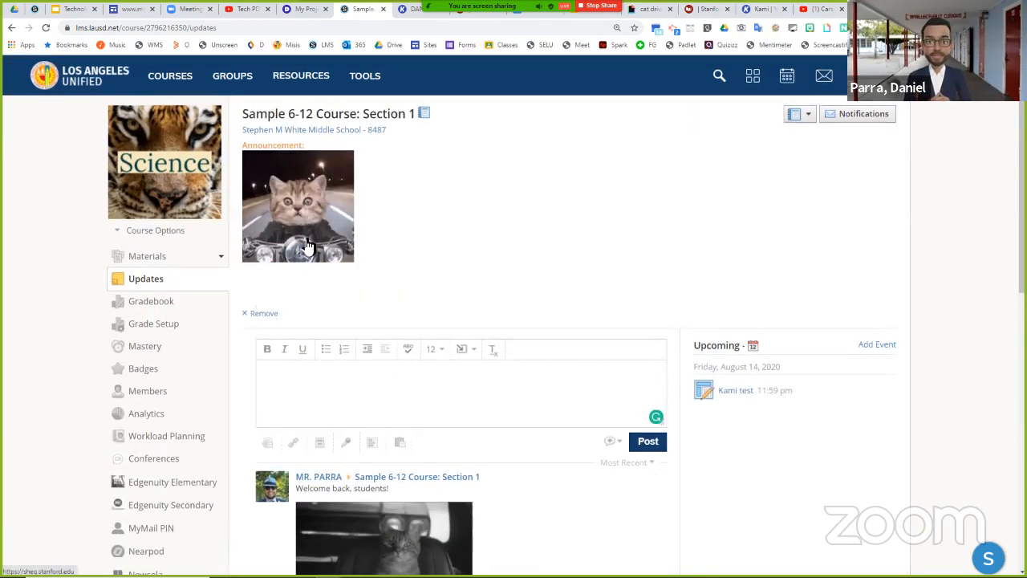
- Open the course materials, view the Easy Buttons page in the Test folder, and return to the materials list
click(156, 256)
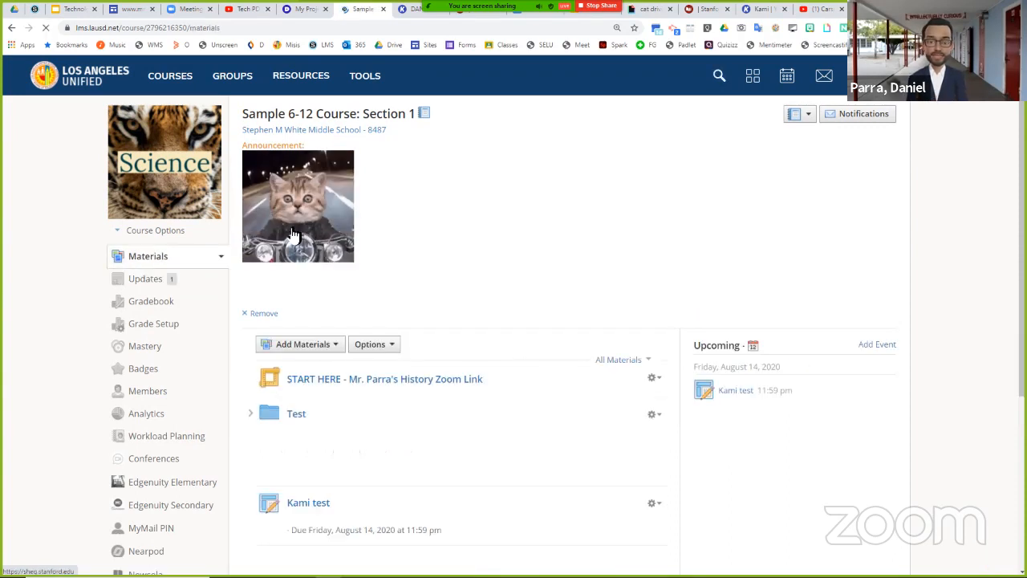
scroll(401, 257, down, 2)
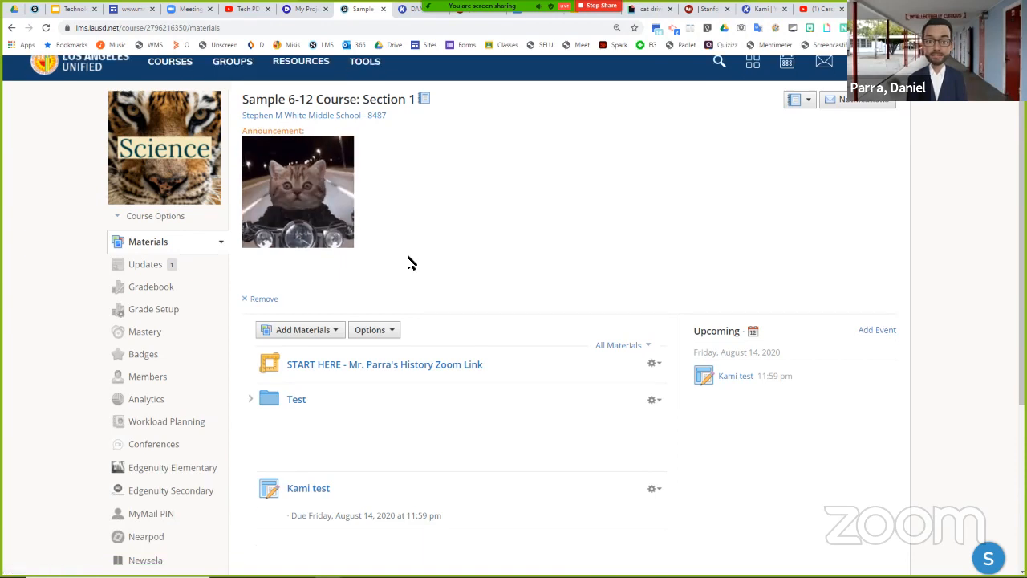
click(251, 255)
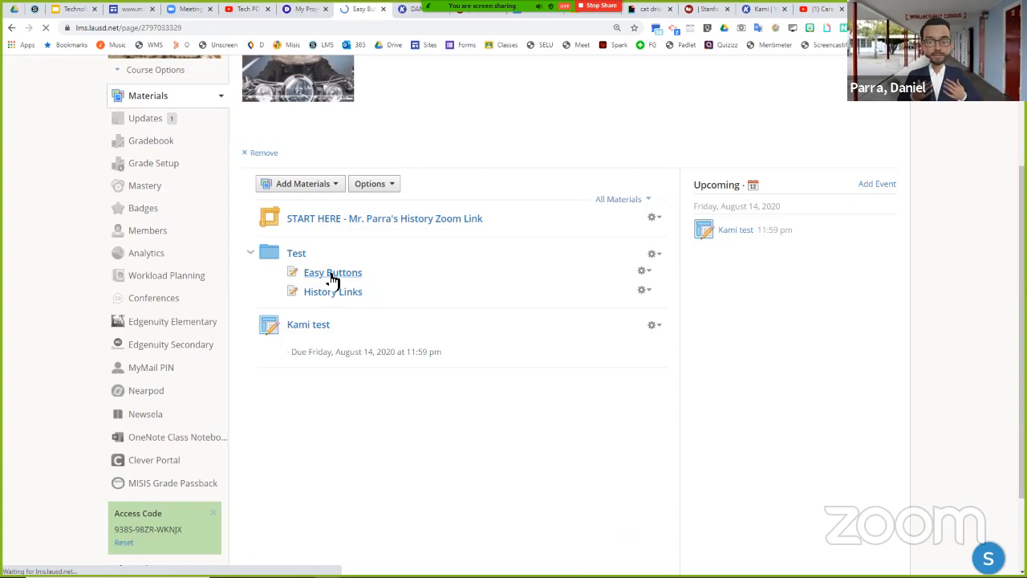
click(12, 28)
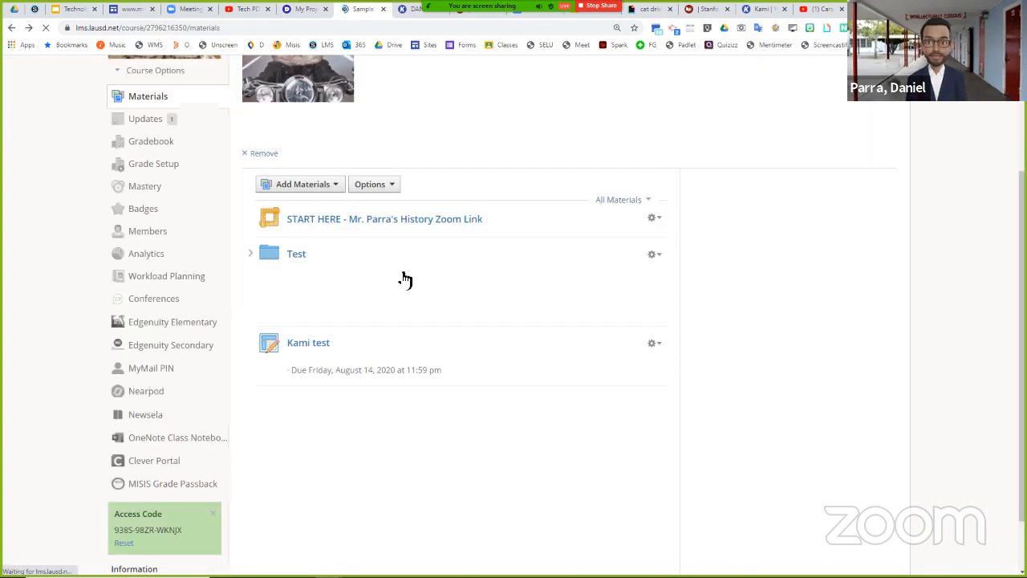
- Delete the Test folder and its contents from the course materials
click(654, 257)
click(674, 407)
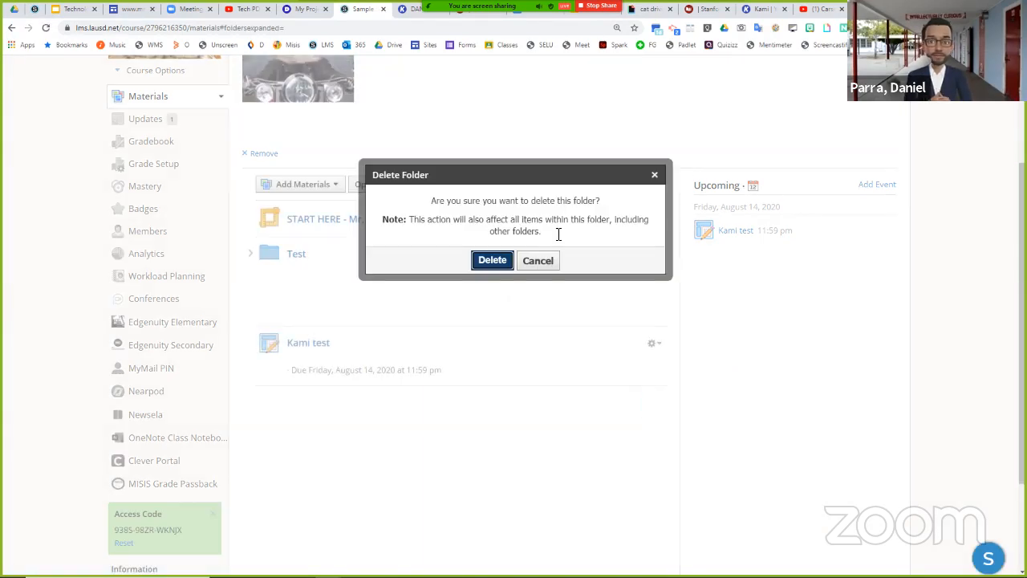
click(487, 260)
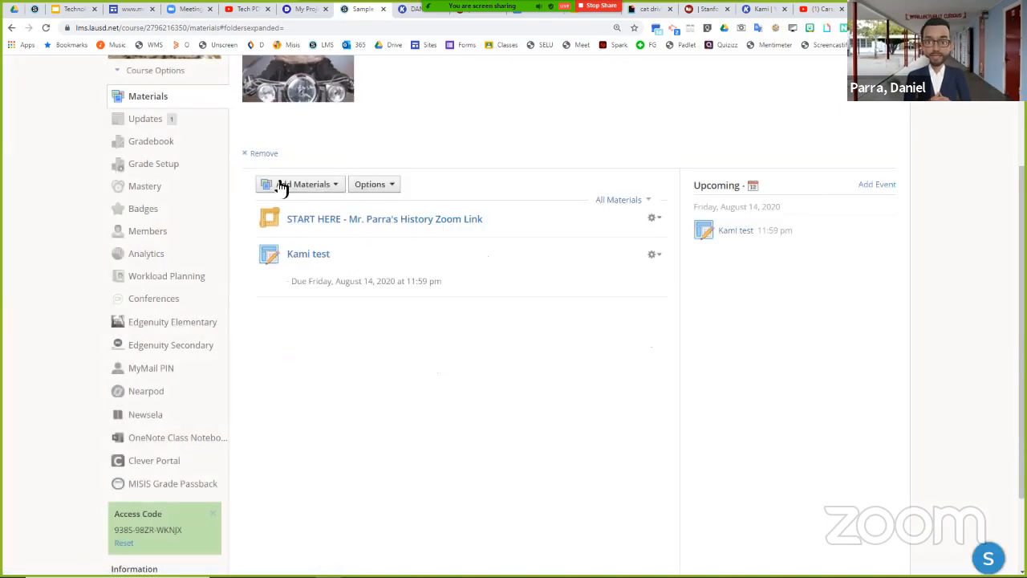
- Start a new course page titled "Easy Buttons" and select the linked driving cat GIF in the Google Docs document
click(283, 186)
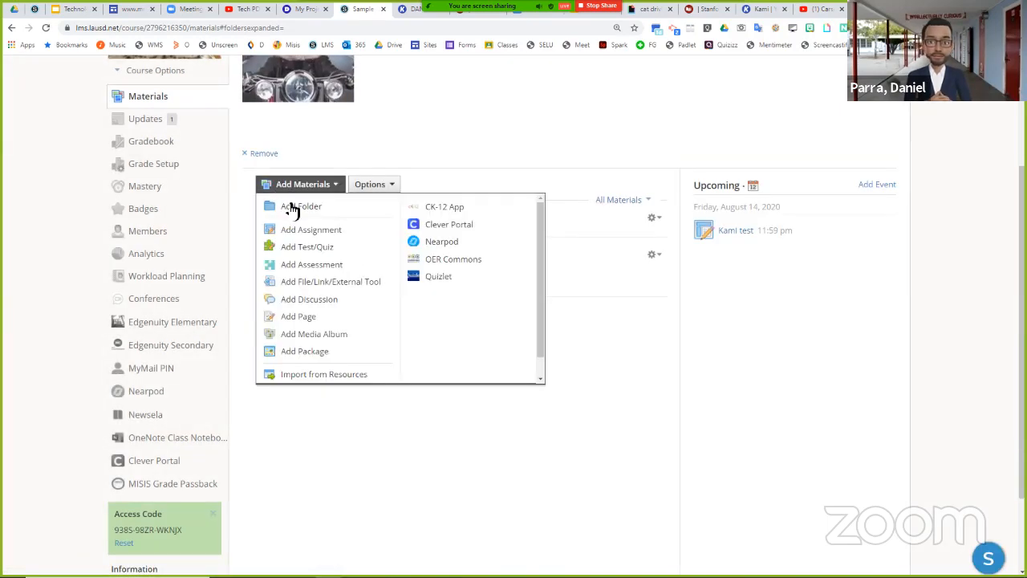
click(310, 319)
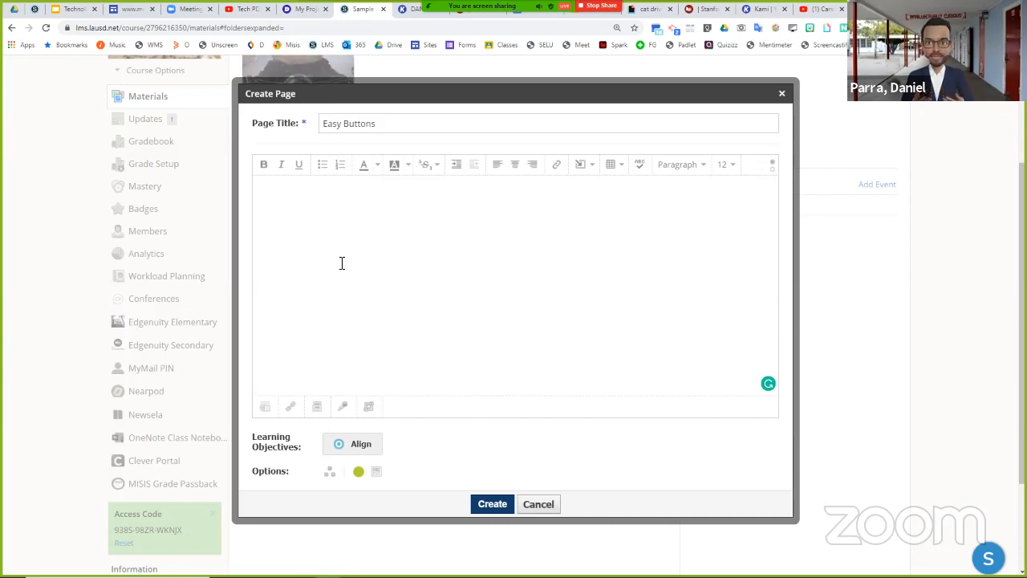
click(519, 12)
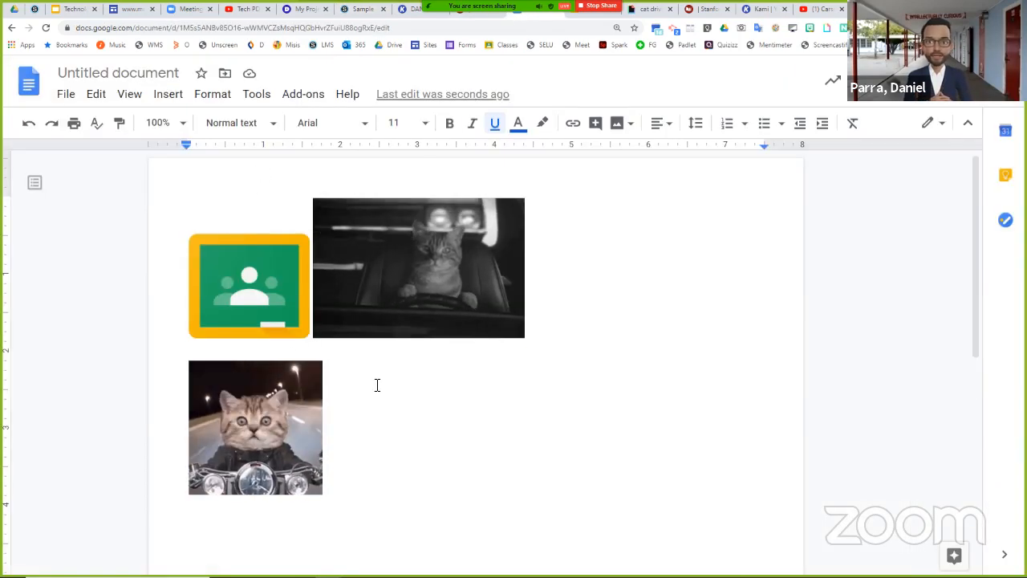
click(418, 307)
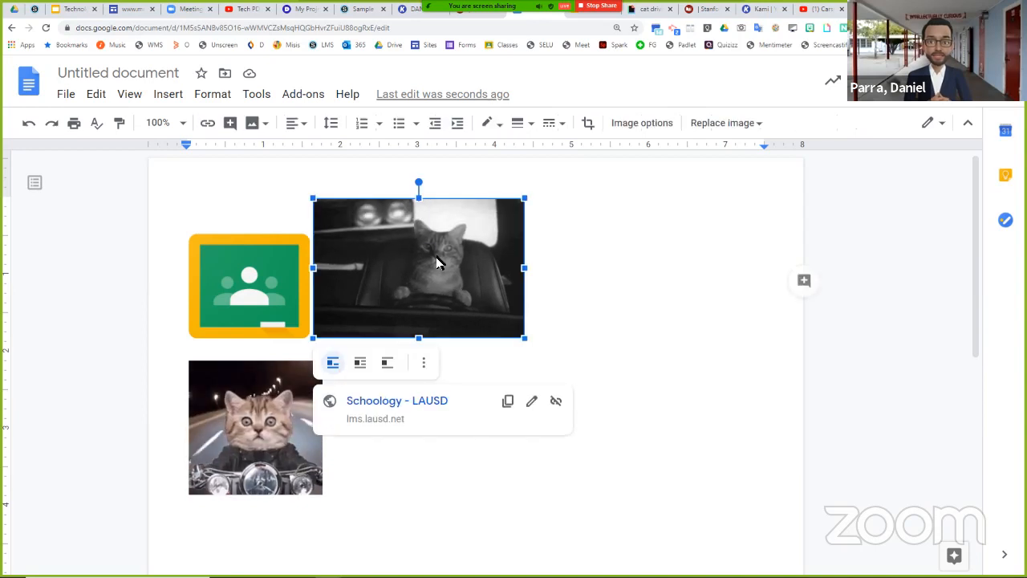
- Bring up the web image search for the document and show its "google classroom" query
click(172, 96)
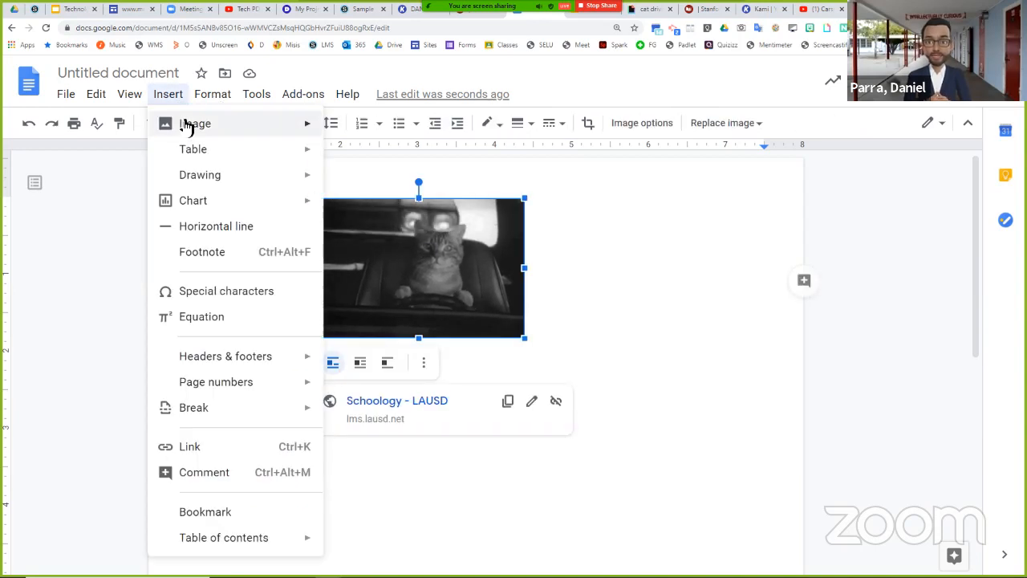
mouse_move(186, 128)
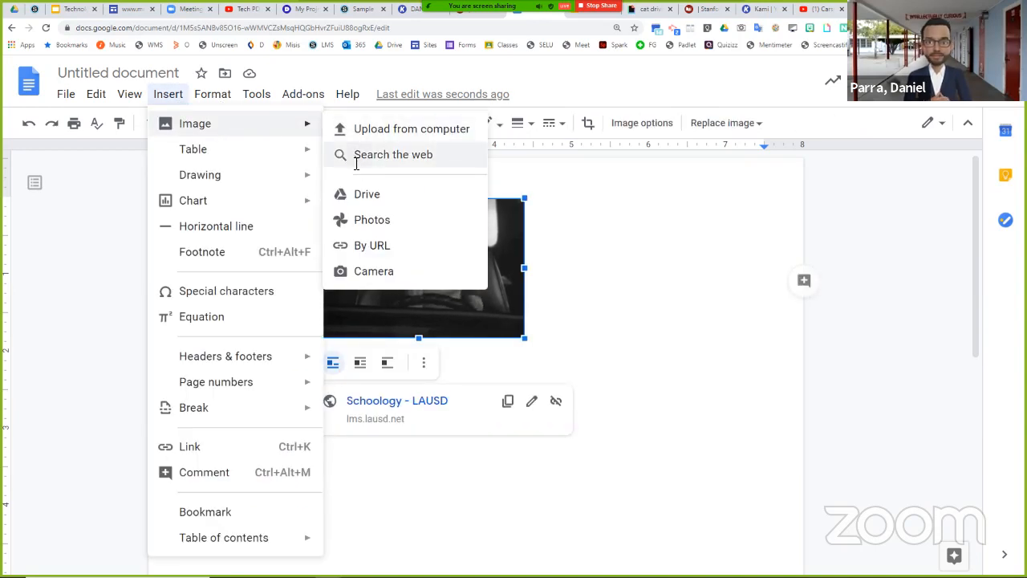
click(356, 157)
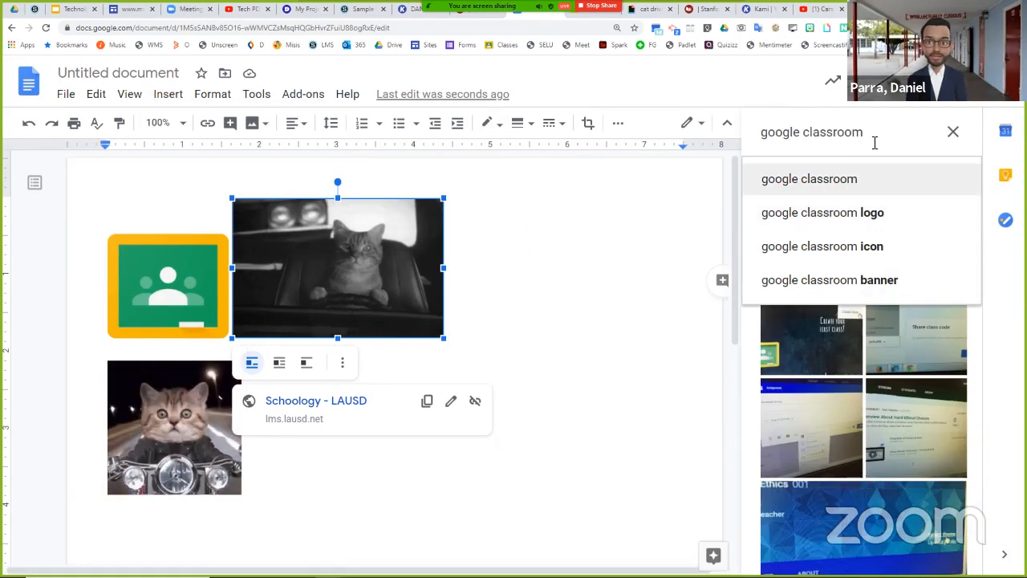
drag(864, 134, 756, 133)
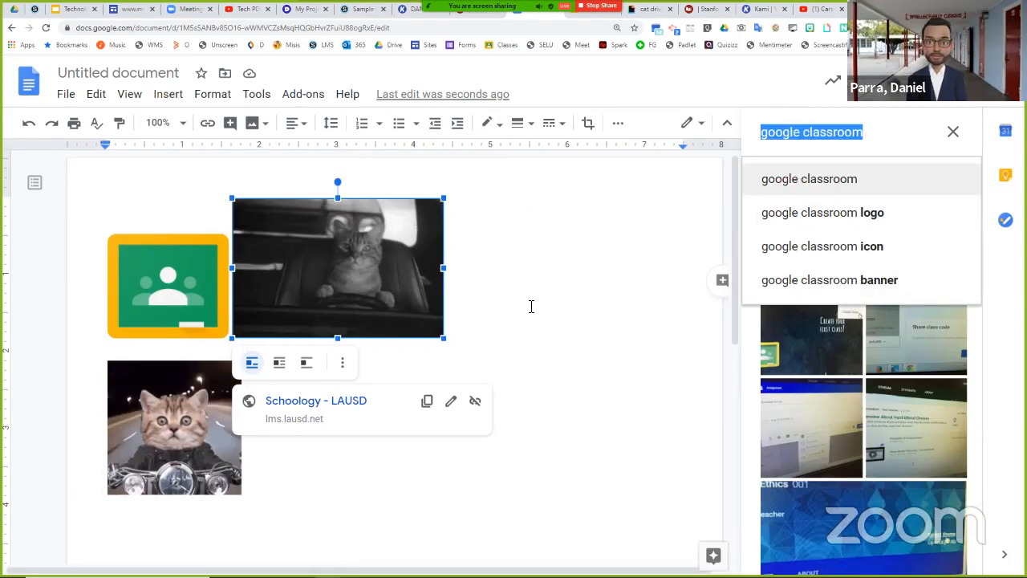
click(473, 270)
click(358, 259)
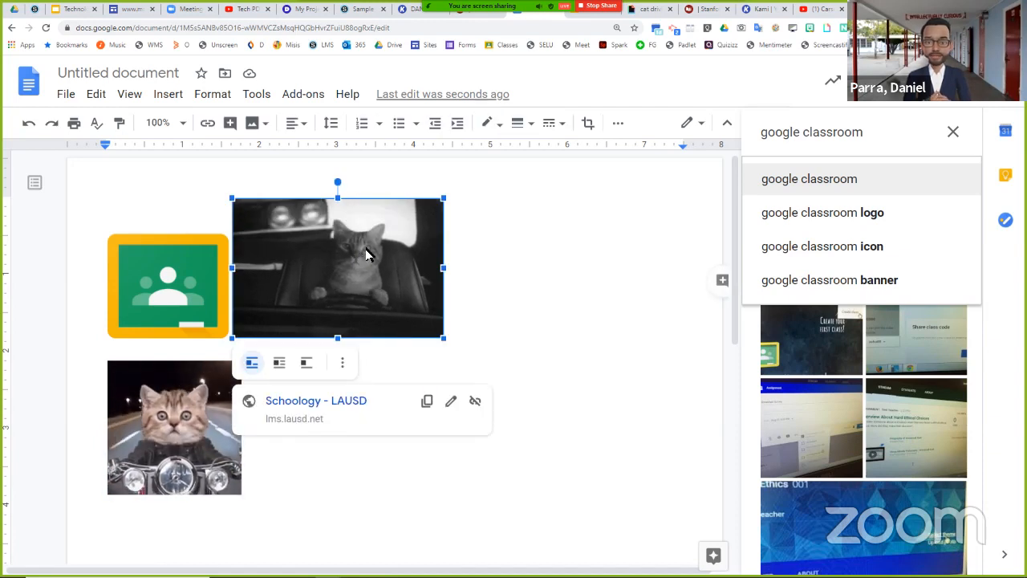
- View the cat driving GIF's links on GIPHY, return to the Google Docs document and close the image search
click(650, 9)
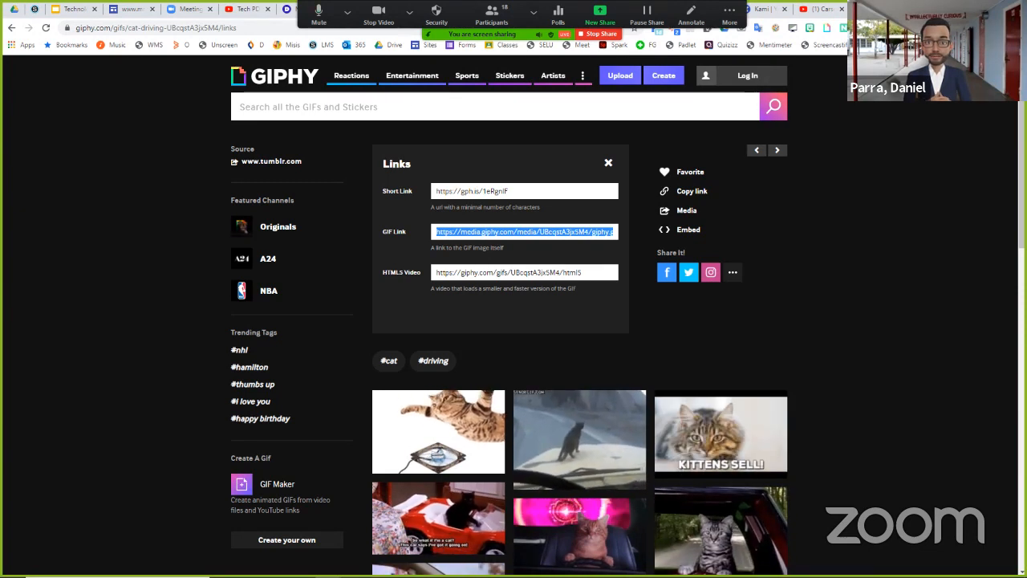
click(990, 8)
click(681, 36)
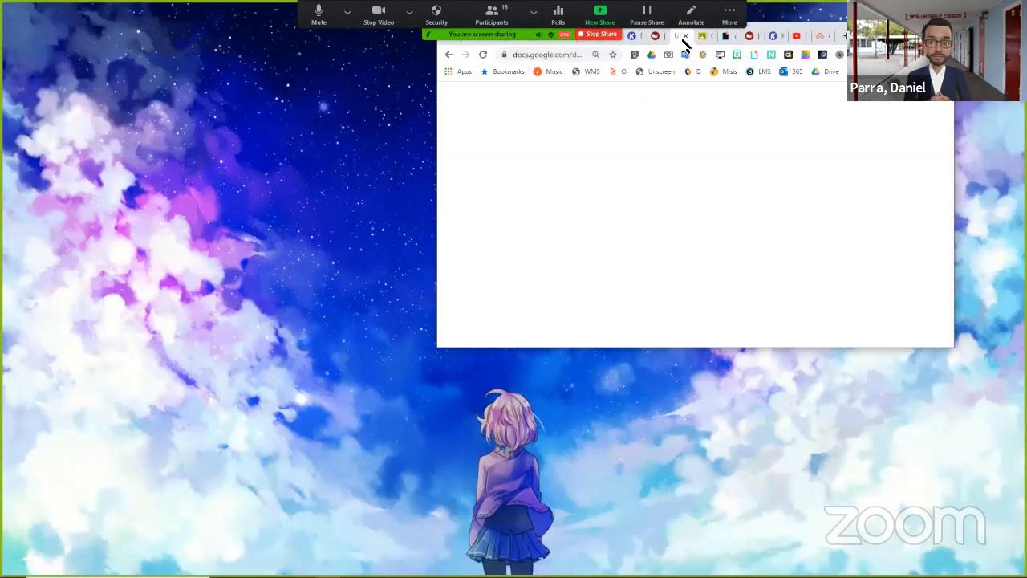
key(super+Up)
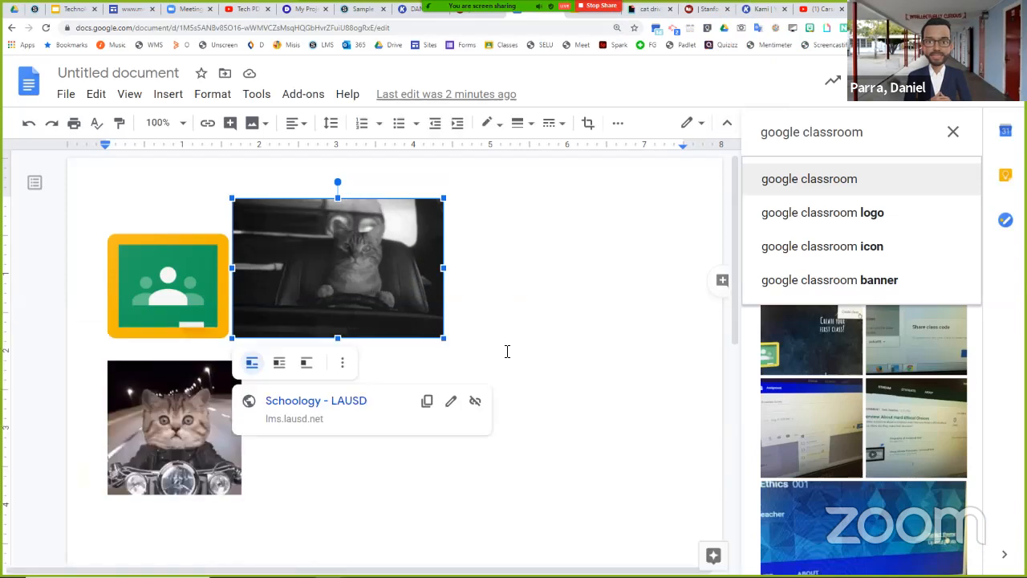
click(953, 132)
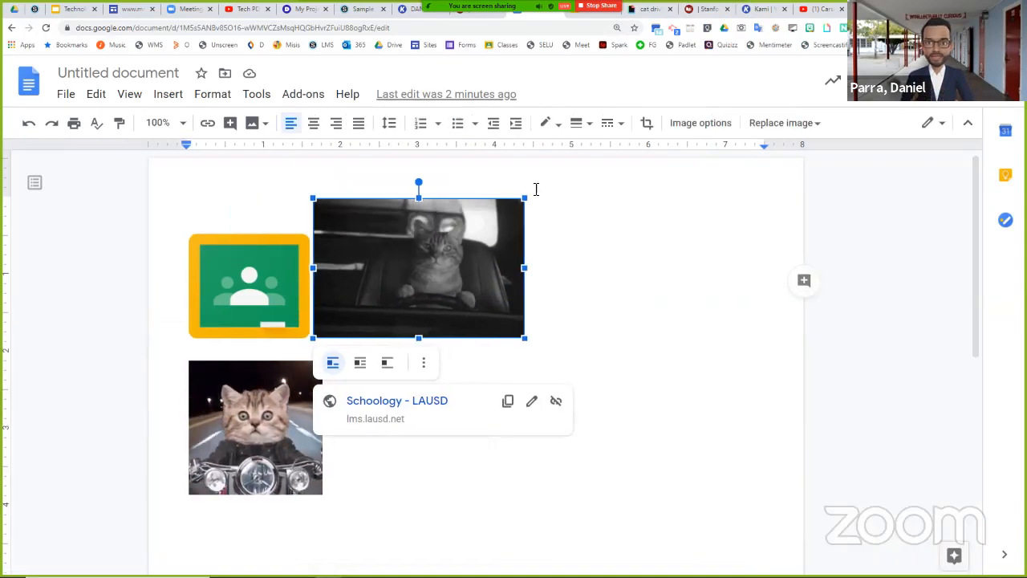
- Shrink the driving cat GIF to about 2 inches wide and the motorcycle cat GIF to about 1.4 inches square
click(598, 261)
click(393, 260)
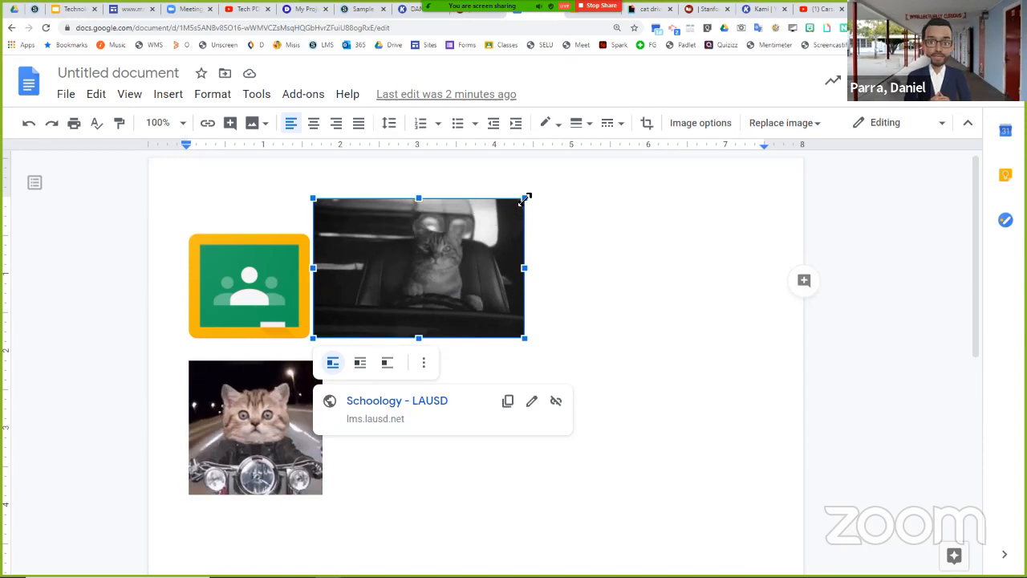
drag(523, 200, 466, 273)
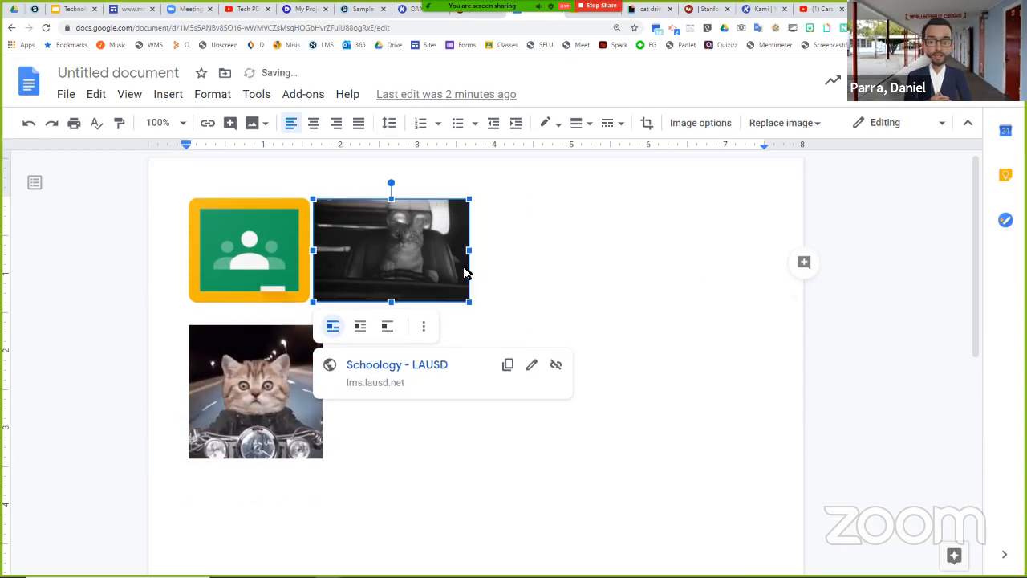
click(284, 370)
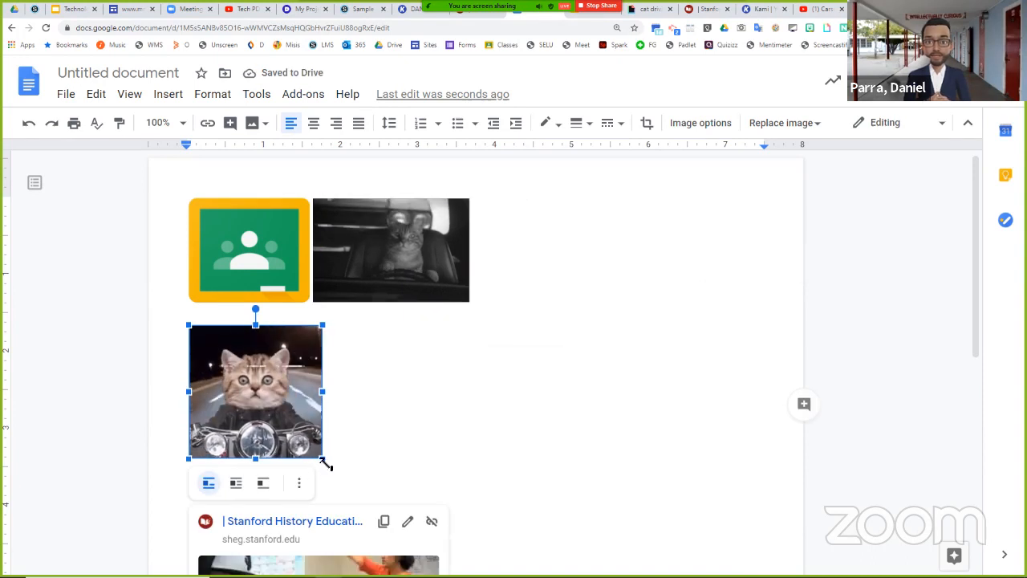
drag(300, 439, 297, 431)
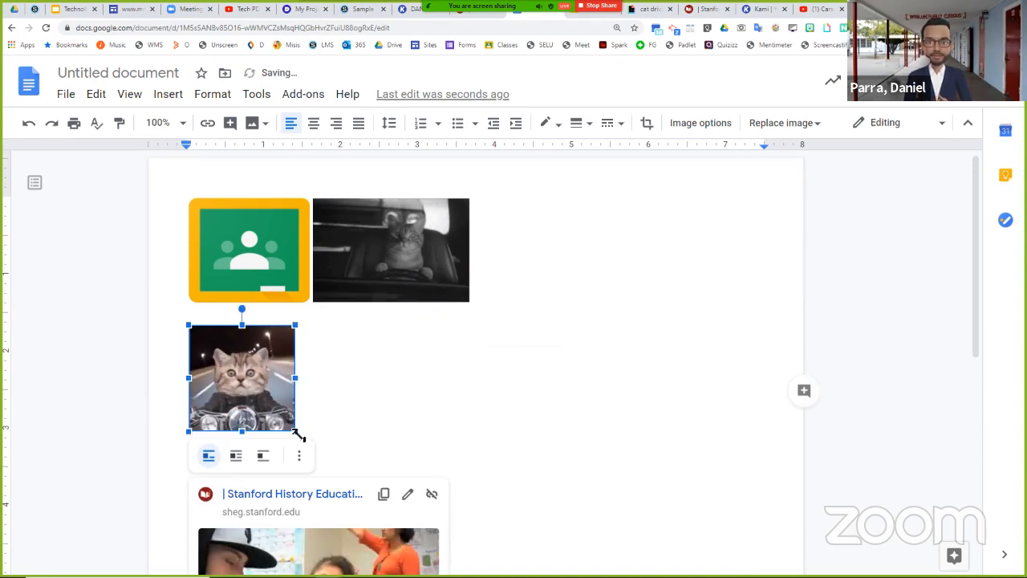
click(404, 414)
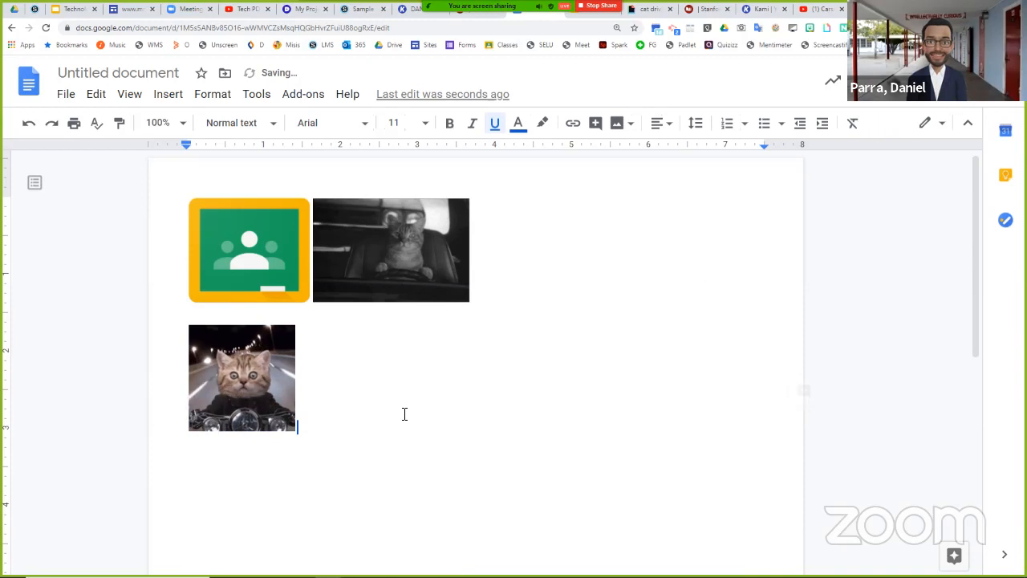
- Check the driving cat GIF's Schoology link, and copy all three linked images from the document
click(290, 227)
click(414, 271)
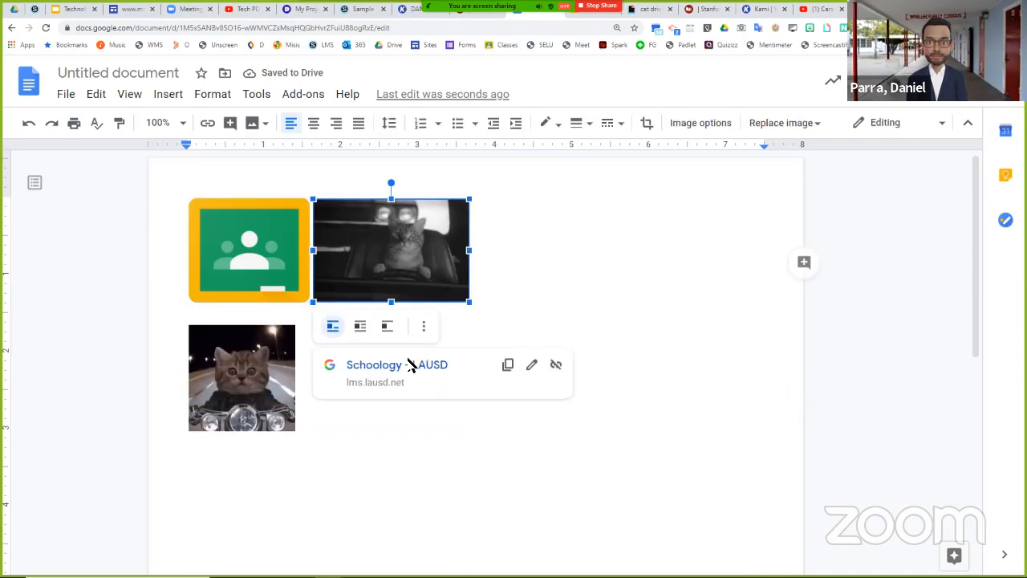
click(420, 420)
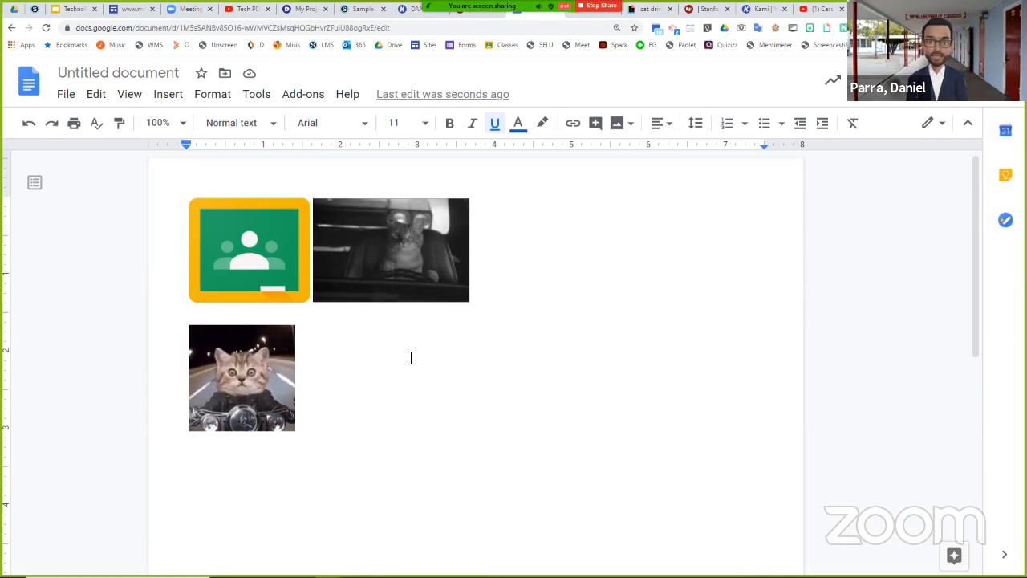
key(ctrl+a)
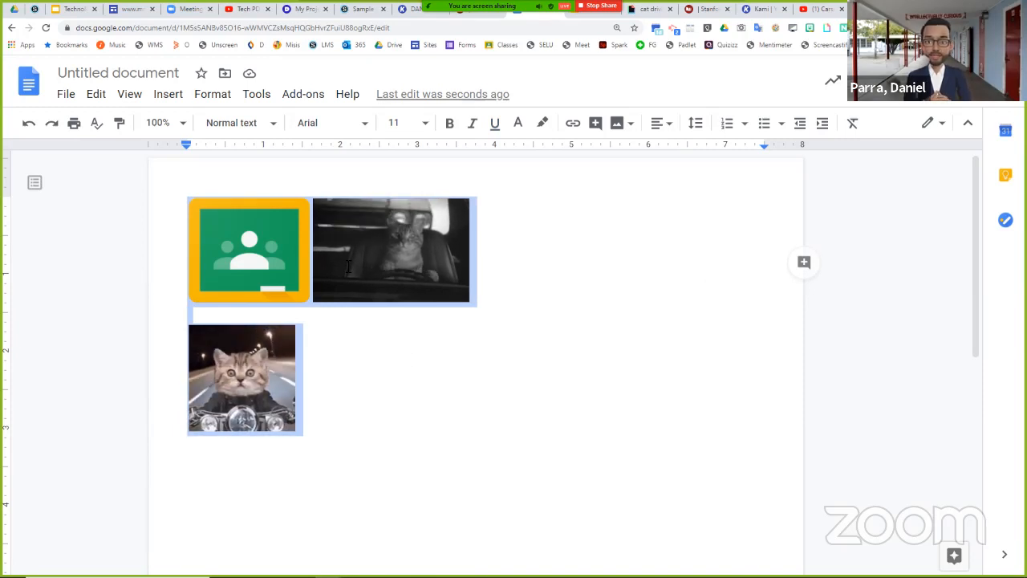
right_click(409, 253)
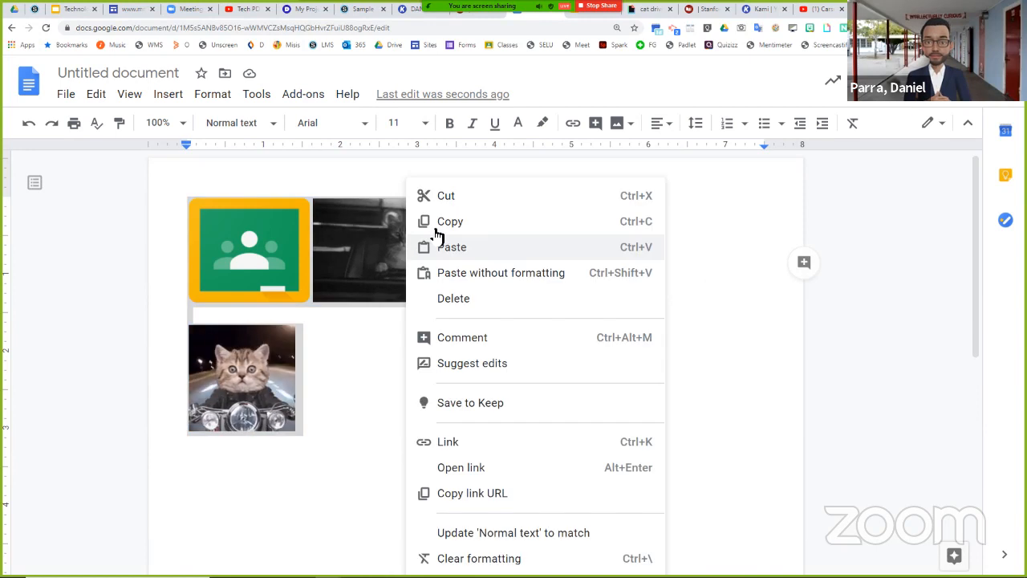
click(440, 222)
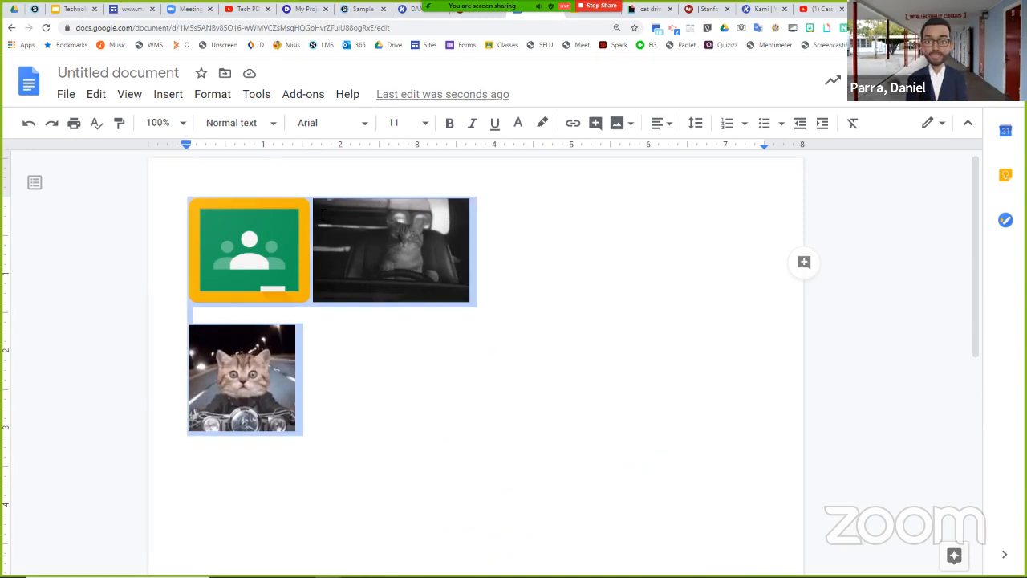
- Paste the copied linked images into the body of the Schoology "Easy Buttons" page and create the page
click(363, 10)
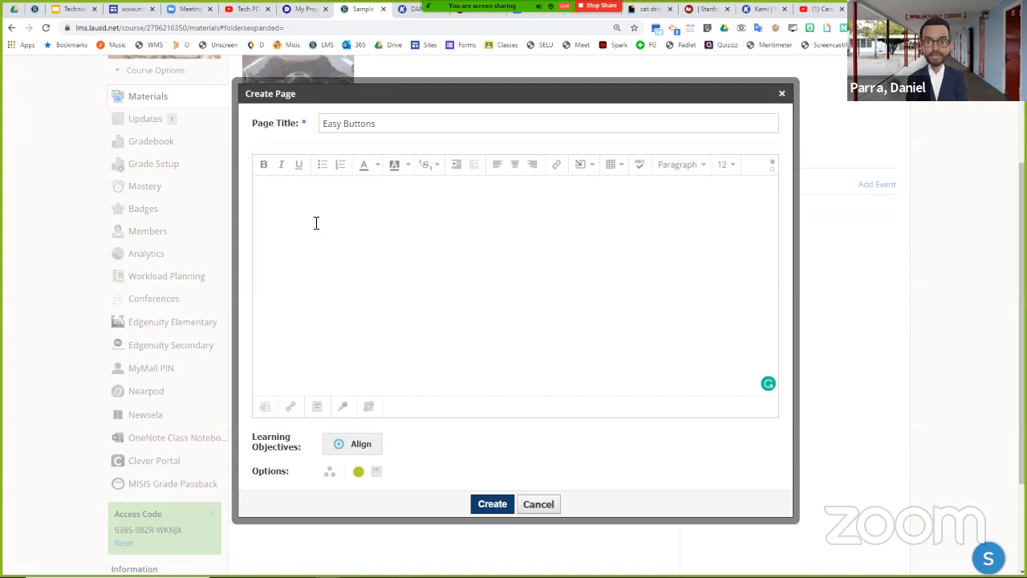
right_click(314, 225)
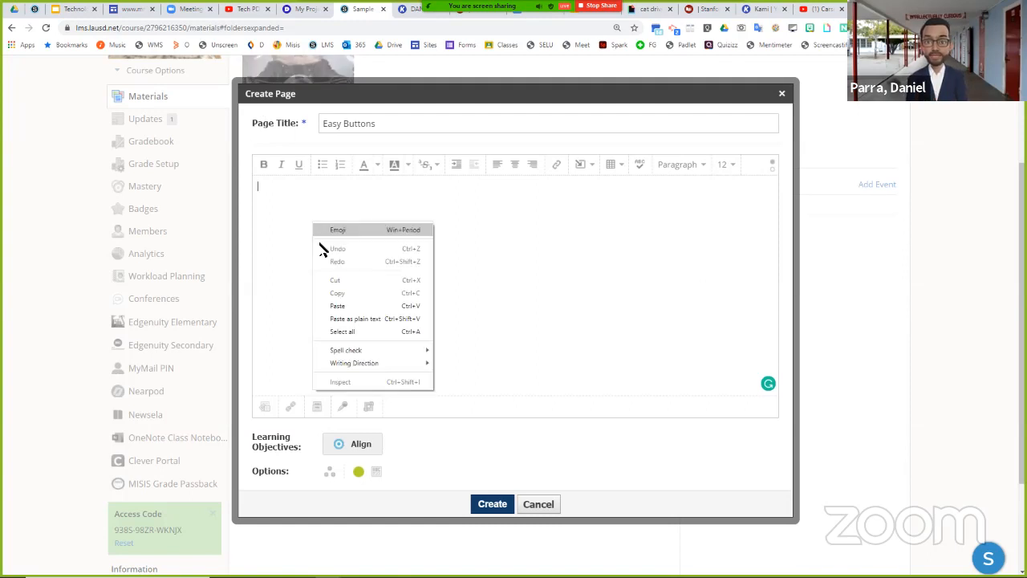
click(337, 309)
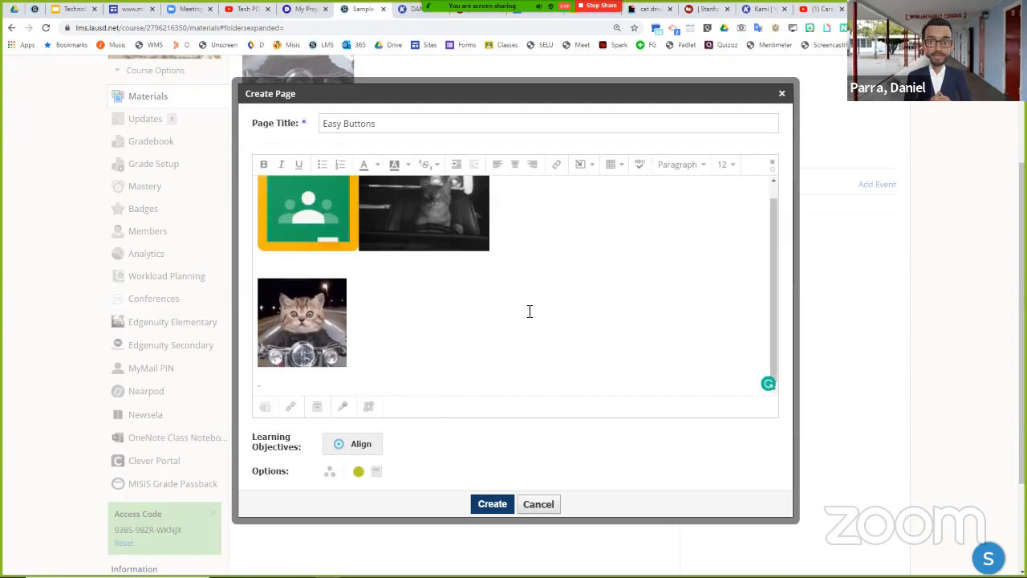
scroll(481, 293, up, 1)
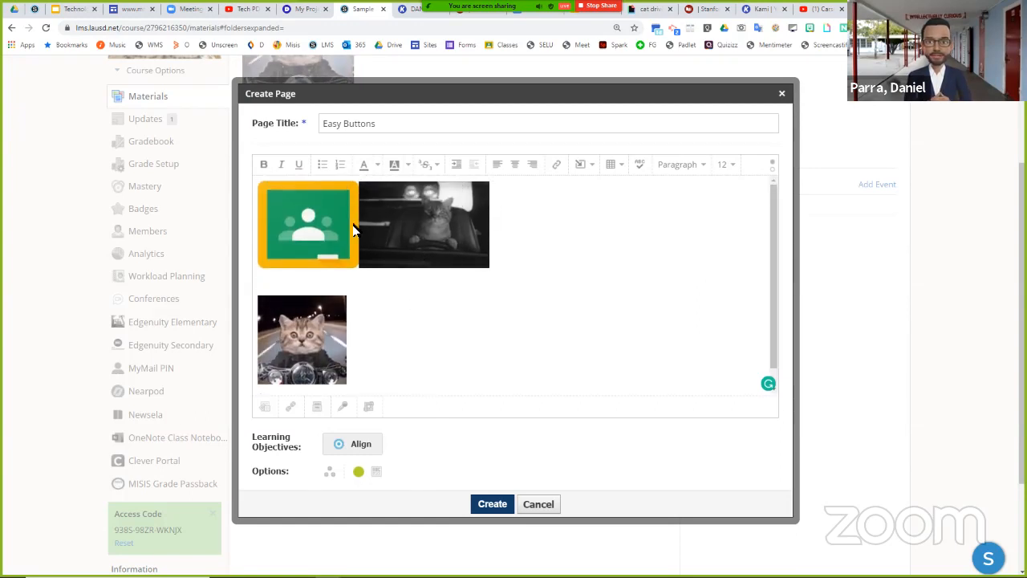
click(495, 507)
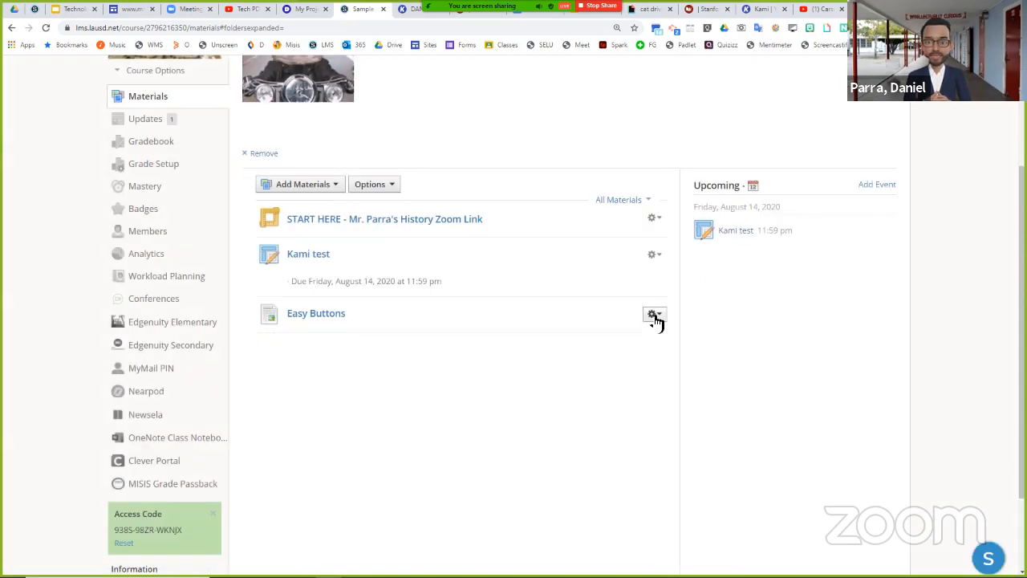
- Set the Easy Buttons page to display its content inline in the course materials and save the changes
click(655, 316)
click(674, 336)
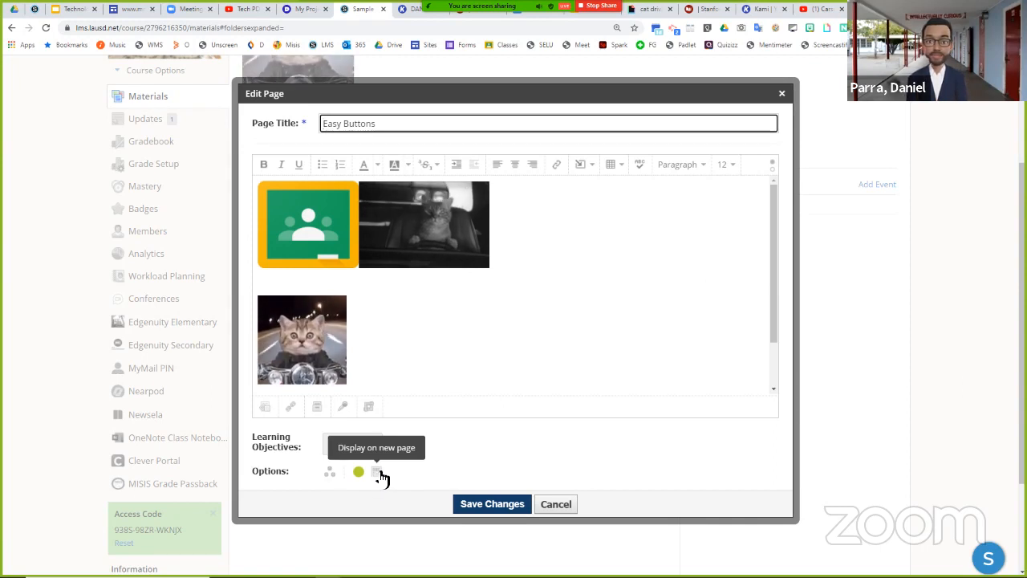
click(379, 472)
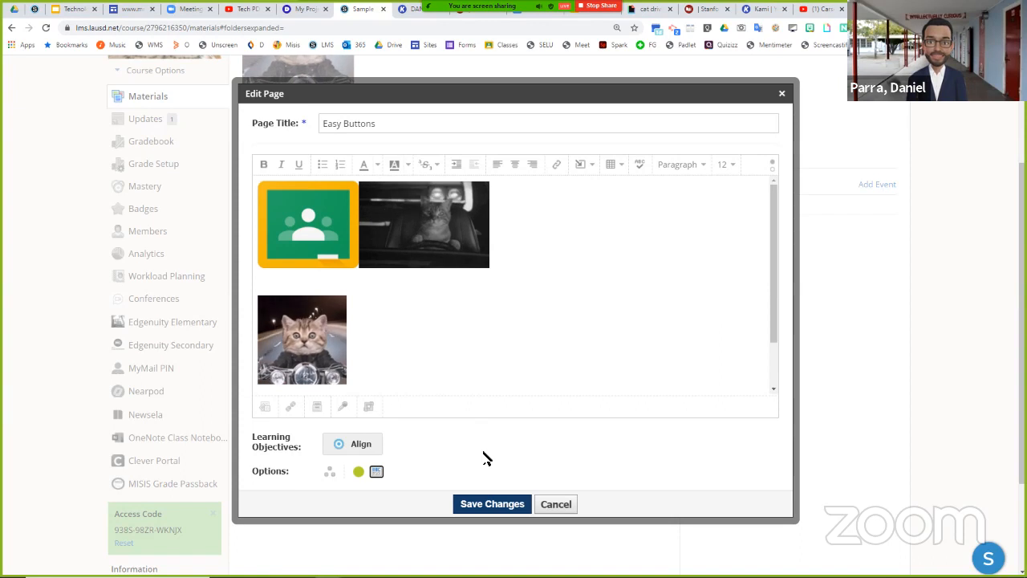
click(487, 506)
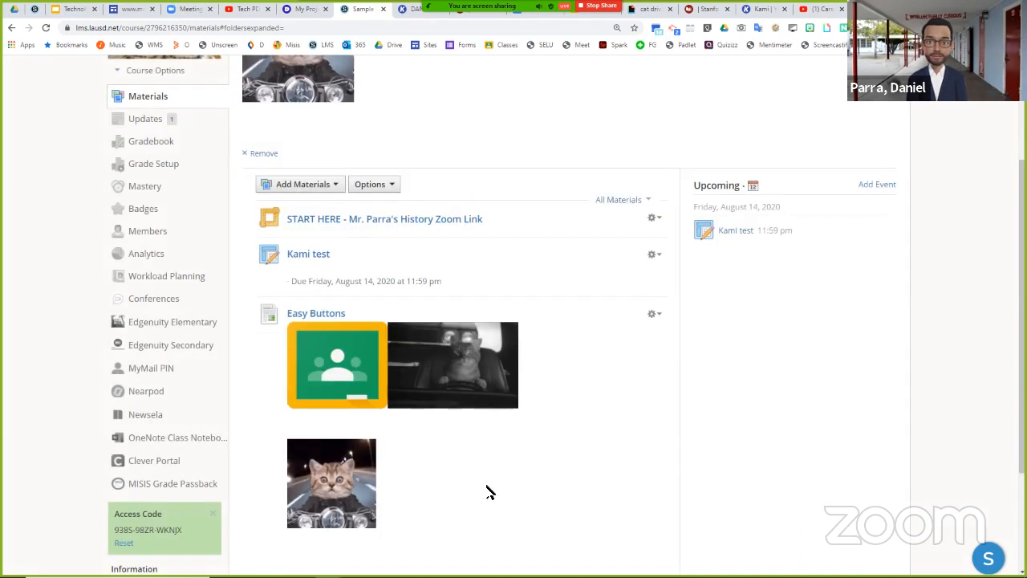
- Edit the Easy Buttons page to place the driving cat GIF beside the motorcycle cat GIF and delete the Google Classroom icon
scroll(544, 409, down, 1)
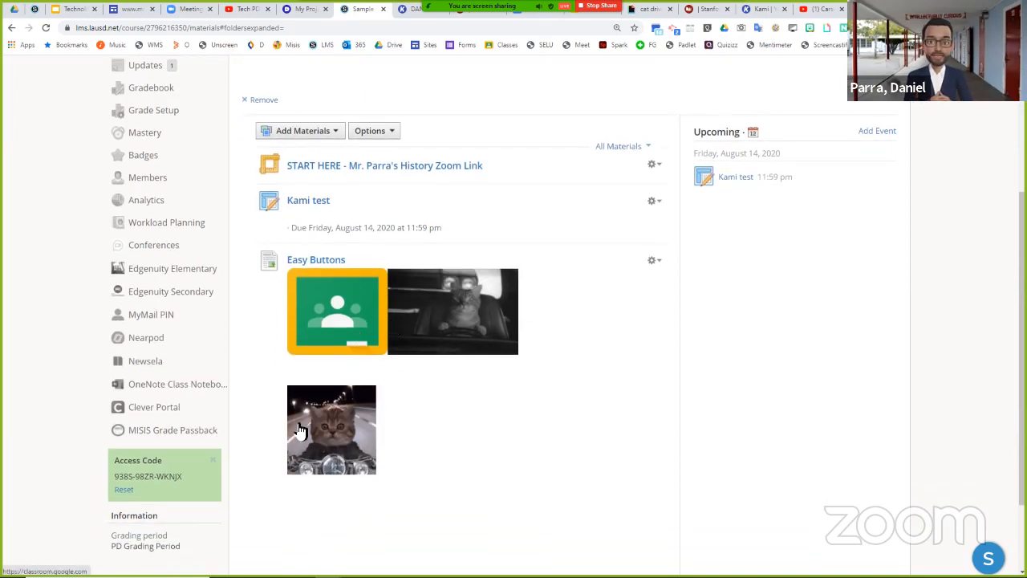
click(653, 260)
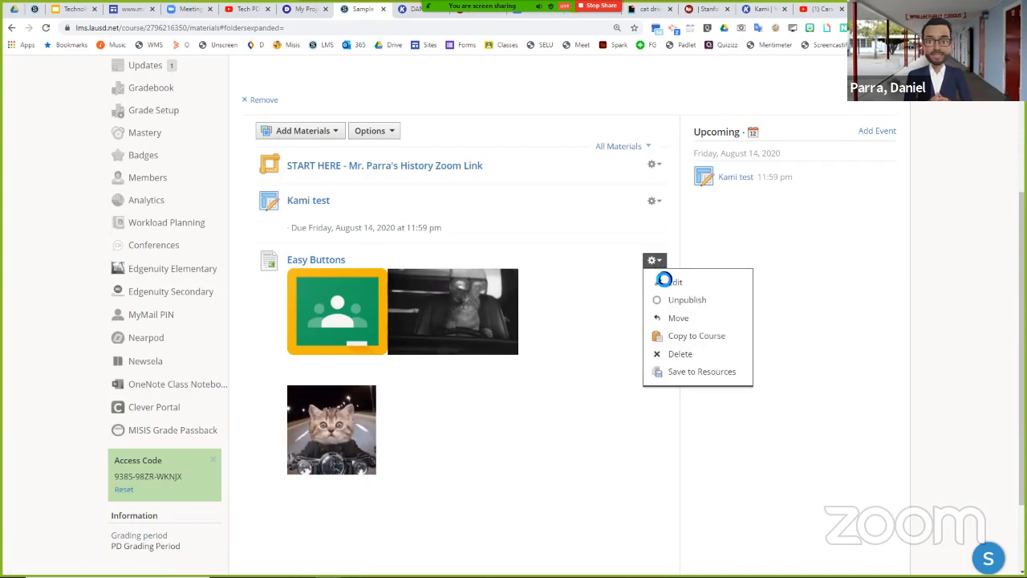
click(665, 282)
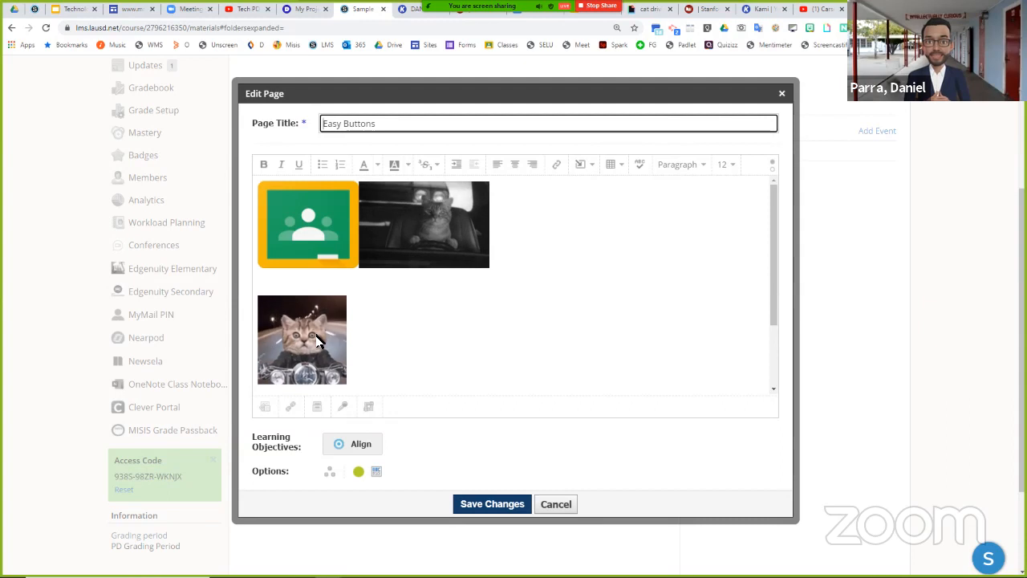
click(291, 335)
click(388, 231)
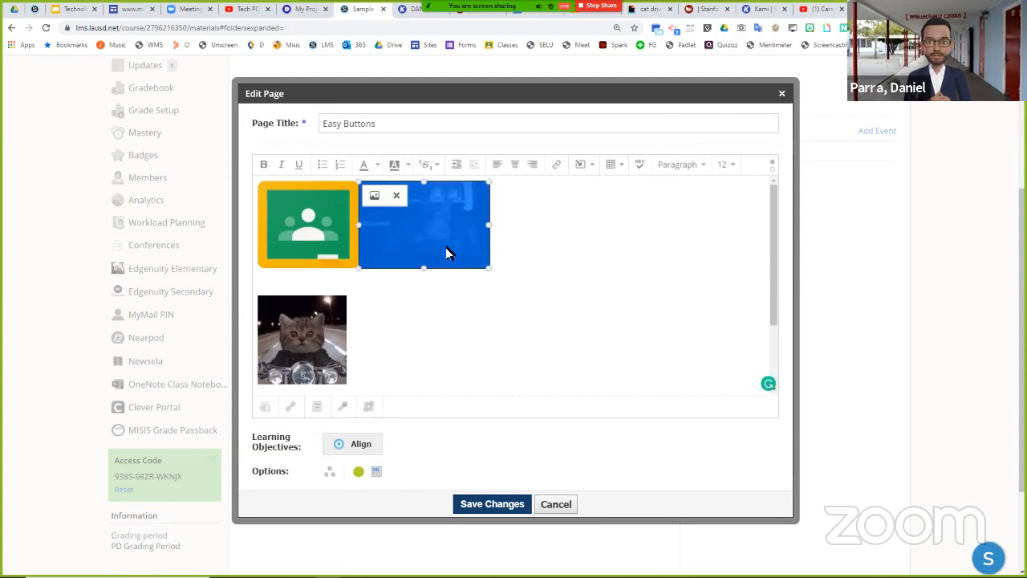
drag(485, 271, 406, 355)
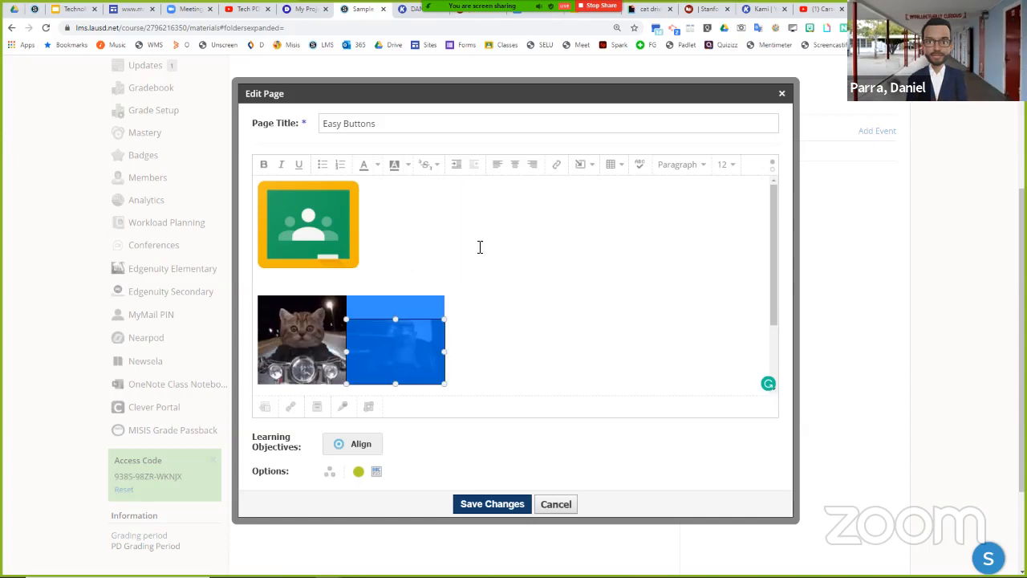
click(332, 231)
click(295, 195)
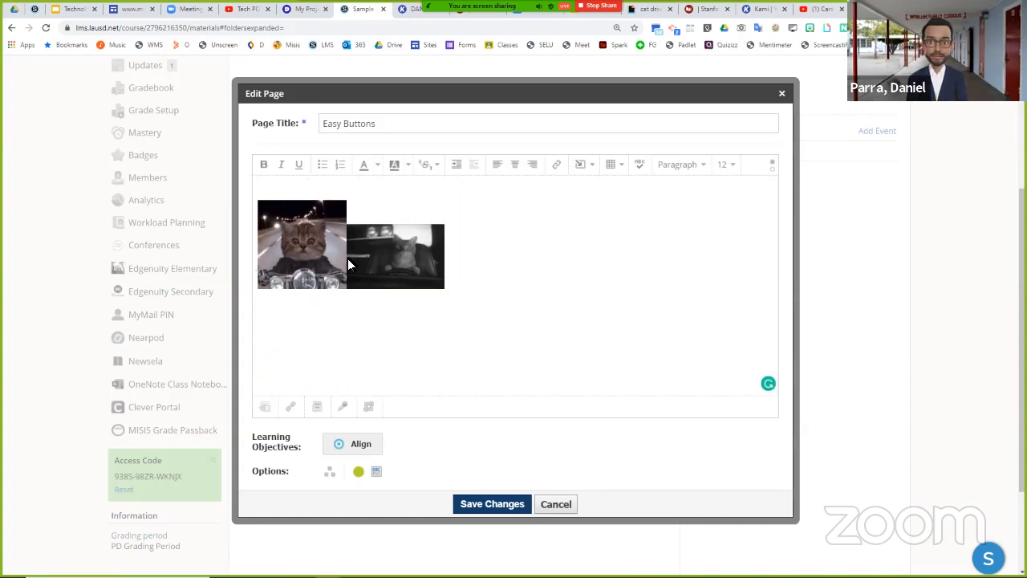
- Enlarge the driving cat GIF to match the motorcycle cat GIF's height and save the page
click(436, 230)
drag(445, 224, 469, 215)
click(542, 269)
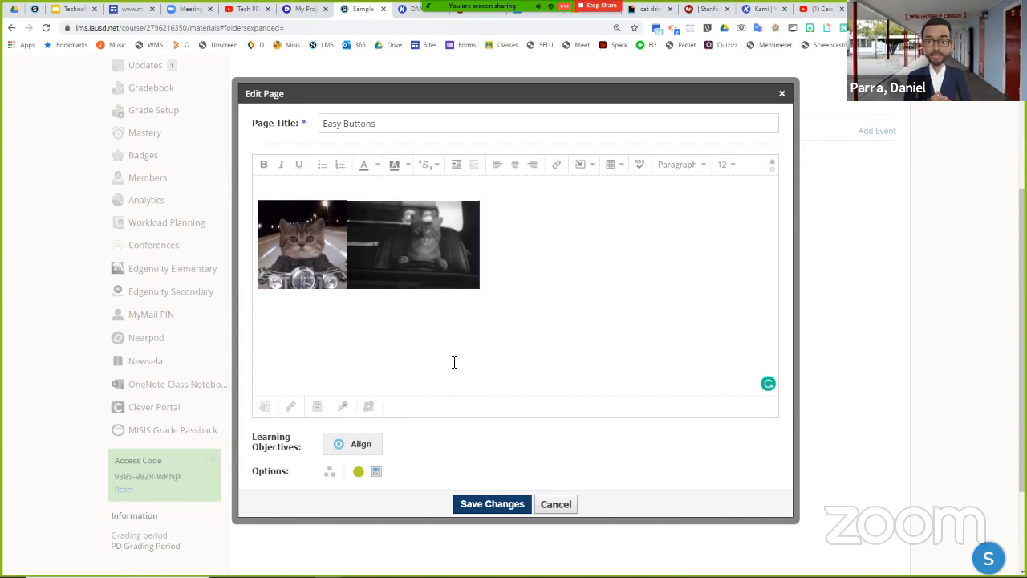
click(494, 506)
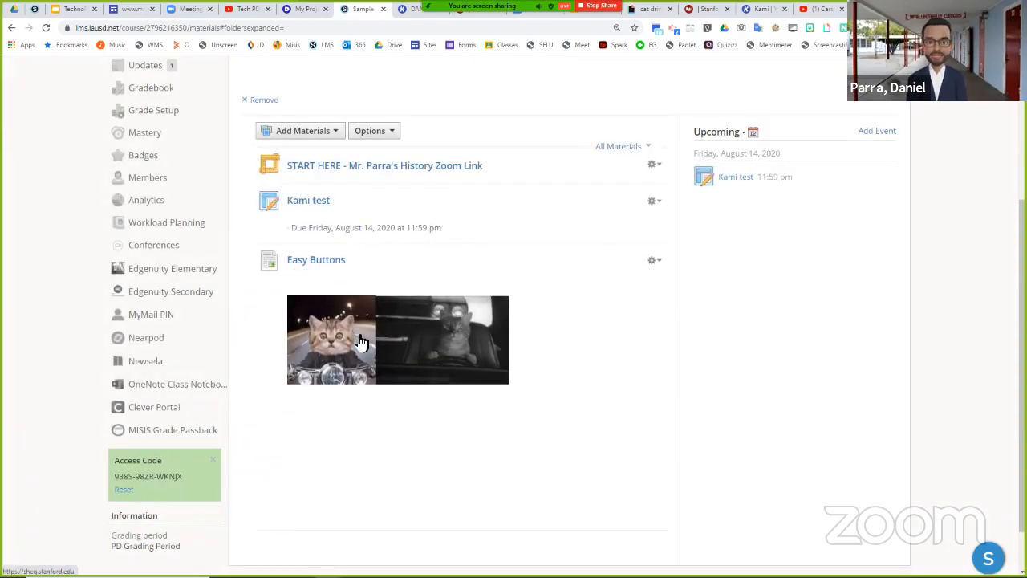
- Test the motorcycle cat GIF's link, close the opened site and return to the Sample 6-12 Course materials
click(348, 343)
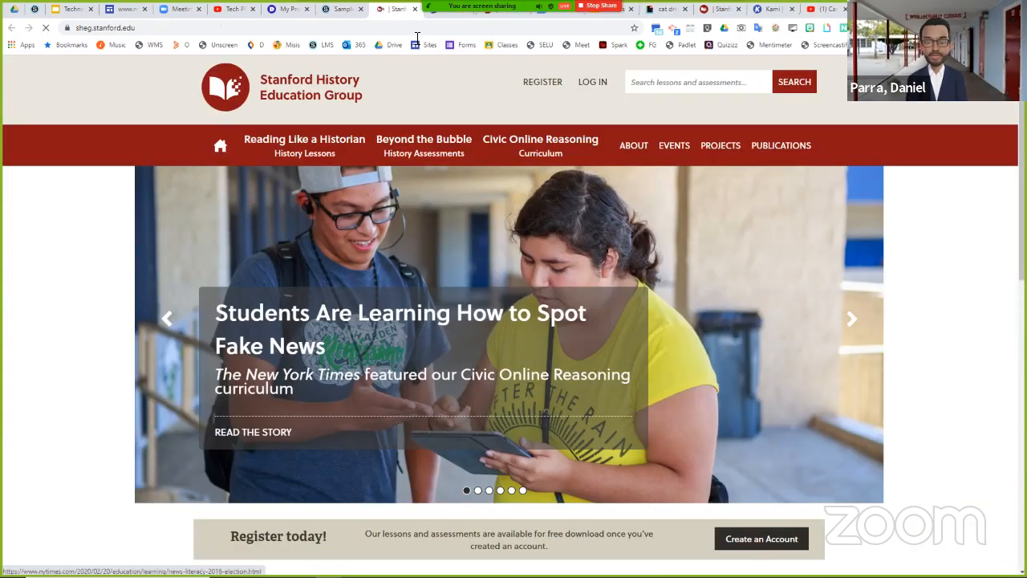
click(415, 9)
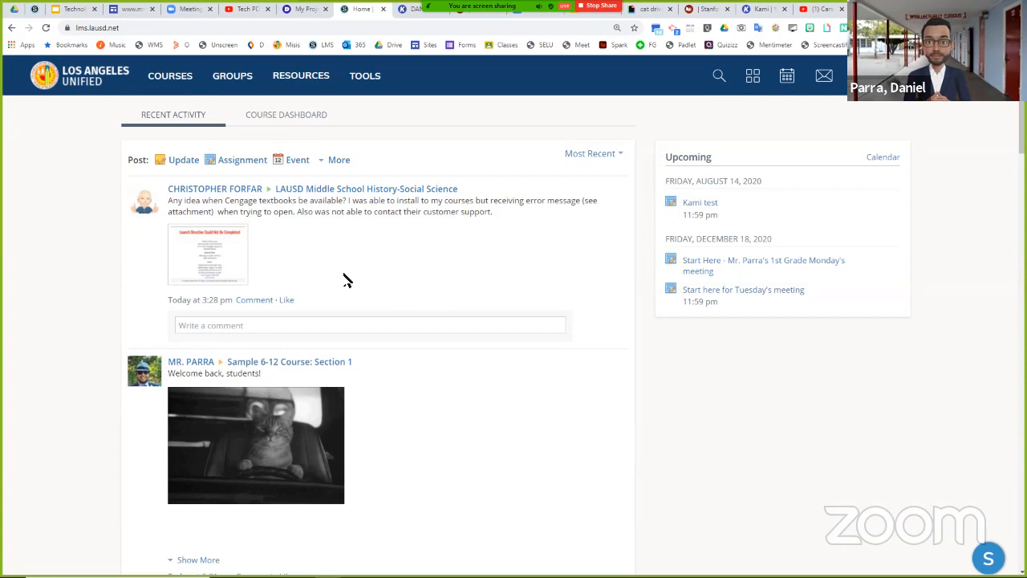
click(170, 75)
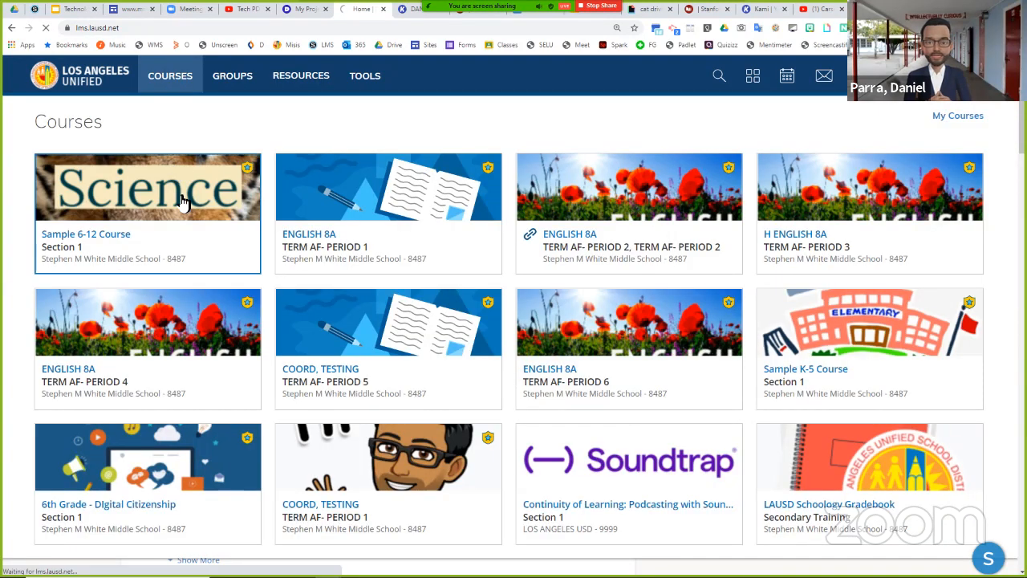
scroll(449, 309, down, 2)
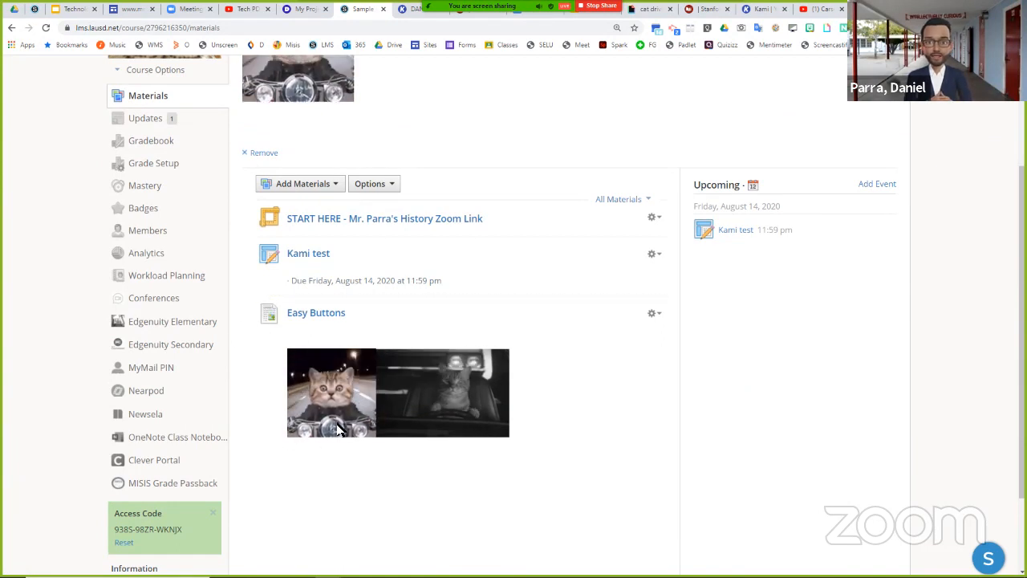
- Create a red course folder titled "Easy Buttons"
click(288, 184)
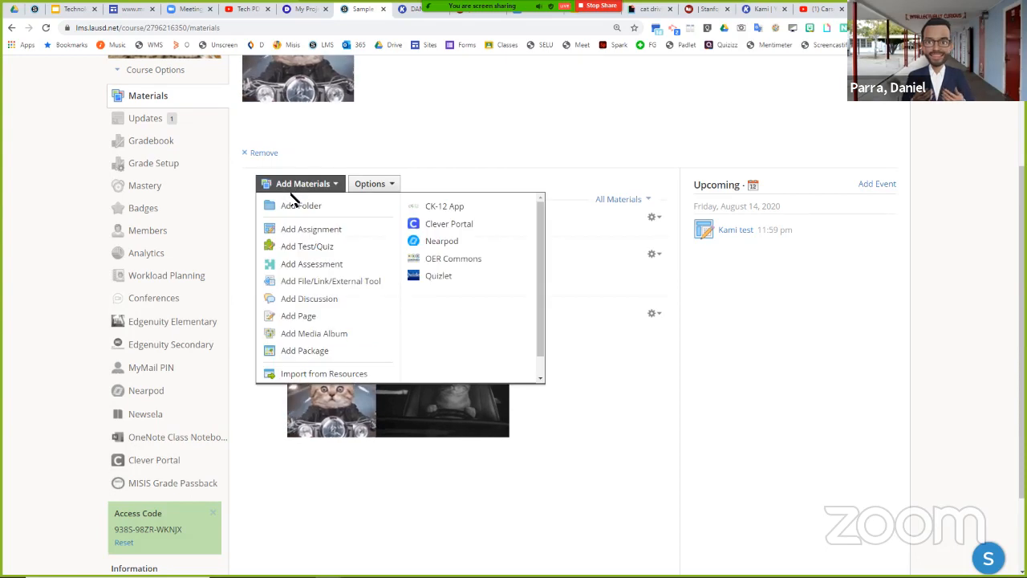
click(294, 209)
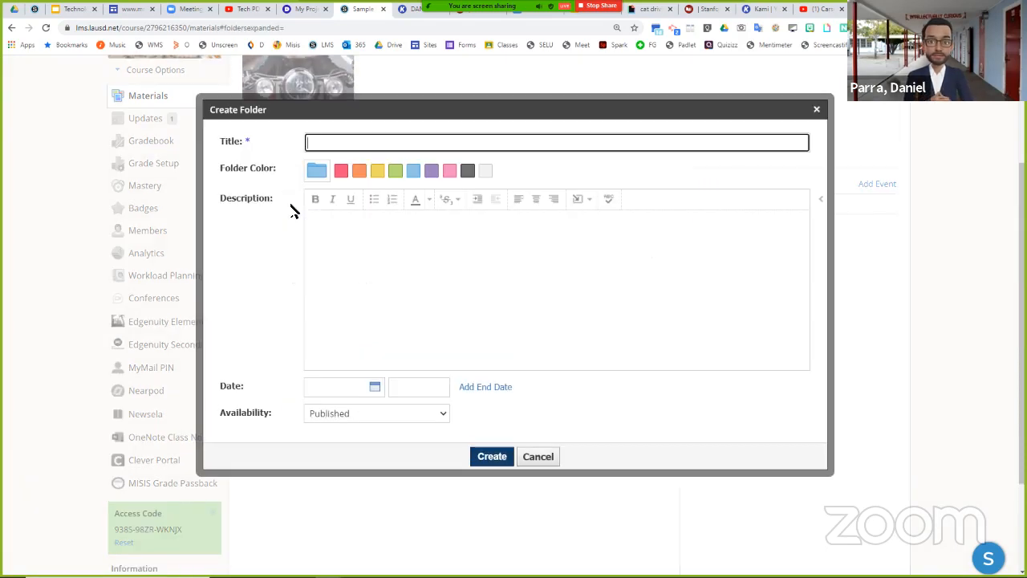
click(341, 171)
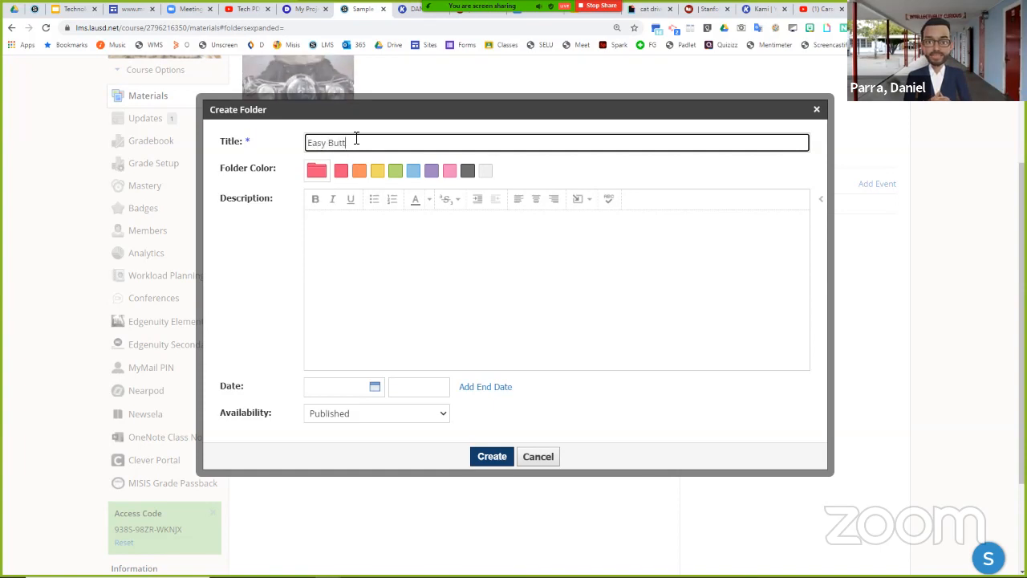
click(492, 459)
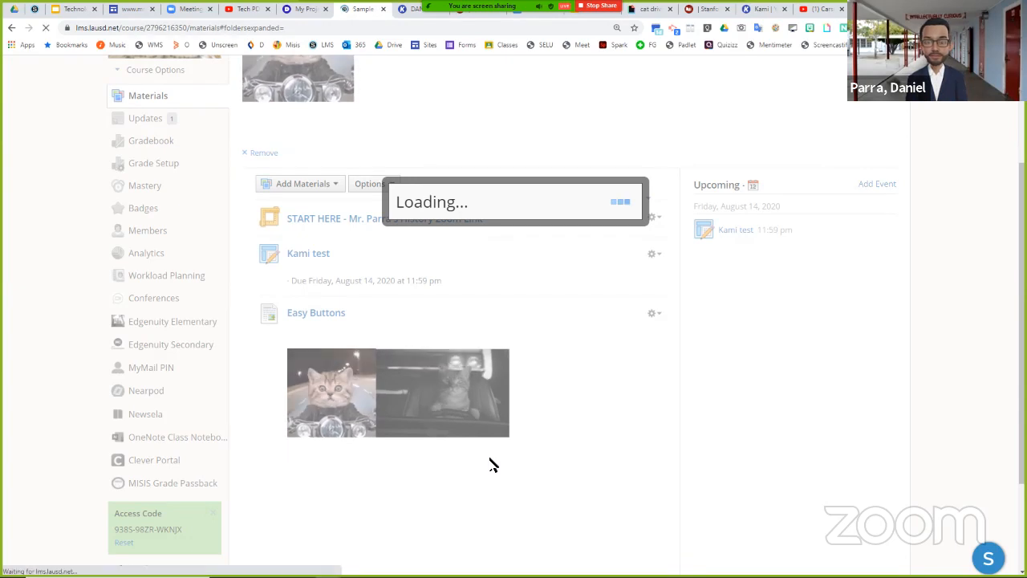
- Move the Easy Buttons page with the cat GIFs into the red Easy Buttons folder, and test collapsing and expanding the folder
scroll(493, 463, down, 2)
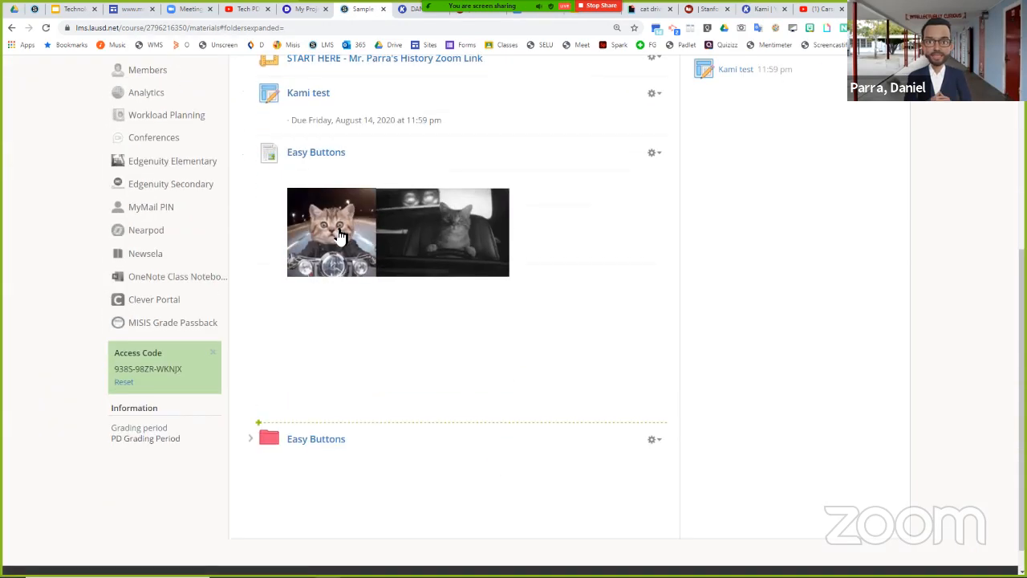
drag(321, 196, 294, 272)
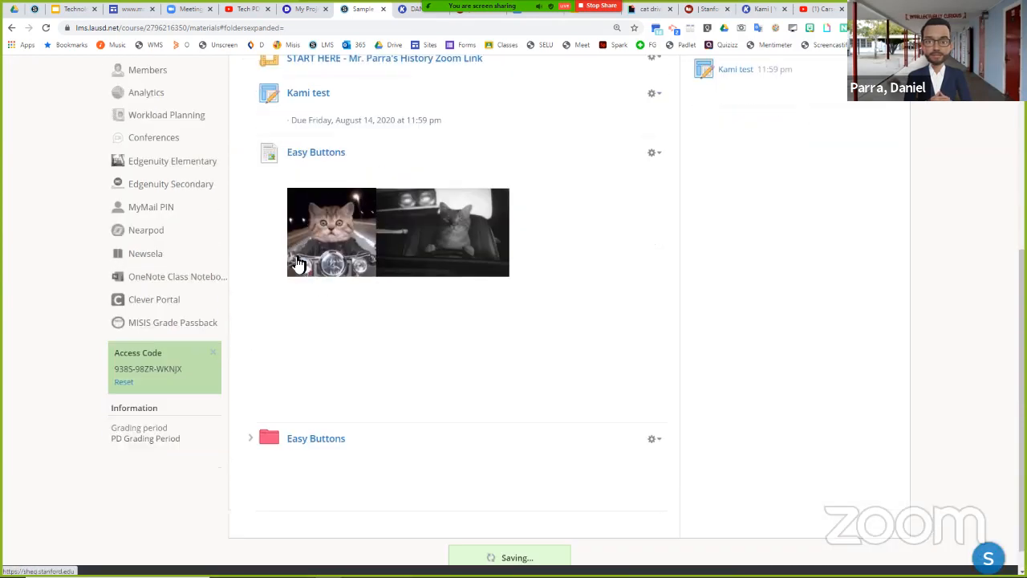
drag(316, 439, 344, 195)
drag(329, 233, 368, 211)
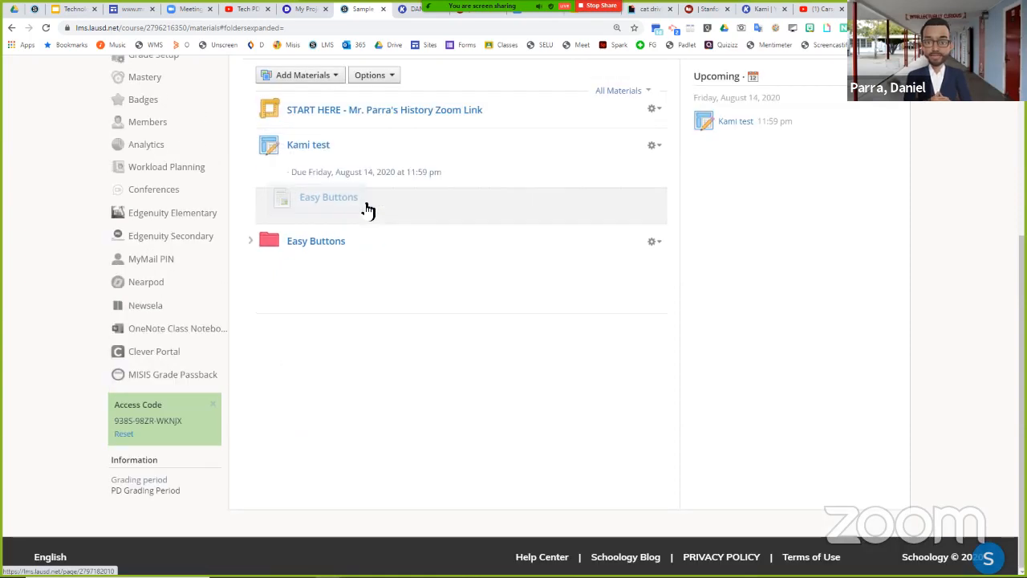
drag(413, 175, 341, 176)
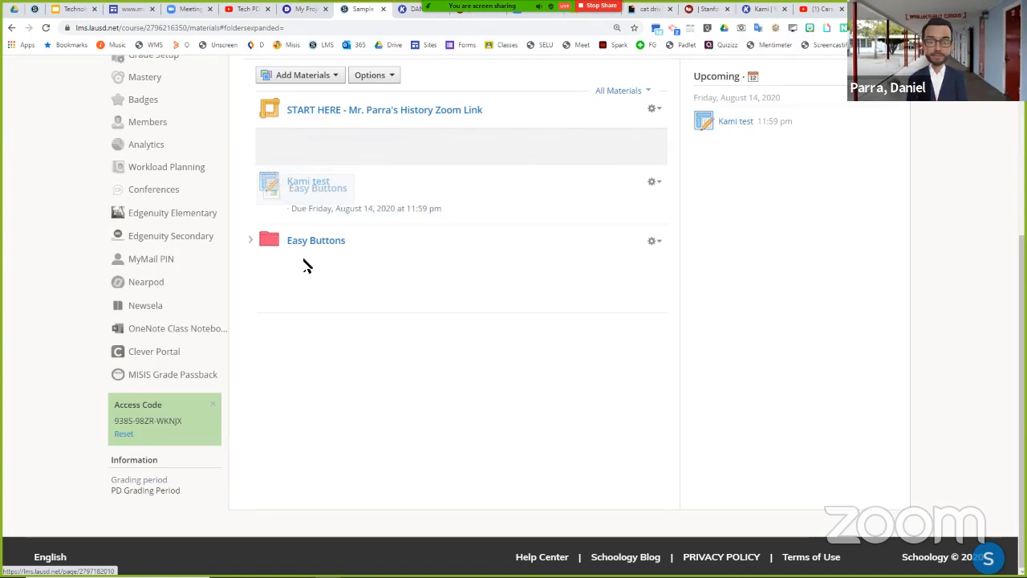
mouse_move(305, 261)
mouse_down()
mouse_move(326, 232)
mouse_move(322, 268)
mouse_up()
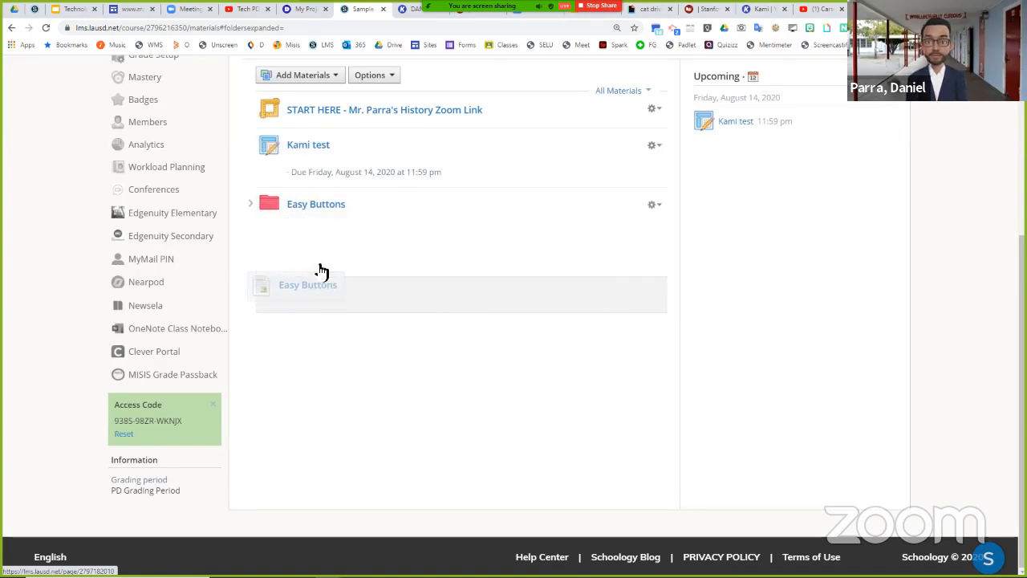
drag(336, 233, 331, 268)
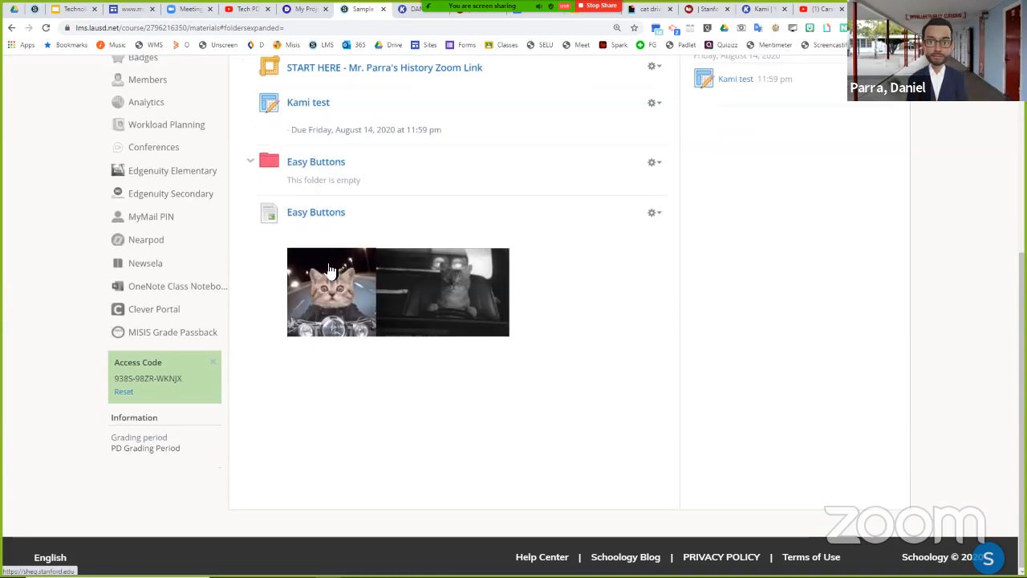
drag(329, 202, 331, 193)
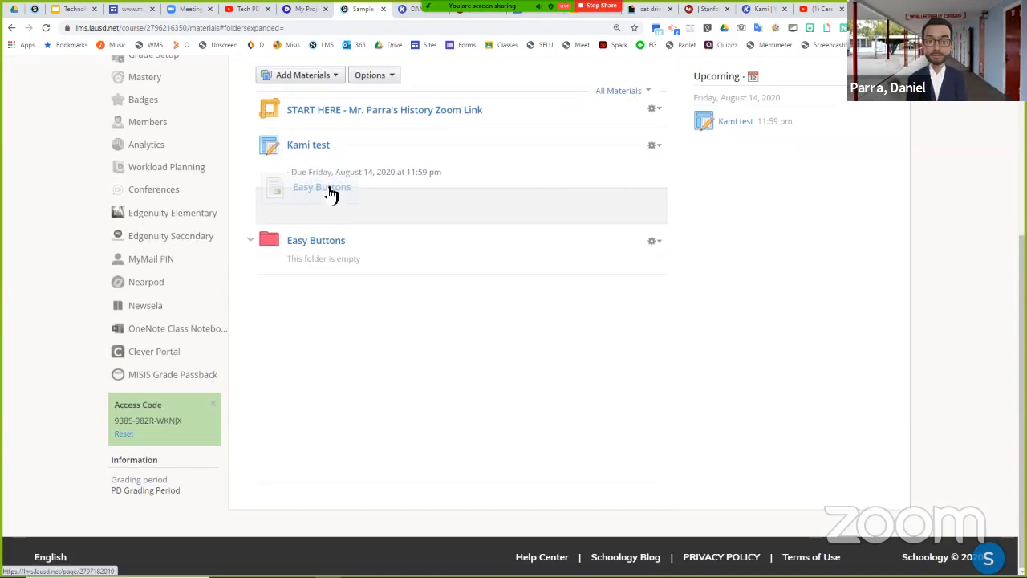
mouse_move(329, 237)
mouse_down()
mouse_move(333, 255)
mouse_move(339, 227)
mouse_up()
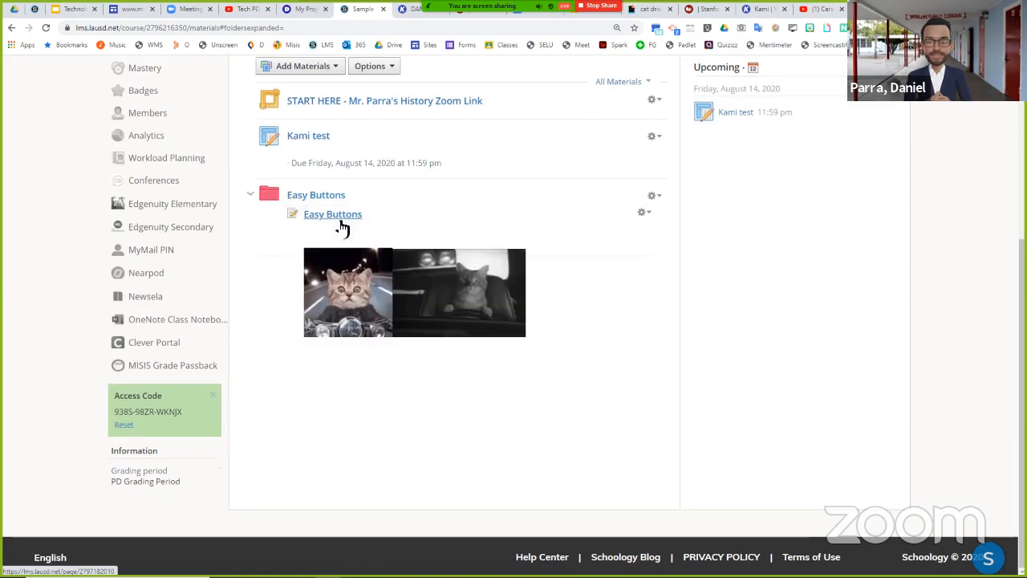
click(252, 198)
click(251, 205)
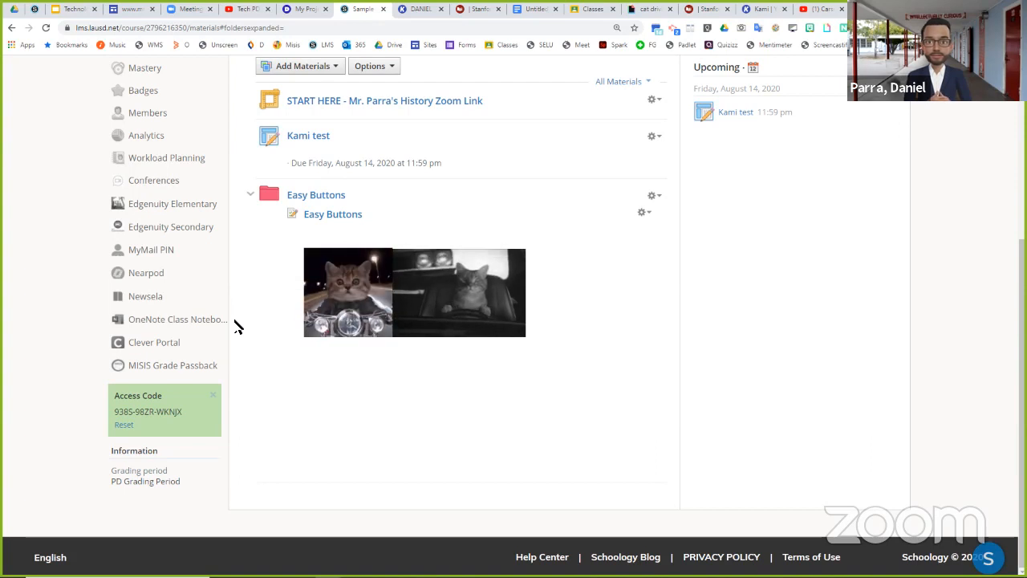
- Switch to the PD Materials website and look through the session recordings, slide decks and the Schoology Resources for Teachers grid
click(125, 8)
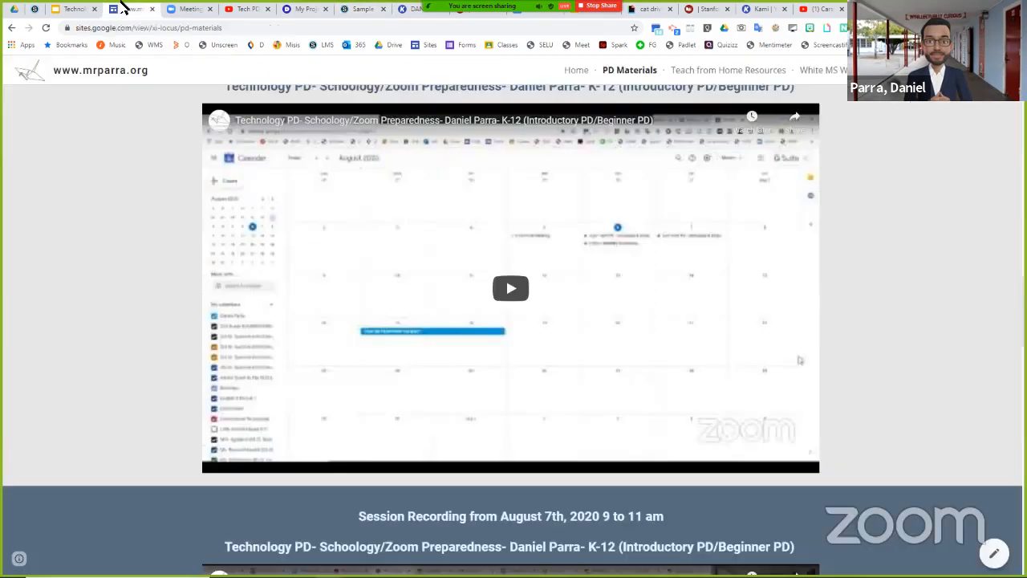
scroll(982, 320, down, 15)
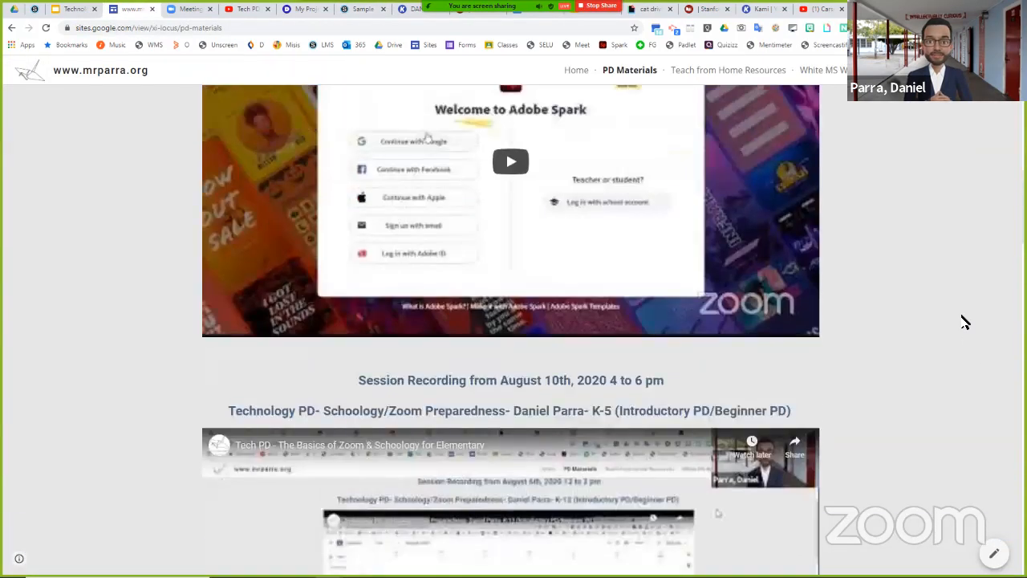
scroll(963, 322, up, 2)
scroll(963, 322, up, 3)
scroll(958, 324, down, 9)
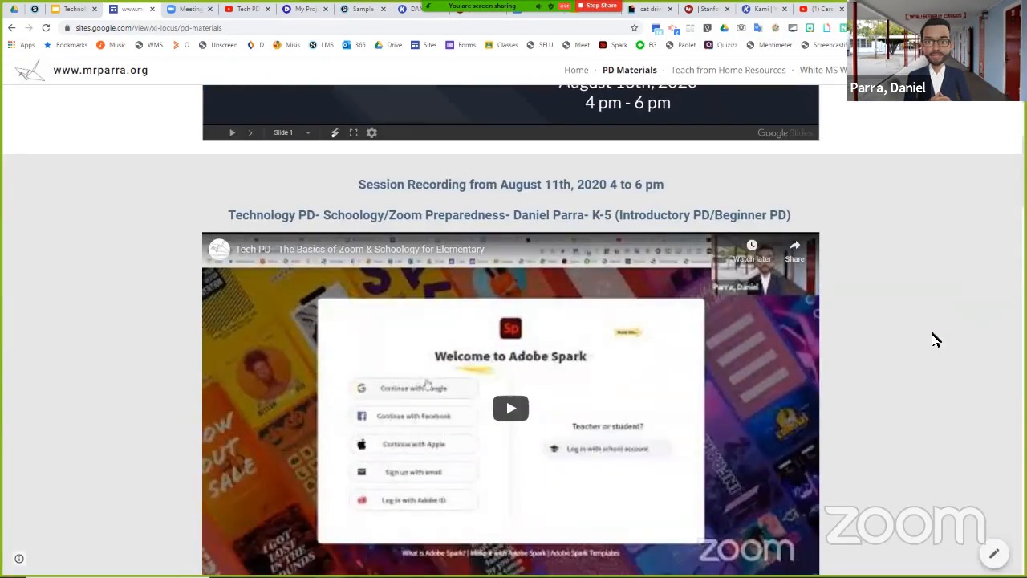
scroll(888, 373, up, 1)
scroll(888, 373, down, 12)
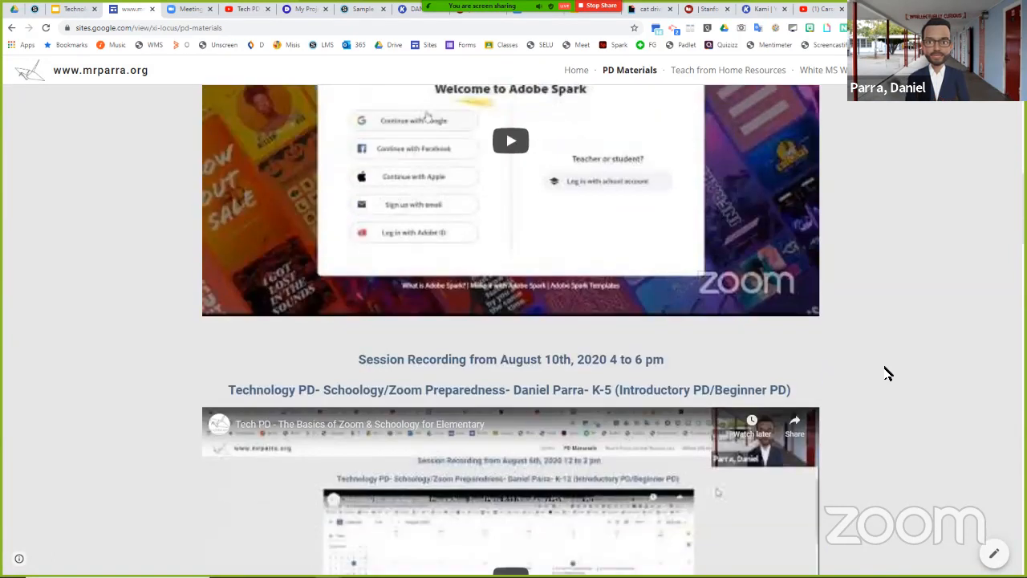
scroll(888, 373, down, 4)
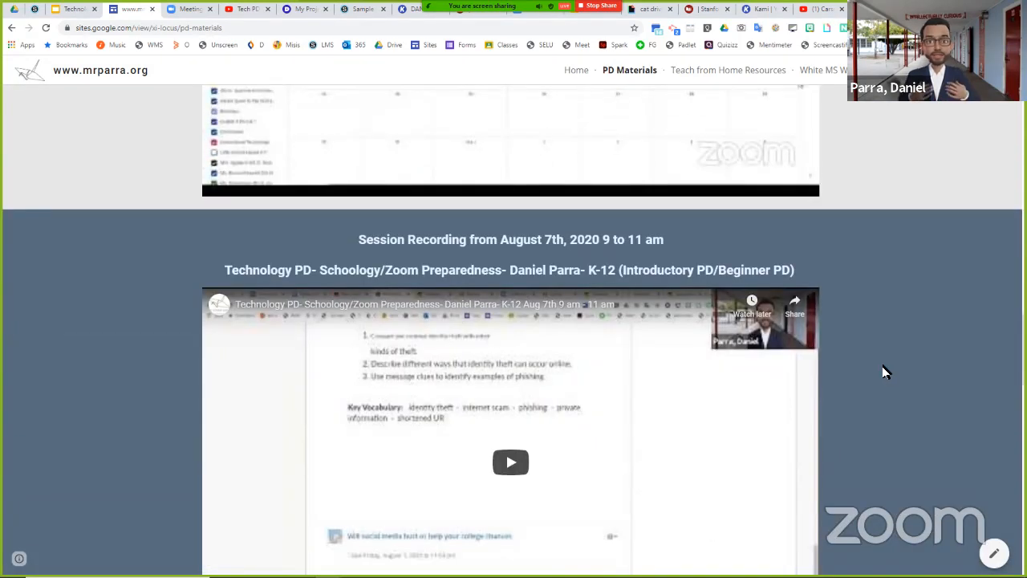
scroll(882, 366, down, 8)
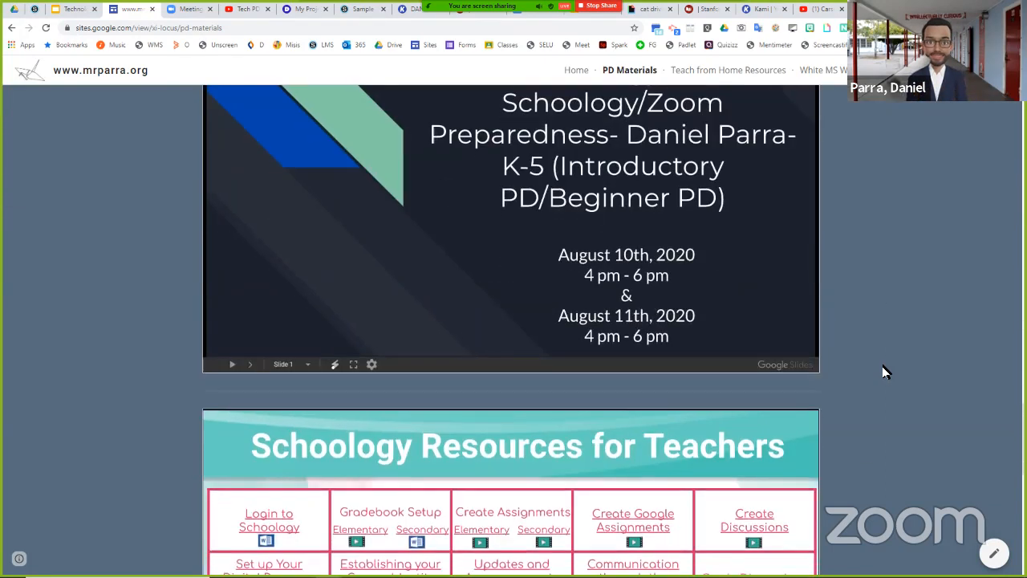
scroll(882, 366, down, 3)
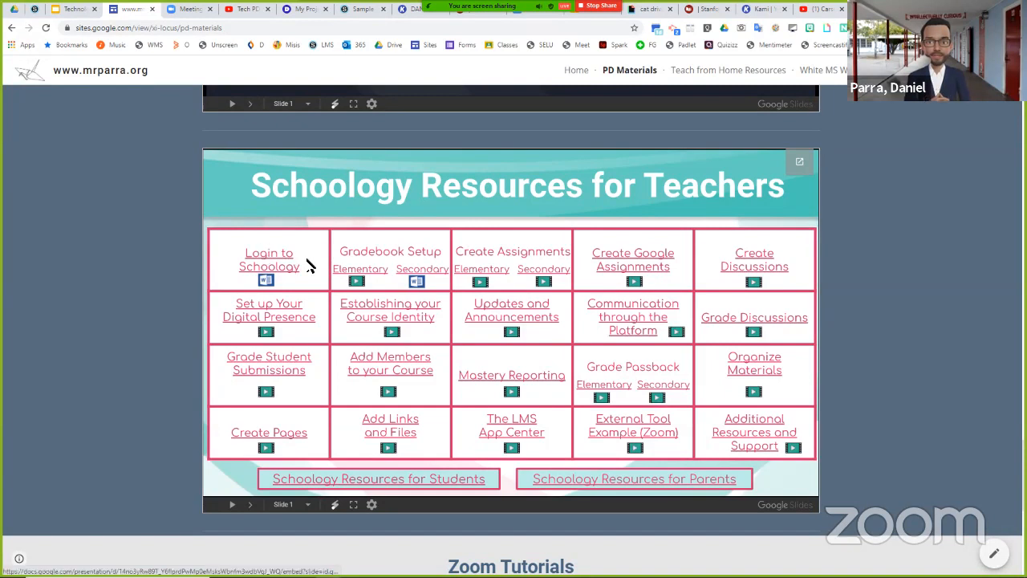
scroll(722, 273, down, 3)
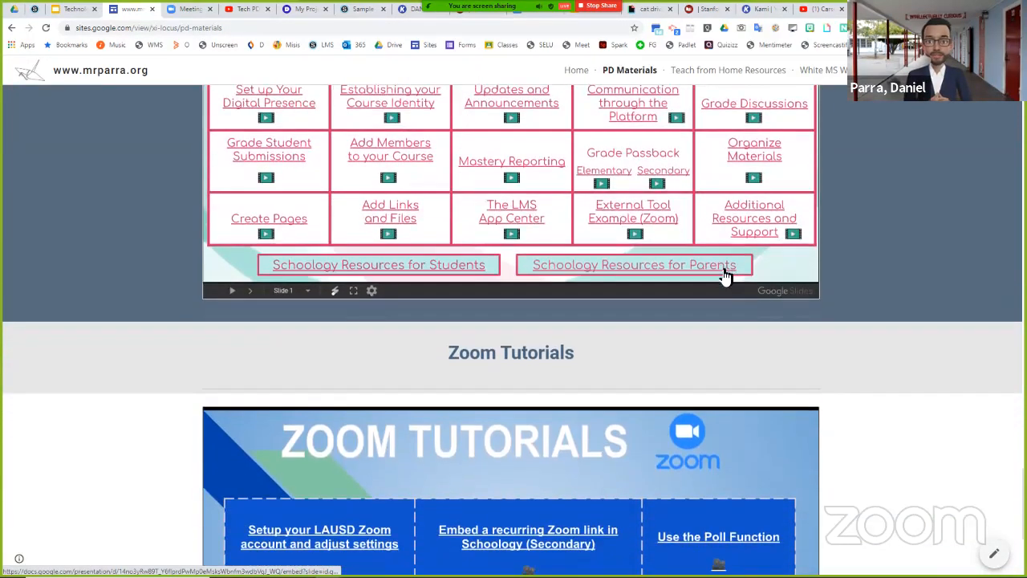
- Open the Schoology resources for students and for parents, returning to PD Materials after each, and view the Zoom Tutorials section
click(401, 275)
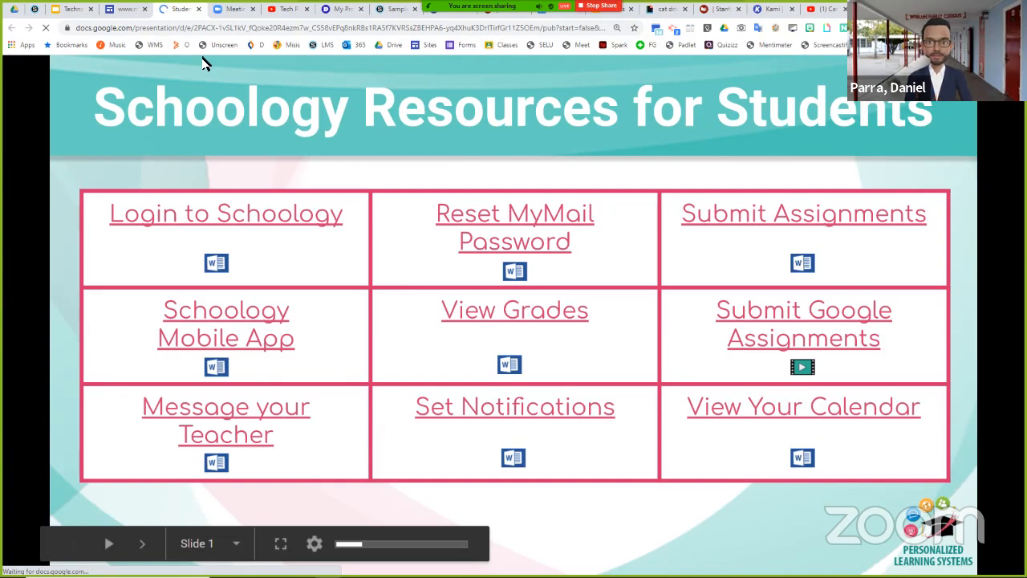
click(128, 10)
scroll(617, 359, down, 3)
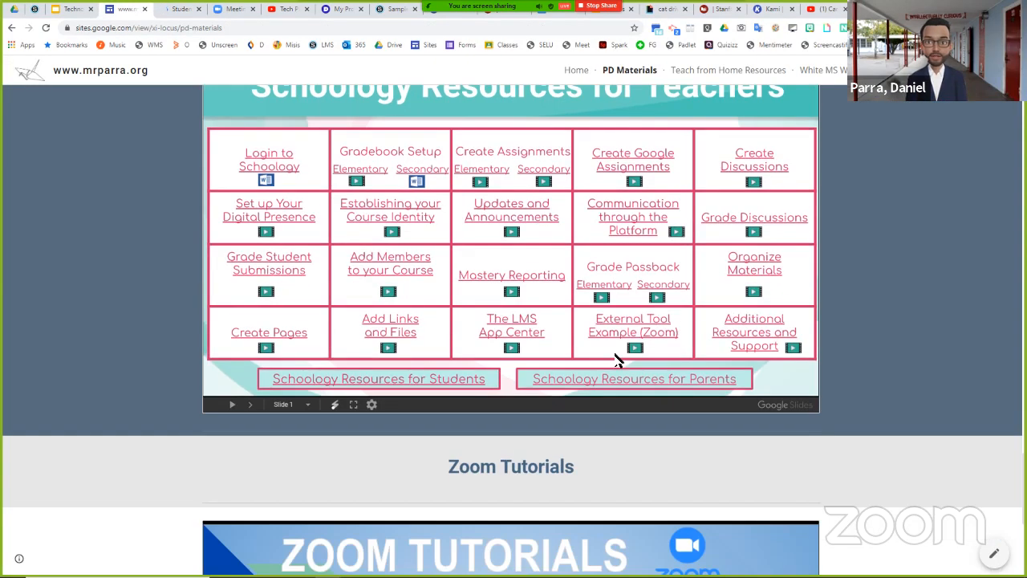
click(618, 376)
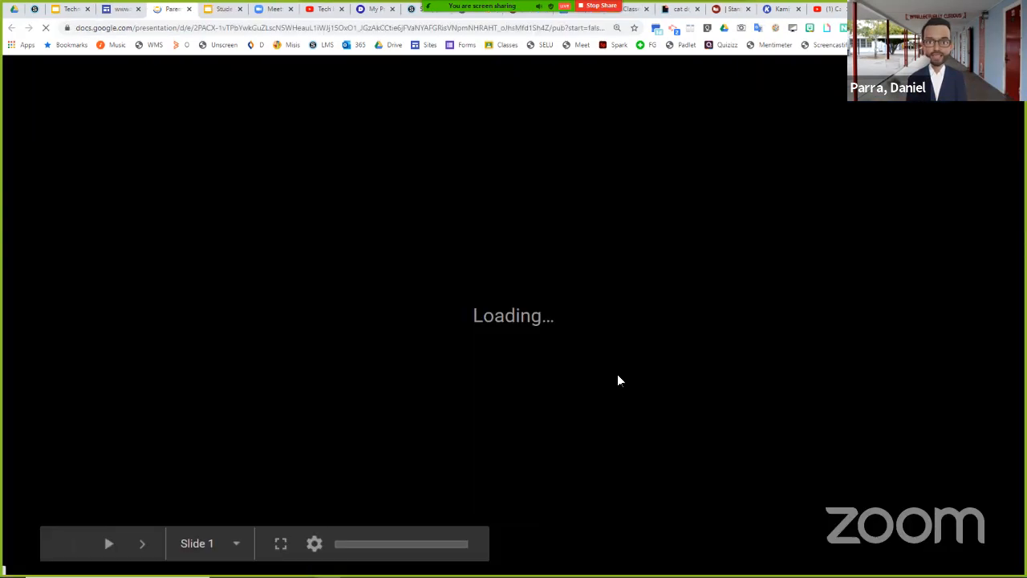
click(126, 9)
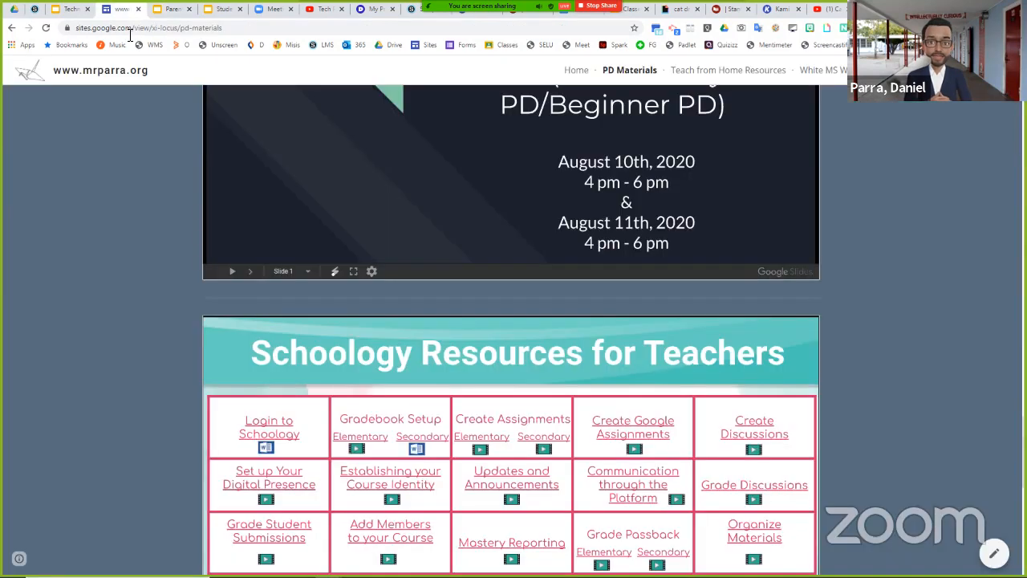
scroll(654, 374, down, 8)
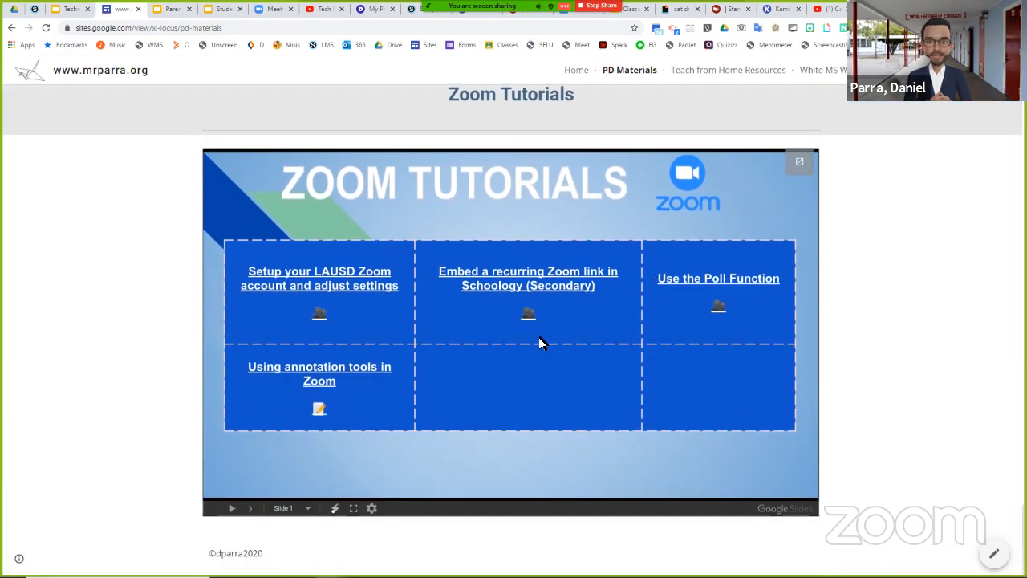